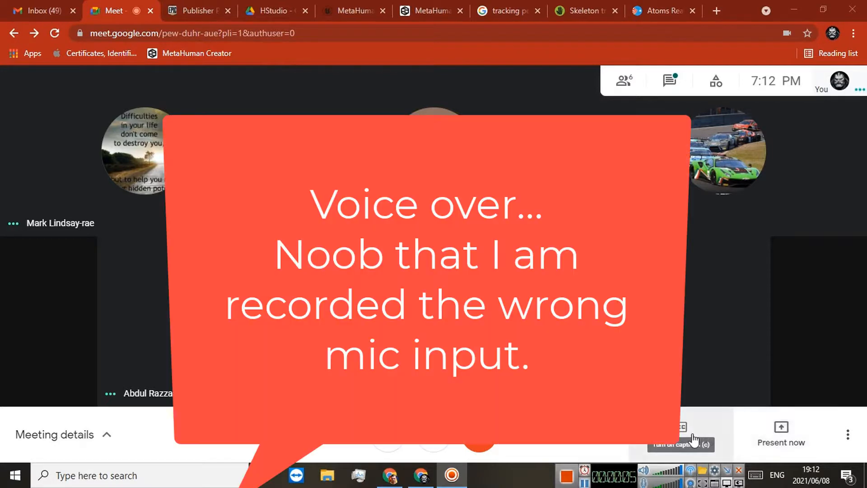
Step: Present the entire screen to everyone in the Google Meet call
{"action": "left_click", "coordinate": [773, 434]}
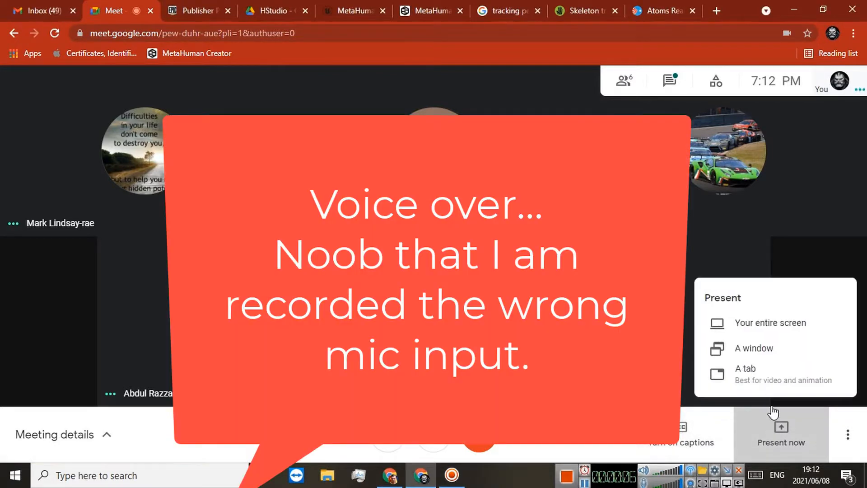
{"action": "left_click", "coordinate": [767, 324]}
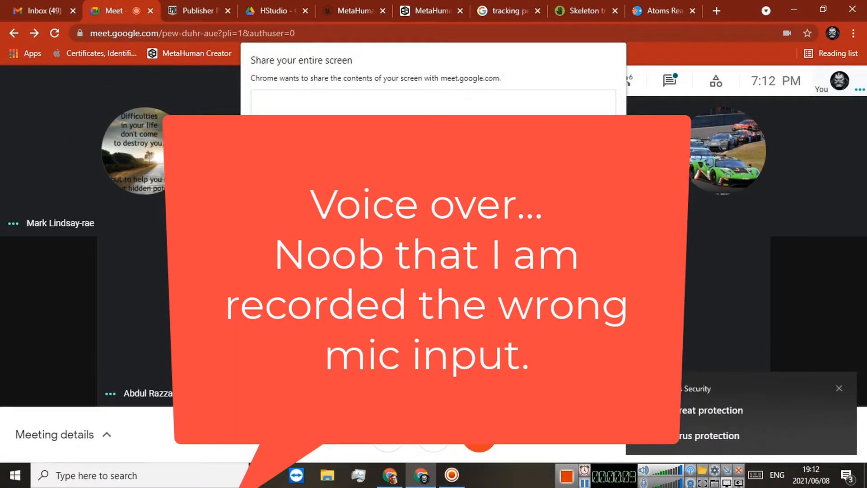
{"action": "left_click", "coordinate": [541, 293]}
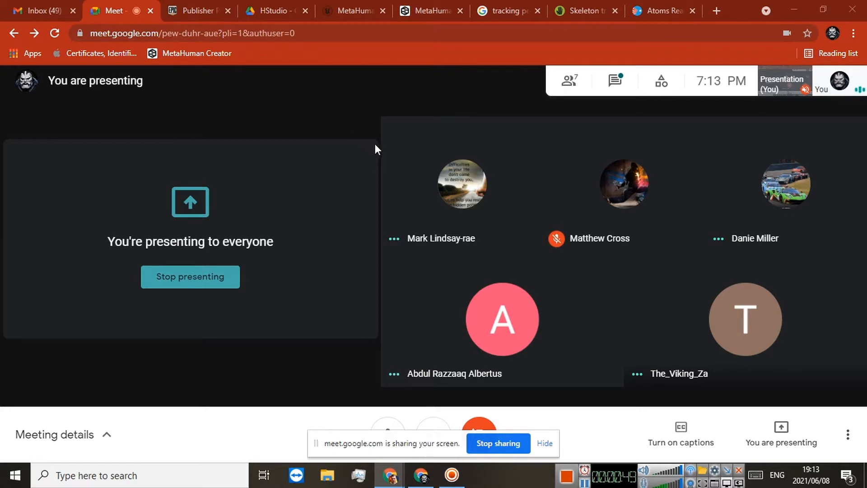
Step: Look through the published products in the Unreal Engine Marketplace Publisher Portal
{"action": "mouse_move", "coordinate": [384, 159]}
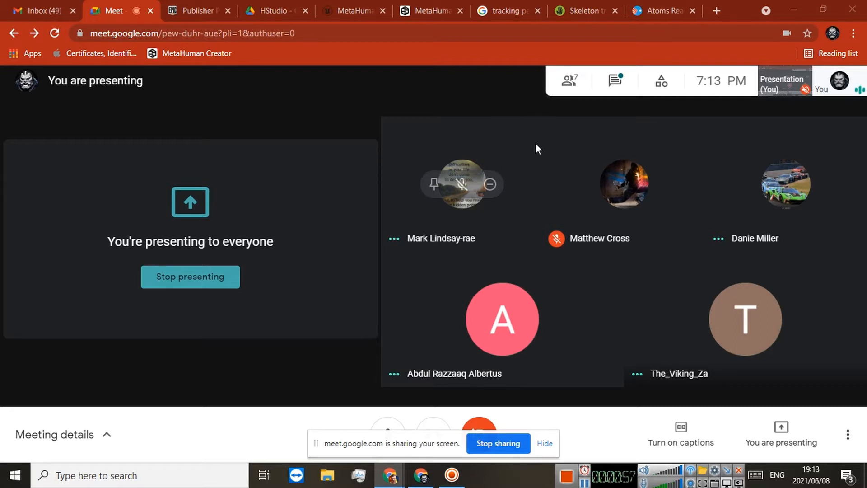
{"action": "mouse_move", "coordinate": [552, 146]}
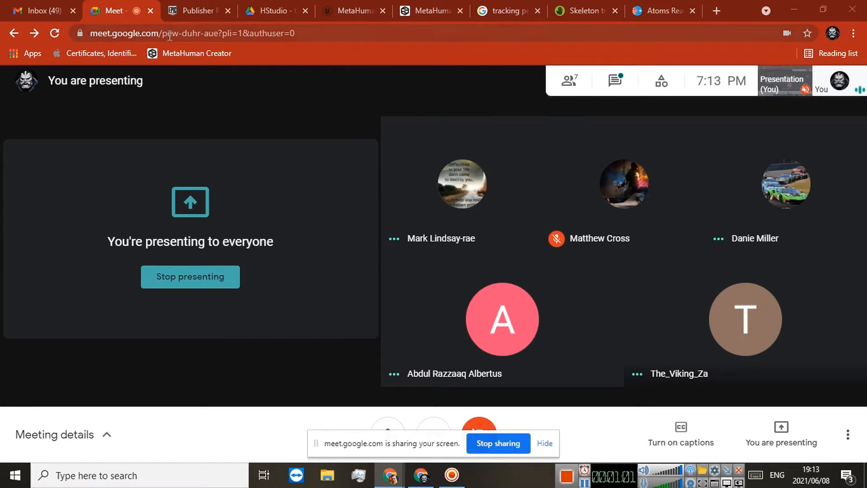
{"action": "left_click", "coordinate": [180, 6]}
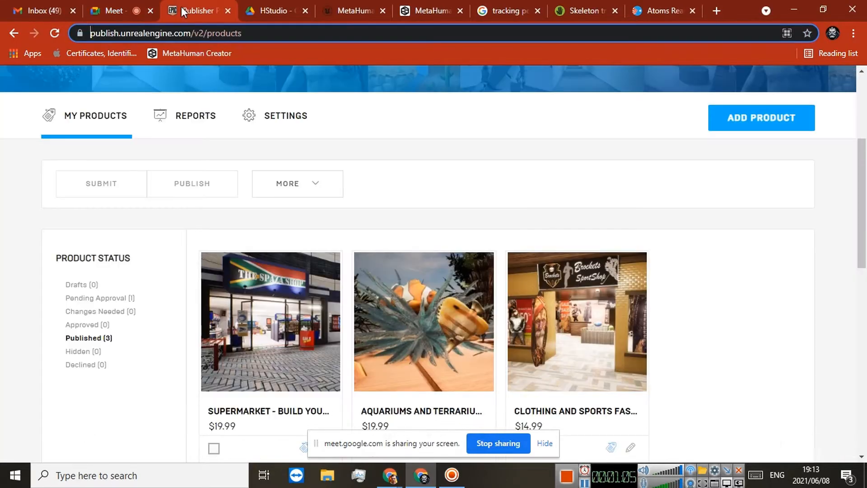
{"action": "scroll", "coordinate": [259, 200], "scroll_direction": "down", "scroll_amount": 1}
{"action": "scroll", "coordinate": [327, 249], "scroll_direction": "up", "scroll_amount": 2}
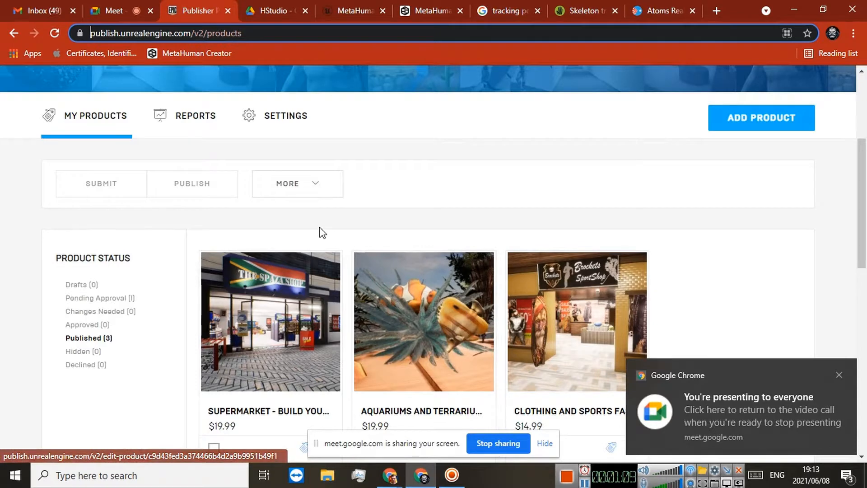
{"action": "scroll", "coordinate": [319, 232], "scroll_direction": "down", "scroll_amount": 2}
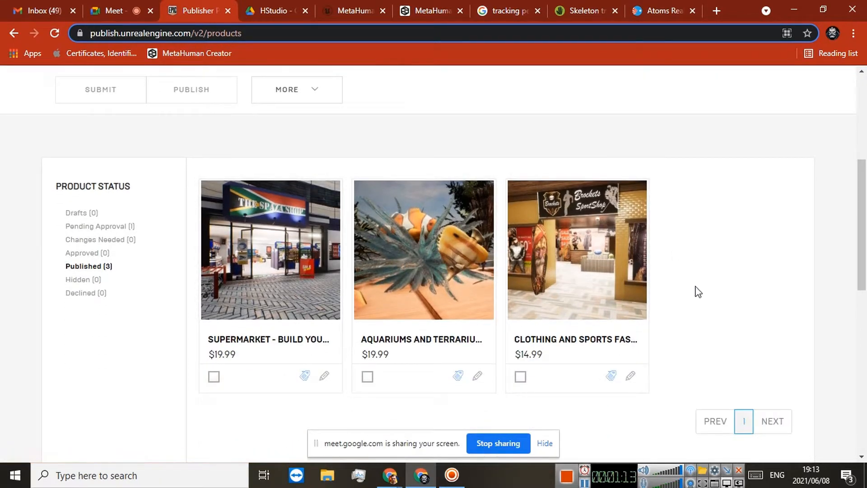
{"action": "scroll", "coordinate": [672, 294], "scroll_direction": "up", "scroll_amount": 3}
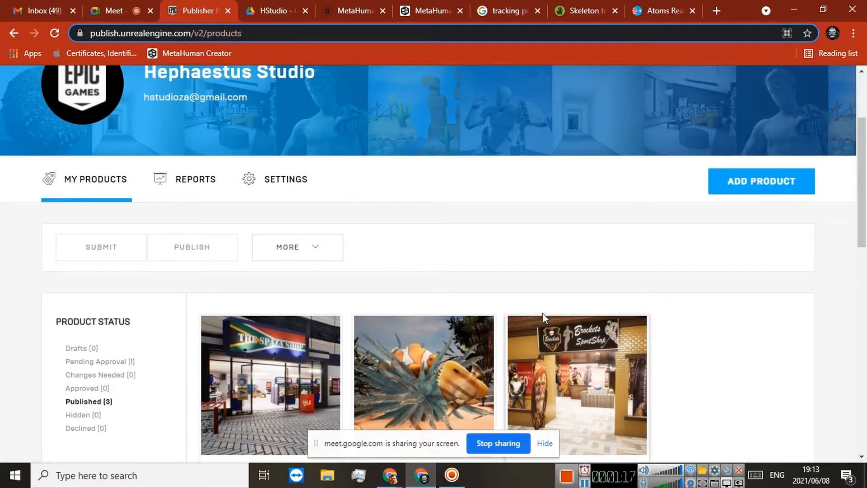
{"action": "scroll", "coordinate": [681, 324], "scroll_direction": "down", "scroll_amount": 1}
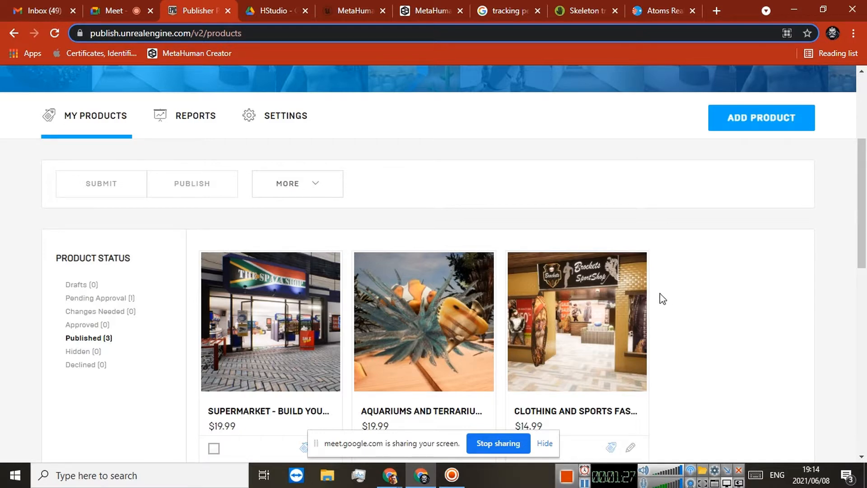
{"action": "scroll", "coordinate": [680, 288], "scroll_direction": "up", "scroll_amount": 3}
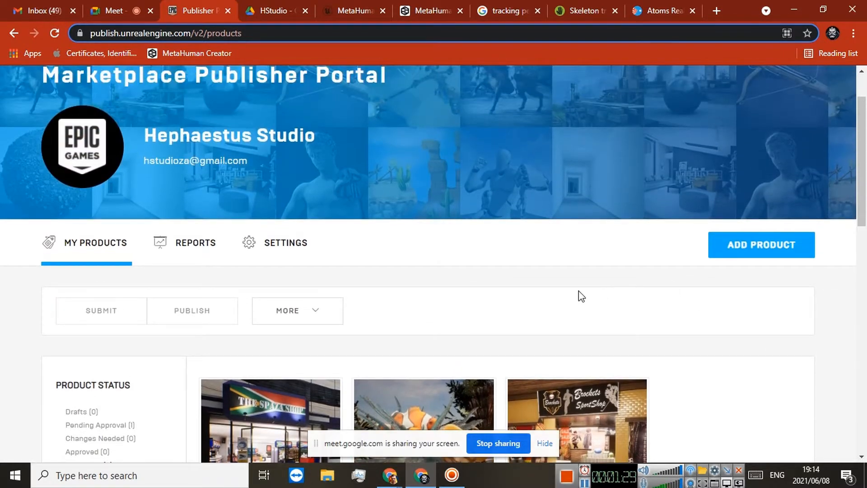
Step: Return to the meeting page, minimize the browser and bring up the Epic Games Launcher
{"action": "left_click", "coordinate": [115, 11]}
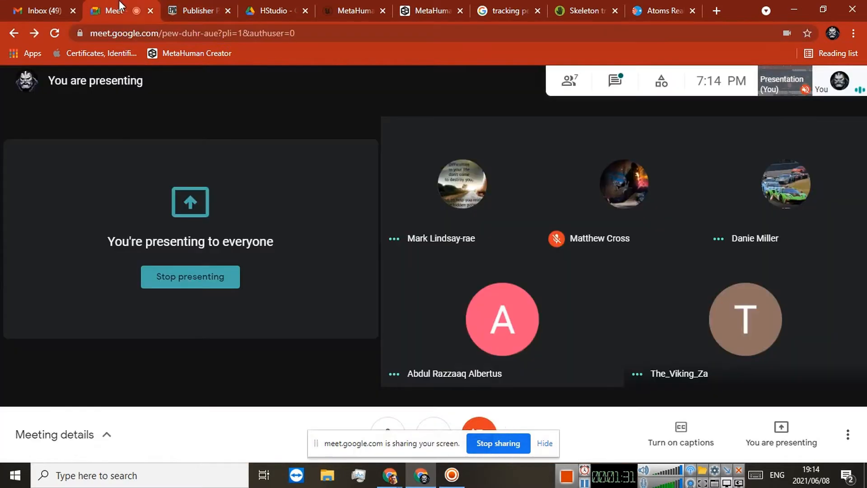
{"action": "left_click", "coordinate": [793, 8]}
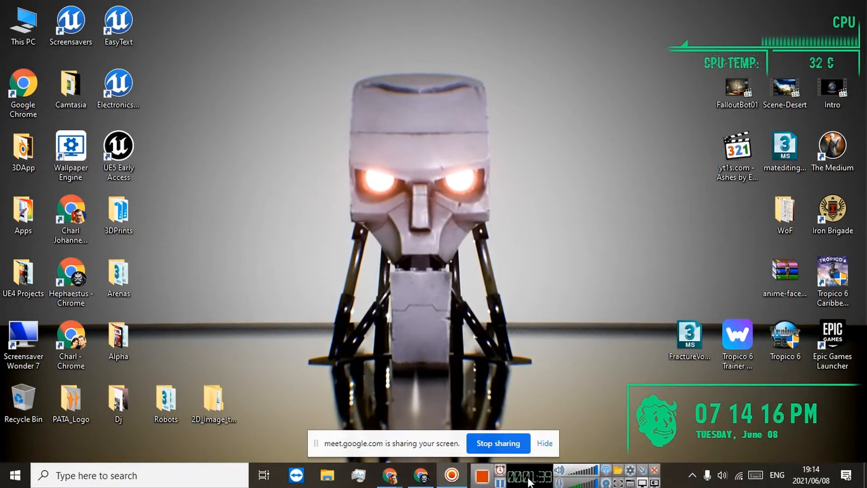
{"action": "left_click", "coordinate": [694, 475]}
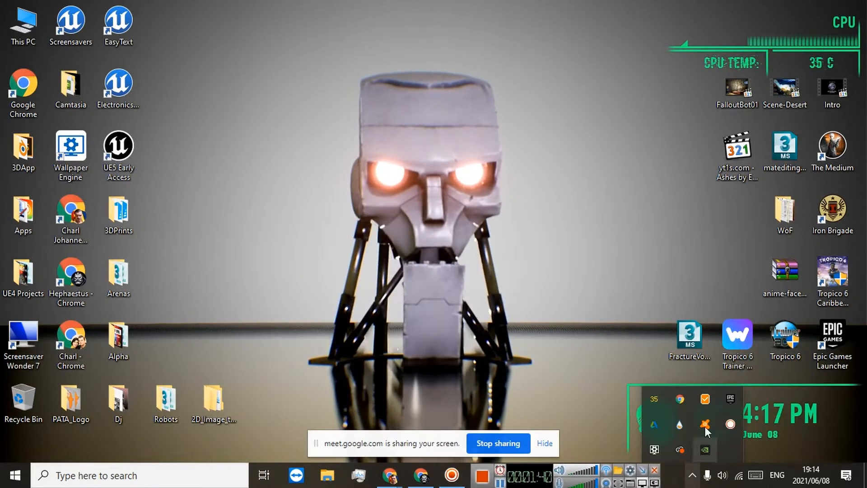
{"action": "left_click", "coordinate": [731, 399]}
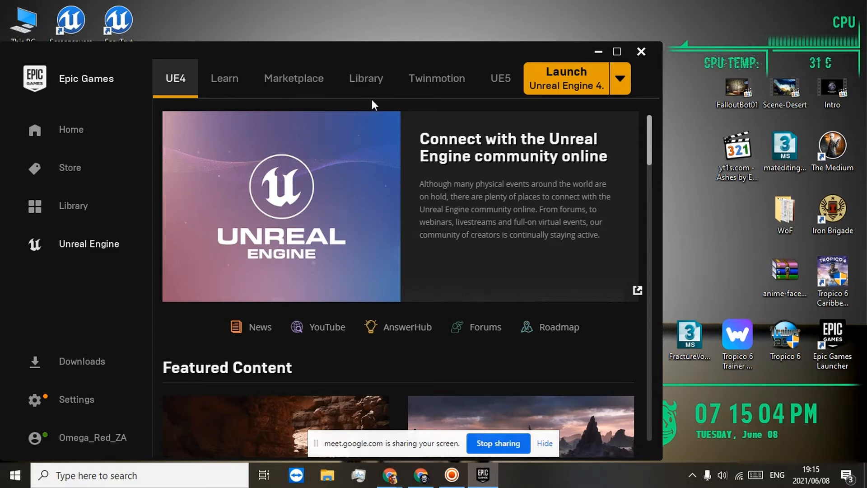
Step: Browse the featured content and blog posts on the launcher's UE4 page
{"action": "scroll", "coordinate": [334, 197], "scroll_direction": "down", "scroll_amount": 4}
{"action": "scroll", "coordinate": [402, 275], "scroll_direction": "down", "scroll_amount": 11}
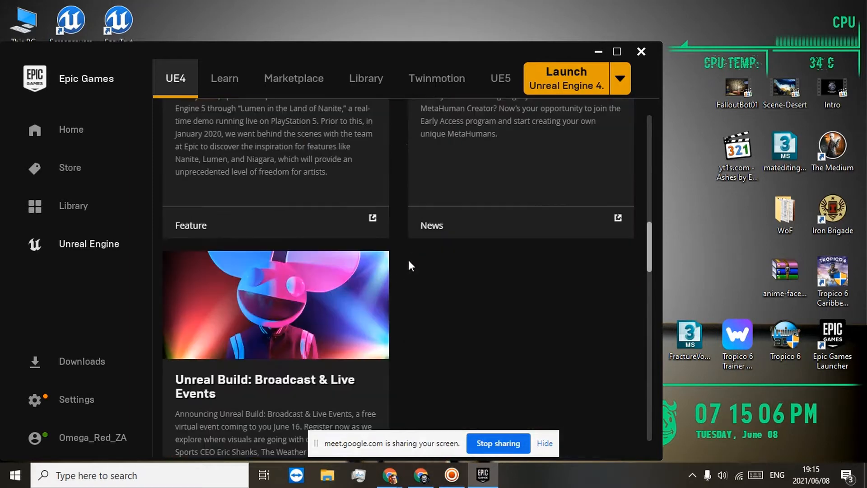
{"action": "scroll", "coordinate": [408, 263], "scroll_direction": "up", "scroll_amount": 6}
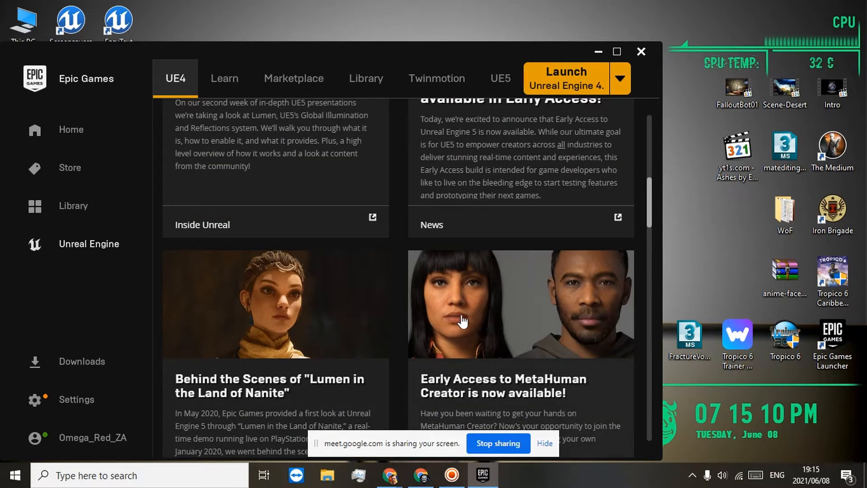
{"action": "scroll", "coordinate": [486, 323], "scroll_direction": "down", "scroll_amount": 13}
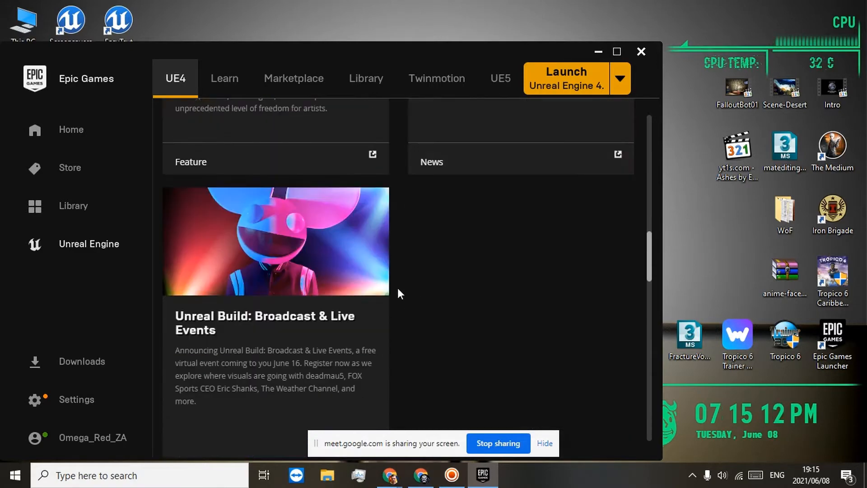
{"action": "scroll", "coordinate": [401, 282], "scroll_direction": "down", "scroll_amount": 8}
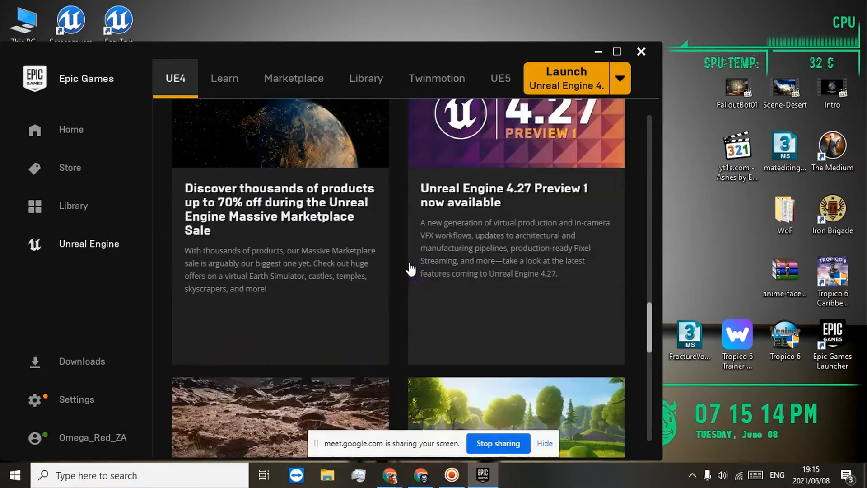
{"action": "scroll", "coordinate": [412, 273], "scroll_direction": "up", "scroll_amount": 5}
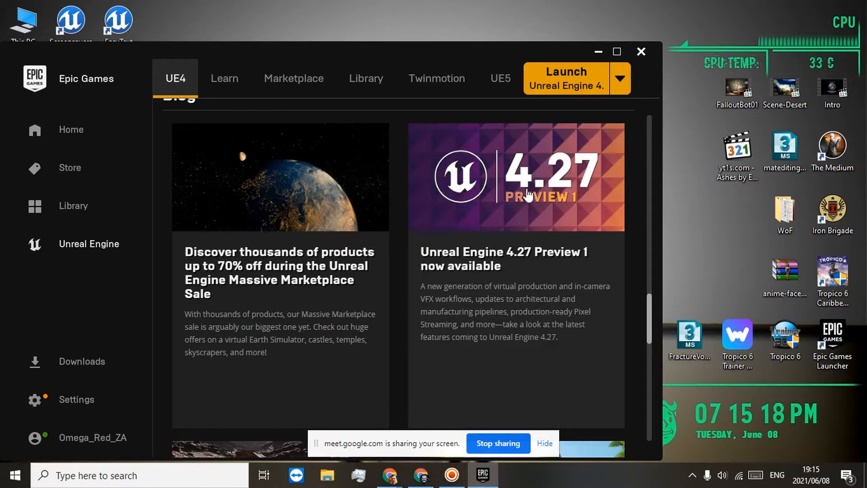
{"action": "scroll", "coordinate": [387, 185], "scroll_direction": "up", "scroll_amount": 12}
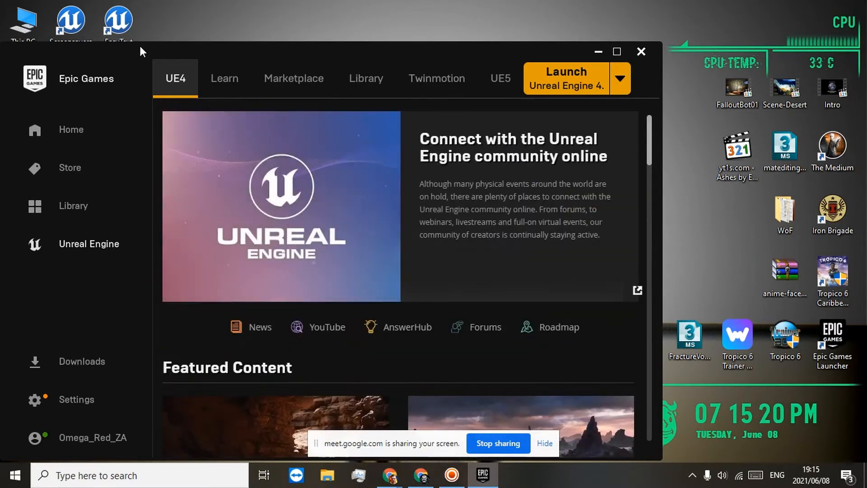
Step: Check which engine versions can be installed from the Unreal Engine library, and discard the added version slot
{"action": "left_click", "coordinate": [365, 79]}
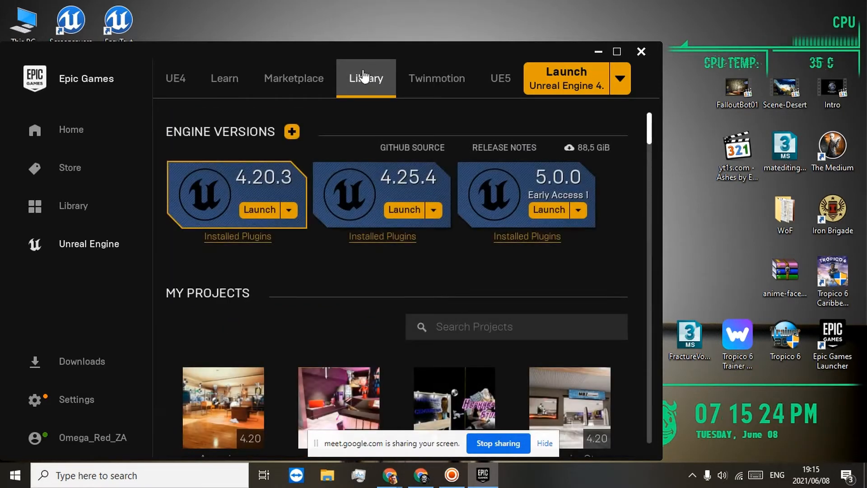
{"action": "left_click", "coordinate": [289, 130]}
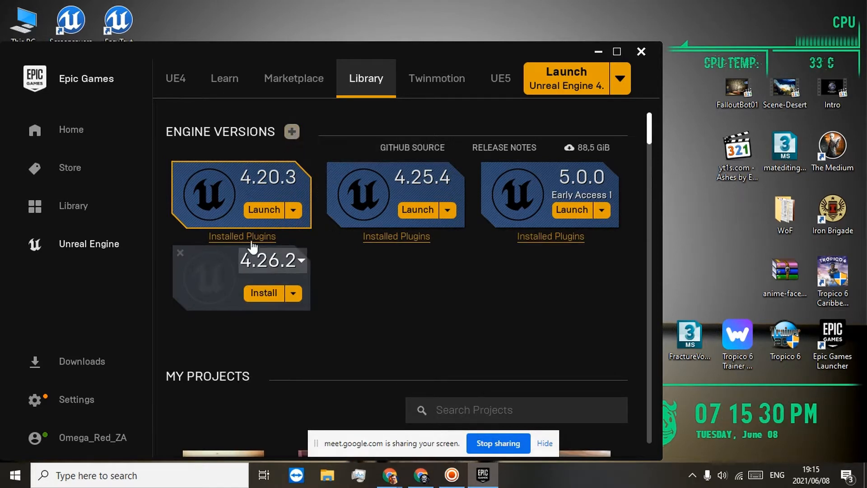
{"action": "left_click", "coordinate": [300, 261]}
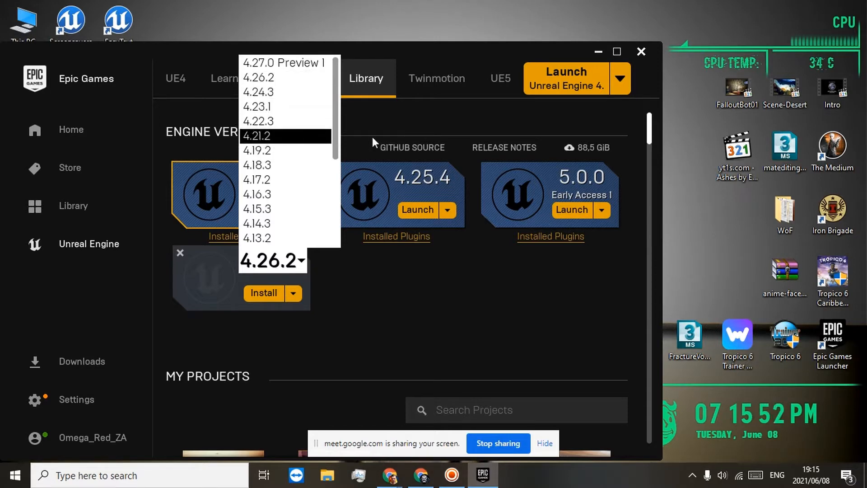
{"action": "left_click", "coordinate": [393, 118]}
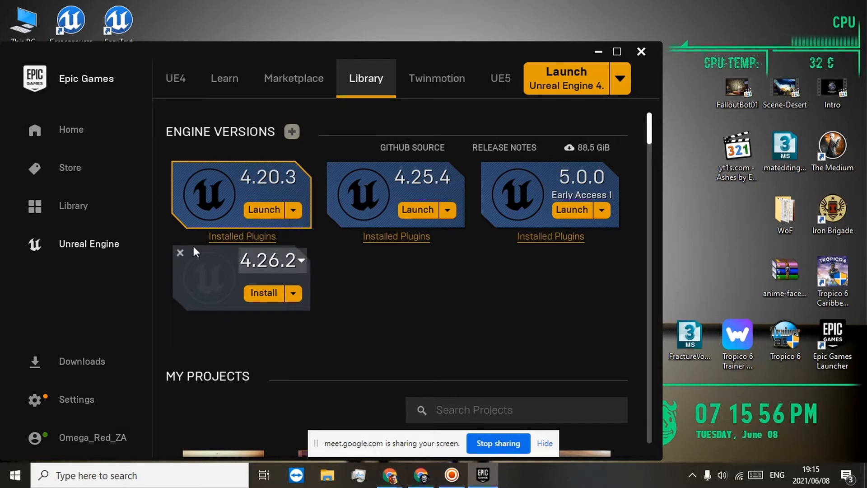
{"action": "left_click", "coordinate": [179, 253]}
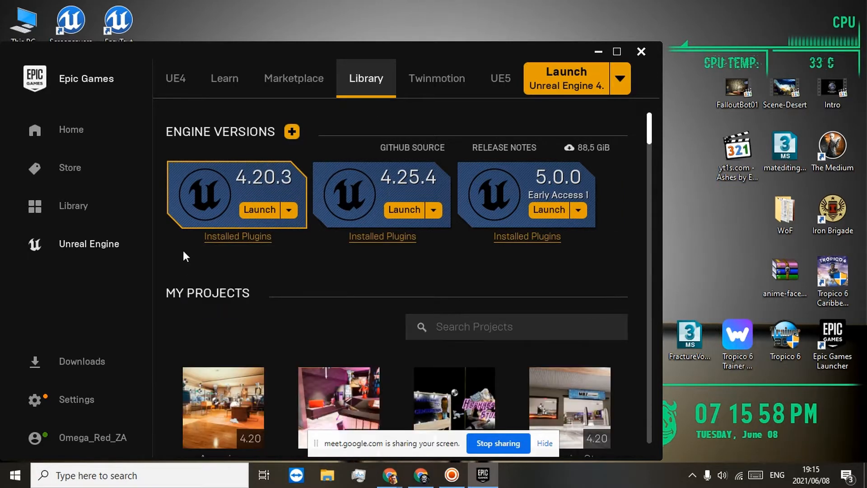
Step: Look through the projects under My Projects in the Unreal Engine library
{"action": "scroll", "coordinate": [277, 261], "scroll_direction": "down", "scroll_amount": 1}
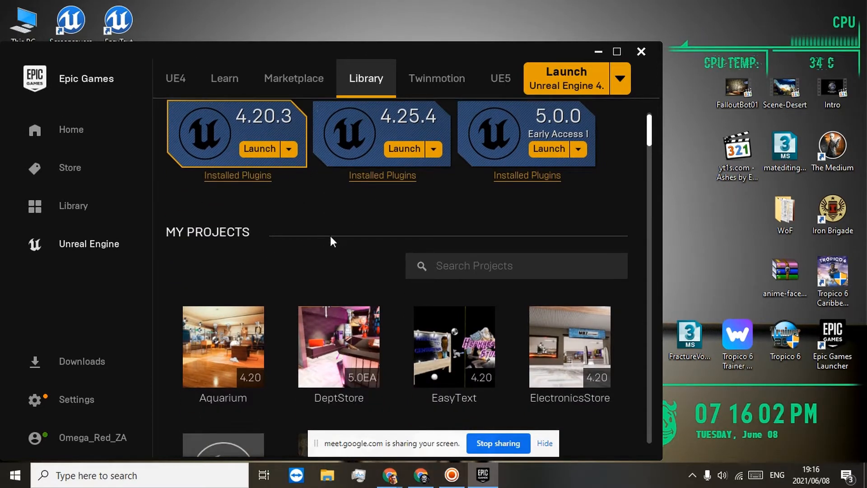
{"action": "scroll", "coordinate": [331, 238], "scroll_direction": "down", "scroll_amount": 4}
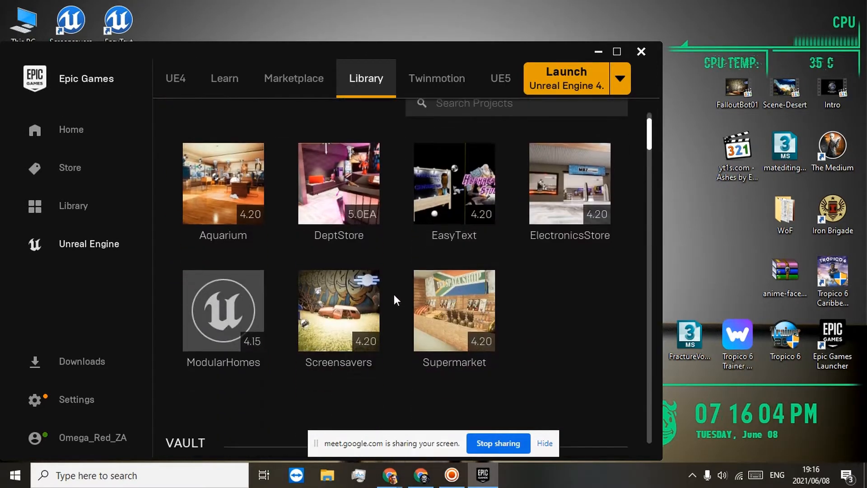
{"action": "scroll", "coordinate": [395, 291], "scroll_direction": "down", "scroll_amount": 1}
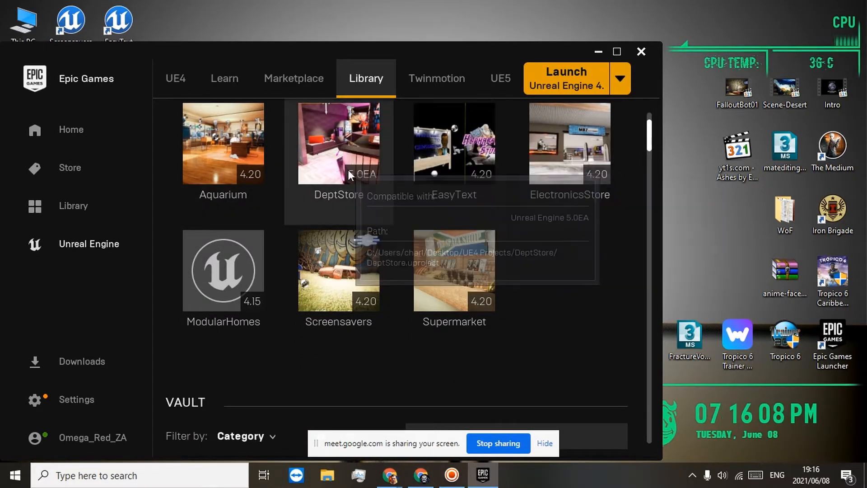
Step: Minimize the launcher and open the ElectronicsStore project from the desktop
{"action": "left_click", "coordinate": [592, 55]}
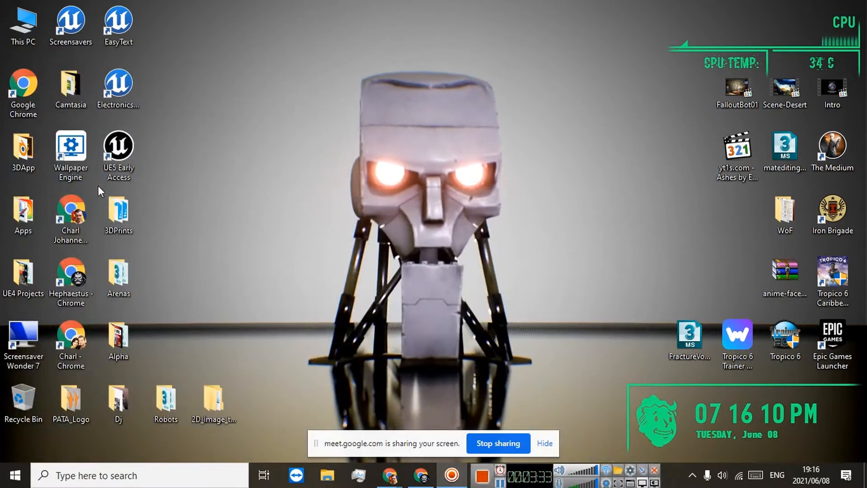
{"action": "left_click", "coordinate": [127, 89]}
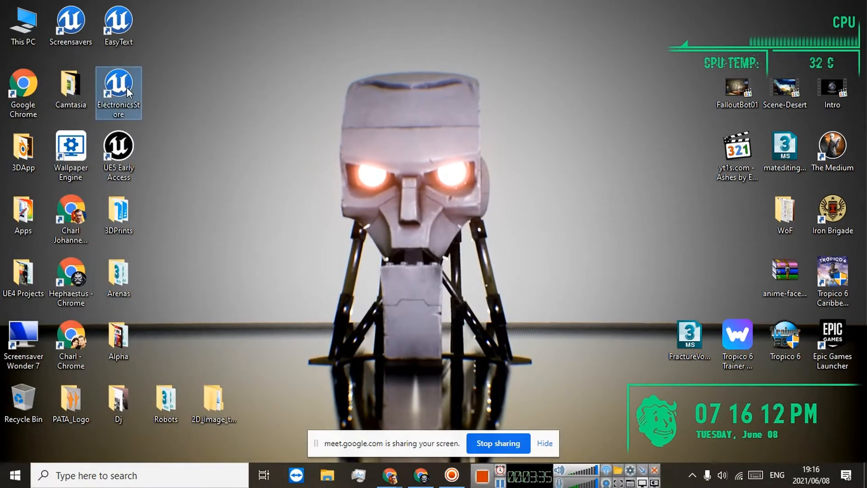
{"action": "double_click", "coordinate": [126, 88]}
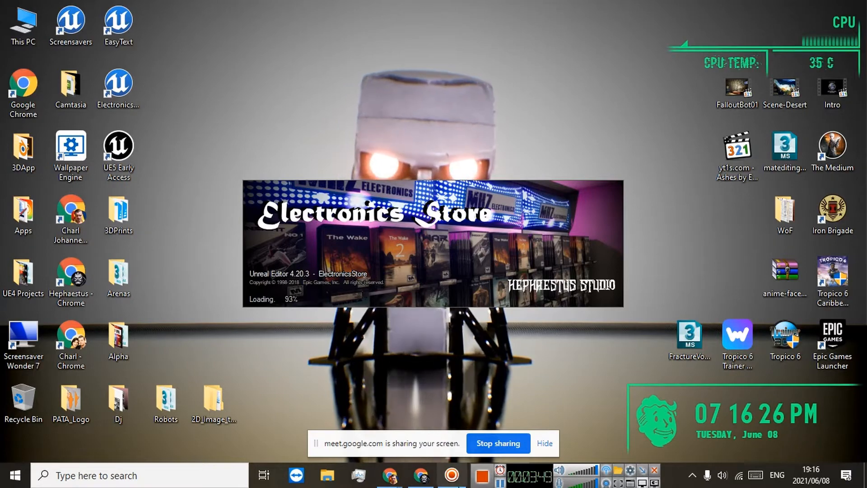
Step: Switch back to Chrome and review the published products in the Publisher Portal while the project loads
{"action": "left_click", "coordinate": [426, 480]}
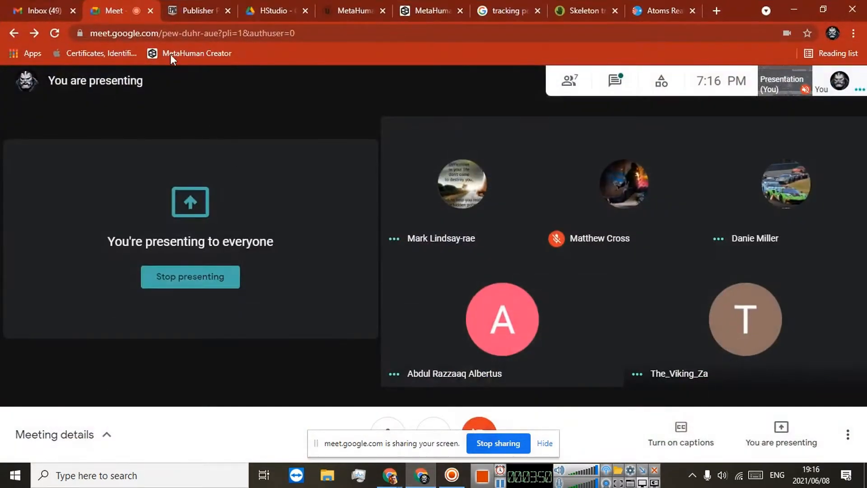
{"action": "left_click", "coordinate": [169, 10]}
{"action": "scroll", "coordinate": [429, 354], "scroll_direction": "down", "scroll_amount": 3}
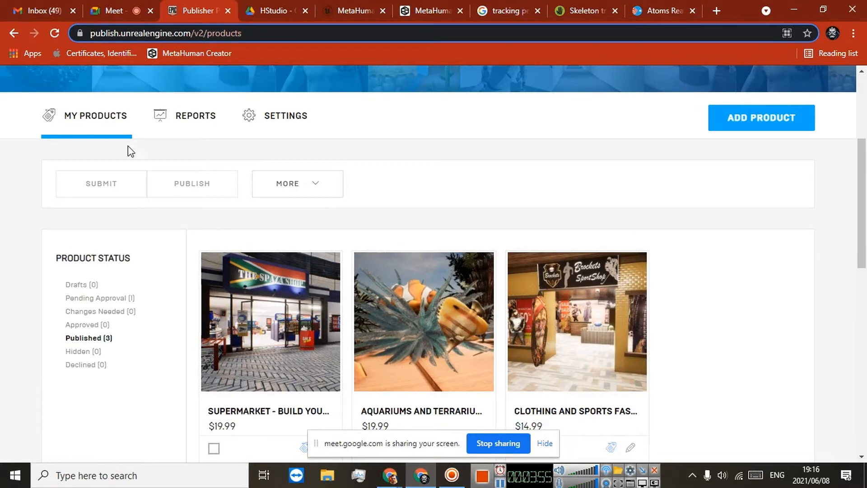
{"action": "scroll", "coordinate": [118, 282], "scroll_direction": "down", "scroll_amount": 3}
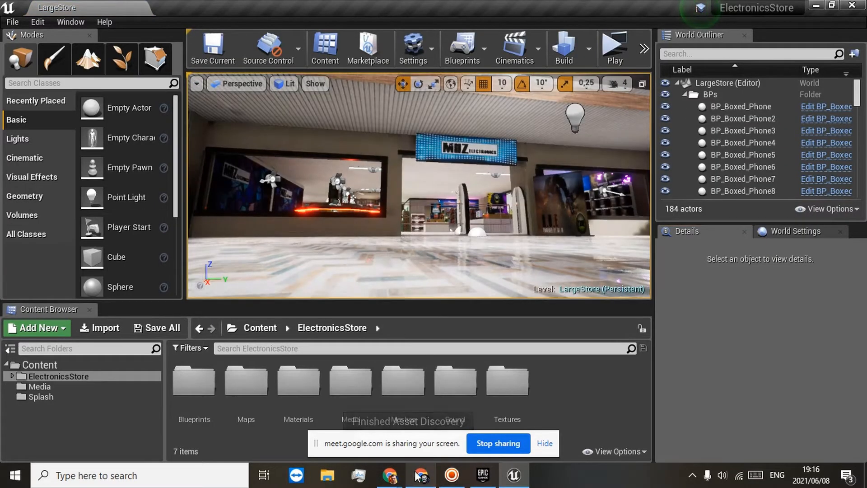
Step: Check the Publisher Portal product that is pending approval, and minimize the browser to return to the Unreal editor
{"action": "left_click", "coordinate": [419, 475]}
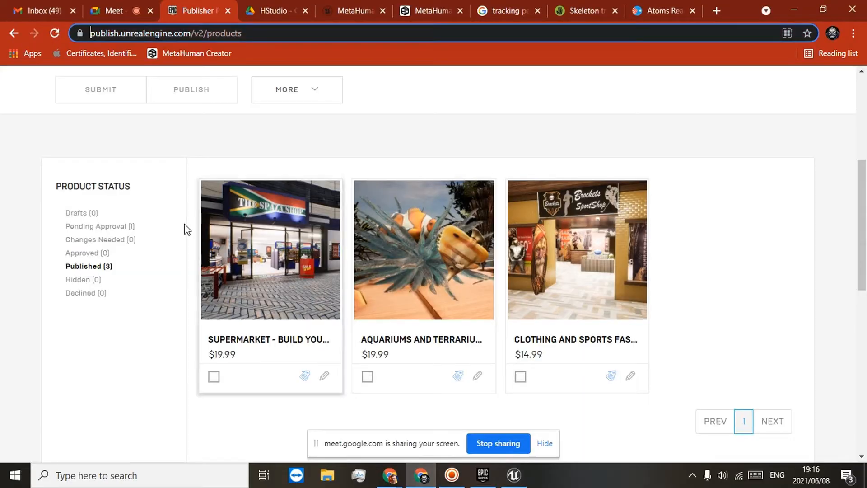
{"action": "left_click", "coordinate": [111, 228]}
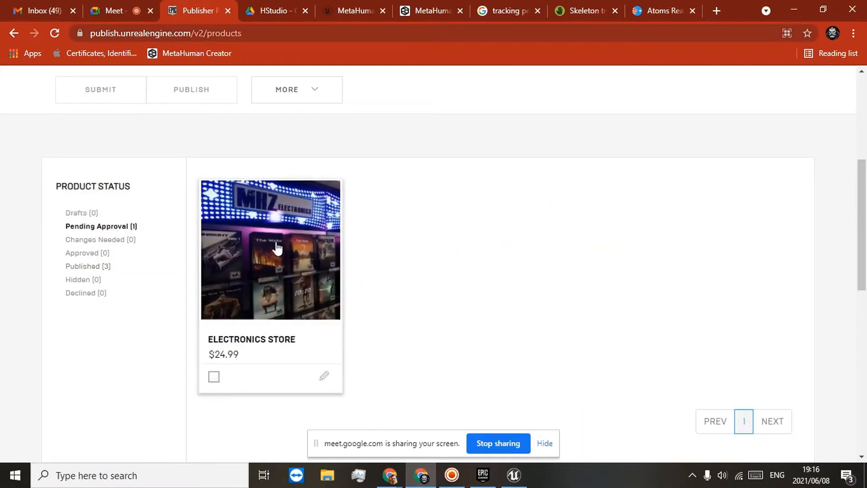
{"action": "left_click", "coordinate": [801, 5]}
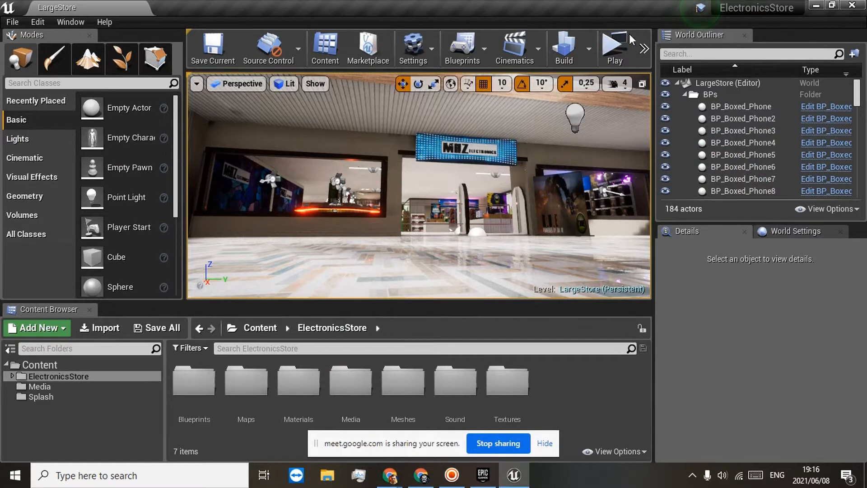
Step: Play the LargeStore level in a standalone preview and walk down the mall corridor to the MHZ Electronics entrance
{"action": "left_click", "coordinate": [618, 48]}
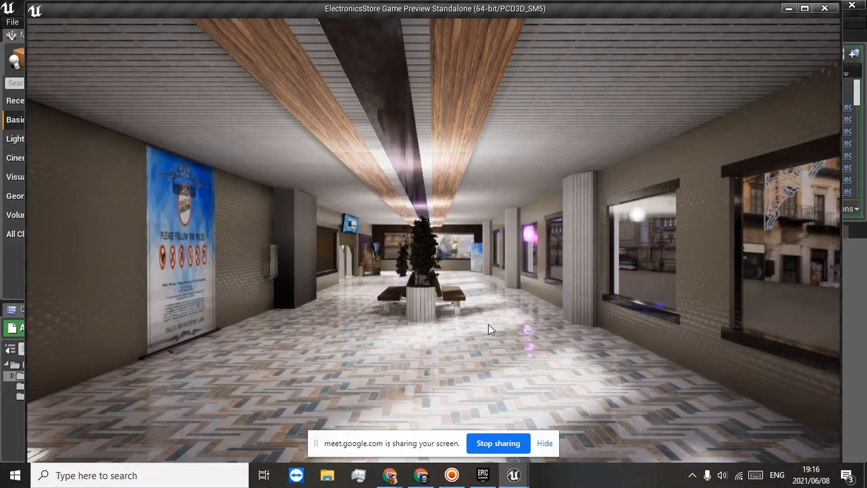
{"action": "left_click", "coordinate": [528, 321]}
{"action": "key", "text": "w"}
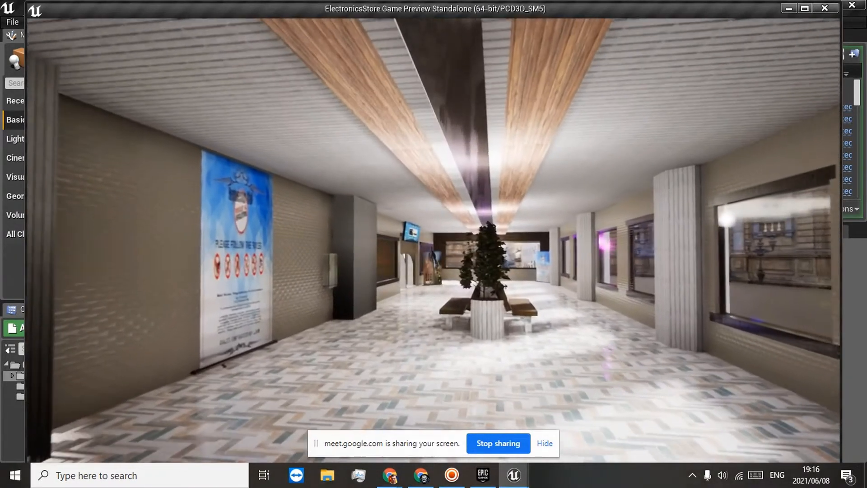
{"action": "key", "text": "w"}
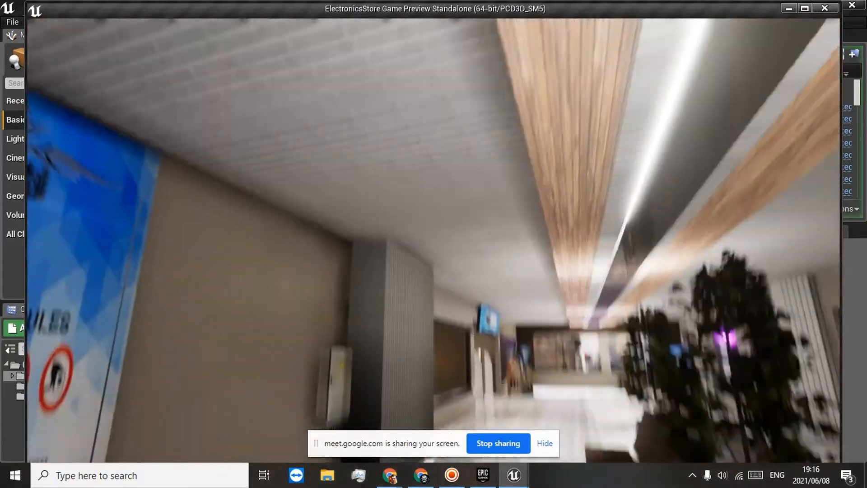
{"action": "key", "text": "w"}
{"action": "key", "text": "w"}
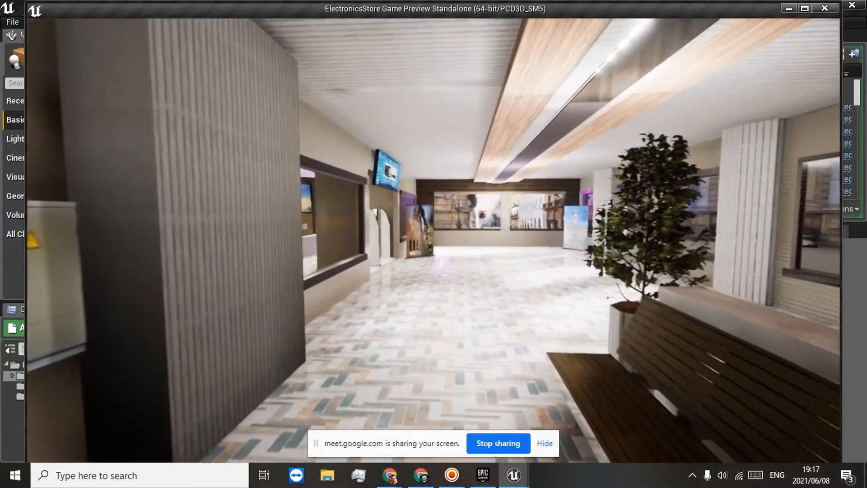
{"action": "key", "text": "w"}
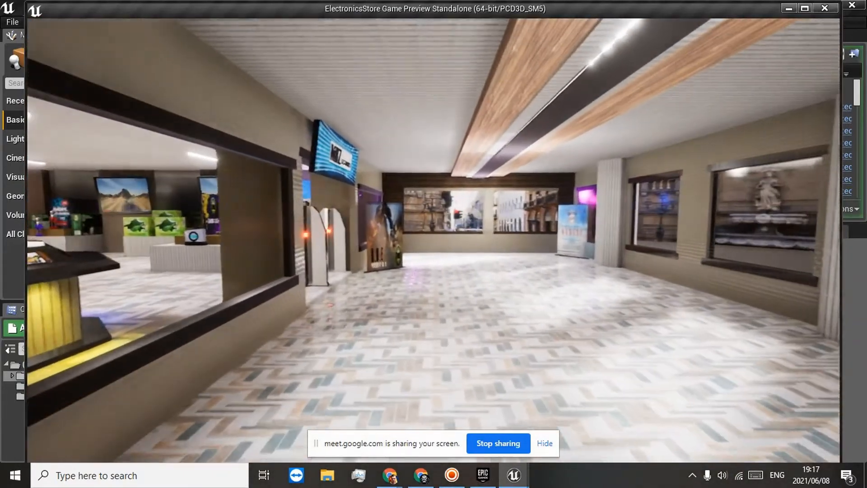
{"action": "key", "text": "w"}
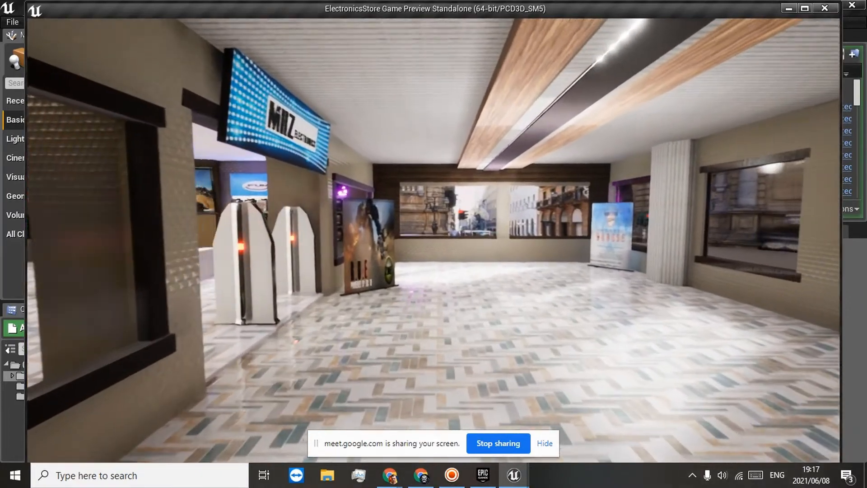
{"action": "key", "text": "w"}
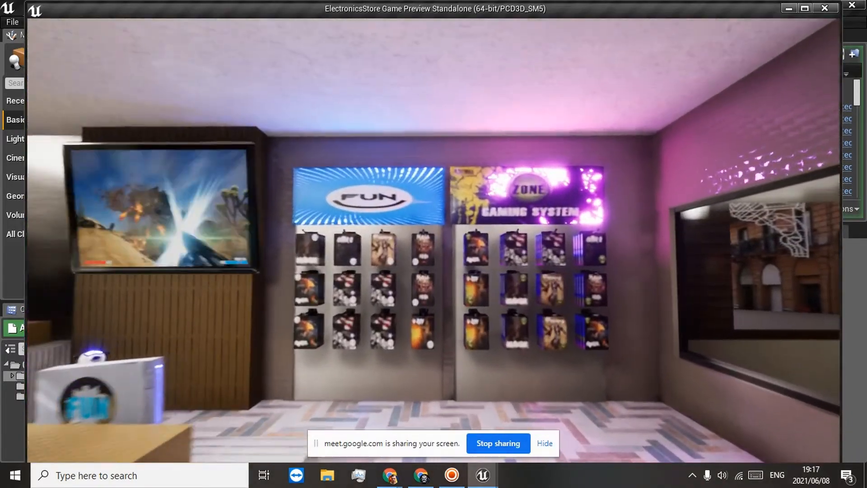
Step: Walk through the electronics store and examine the game racks, appliance displays and boxed laptops up close
{"action": "key", "text": "w"}
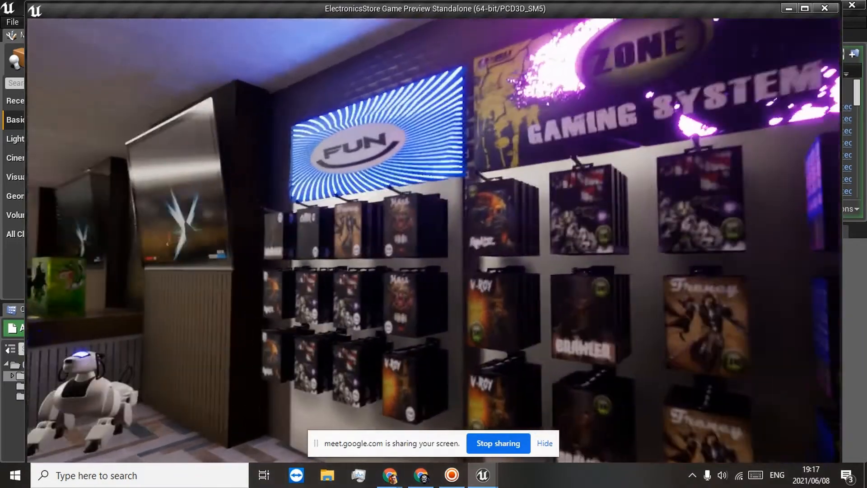
{"action": "key", "text": "w"}
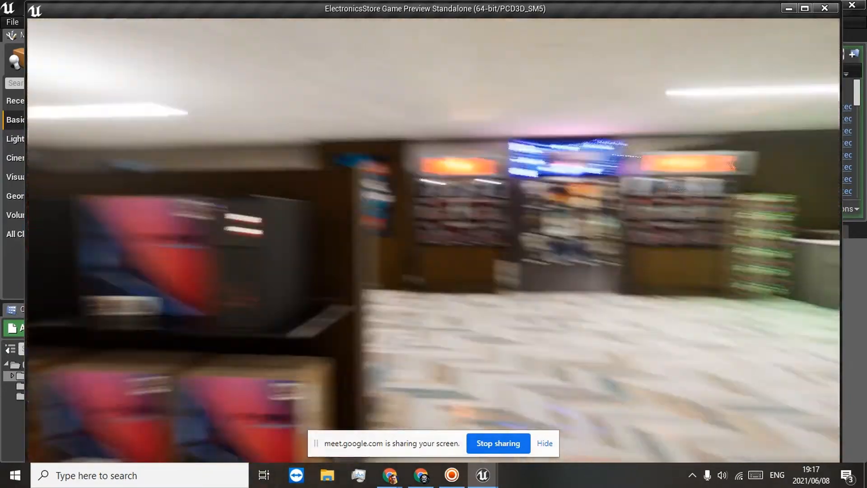
{"action": "key", "text": "w"}
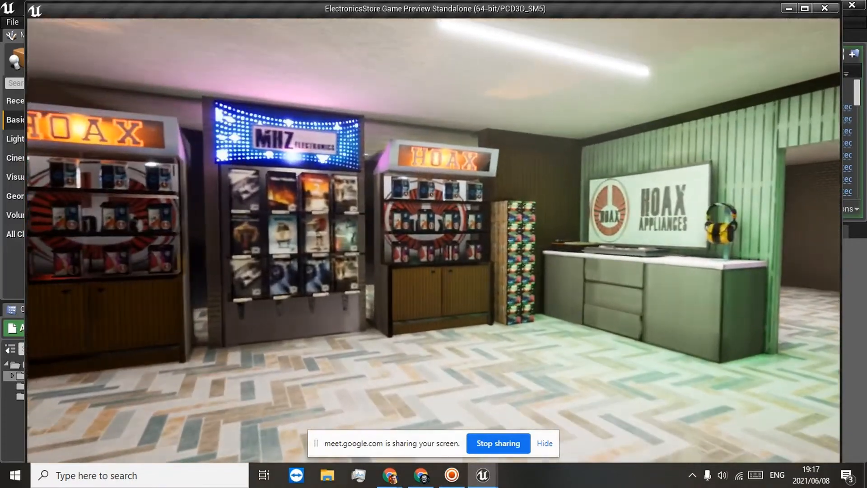
{"action": "key", "text": "w"}
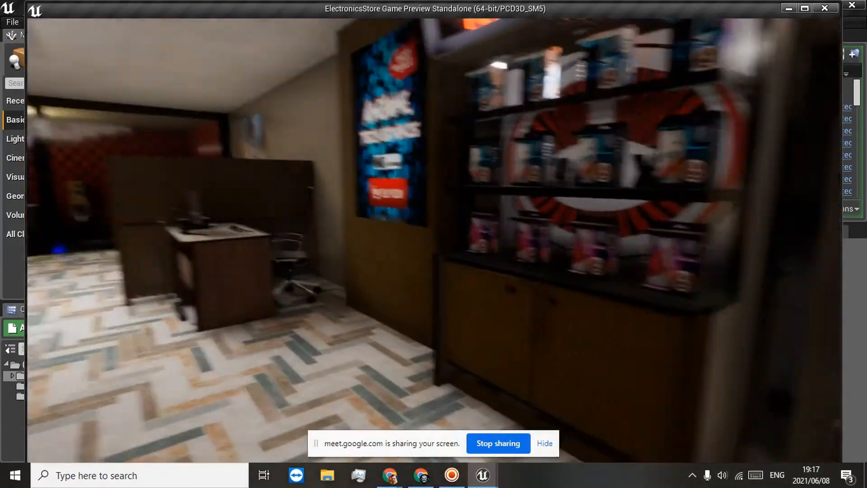
{"action": "key", "text": "w"}
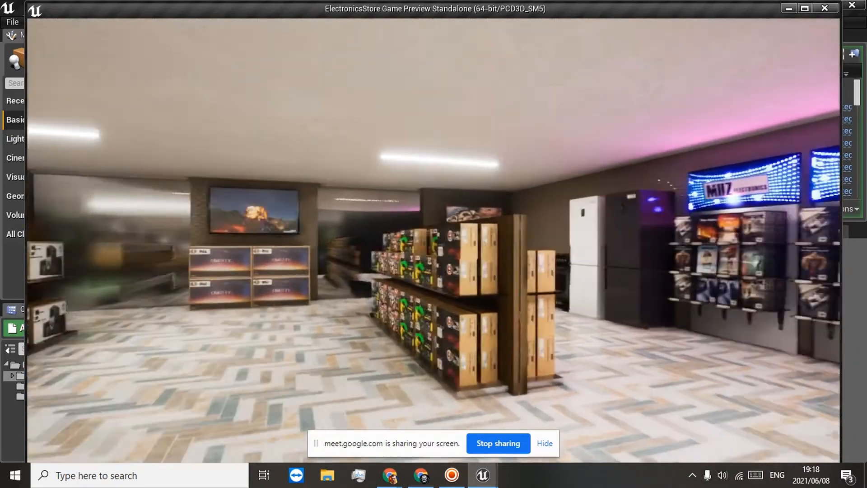
{"action": "key", "text": "w"}
{"action": "key", "text": "d"}
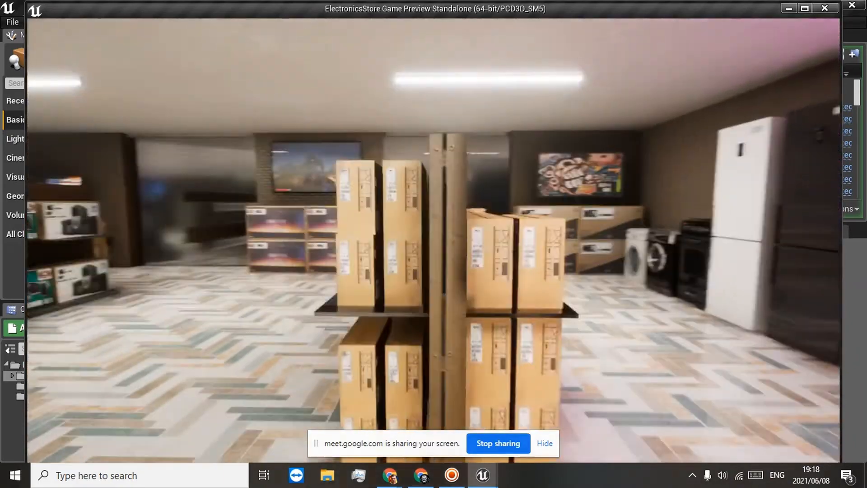
{"action": "key", "text": "w"}
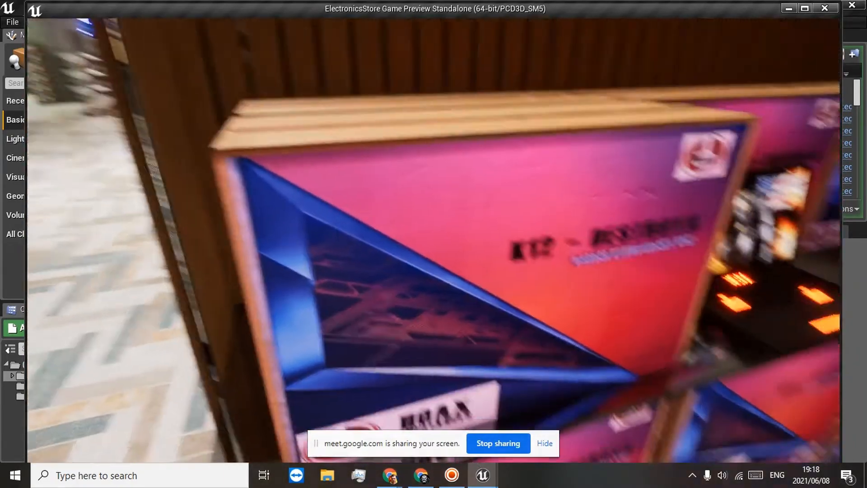
{"action": "key", "text": "d"}
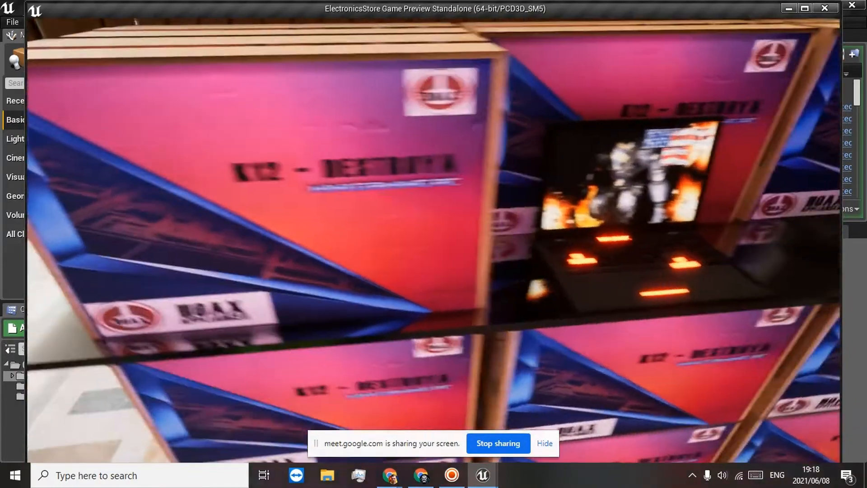
{"action": "key", "text": "d"}
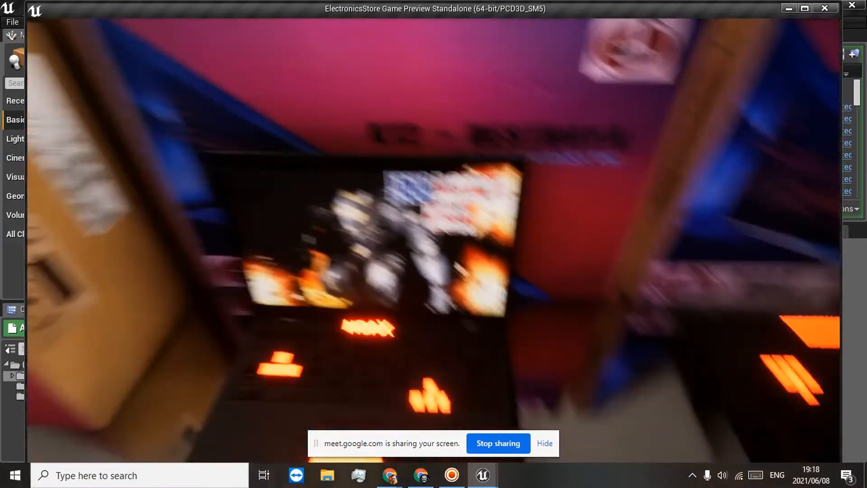
{"action": "key", "text": "a"}
{"action": "key", "text": "a"}
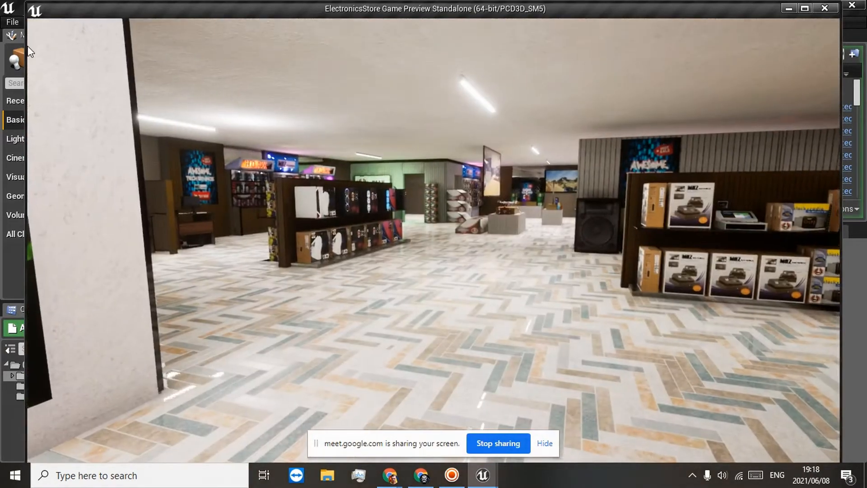
Step: End the standalone preview and close the ElectronicsStore project editor
{"action": "key", "text": "Escape"}
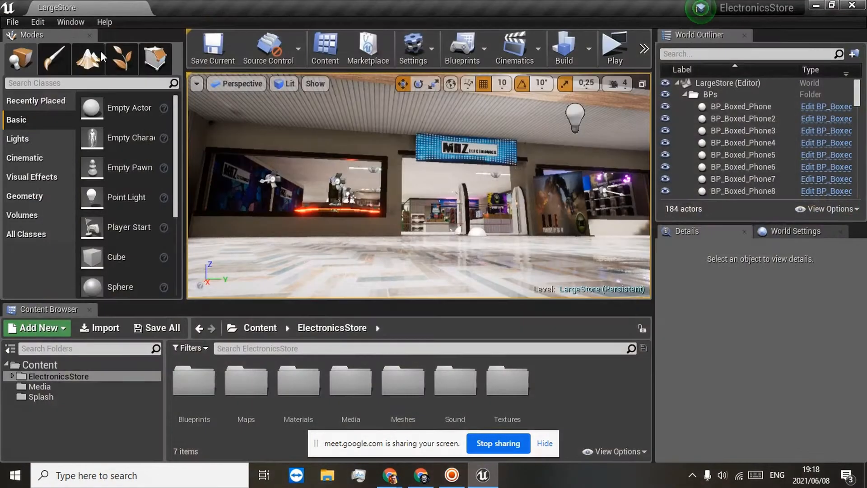
{"action": "left_click", "coordinate": [849, 7]}
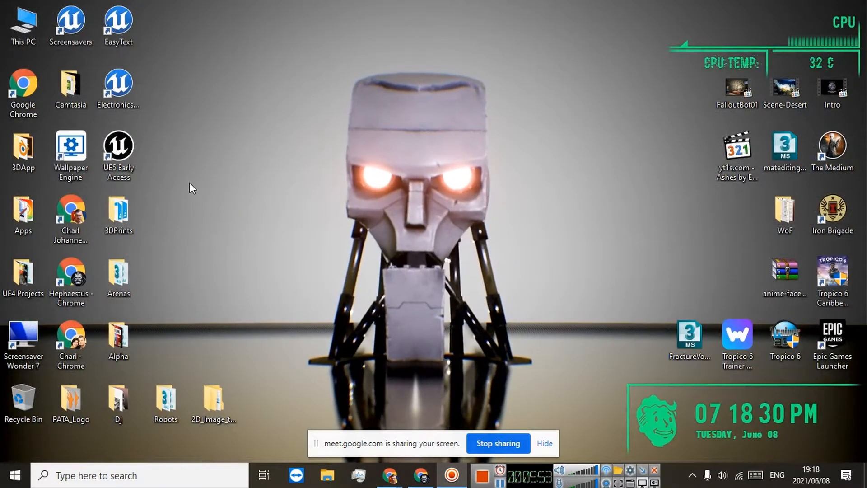
{"action": "left_click", "coordinate": [35, 153]}
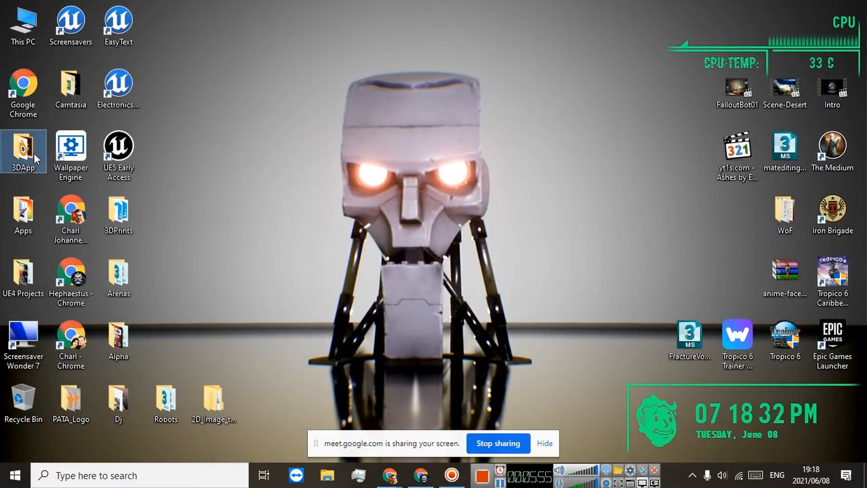
{"action": "key", "text": "Return"}
{"action": "double_click", "coordinate": [459, 99]}
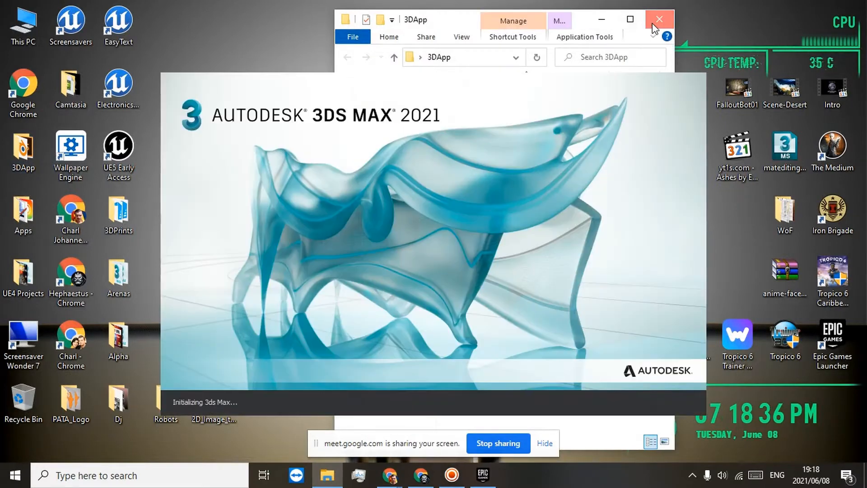
{"action": "left_click", "coordinate": [659, 19]}
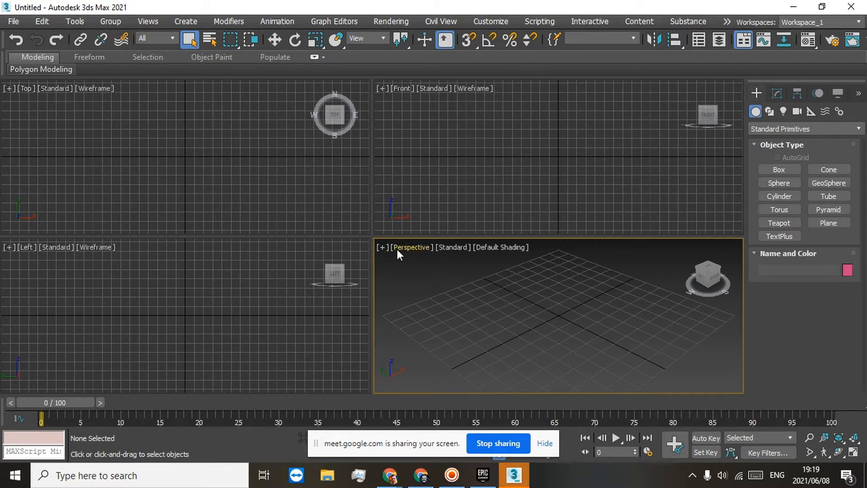
{"action": "left_click", "coordinate": [383, 246]}
{"action": "left_click", "coordinate": [406, 256]}
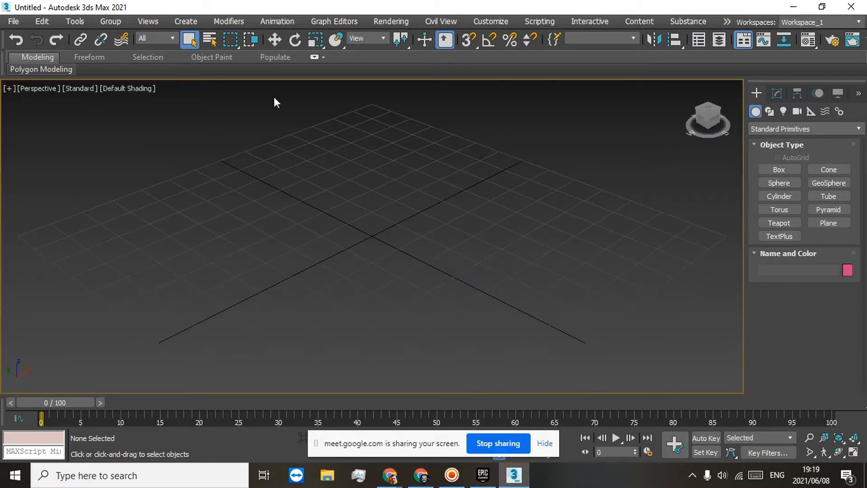
{"action": "left_click", "coordinate": [851, 6]}
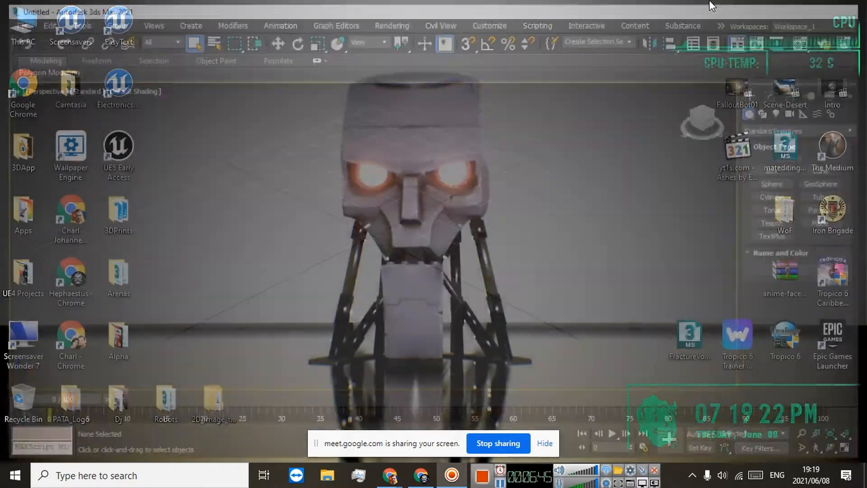
Step: Launch 3ds Max 2021 from the desktop's 3DApp folder, show Local Disk (D:) while it loads, and return to 3ds Max
{"action": "double_click", "coordinate": [20, 142]}
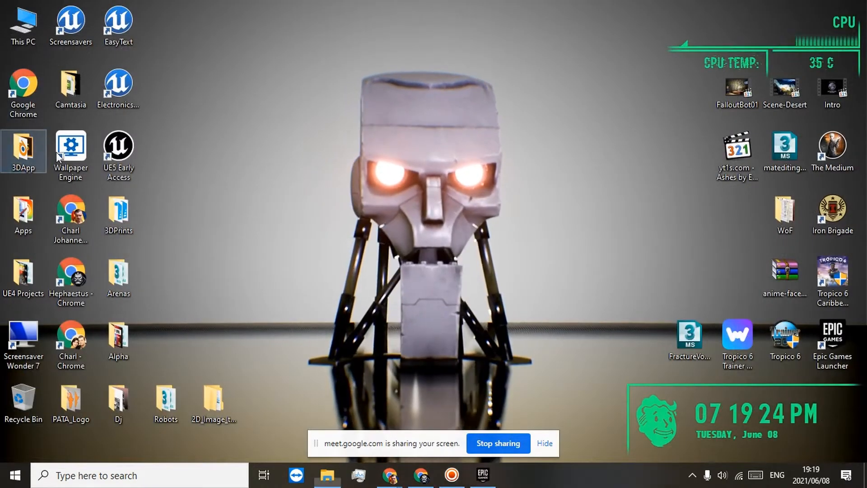
{"action": "double_click", "coordinate": [464, 98]}
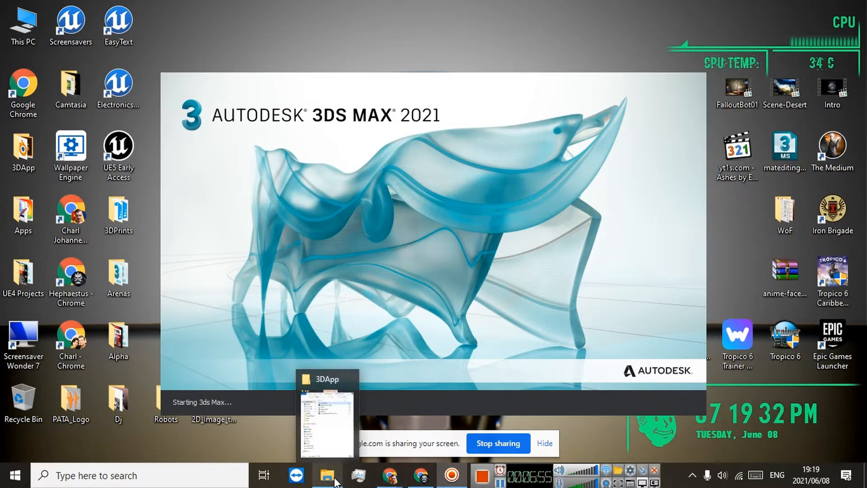
{"action": "left_click", "coordinate": [327, 475]}
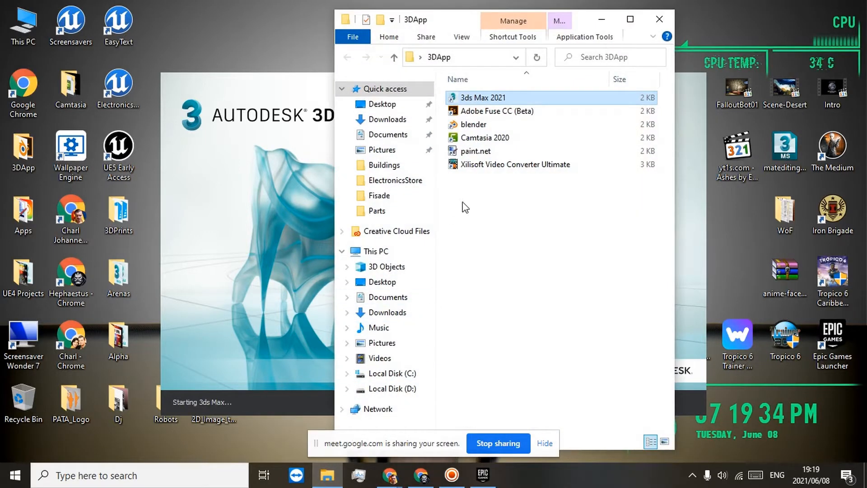
{"action": "left_click", "coordinate": [382, 388]}
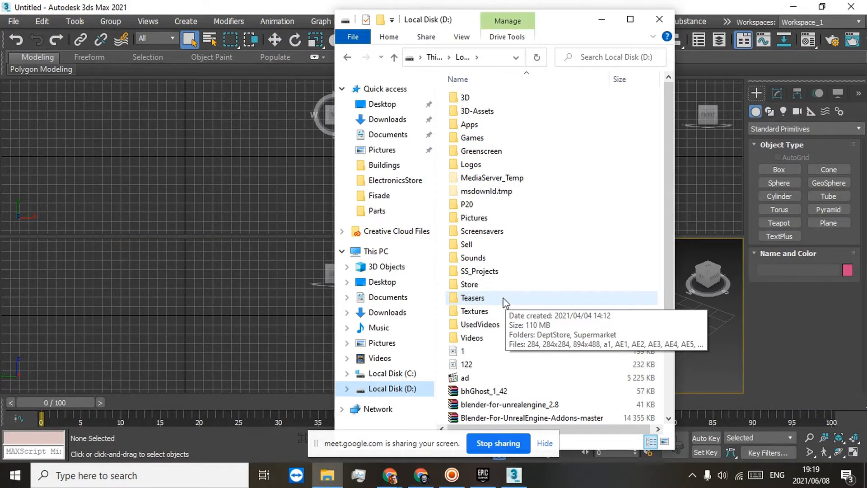
{"action": "left_click", "coordinate": [291, 9]}
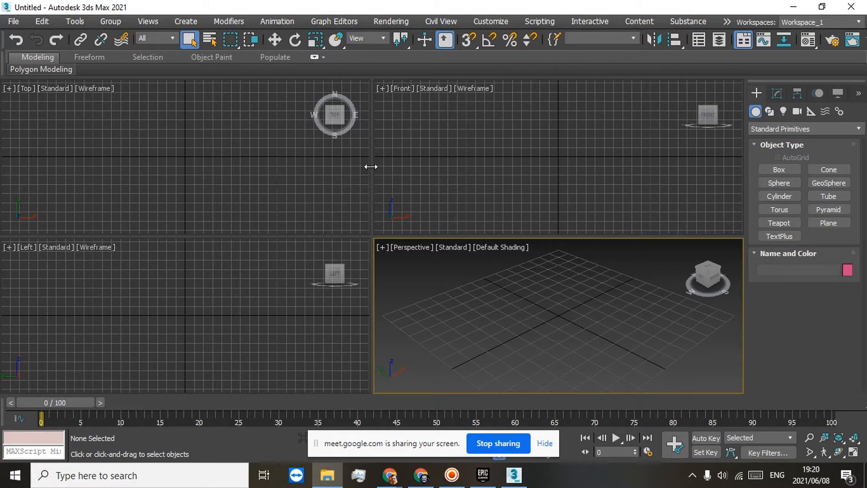
Step: Maximize the perspective viewport as a single view and display the Scene Explorer
{"action": "mouse_move", "coordinate": [714, 283]}
{"action": "left_mouse_down"}
{"action": "mouse_move", "coordinate": [696, 287]}
{"action": "mouse_move", "coordinate": [677, 352]}
{"action": "mouse_move", "coordinate": [686, 302]}
{"action": "mouse_move", "coordinate": [702, 311]}
{"action": "mouse_move", "coordinate": [708, 282]}
{"action": "left_mouse_up"}
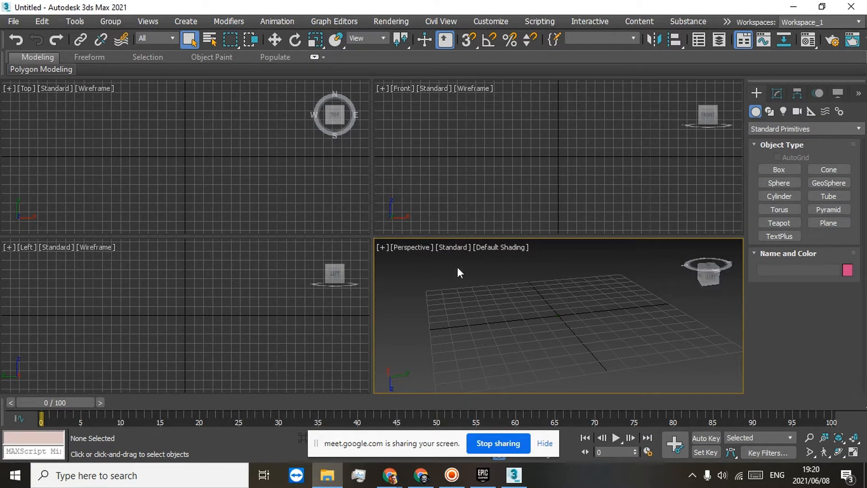
{"action": "left_click", "coordinate": [382, 248]}
{"action": "left_click", "coordinate": [403, 261]}
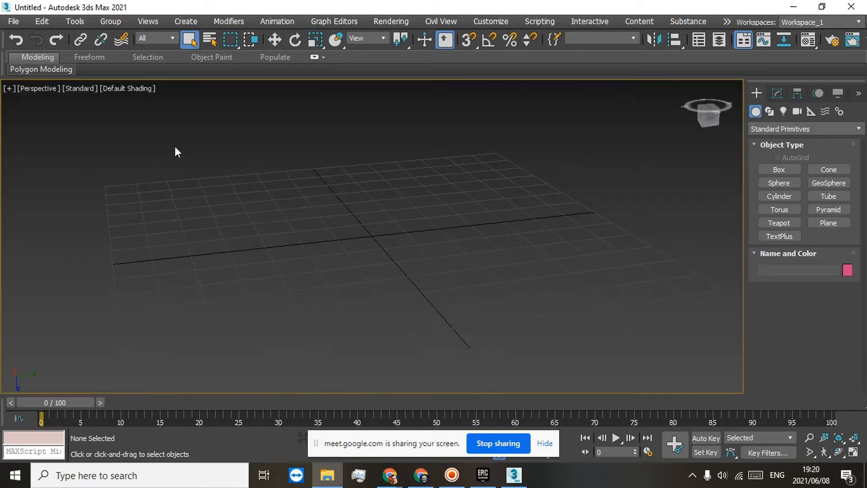
{"action": "left_click", "coordinate": [699, 41]}
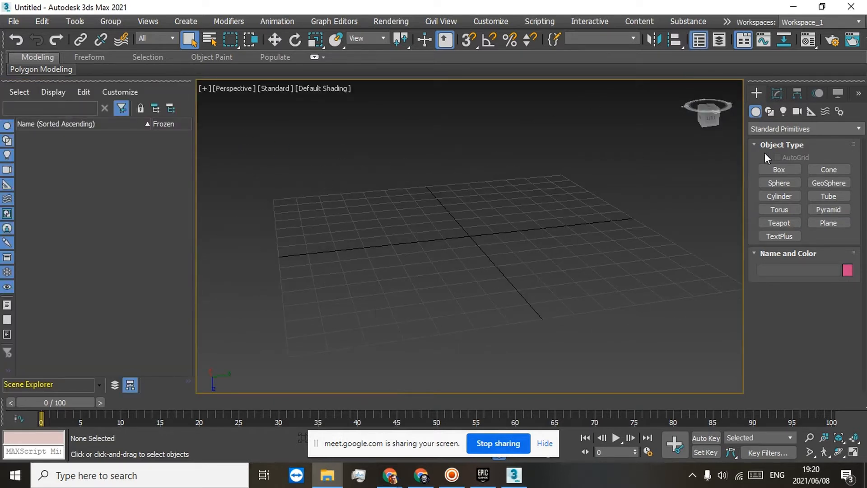
Step: Create a box about 43 long, 55 wide and 69 high near the centre of the perspective grid
{"action": "left_click_drag", "start_coordinate": [711, 119], "coordinate": [714, 38]}
{"action": "left_click", "coordinate": [714, 120]}
{"action": "left_click_drag", "start_coordinate": [706, 113], "coordinate": [728, 179]}
{"action": "middle_click_drag", "start_coordinate": [596, 203], "coordinate": [594, 221]}
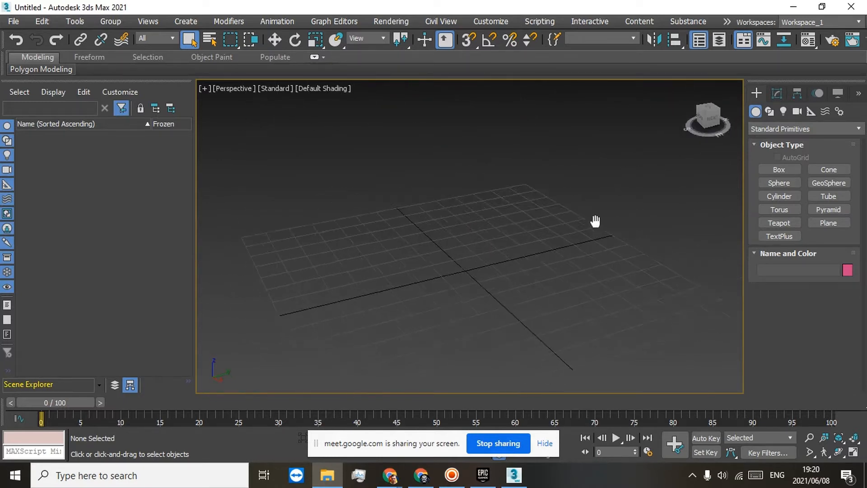
{"action": "left_click", "coordinate": [774, 170]}
{"action": "left_click_drag", "start_coordinate": [388, 252], "coordinate": [554, 288]}
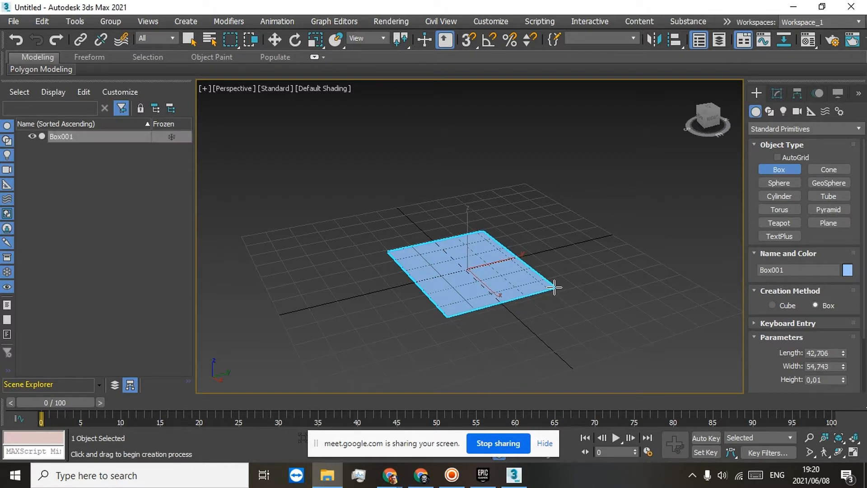
{"action": "left_click", "coordinate": [582, 123]}
{"action": "right_click", "coordinate": [564, 161]}
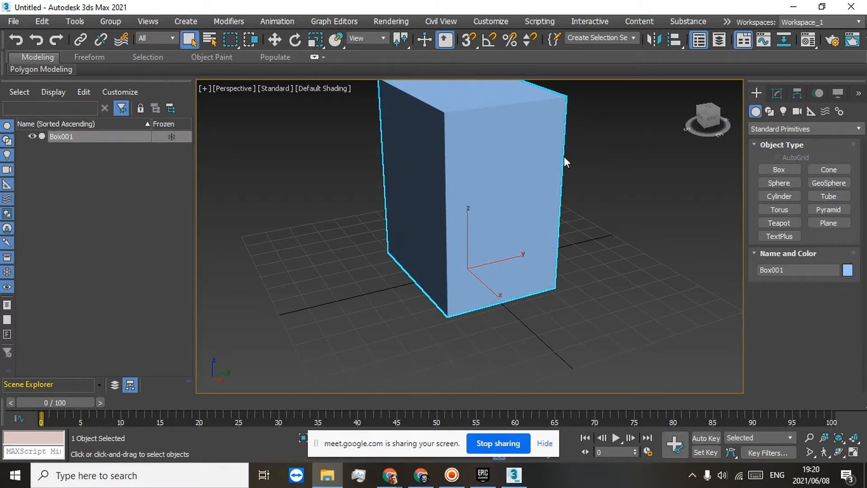
Step: Convert the box to an Editable Mesh and bring the whole object into view
{"action": "left_click", "coordinate": [777, 93]}
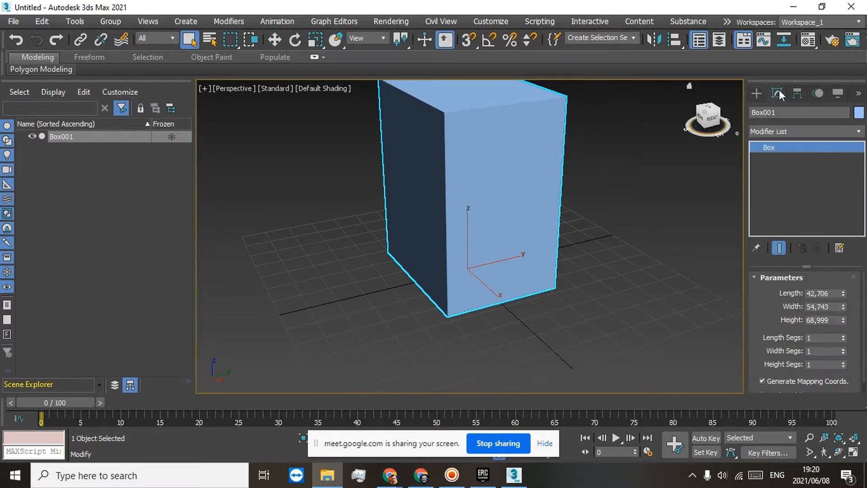
{"action": "right_click", "coordinate": [773, 146]}
{"action": "left_click", "coordinate": [773, 215]}
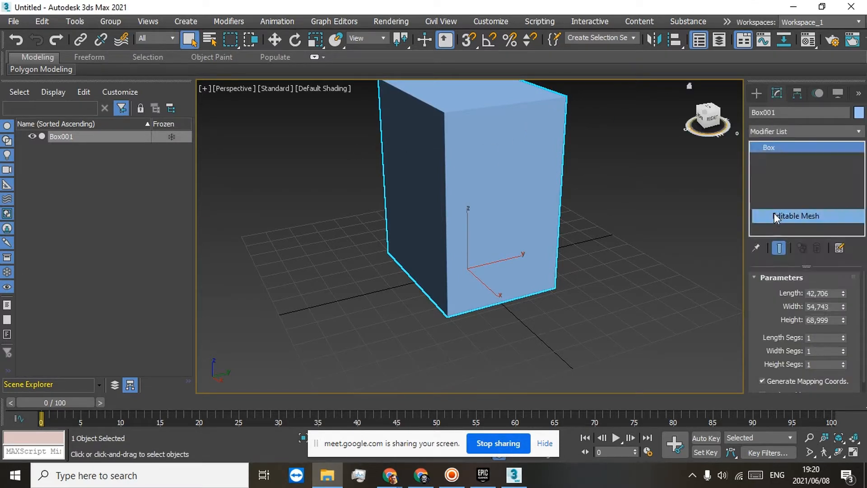
{"action": "middle_click_drag", "start_coordinate": [500, 181], "coordinate": [481, 220]}
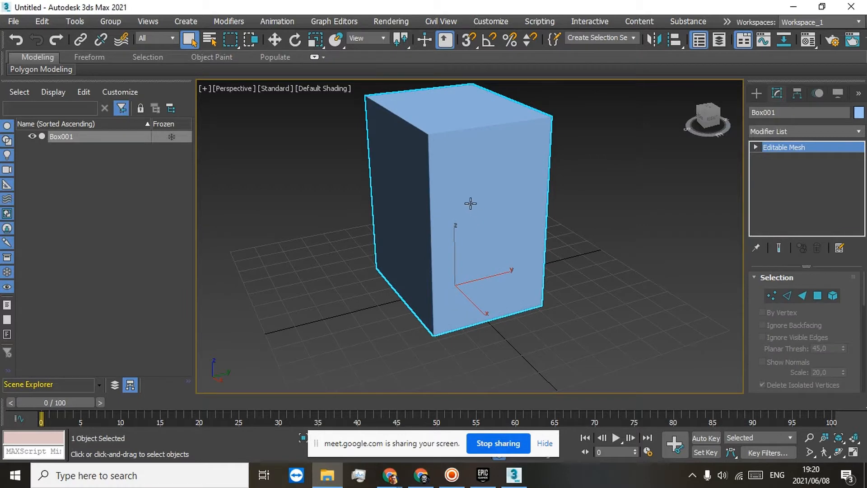
Step: Start adding a bitmap as the Base Color map of the 01 - Default material in the Material Editor
{"action": "key", "text": "m"}
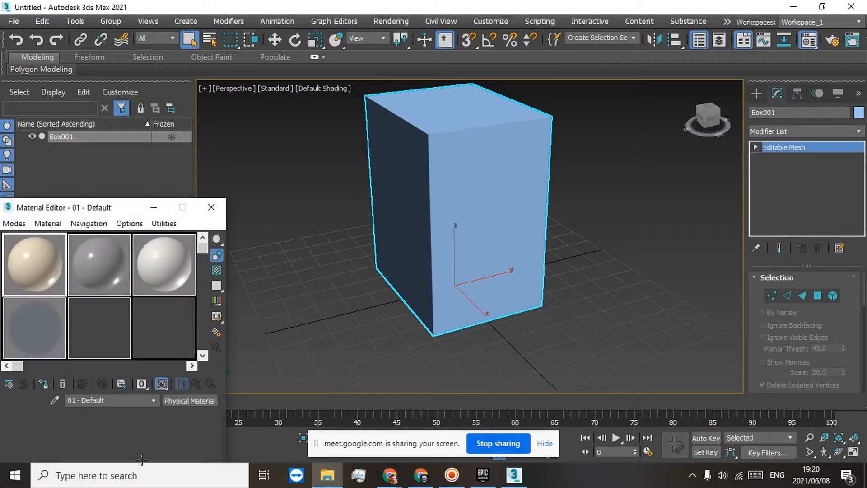
{"action": "scroll", "coordinate": [141, 432], "scroll_direction": "down", "scroll_amount": 2}
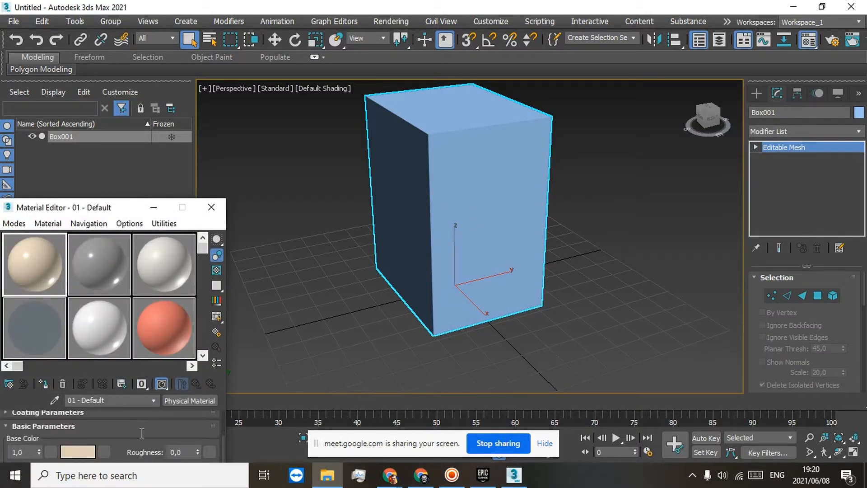
{"action": "scroll", "coordinate": [141, 432], "scroll_direction": "down", "scroll_amount": 5}
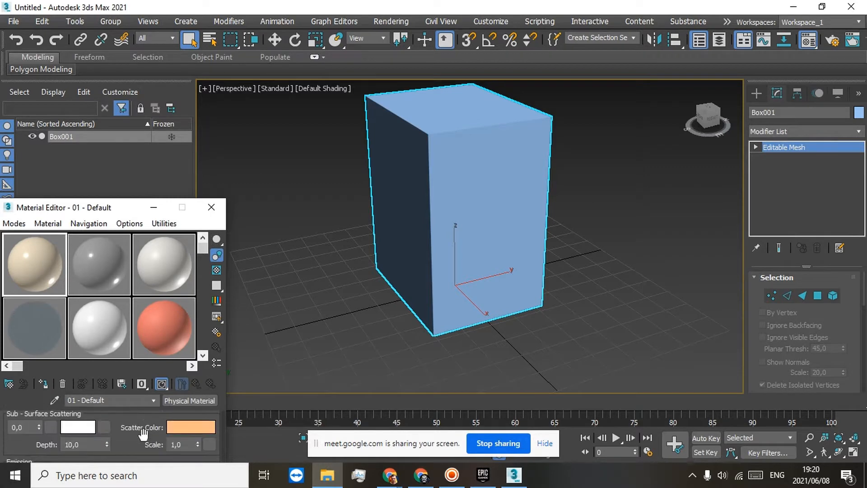
{"action": "scroll", "coordinate": [143, 433], "scroll_direction": "down", "scroll_amount": 6}
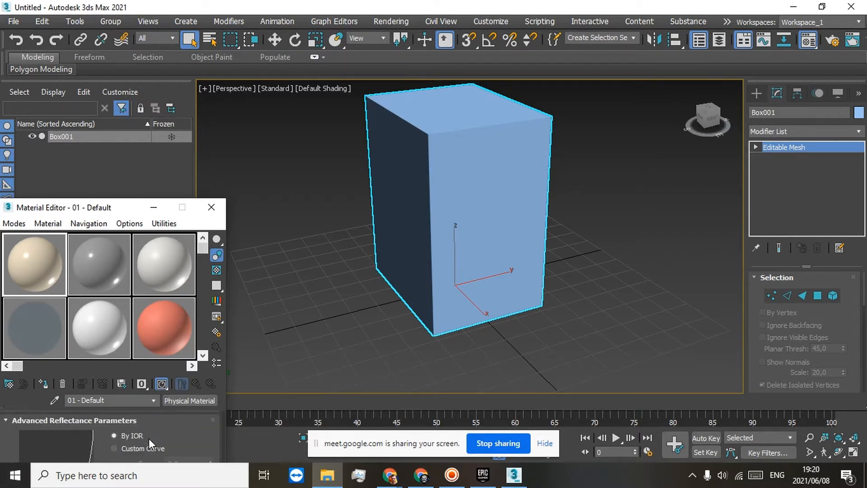
{"action": "scroll", "coordinate": [148, 438], "scroll_direction": "down", "scroll_amount": 6}
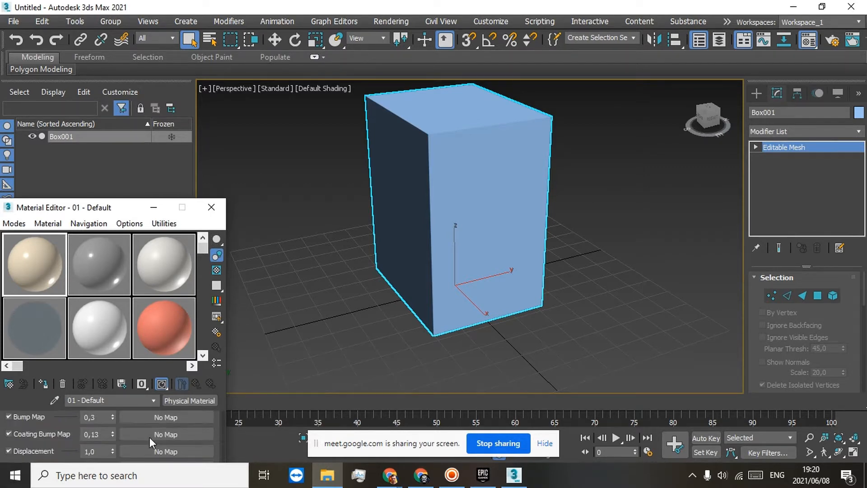
{"action": "scroll", "coordinate": [150, 437], "scroll_direction": "down", "scroll_amount": 4}
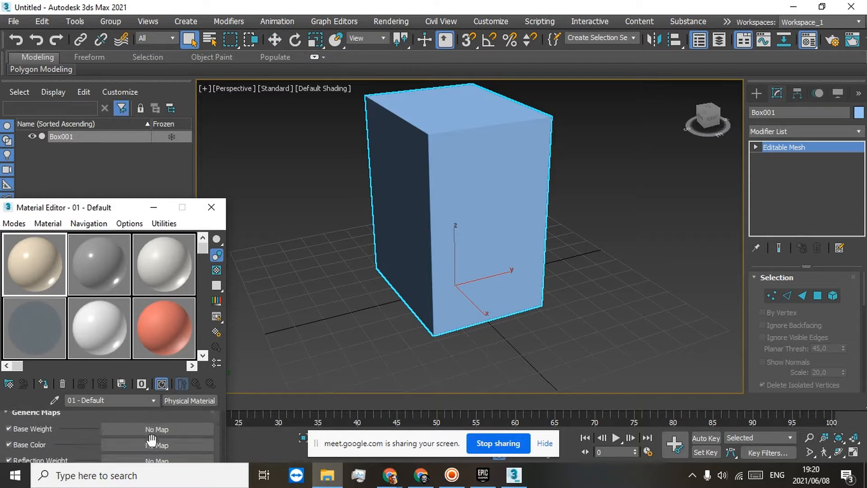
{"action": "left_click", "coordinate": [152, 445]}
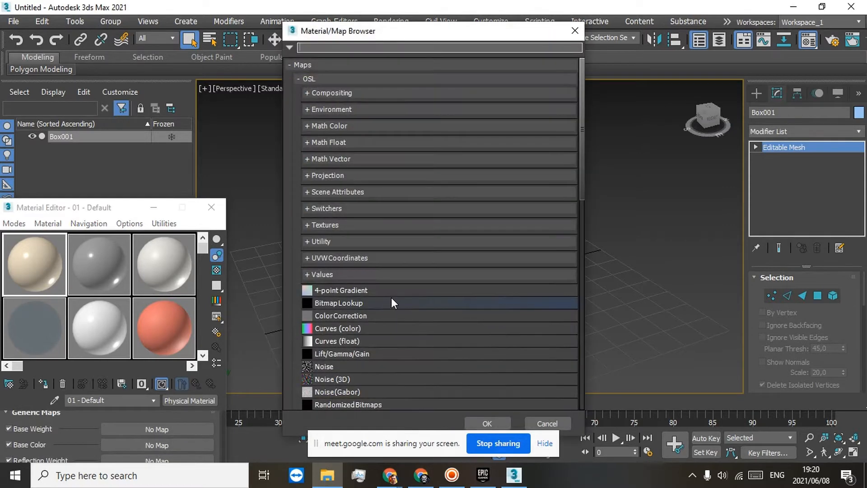
{"action": "double_click", "coordinate": [381, 303]}
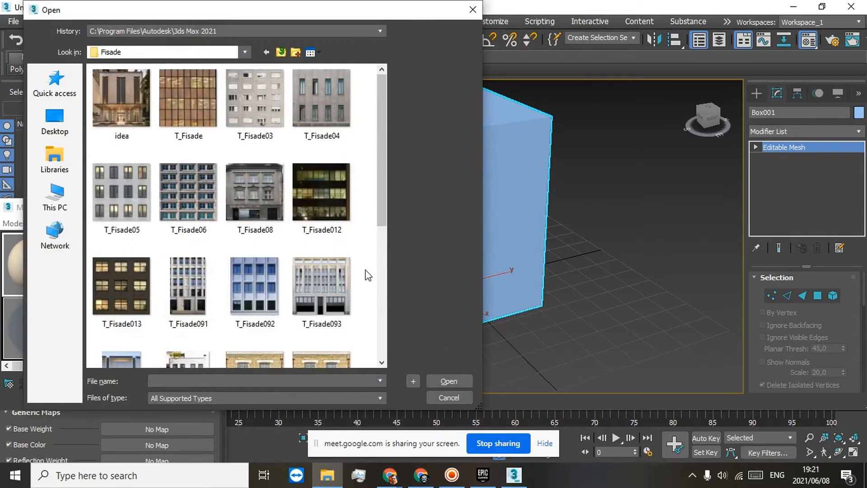
Step: Browse the Fisade textures and examine the T_Fisade092 image in Paint, checking its window rows up close
{"action": "scroll", "coordinate": [341, 283], "scroll_direction": "down", "scroll_amount": 3}
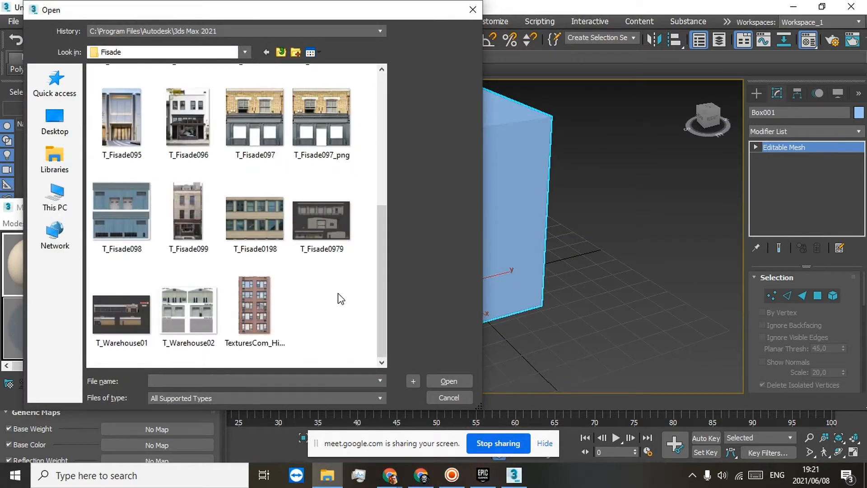
{"action": "scroll", "coordinate": [341, 293], "scroll_direction": "up", "scroll_amount": 3}
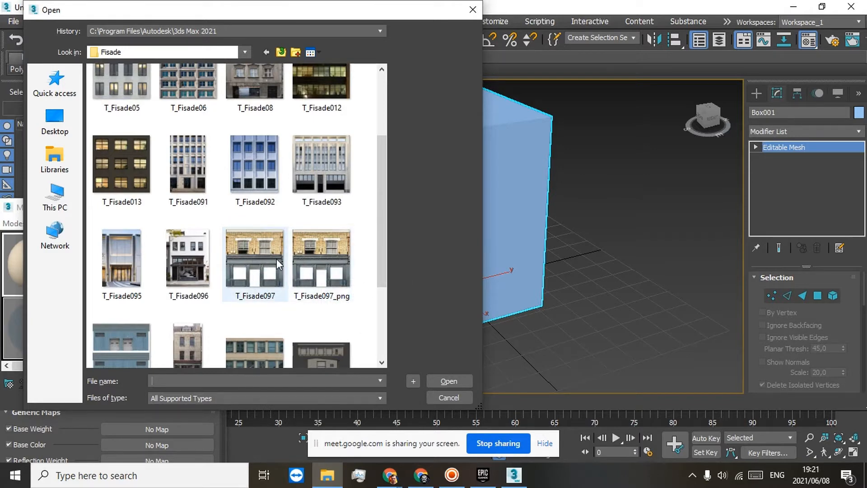
{"action": "left_click", "coordinate": [276, 152]}
{"action": "right_click", "coordinate": [274, 163]}
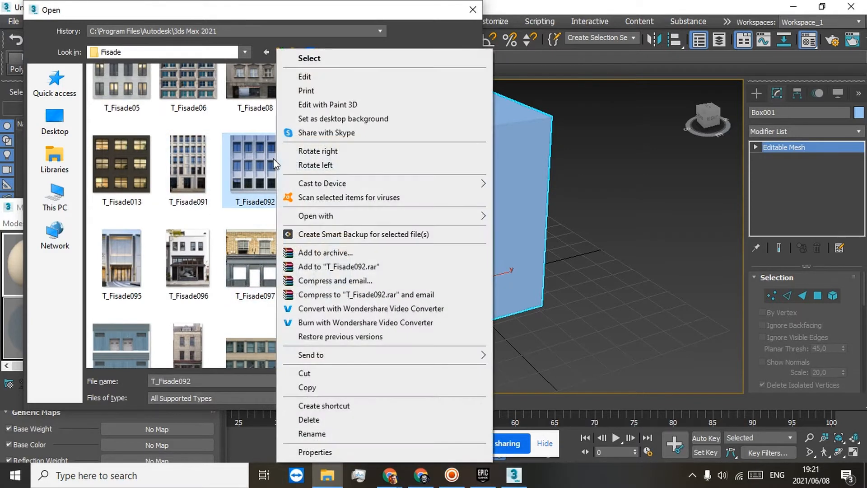
{"action": "left_click", "coordinate": [316, 76]}
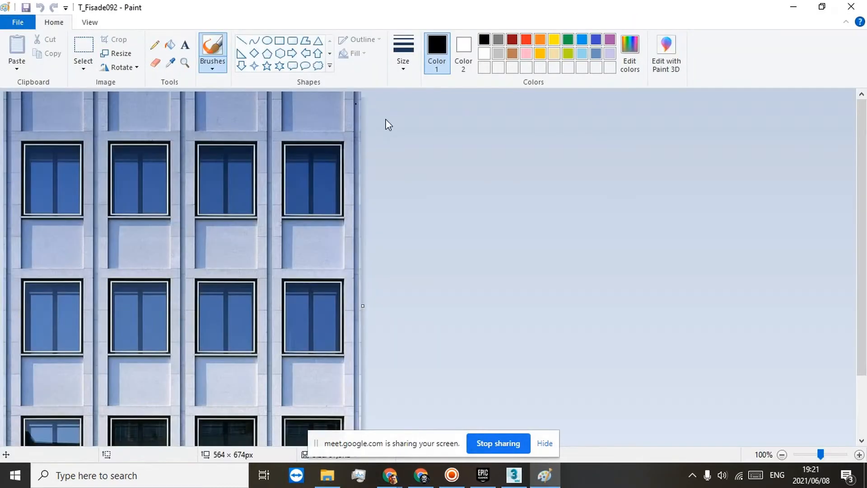
{"action": "left_click", "coordinate": [782, 453]}
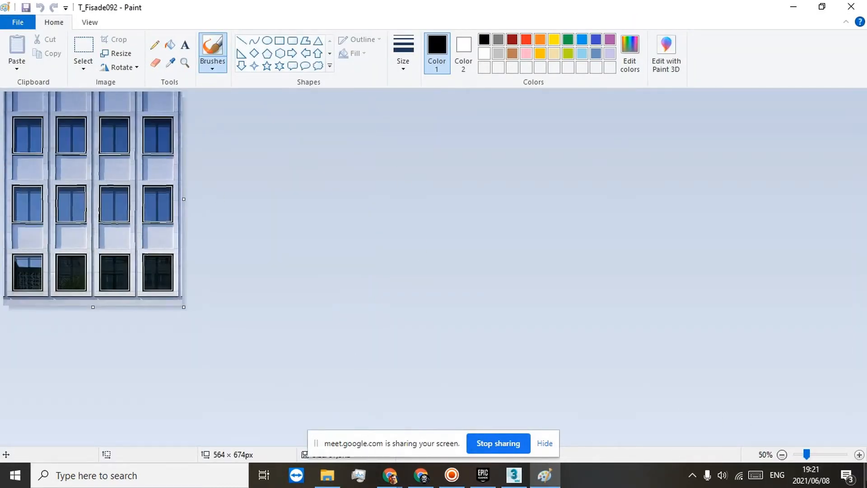
{"action": "left_click", "coordinate": [859, 455]}
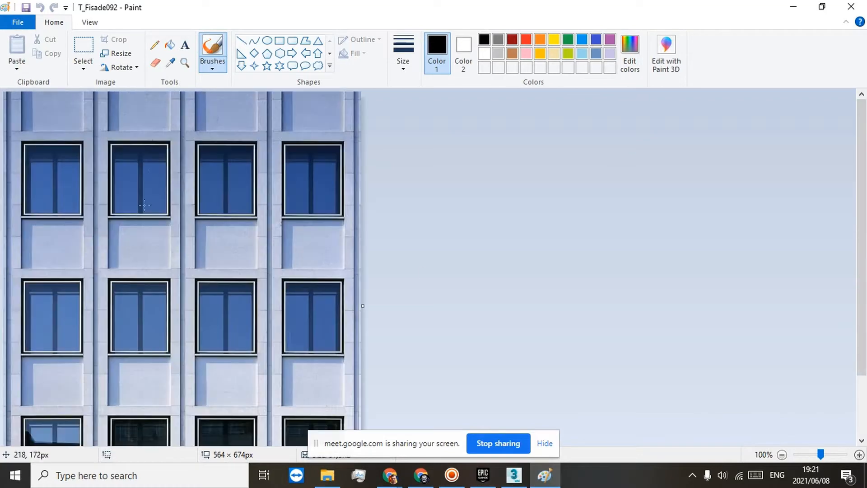
{"action": "scroll", "coordinate": [165, 166], "scroll_direction": "down", "scroll_amount": 3}
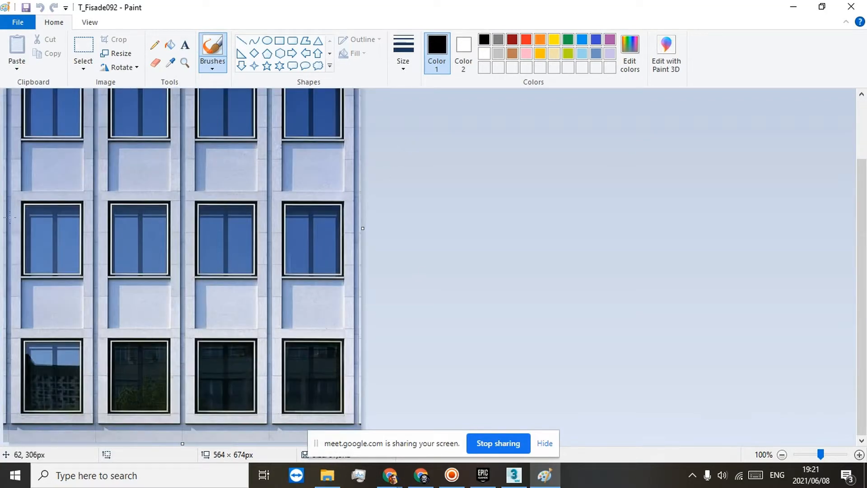
{"action": "left_click", "coordinate": [841, 4]}
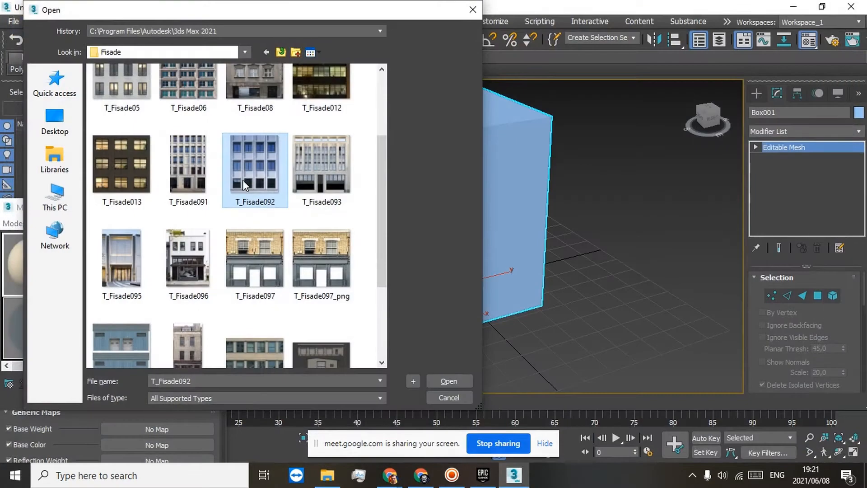
Step: Examine the Glass_Blocks_001 height, normal, roughness, Glass and basecolor maps in the Decorative textures folder
{"action": "left_click", "coordinate": [279, 52]}
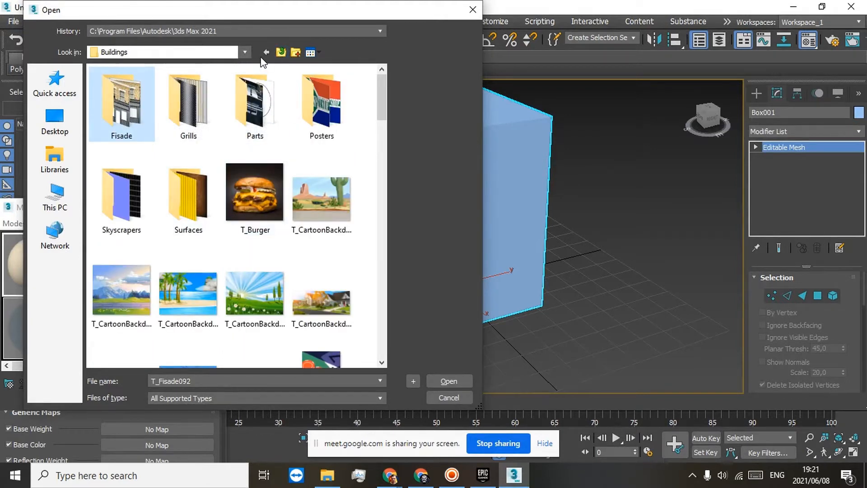
{"action": "left_click", "coordinate": [278, 52]}
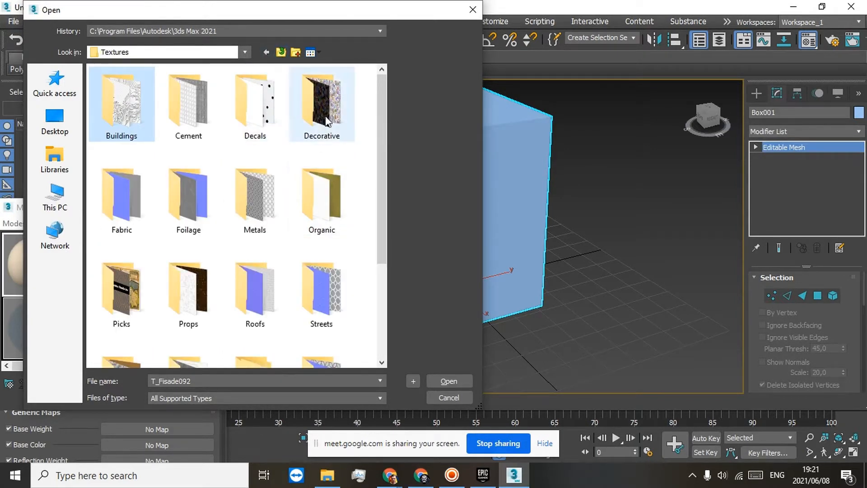
{"action": "double_click", "coordinate": [298, 102]}
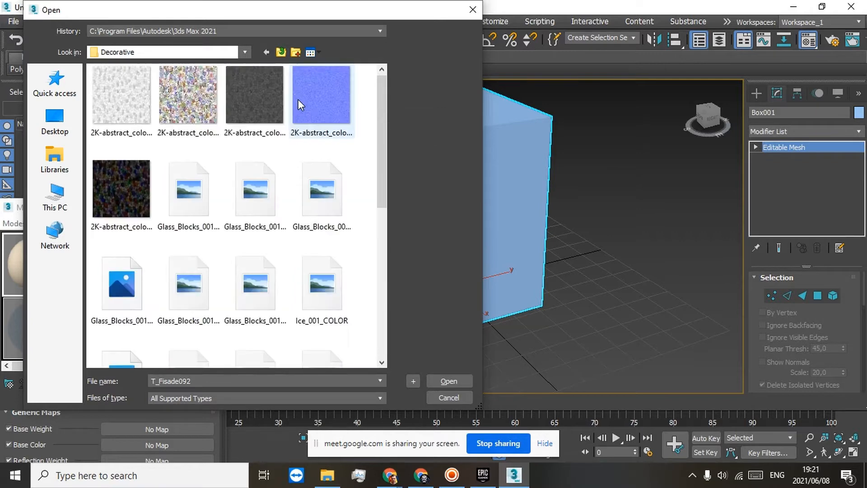
{"action": "scroll", "coordinate": [227, 200], "scroll_direction": "down", "scroll_amount": 3}
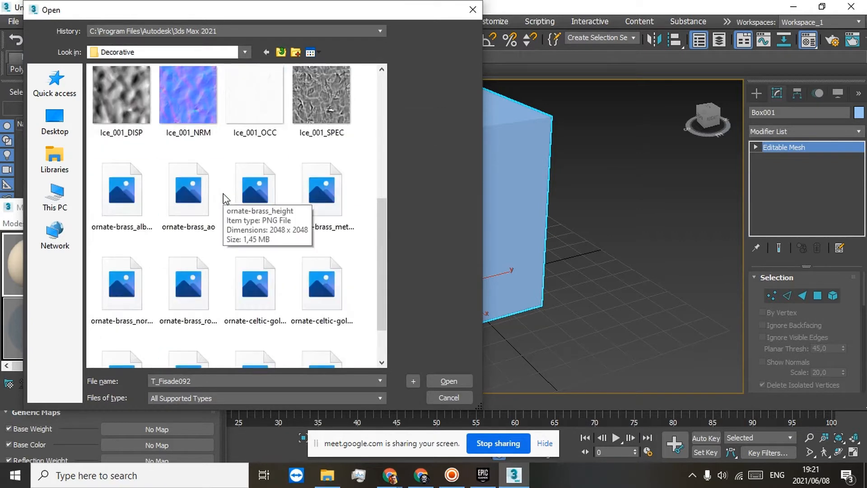
{"action": "scroll", "coordinate": [194, 123], "scroll_direction": "up", "scroll_amount": 2}
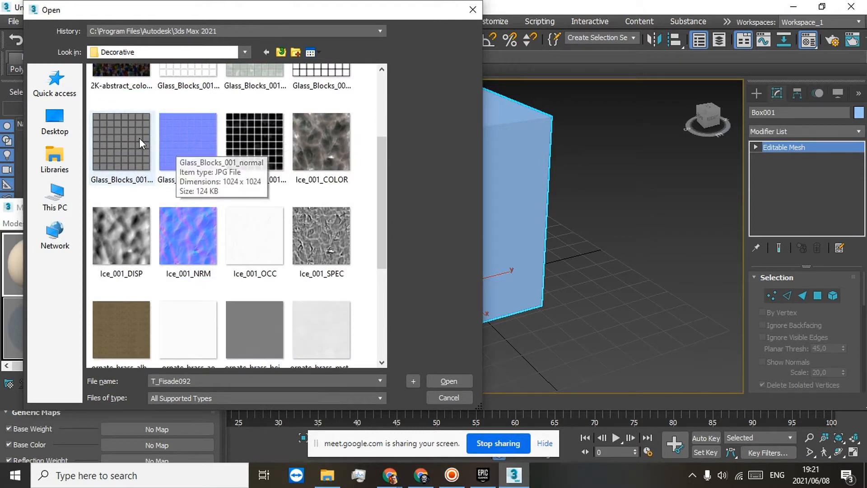
{"action": "left_click", "coordinate": [121, 140]}
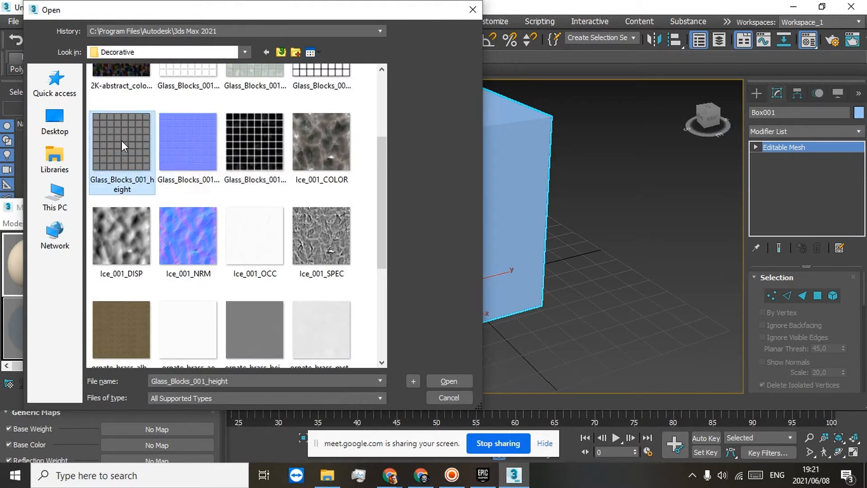
{"action": "left_click", "coordinate": [181, 144]}
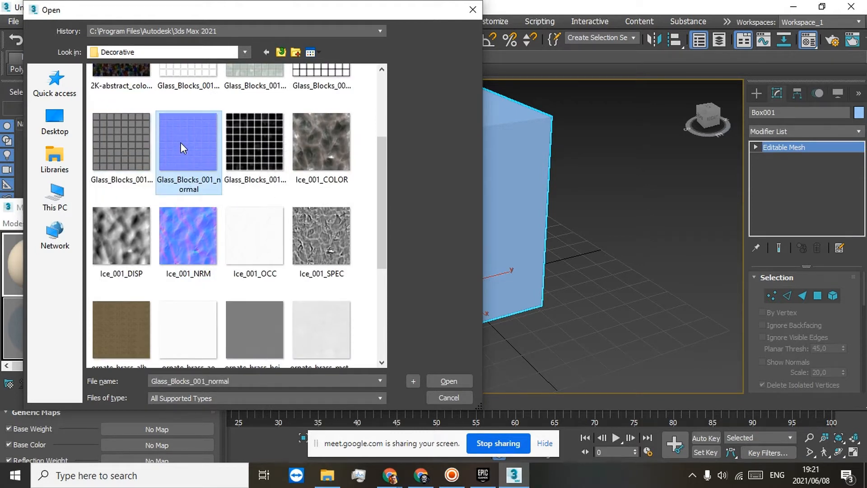
{"action": "left_click", "coordinate": [250, 140]}
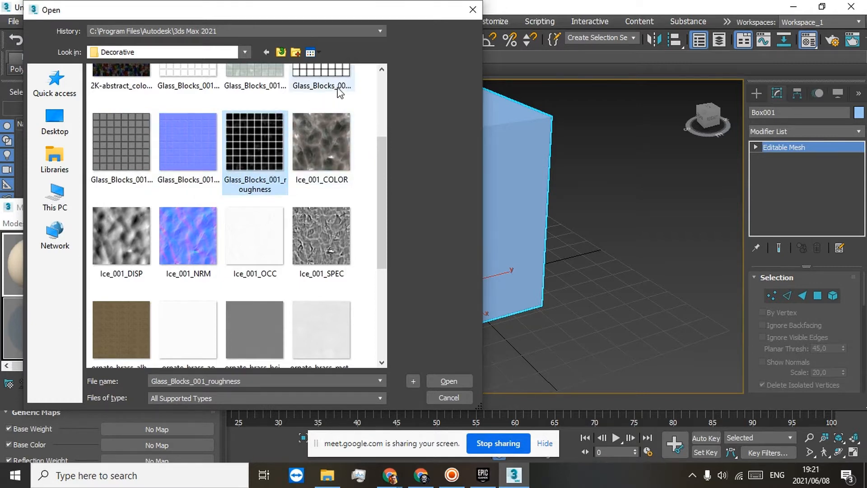
{"action": "scroll", "coordinate": [316, 101], "scroll_direction": "up", "scroll_amount": 2}
{"action": "left_click", "coordinate": [318, 190]}
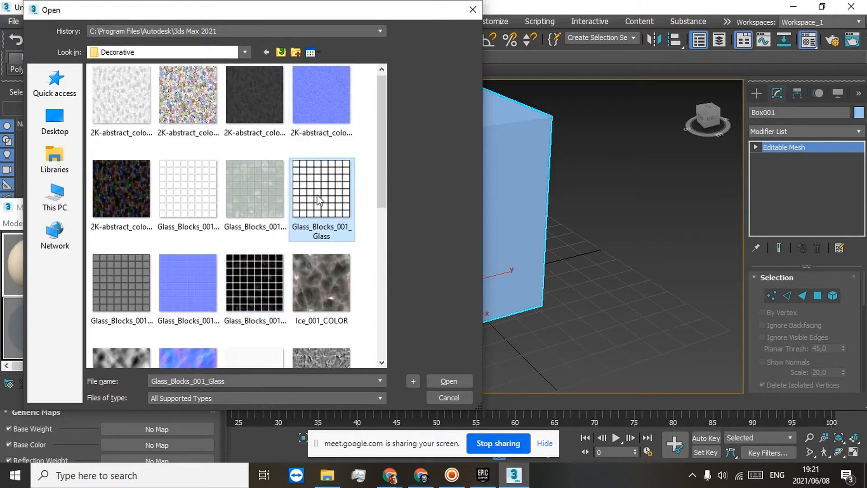
{"action": "left_click", "coordinate": [259, 204]}
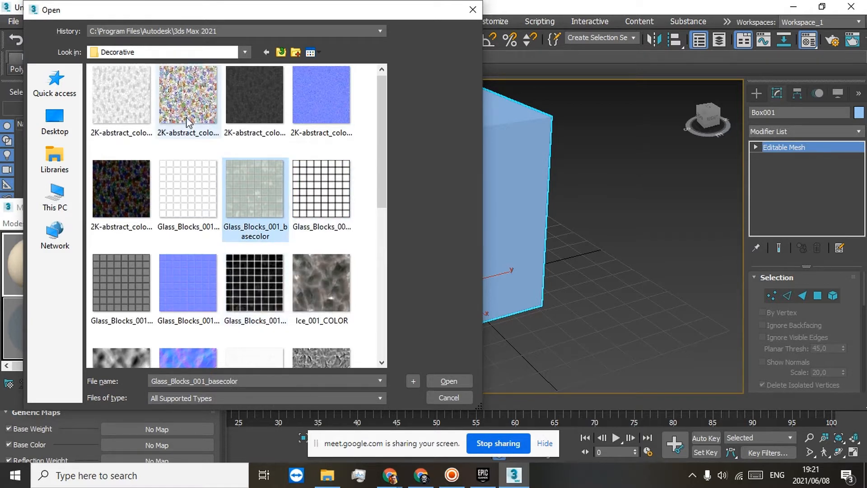
Step: Load the T_Fisade097_png image from the Fisade folder under Buildings as the material's Base Color bitmap
{"action": "left_click", "coordinate": [280, 52]}
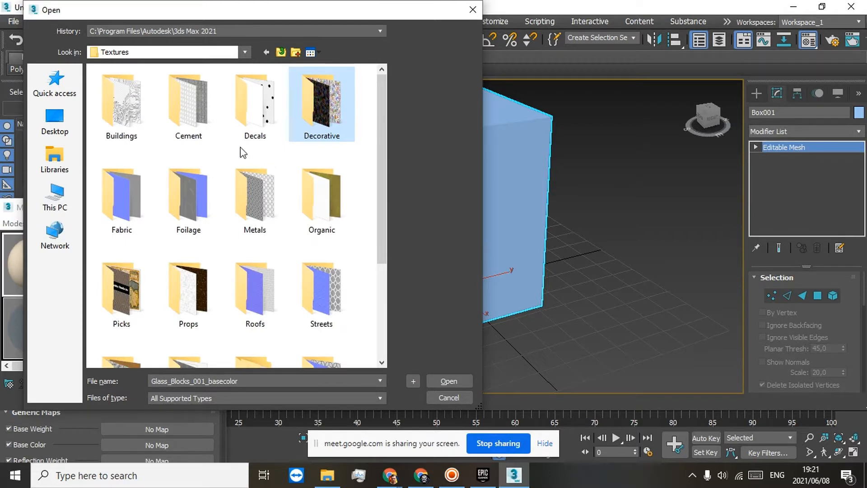
{"action": "left_click", "coordinate": [132, 92]}
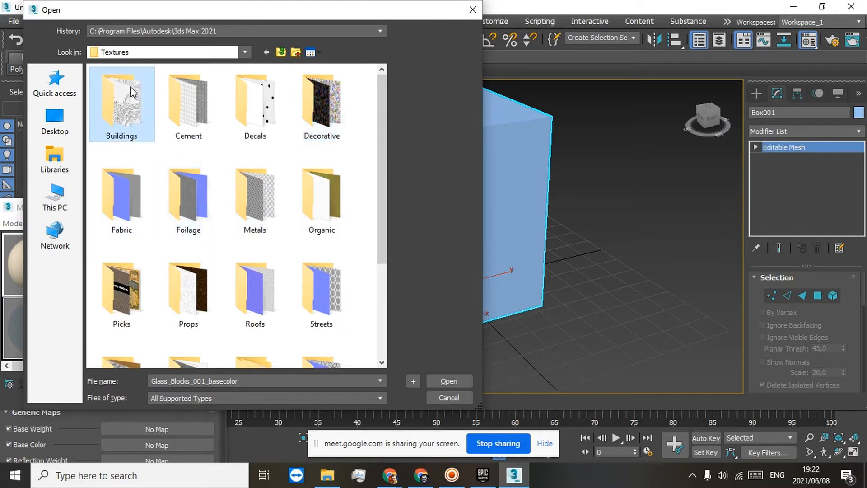
{"action": "double_click", "coordinate": [132, 91]}
{"action": "double_click", "coordinate": [114, 95]}
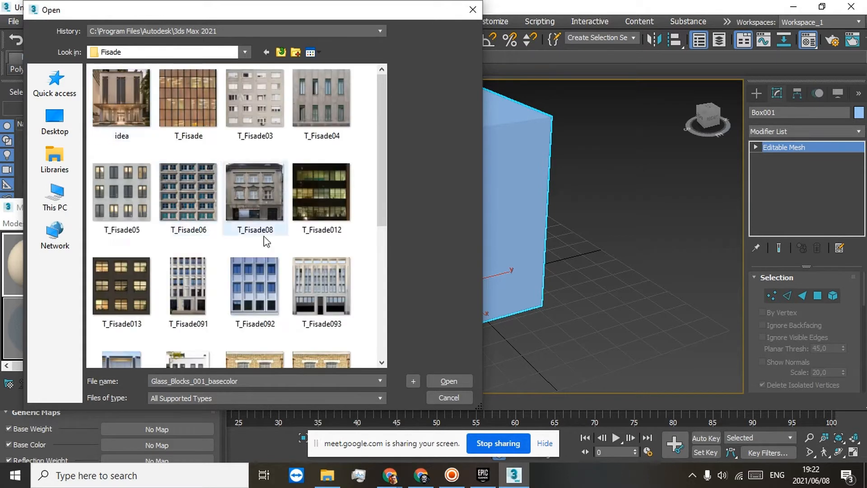
{"action": "scroll", "coordinate": [286, 241], "scroll_direction": "down", "scroll_amount": 5}
{"action": "left_click", "coordinate": [318, 134]}
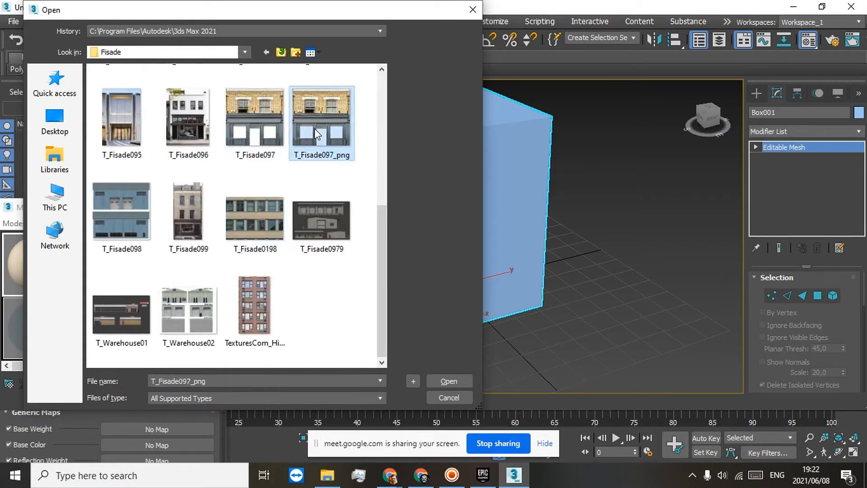
{"action": "double_click", "coordinate": [314, 128]}
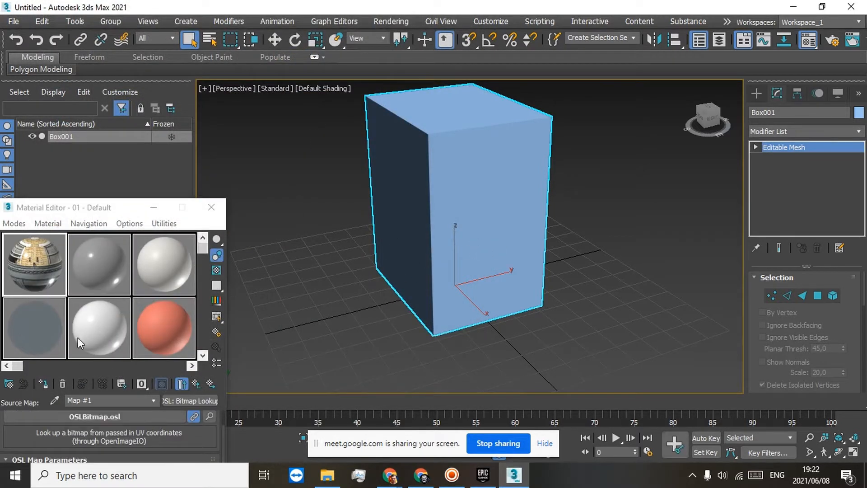
Step: Assign the facade material to Box001 and check how the texture sits on its sides
{"action": "left_click", "coordinate": [47, 388]}
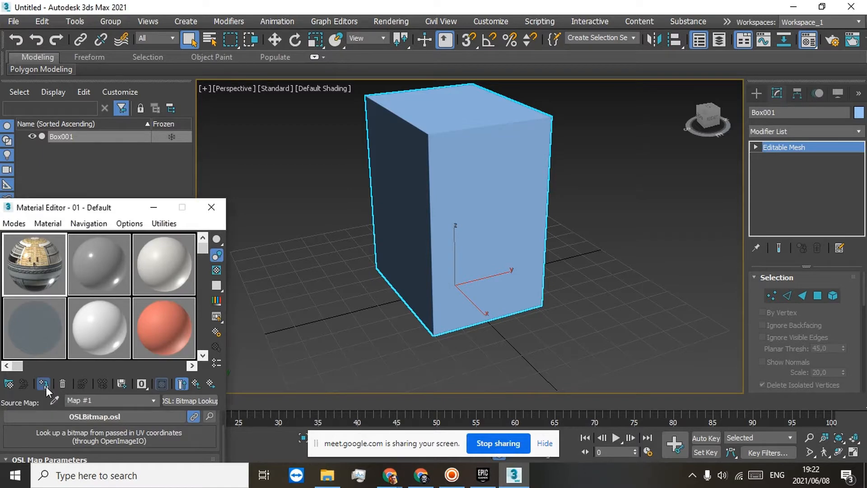
{"action": "mouse_move", "coordinate": [713, 123]}
{"action": "left_mouse_down"}
{"action": "mouse_move", "coordinate": [655, 111]}
{"action": "mouse_move", "coordinate": [673, 112]}
{"action": "mouse_move", "coordinate": [674, 132]}
{"action": "mouse_move", "coordinate": [719, 109]}
{"action": "mouse_move", "coordinate": [708, 115]}
{"action": "left_mouse_up"}
{"action": "middle_click_drag", "start_coordinate": [510, 152], "coordinate": [472, 169], "text": "alt"}
{"action": "scroll", "coordinate": [471, 169], "scroll_direction": "up", "scroll_amount": 5}
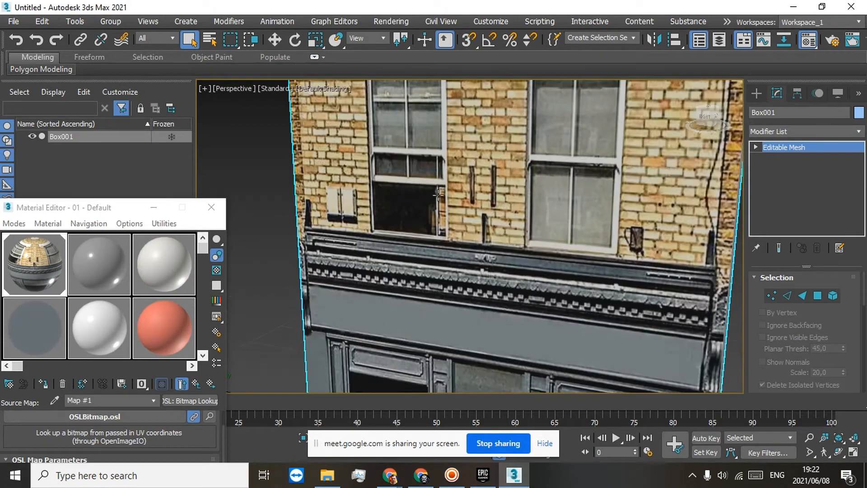
{"action": "scroll", "coordinate": [397, 212], "scroll_direction": "down", "scroll_amount": 3}
{"action": "middle_click_drag", "start_coordinate": [521, 263], "coordinate": [382, 201]}
{"action": "scroll", "coordinate": [382, 201], "scroll_direction": "down", "scroll_amount": 5}
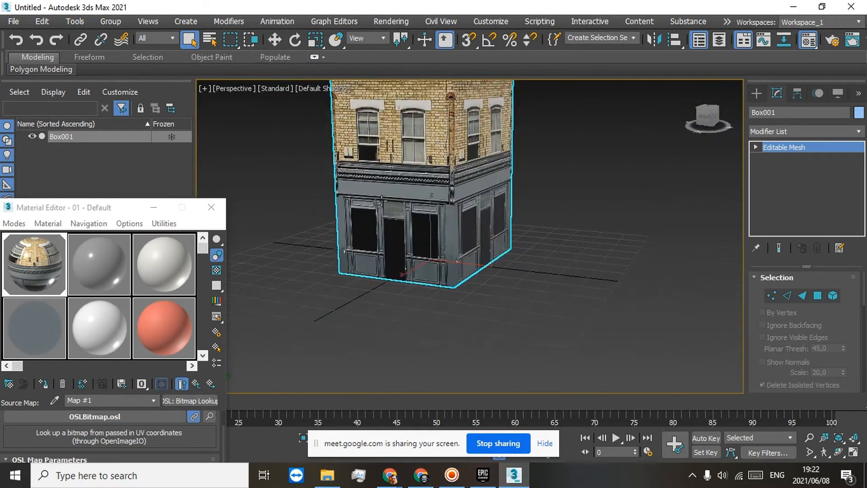
{"action": "scroll", "coordinate": [372, 167], "scroll_direction": "up", "scroll_amount": 5}
{"action": "scroll", "coordinate": [371, 167], "scroll_direction": "down", "scroll_amount": 3}
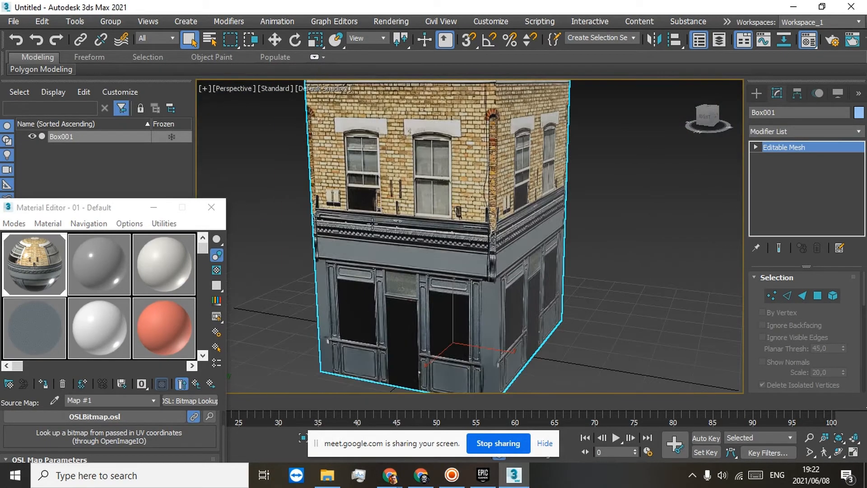
Step: Scale the building box slightly wider along the Y axis and switch back to the Move tool
{"action": "left_click", "coordinate": [318, 41]}
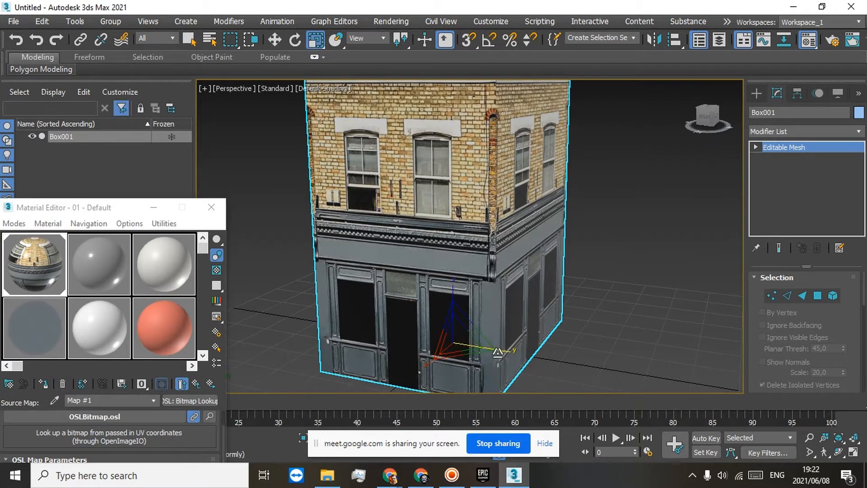
{"action": "left_click_drag", "start_coordinate": [497, 352], "coordinate": [506, 354]}
{"action": "left_click", "coordinate": [280, 44]}
{"action": "middle_click_drag", "start_coordinate": [504, 262], "coordinate": [534, 216]}
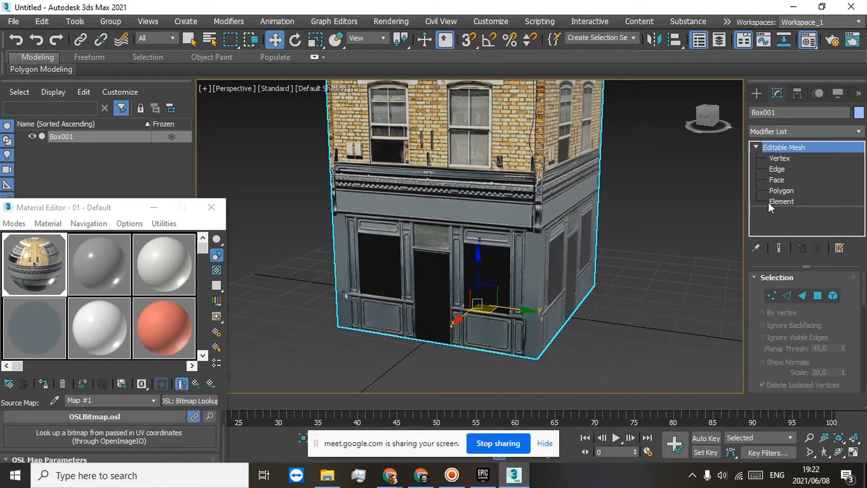
Step: Select the whole box at Element level of the Editable Mesh and apply a Slice modifier to it
{"action": "left_click", "coordinate": [780, 202]}
{"action": "left_click", "coordinate": [859, 131]}
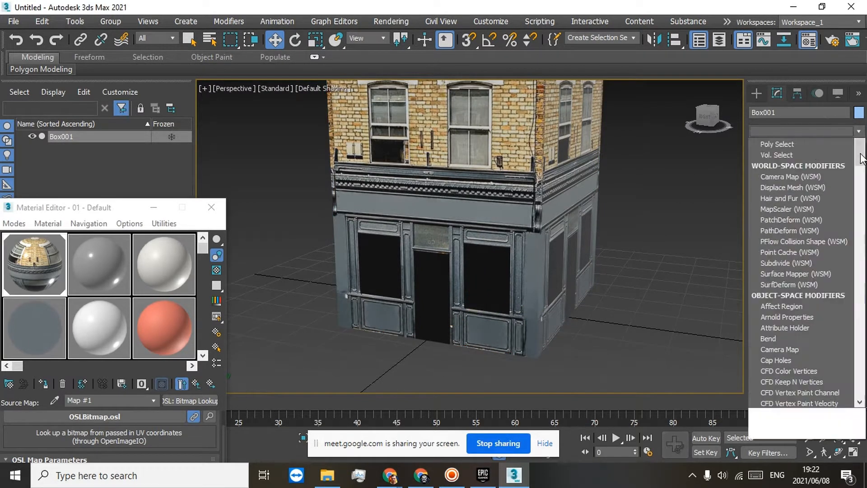
{"action": "scroll", "coordinate": [854, 252], "scroll_direction": "down", "scroll_amount": 15}
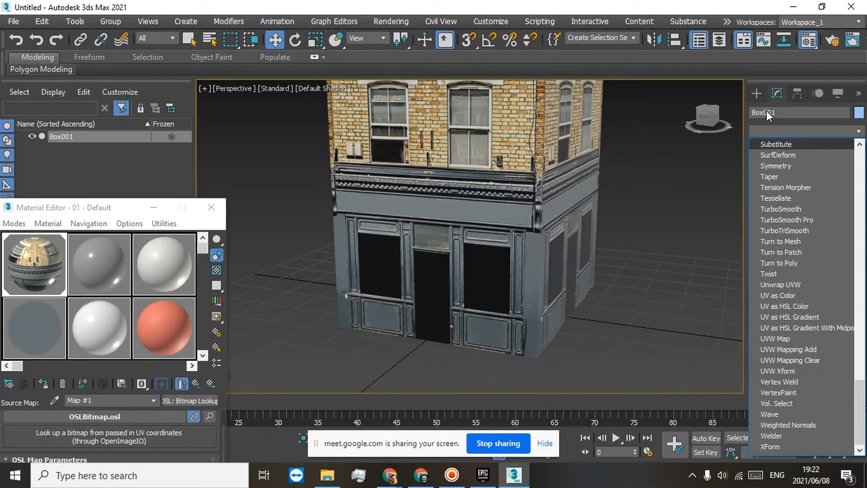
{"action": "left_click", "coordinate": [793, 128]}
{"action": "left_click", "coordinate": [542, 166]}
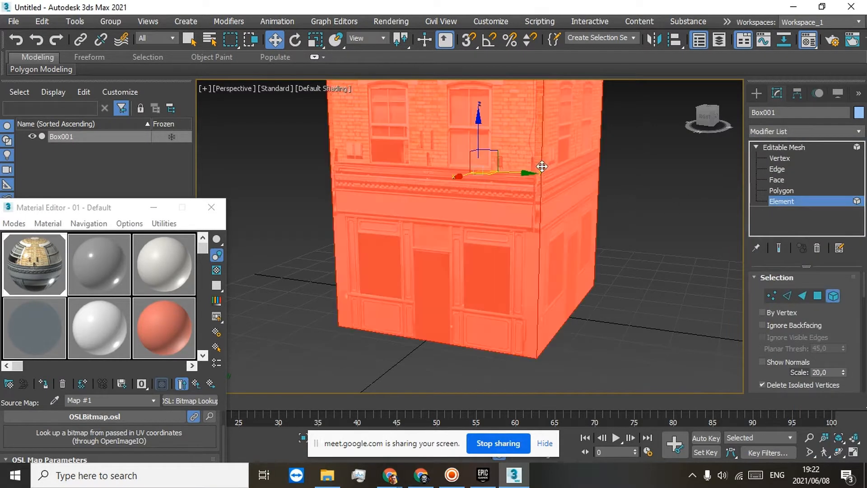
{"action": "left_click", "coordinate": [798, 131]}
{"action": "scroll", "coordinate": [841, 359], "scroll_direction": "down", "scroll_amount": 10}
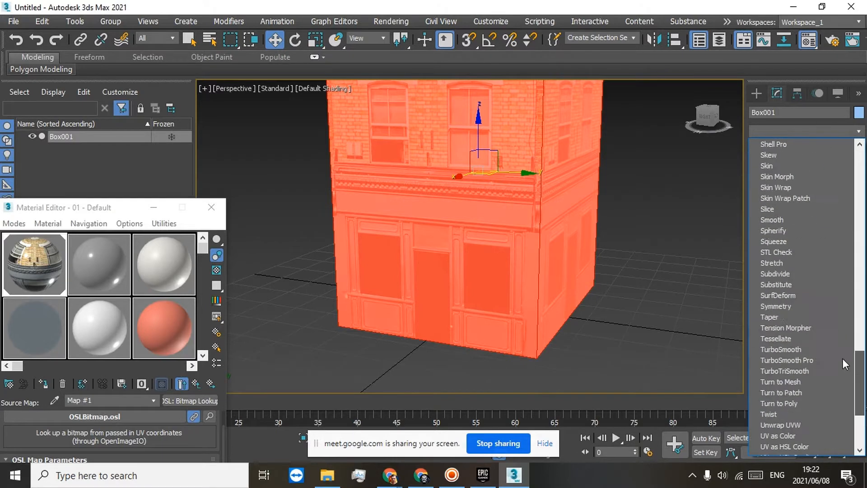
{"action": "scroll", "coordinate": [798, 245], "scroll_direction": "up", "scroll_amount": 4}
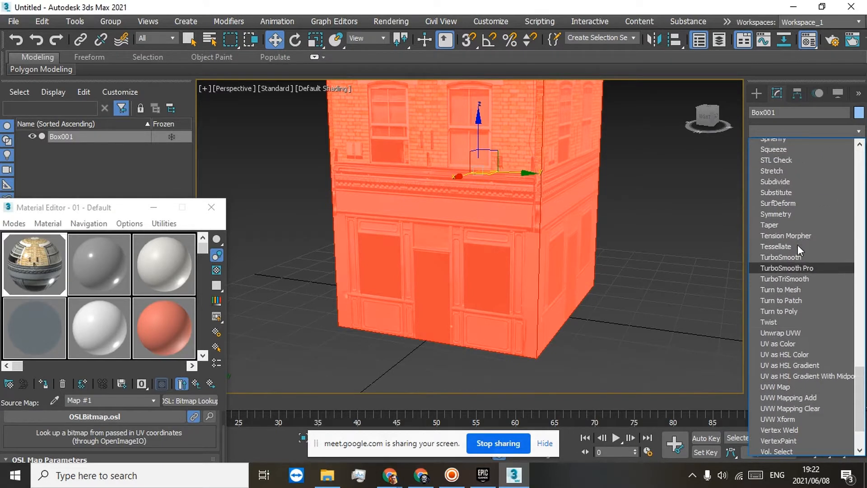
{"action": "left_click", "coordinate": [784, 200]}
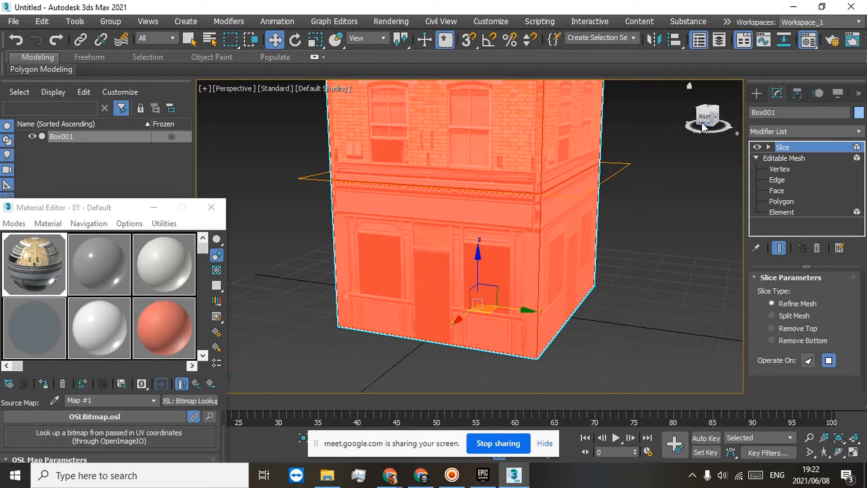
Step: Lower the slice plane along Z to the top edge of the ground-floor door
{"action": "left_click_drag", "start_coordinate": [709, 120], "coordinate": [731, 113]}
{"action": "middle_click_drag", "start_coordinate": [664, 140], "coordinate": [651, 185]}
{"action": "double_click", "coordinate": [778, 146]}
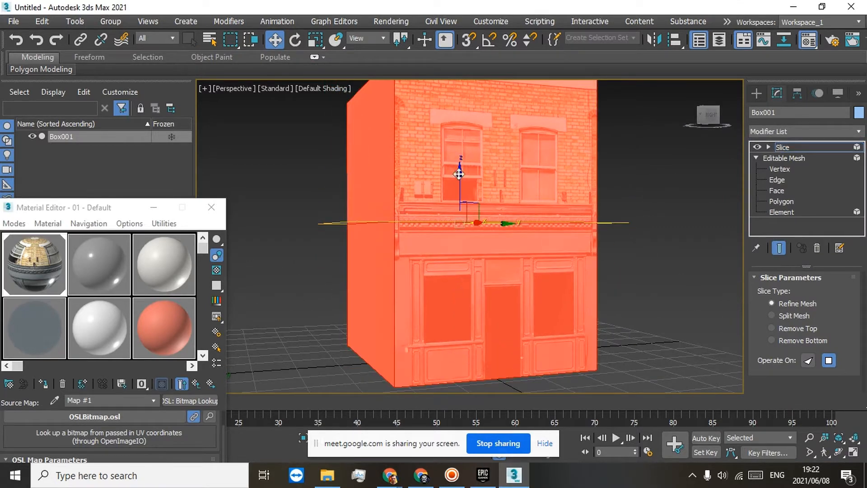
{"action": "left_click_drag", "start_coordinate": [460, 175], "coordinate": [462, 229]}
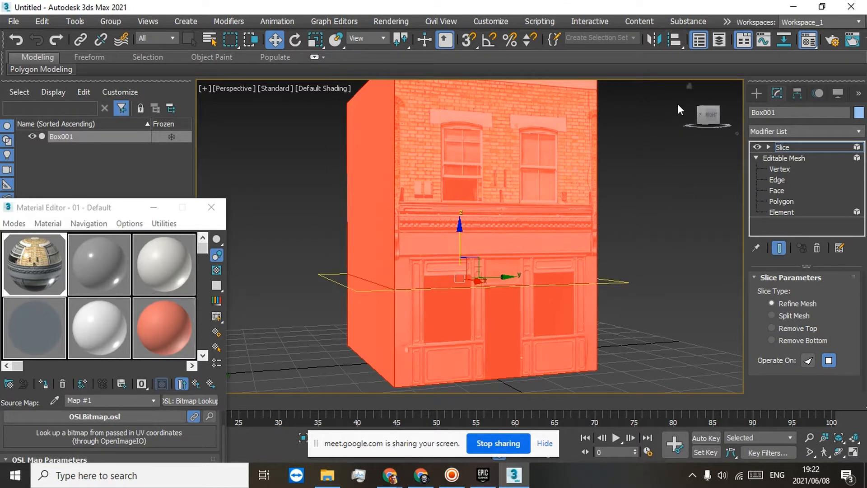
{"action": "mouse_move", "coordinate": [710, 118]}
{"action": "left_mouse_down"}
{"action": "mouse_move", "coordinate": [687, 130]}
{"action": "mouse_move", "coordinate": [680, 116]}
{"action": "left_mouse_up"}
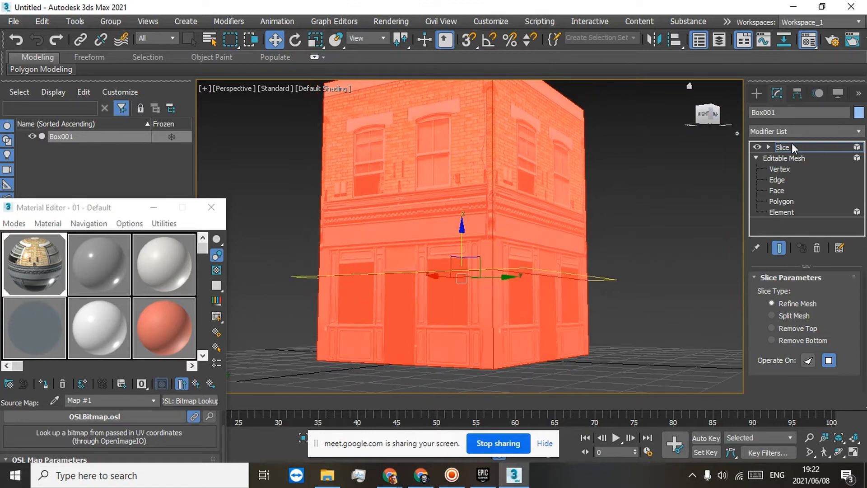
Step: Collapse the modifier stack down to and including the Slice modifier
{"action": "right_click", "coordinate": [784, 145]}
{"action": "left_click", "coordinate": [734, 259]}
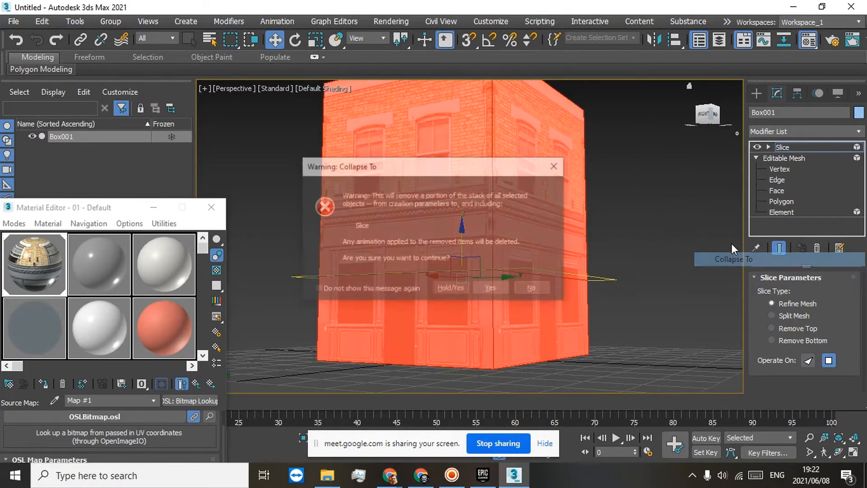
{"action": "left_click", "coordinate": [490, 289]}
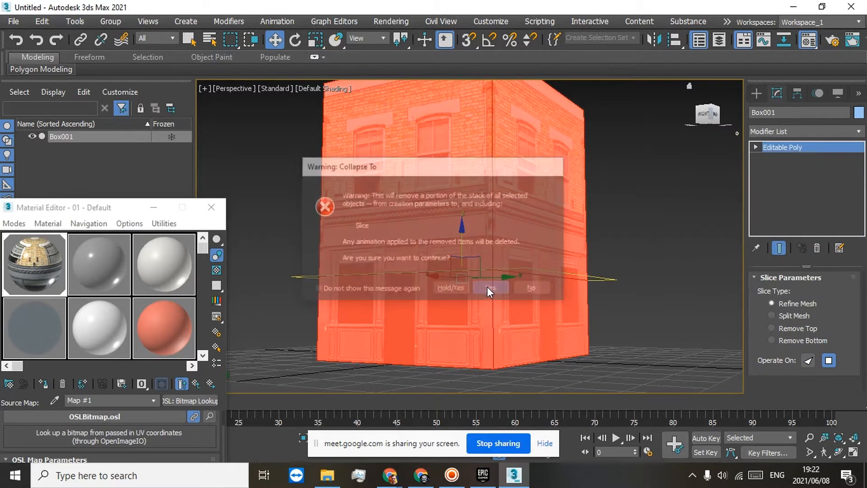
Step: Apply another Slice modifier to the whole Editable Poly element and lower its plane to the top edge of the shop windows
{"action": "left_click", "coordinate": [756, 147]}
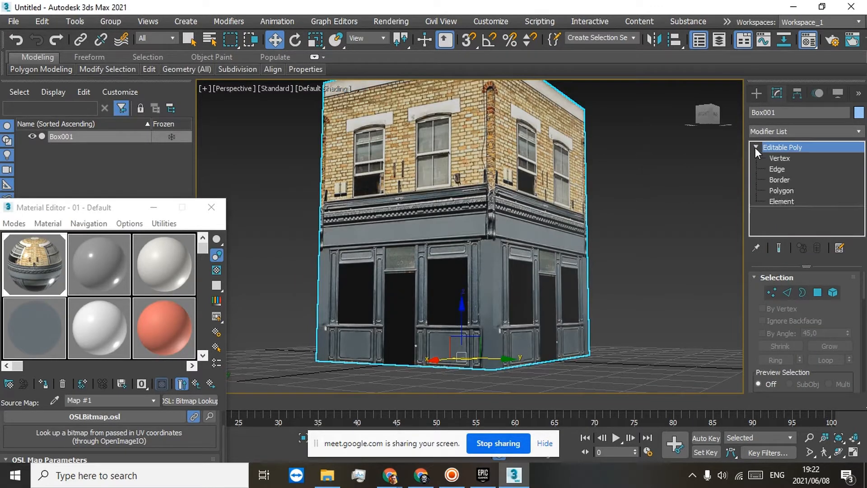
{"action": "left_click", "coordinate": [780, 201]}
{"action": "key", "text": "ctrl+a"}
{"action": "left_click", "coordinate": [844, 131]}
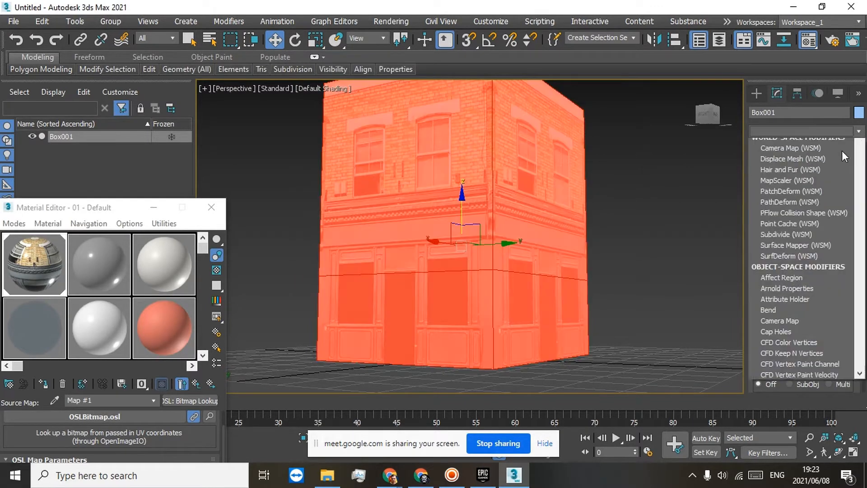
{"action": "scroll", "coordinate": [419, 278], "scroll_direction": "up", "scroll_amount": 6}
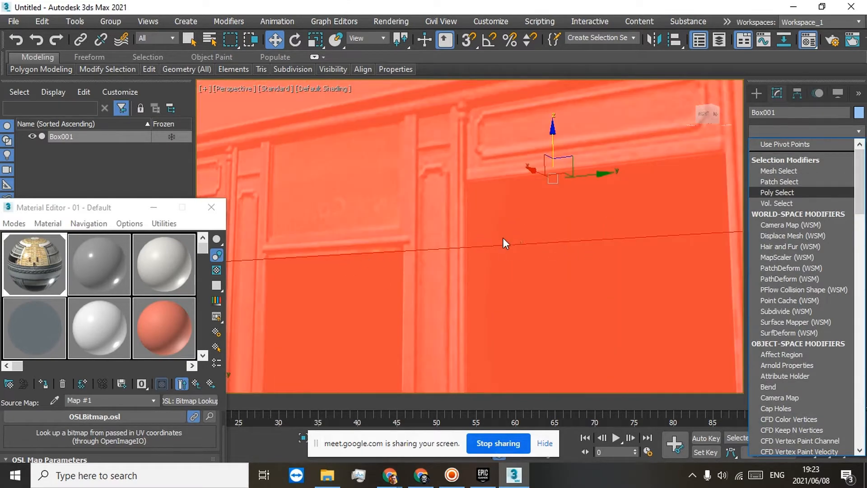
{"action": "scroll", "coordinate": [582, 231], "scroll_direction": "down", "scroll_amount": 4}
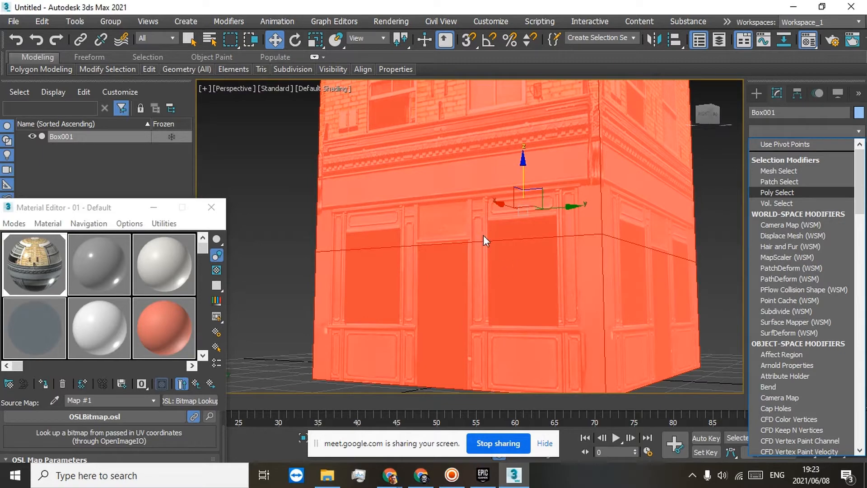
{"action": "scroll", "coordinate": [435, 196], "scroll_direction": "down", "scroll_amount": 5}
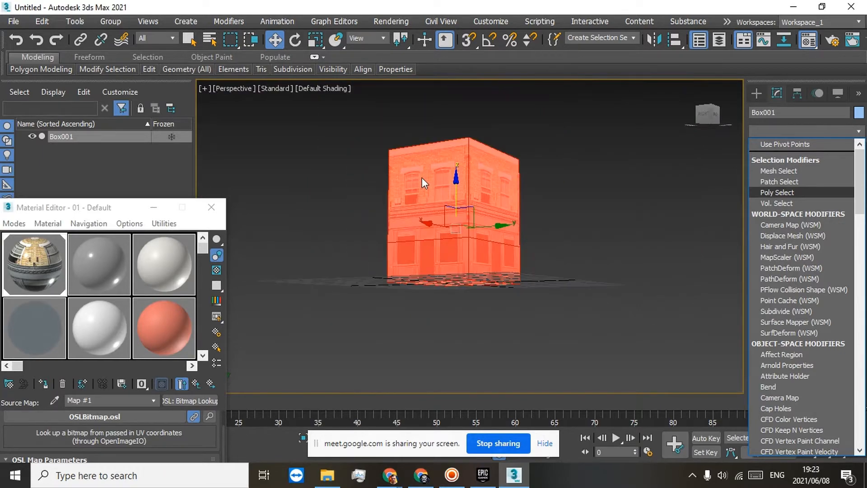
{"action": "scroll", "coordinate": [441, 245], "scroll_direction": "up", "scroll_amount": 5}
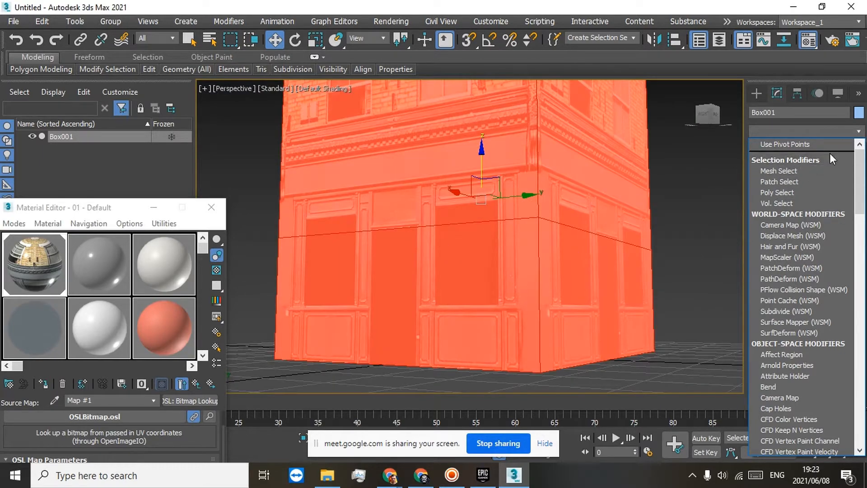
{"action": "left_click_drag", "start_coordinate": [860, 177], "coordinate": [860, 347]}
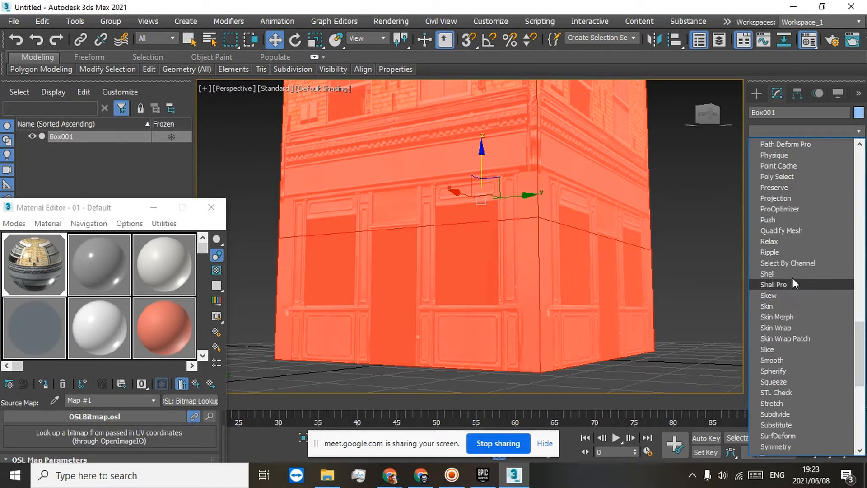
{"action": "left_click", "coordinate": [779, 347]}
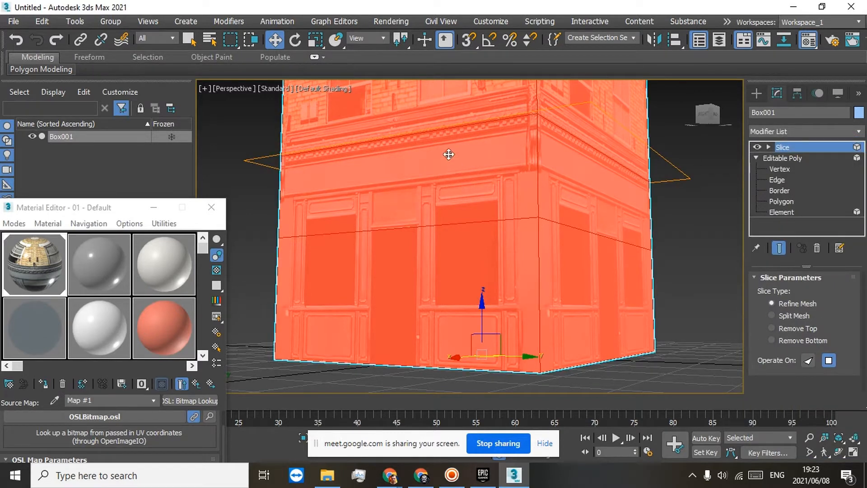
{"action": "left_click", "coordinate": [784, 149]}
{"action": "left_click_drag", "start_coordinate": [482, 126], "coordinate": [470, 186]}
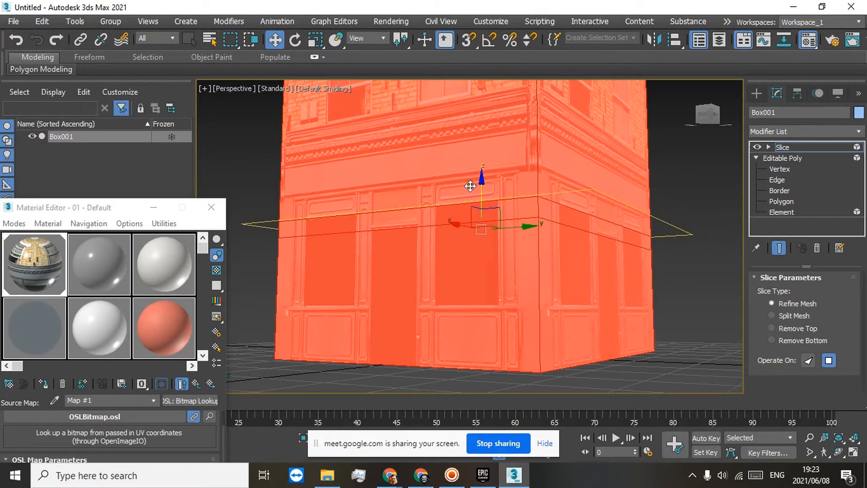
Step: Duplicate the Slice modifier in the stack and lower the copy's plane to the sills of the shop windows
{"action": "right_click", "coordinate": [772, 146]}
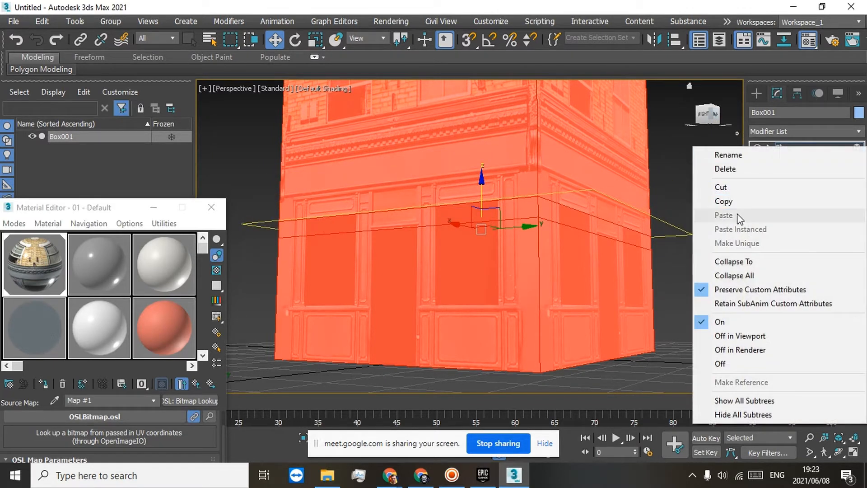
{"action": "left_click", "coordinate": [737, 201]}
{"action": "right_click", "coordinate": [779, 147]}
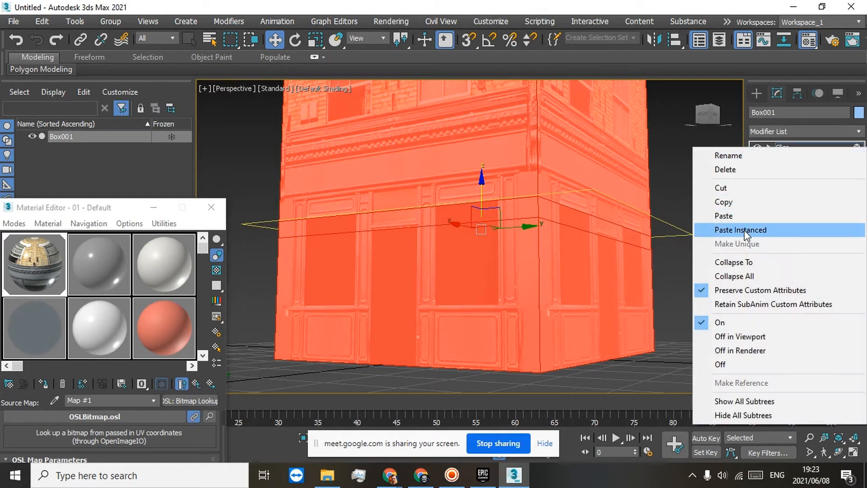
{"action": "left_click", "coordinate": [733, 215]}
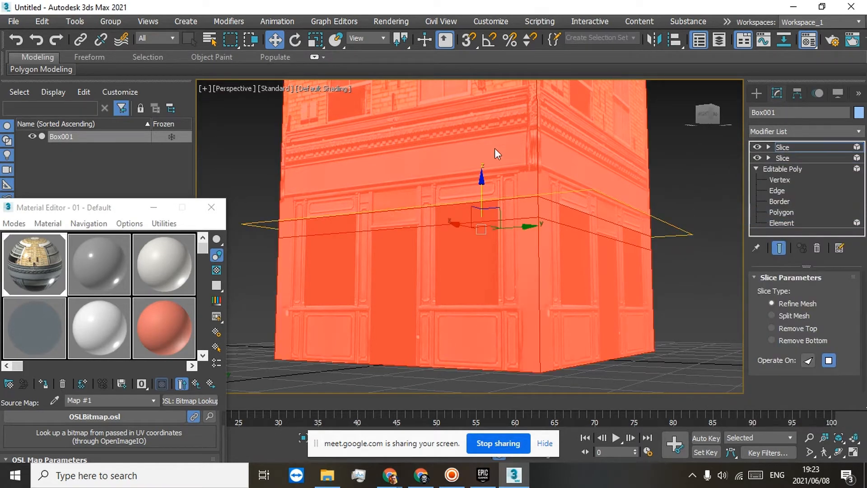
{"action": "left_click_drag", "start_coordinate": [480, 180], "coordinate": [479, 259]}
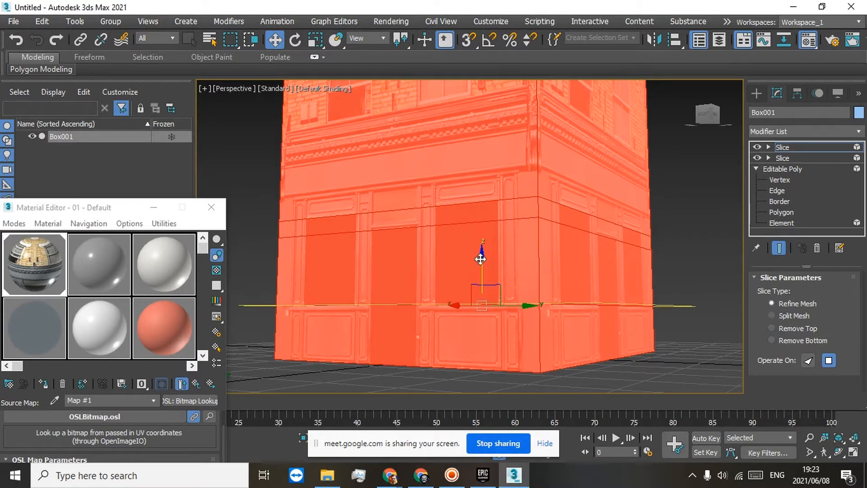
Step: Duplicate the uppermost Slice modifier in the modifier stack
{"action": "right_click", "coordinate": [784, 147]}
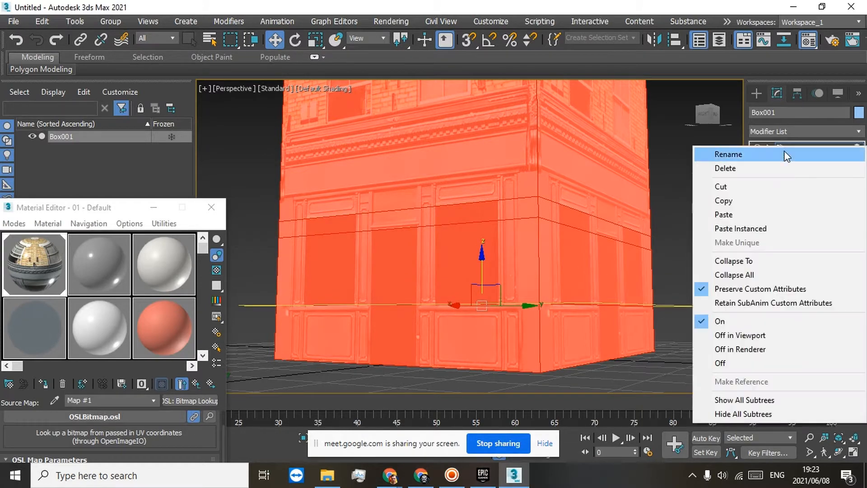
{"action": "left_click", "coordinate": [732, 201]}
{"action": "right_click", "coordinate": [793, 147]}
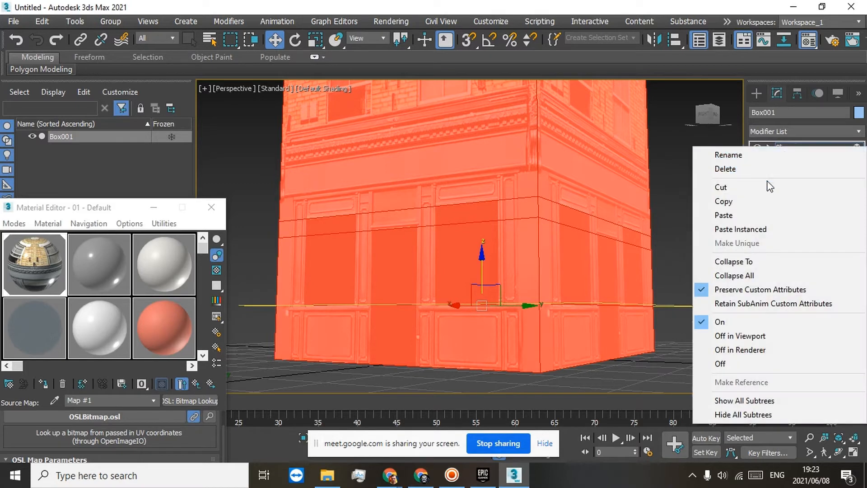
{"action": "left_click", "coordinate": [738, 215]}
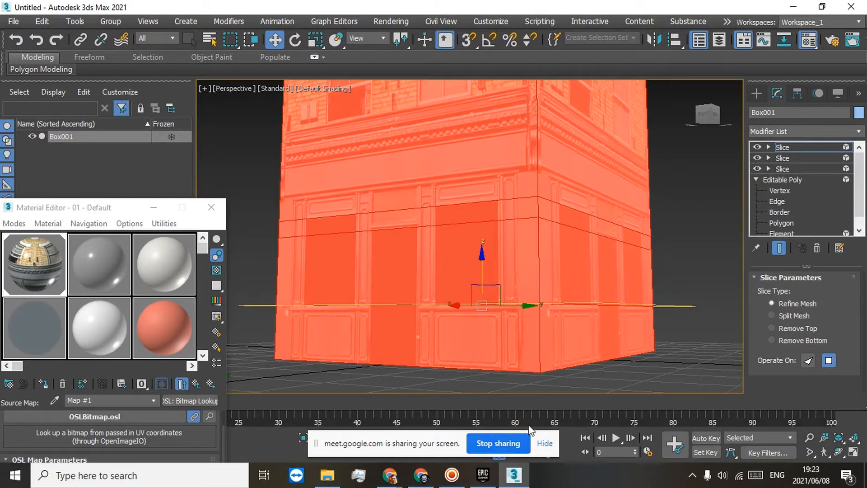
Step: Restore down the 3ds Max window, then move and widen it until the X, Y and Z coordinate fields are accessible
{"action": "left_click", "coordinate": [811, 9]}
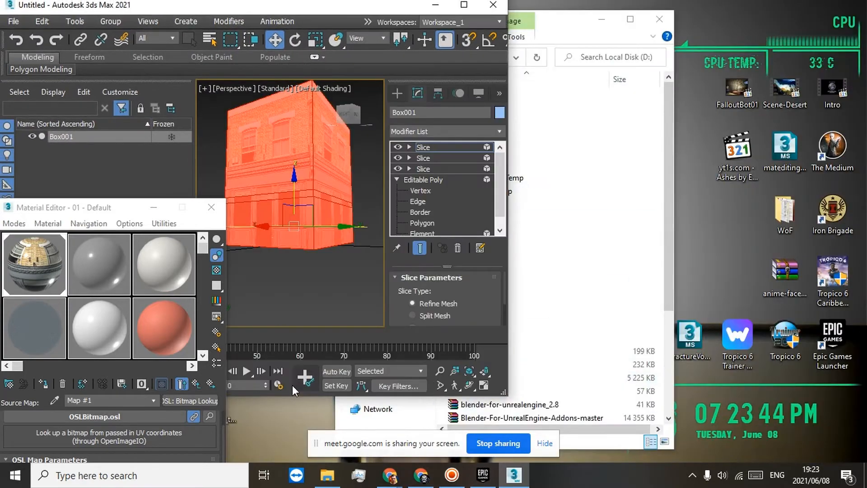
{"action": "left_click_drag", "start_coordinate": [342, 14], "coordinate": [505, 27]}
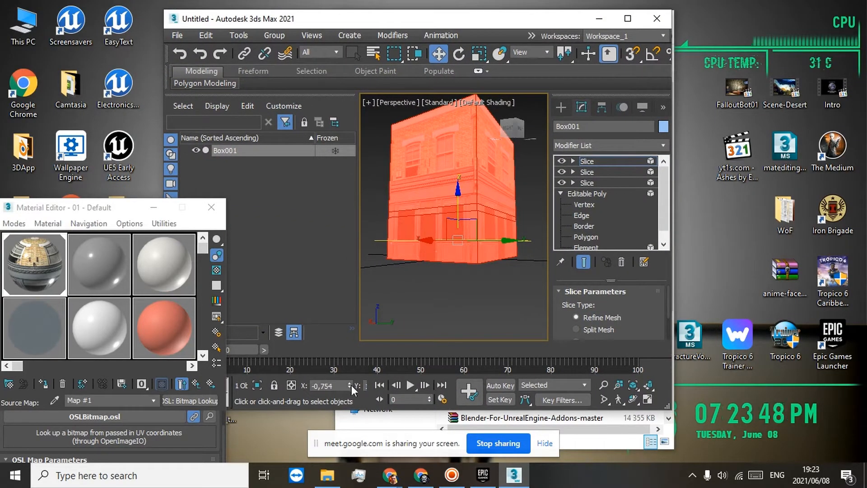
{"action": "left_click_drag", "start_coordinate": [672, 339], "coordinate": [818, 335]}
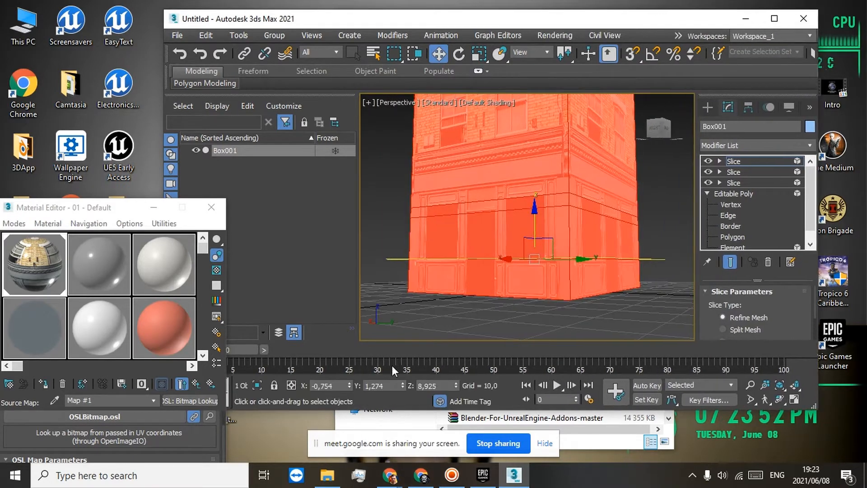
Step: Rotate the copied slice plane to 90 degrees on X so it stands vertically, and maximize the program window
{"action": "key", "text": "e"}
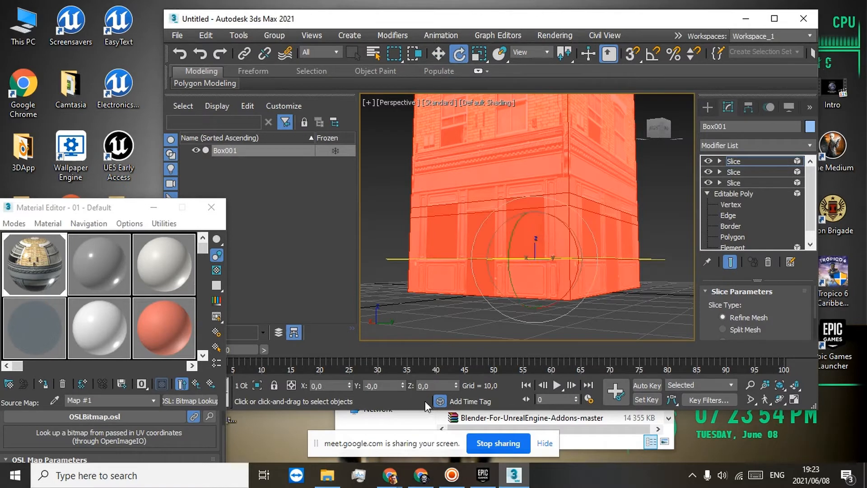
{"action": "left_click", "coordinate": [431, 386]}
{"action": "type", "text": "9"}
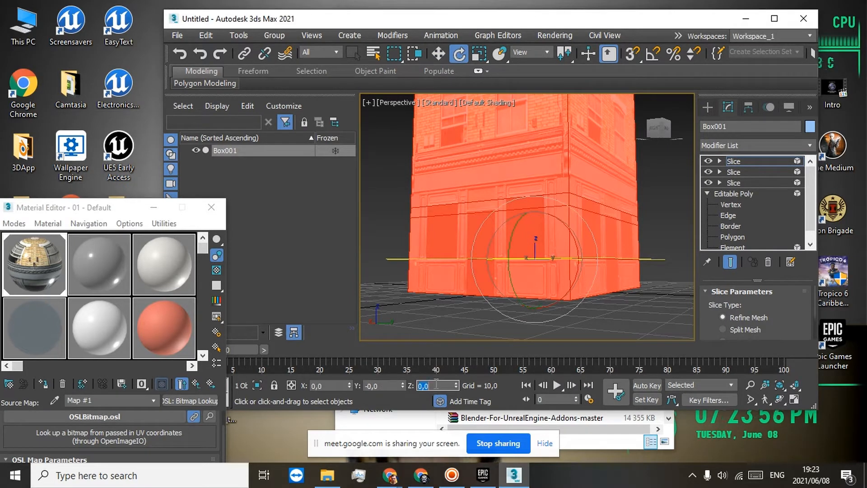
{"action": "double_click", "coordinate": [338, 385]}
{"action": "type", "text": "90"}
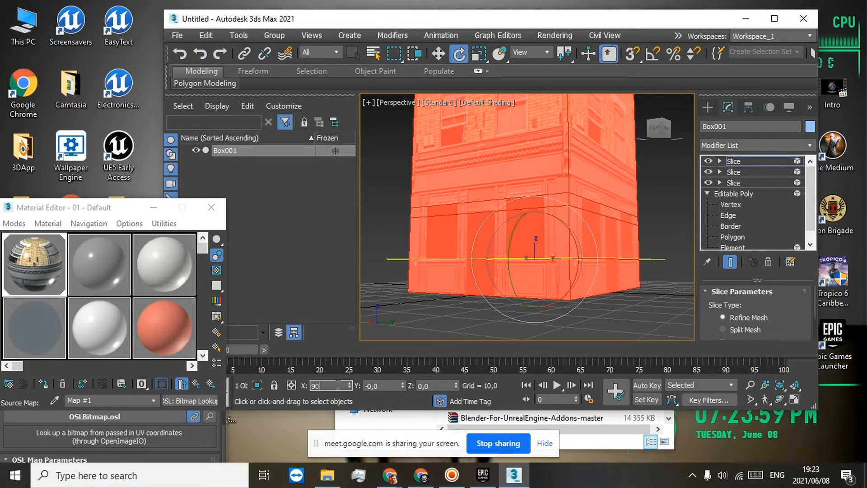
{"action": "key", "text": "Return"}
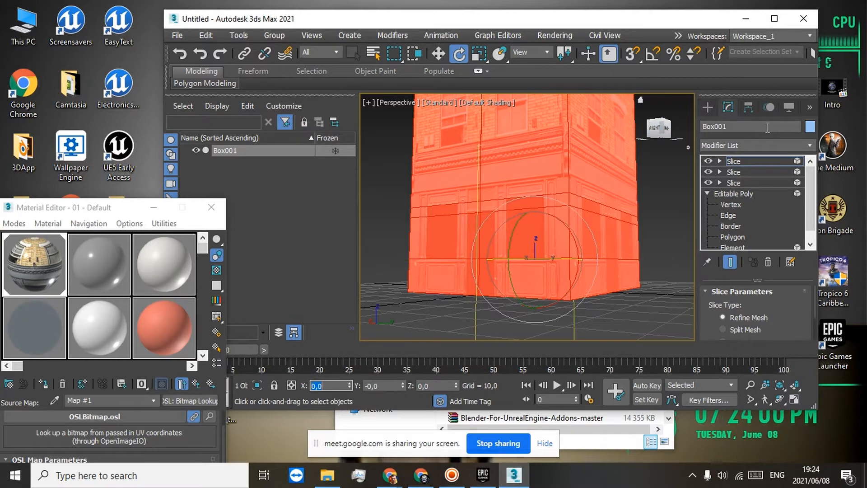
{"action": "left_click", "coordinate": [774, 18]}
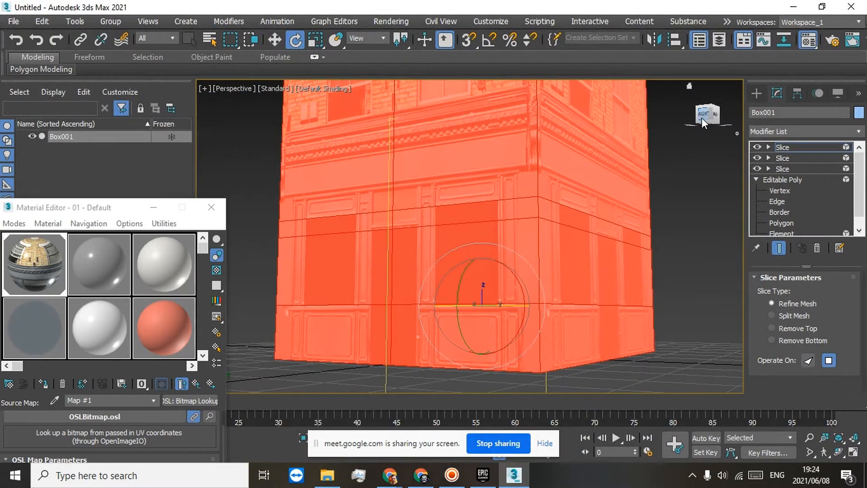
Step: Move the vertical slice plane along Y to the right edge of the ground-floor door
{"action": "left_click_drag", "start_coordinate": [703, 122], "coordinate": [729, 133]}
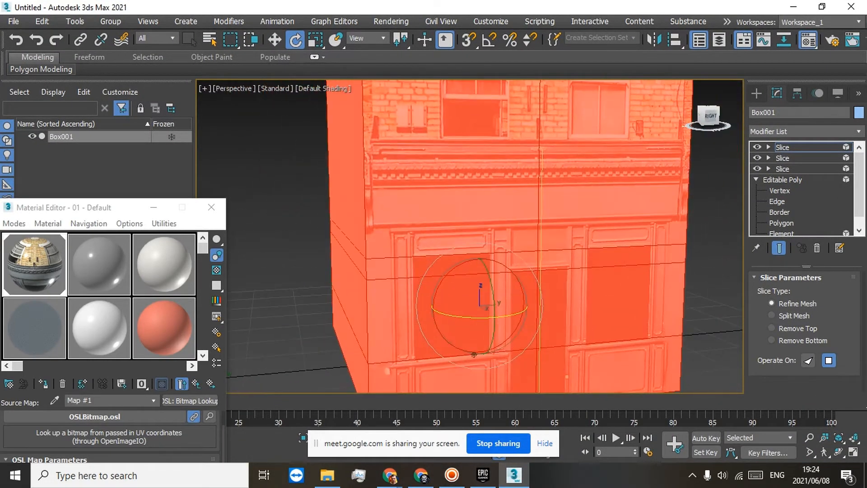
{"action": "left_click", "coordinate": [276, 41]}
{"action": "middle_click_drag", "start_coordinate": [559, 359], "coordinate": [481, 306]}
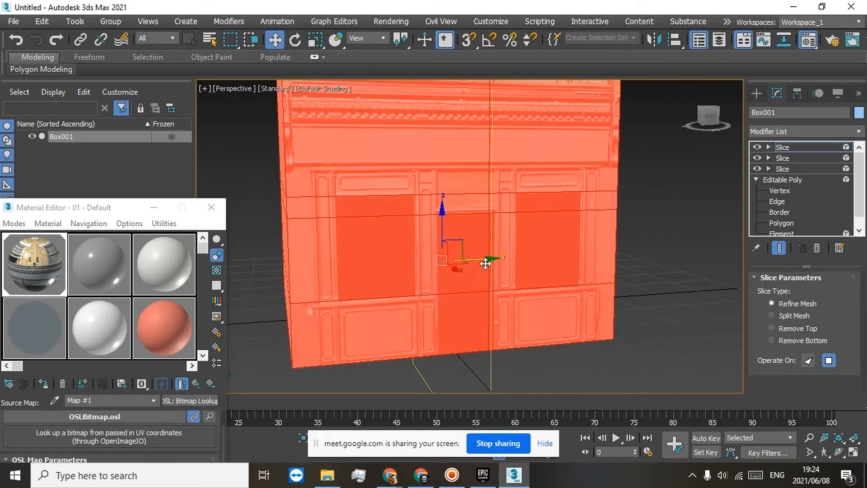
{"action": "left_click_drag", "start_coordinate": [485, 263], "coordinate": [488, 265]}
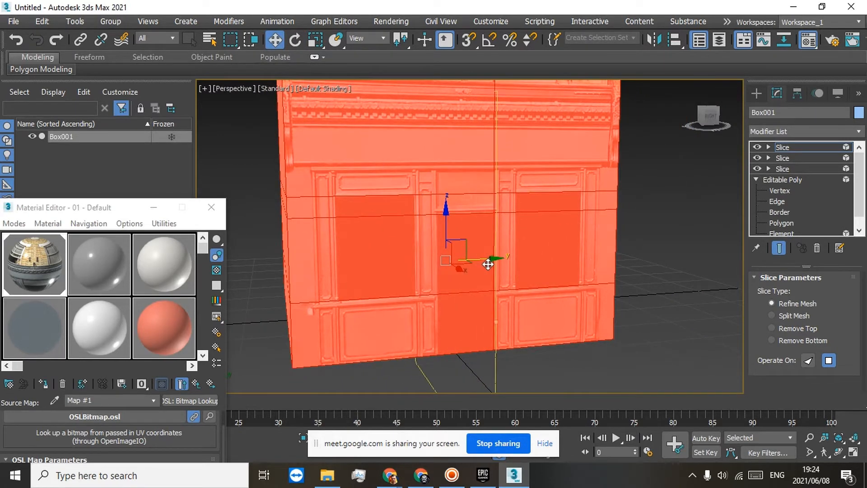
Step: Duplicate the vertical Slice modifier and move the copy's plane along Y to the left edge of the door
{"action": "right_click", "coordinate": [790, 154]}
{"action": "left_click", "coordinate": [747, 203]}
{"action": "right_click", "coordinate": [785, 148]}
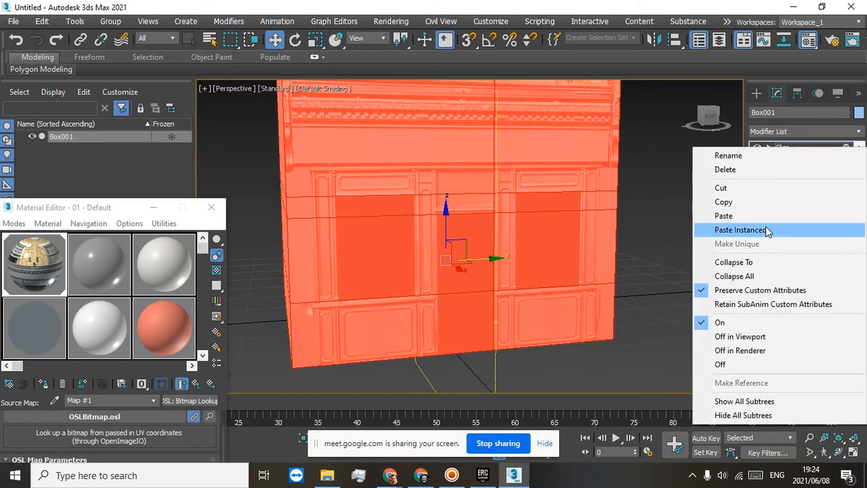
{"action": "left_click", "coordinate": [749, 202]}
{"action": "right_click", "coordinate": [787, 148]}
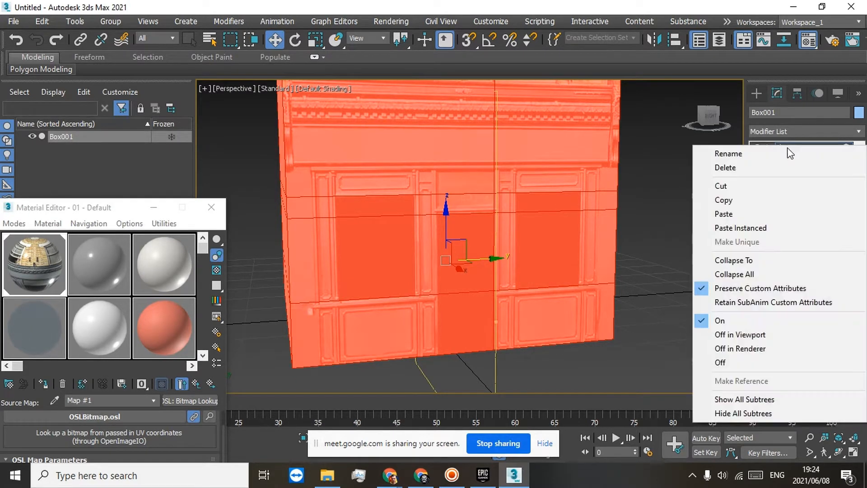
{"action": "left_click", "coordinate": [740, 214]}
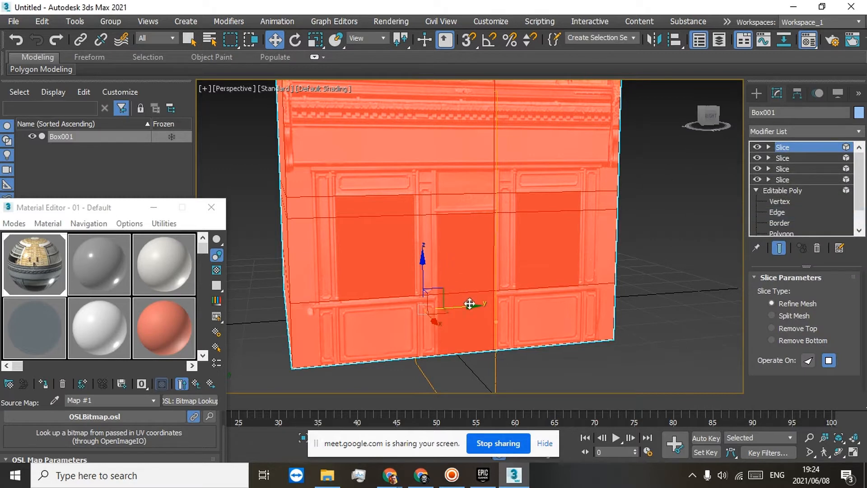
{"action": "mouse_move", "coordinate": [470, 304]}
{"action": "left_mouse_down"}
{"action": "mouse_move", "coordinate": [453, 308]}
{"action": "mouse_move", "coordinate": [471, 305]}
{"action": "left_mouse_up"}
{"action": "left_click", "coordinate": [15, 41]}
{"action": "key", "text": "1"}
{"action": "left_click_drag", "start_coordinate": [482, 263], "coordinate": [438, 268]}
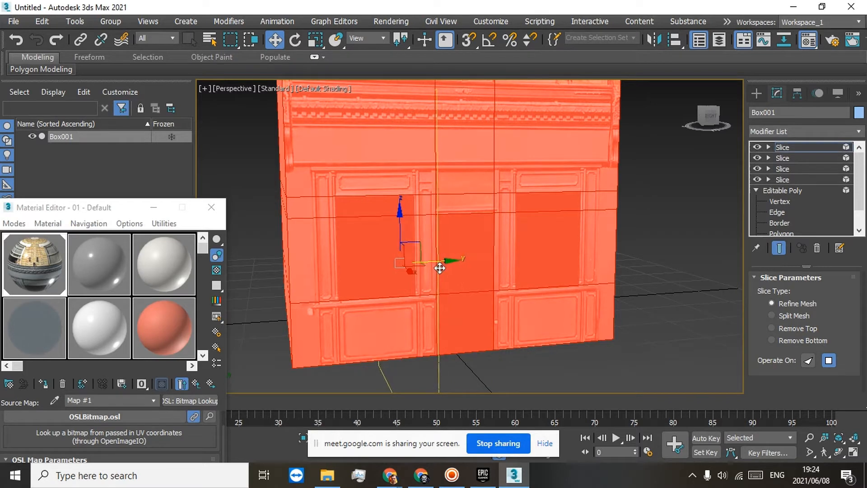
Step: Duplicate the Slice modifier again and move the new plane along Y to the right edge of the left shop window
{"action": "right_click", "coordinate": [784, 146]}
{"action": "left_click", "coordinate": [738, 198]}
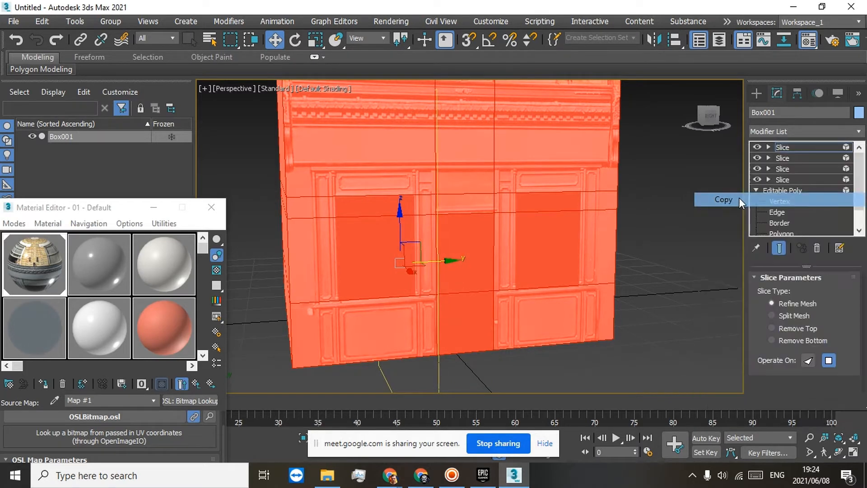
{"action": "right_click", "coordinate": [782, 147]}
{"action": "left_click", "coordinate": [734, 215]}
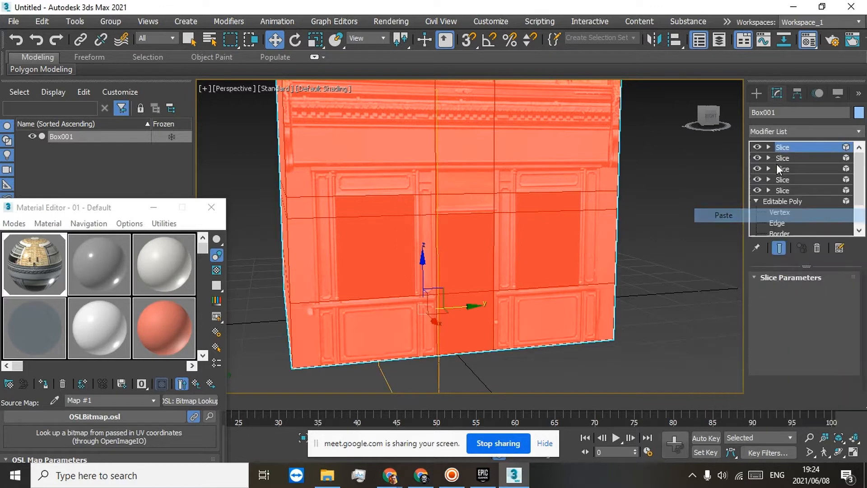
{"action": "left_click_drag", "start_coordinate": [446, 261], "coordinate": [430, 262]}
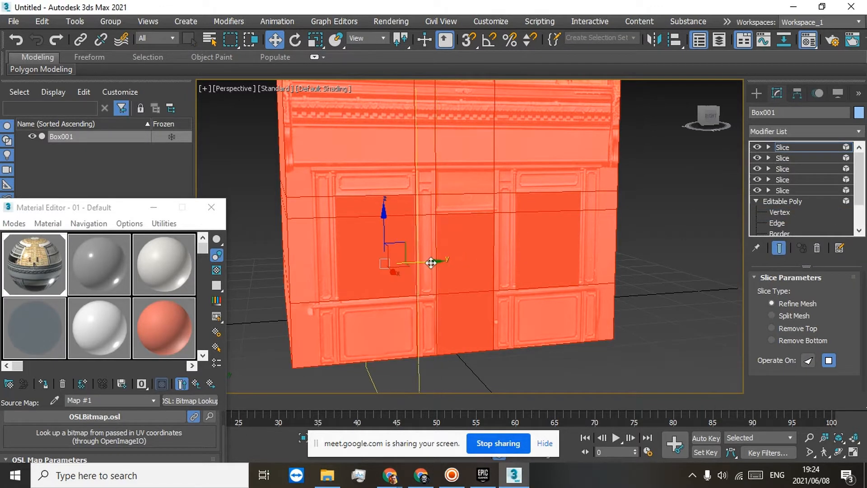
Step: Add another copy of the Slice modifier and move its plane along Y to the left edge of the left shop window
{"action": "right_click", "coordinate": [784, 148]}
{"action": "left_click", "coordinate": [743, 203]}
{"action": "right_click", "coordinate": [782, 145]}
{"action": "left_click", "coordinate": [737, 215]}
{"action": "key", "text": "1"}
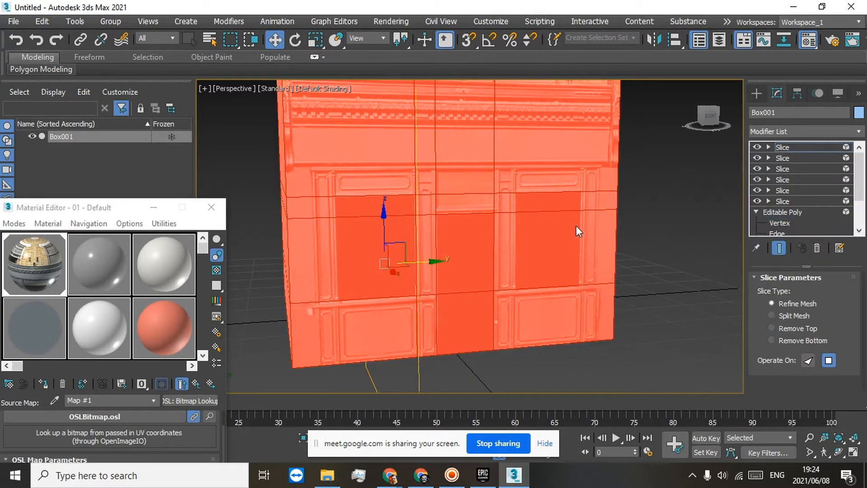
{"action": "left_click_drag", "start_coordinate": [427, 265], "coordinate": [364, 269]}
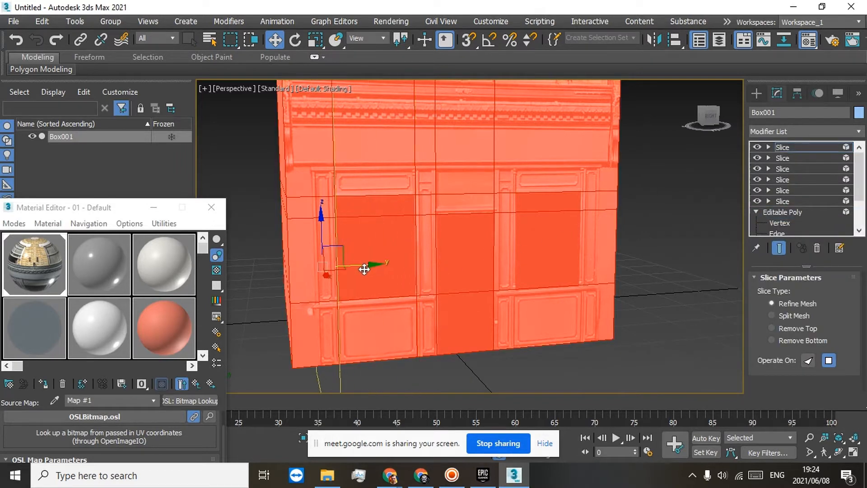
Step: Paste a further Slice copy and move its plane along Y to the left edge of the right shop window
{"action": "right_click", "coordinate": [785, 151]}
{"action": "left_click", "coordinate": [740, 216]}
{"action": "right_click", "coordinate": [790, 150]}
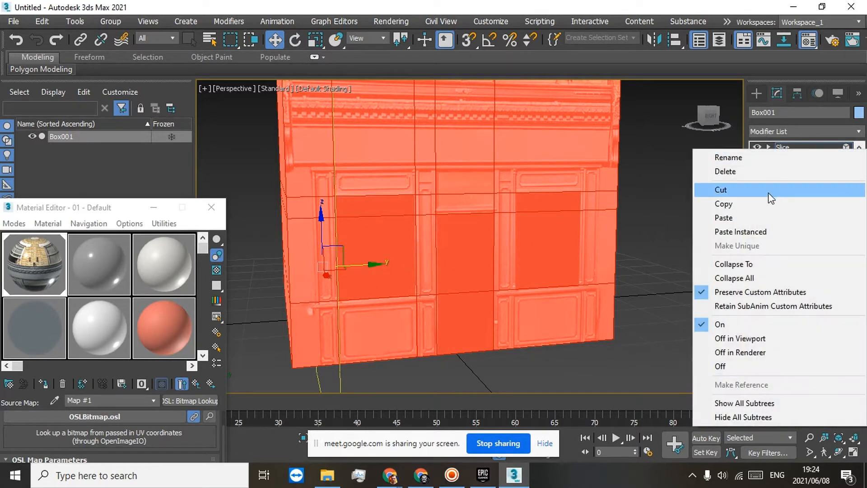
{"action": "left_click", "coordinate": [738, 217]}
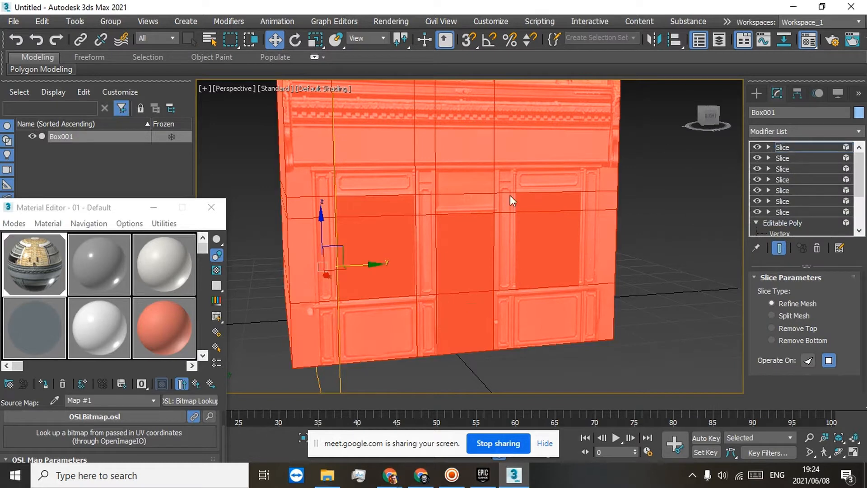
{"action": "left_click_drag", "start_coordinate": [367, 269], "coordinate": [507, 261]}
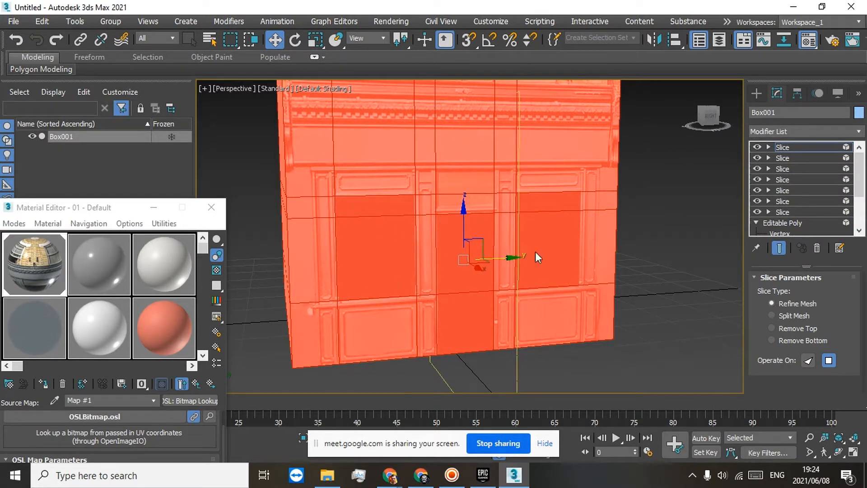
Step: Paste one more Slice copy and move its plane along Y to the right edge of the right shop window
{"action": "right_click", "coordinate": [788, 158]}
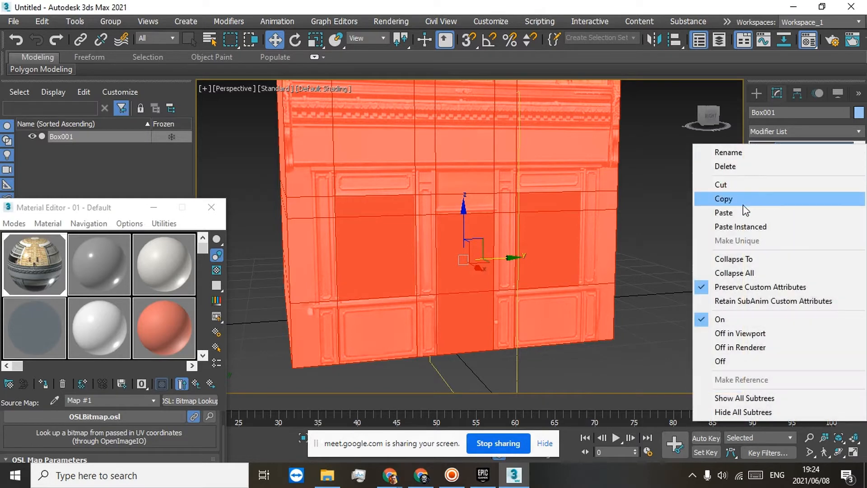
{"action": "left_click", "coordinate": [743, 213]}
{"action": "key", "text": "1"}
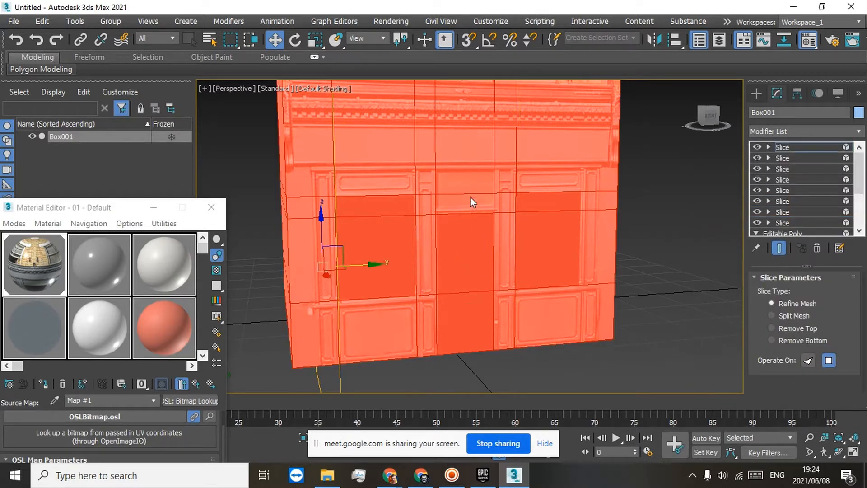
{"action": "left_click_drag", "start_coordinate": [368, 262], "coordinate": [560, 252]}
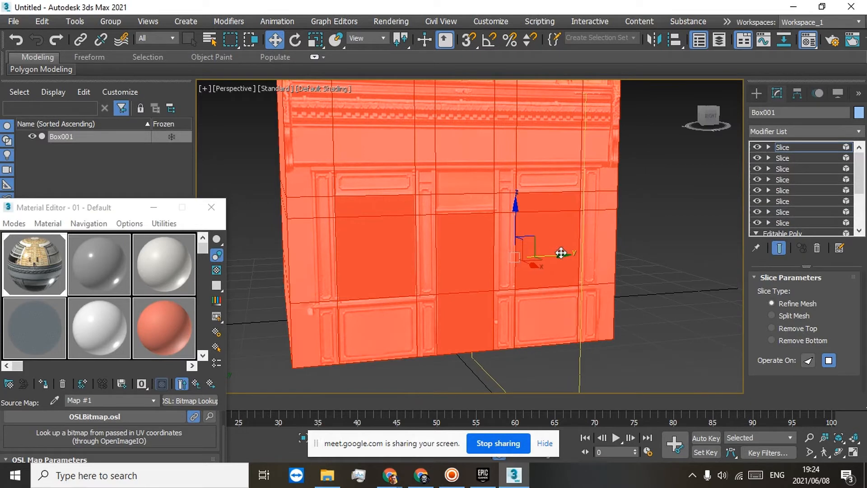
Step: Collapse all the Slice modifiers into the Editable Poly, using the Hold/Yes option
{"action": "right_click", "coordinate": [784, 147]}
{"action": "left_click", "coordinate": [725, 274]}
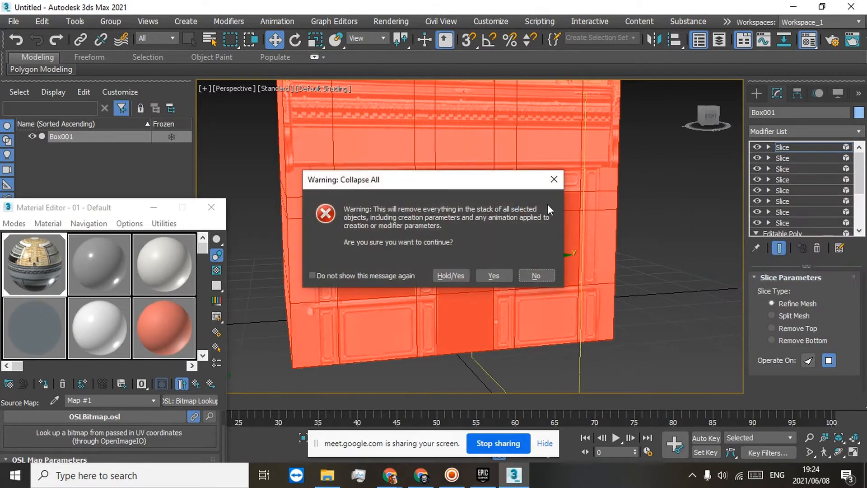
{"action": "left_click", "coordinate": [454, 275]}
Step: At Polygon level, clear the selection and delete the door polygon on the ground-floor facade
{"action": "mouse_move", "coordinate": [705, 118]}
{"action": "left_mouse_down"}
{"action": "mouse_move", "coordinate": [707, 109]}
{"action": "mouse_move", "coordinate": [708, 118]}
{"action": "left_mouse_up"}
{"action": "middle_click_drag", "start_coordinate": [639, 119], "coordinate": [671, 265]}
{"action": "scroll", "coordinate": [528, 193], "scroll_direction": "down", "scroll_amount": 5}
{"action": "middle_click_drag", "start_coordinate": [494, 167], "coordinate": [477, 214]}
{"action": "left_click", "coordinate": [781, 190]}
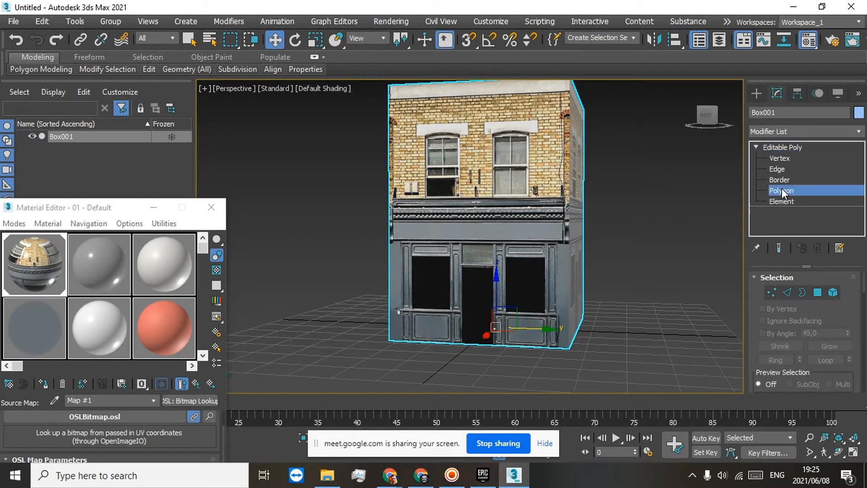
{"action": "key", "text": "ctrl+d"}
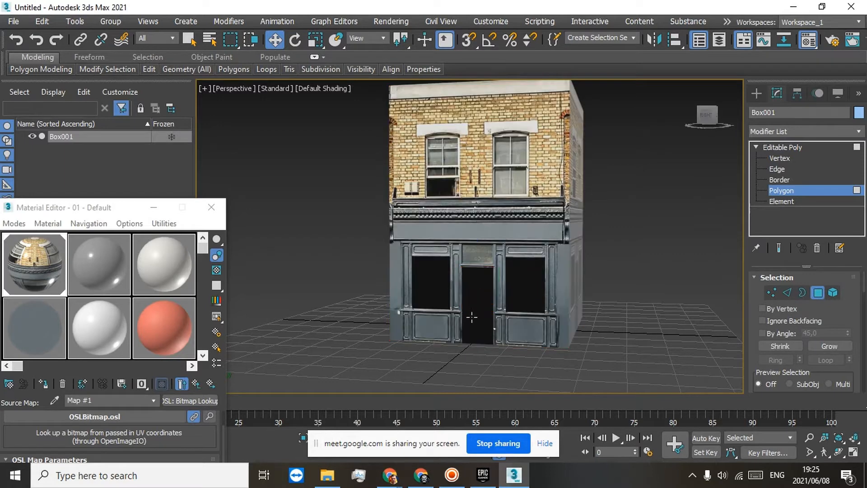
{"action": "left_click", "coordinate": [471, 317]}
{"action": "key", "text": "Delete"}
Step: Delete the polygons of the right and left shop windows and view the facade straight on
{"action": "left_click", "coordinate": [518, 285]}
{"action": "key", "text": "ctrl+d"}
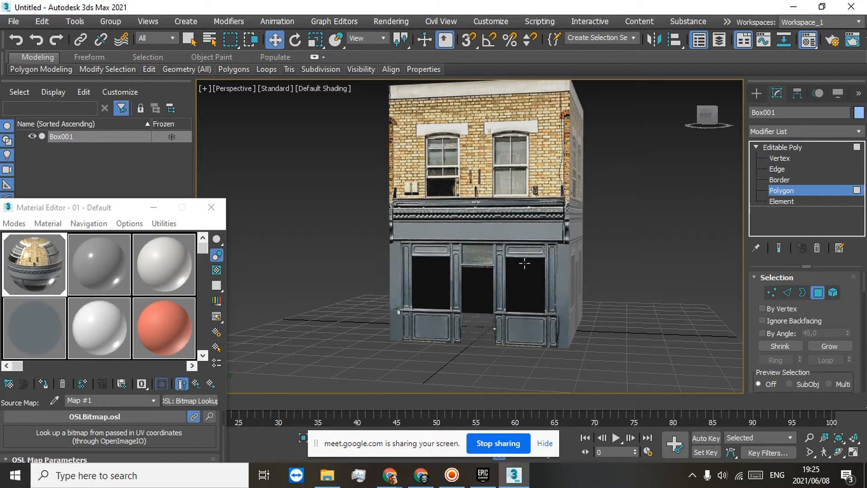
{"action": "left_click", "coordinate": [517, 262]}
{"action": "key", "text": "Delete"}
{"action": "left_click", "coordinate": [437, 264]}
{"action": "key", "text": "Delete"}
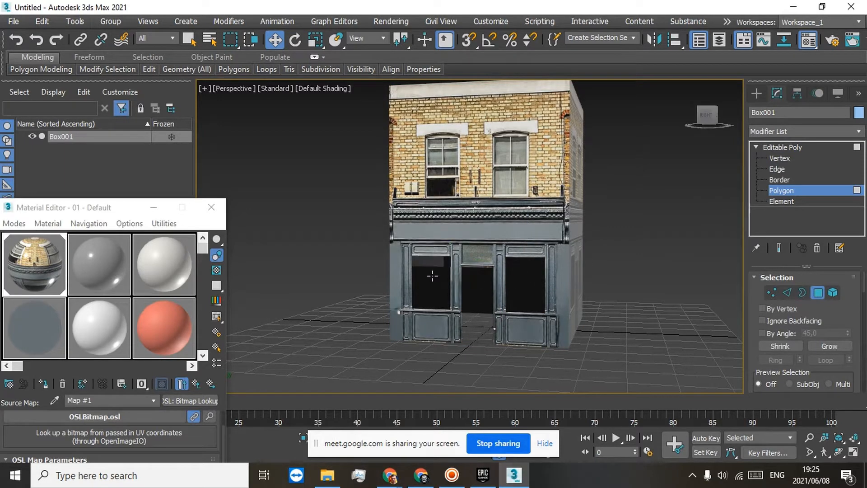
{"action": "left_click", "coordinate": [707, 115]}
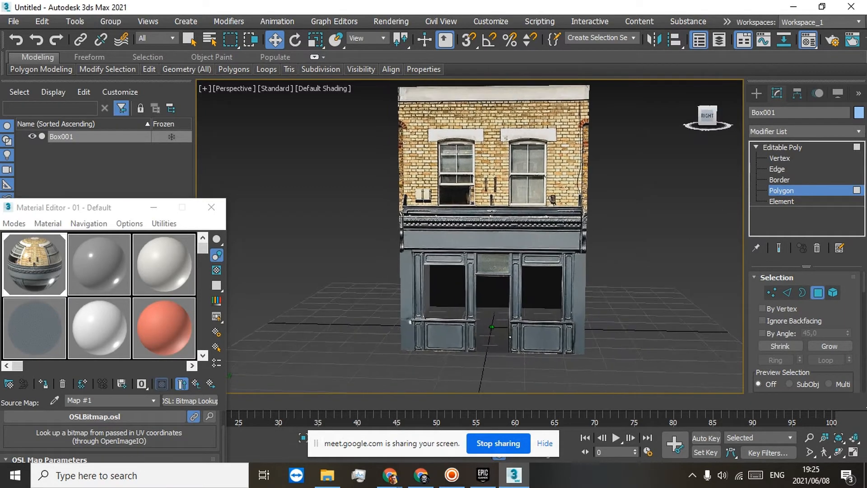
Step: Examine the cut door and window openings of the ground-floor facade from several angles and up close
{"action": "mouse_move", "coordinate": [707, 116]}
{"action": "left_mouse_down"}
{"action": "mouse_move", "coordinate": [745, 121]}
{"action": "mouse_move", "coordinate": [754, 140]}
{"action": "mouse_move", "coordinate": [693, 124]}
{"action": "left_mouse_up"}
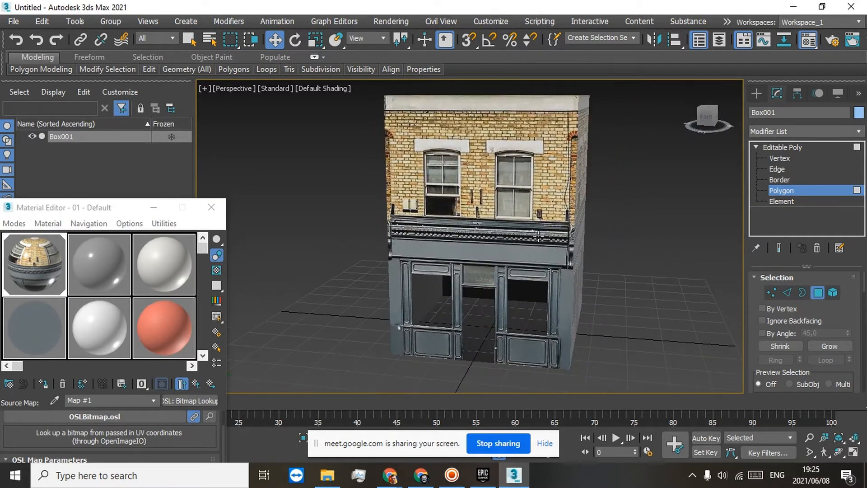
{"action": "scroll", "coordinate": [466, 321], "scroll_direction": "up", "scroll_amount": 5}
{"action": "middle_click_drag", "start_coordinate": [519, 285], "coordinate": [496, 210]}
{"action": "left_click_drag", "start_coordinate": [706, 121], "coordinate": [751, 124]}
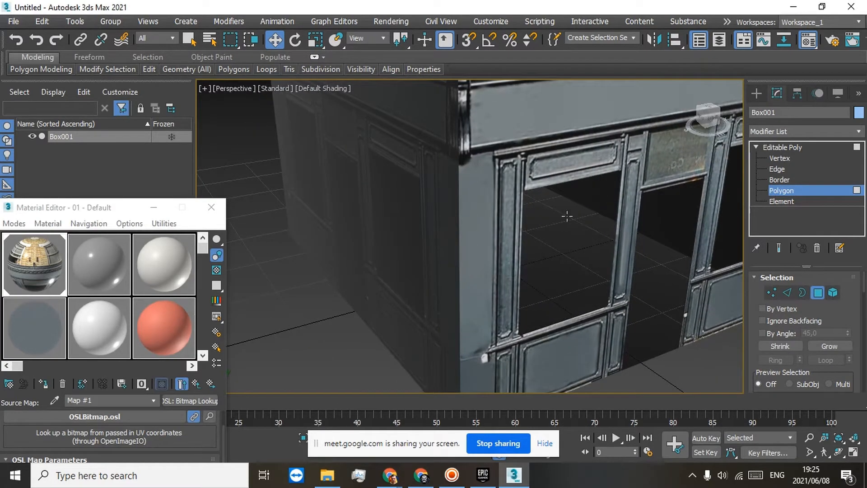
{"action": "middle_click_drag", "start_coordinate": [602, 271], "coordinate": [503, 177], "text": "alt"}
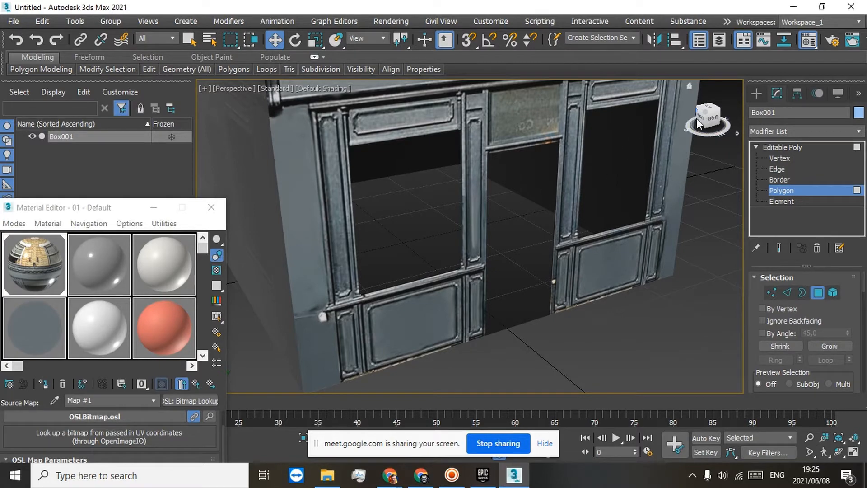
{"action": "mouse_move", "coordinate": [699, 115]}
{"action": "left_mouse_down"}
{"action": "mouse_move", "coordinate": [718, 118]}
{"action": "mouse_move", "coordinate": [690, 128]}
{"action": "left_mouse_up"}
{"action": "scroll", "coordinate": [623, 177], "scroll_direction": "up", "scroll_amount": 4}
{"action": "scroll", "coordinate": [561, 210], "scroll_direction": "up", "scroll_amount": 3}
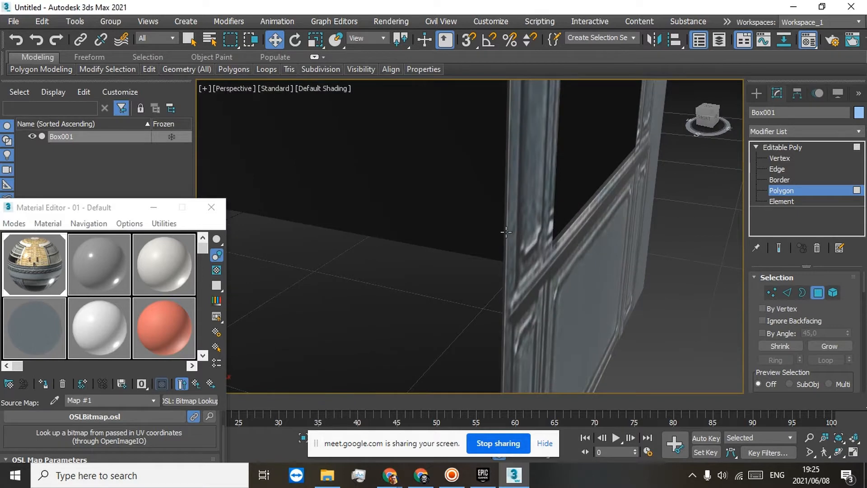
{"action": "scroll", "coordinate": [505, 232], "scroll_direction": "down", "scroll_amount": 5}
{"action": "scroll", "coordinate": [513, 241], "scroll_direction": "up", "scroll_amount": 4}
Step: Select the whole building at Element level, clone it in place as Box002 and leave the sub-object level
{"action": "left_click", "coordinate": [514, 173]}
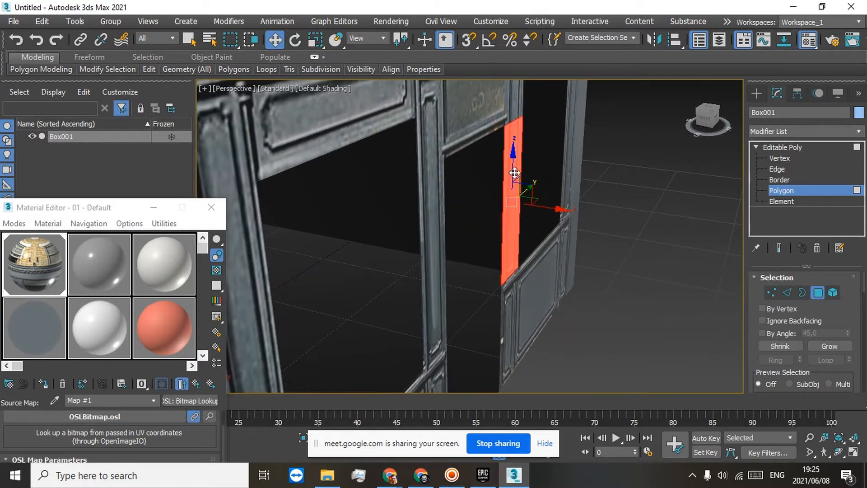
{"action": "scroll", "coordinate": [514, 173], "scroll_direction": "down", "scroll_amount": 5}
{"action": "left_click", "coordinate": [767, 201]}
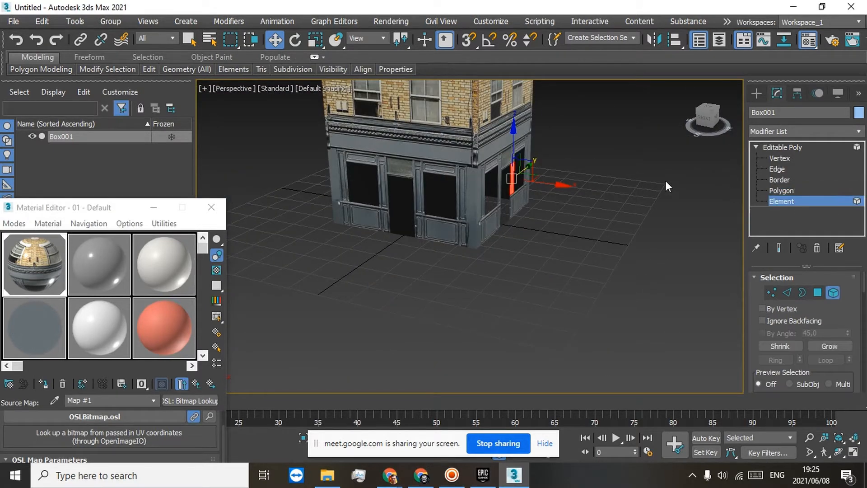
{"action": "left_click", "coordinate": [456, 122]}
{"action": "middle_click_drag", "start_coordinate": [465, 122], "coordinate": [415, 173]}
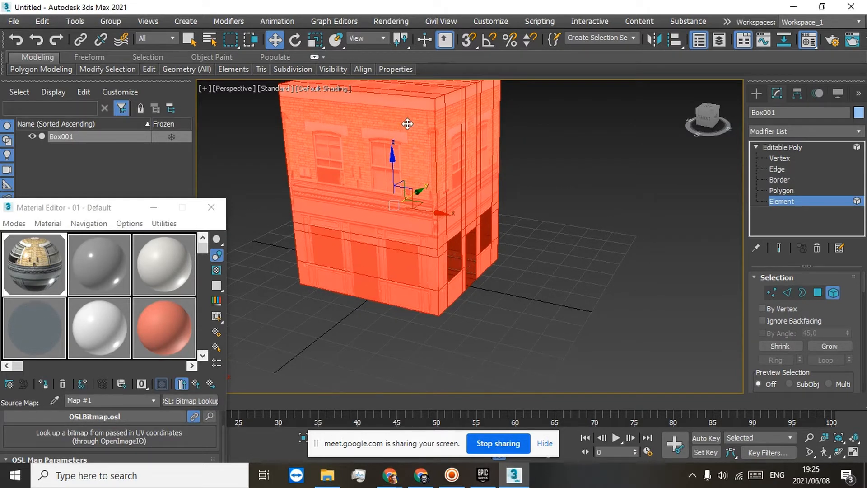
{"action": "right_click", "coordinate": [319, 181]}
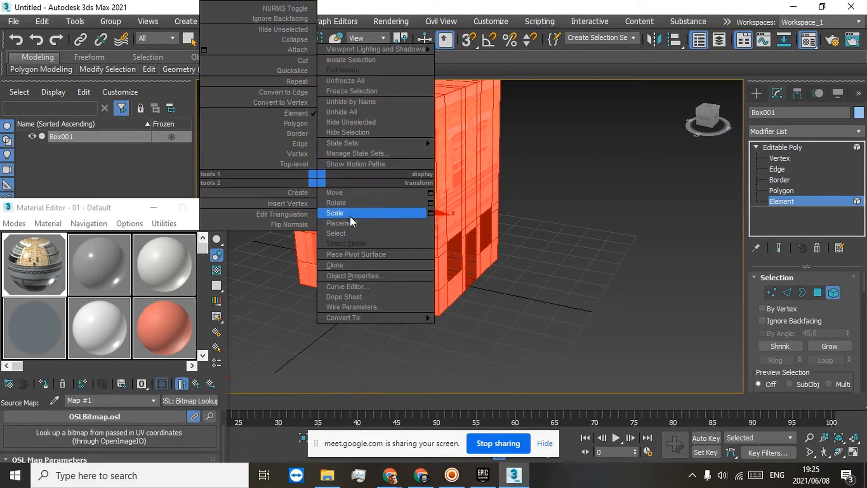
{"action": "left_click", "coordinate": [336, 264]}
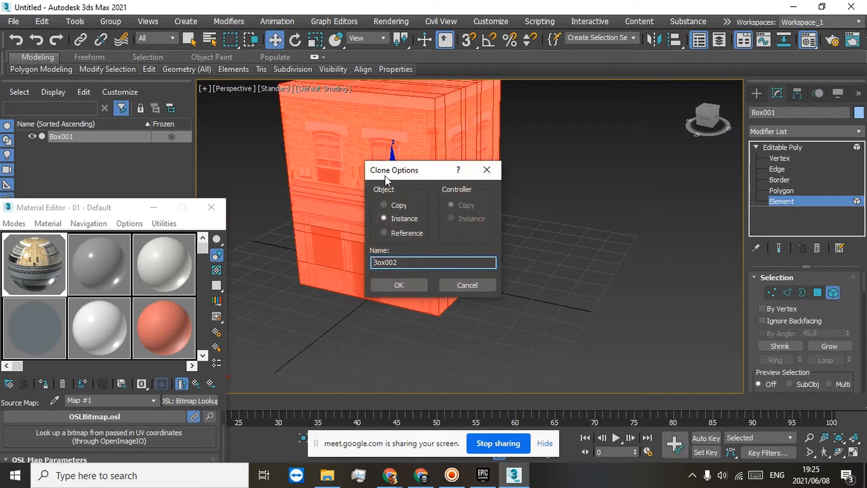
{"action": "left_click", "coordinate": [398, 285]}
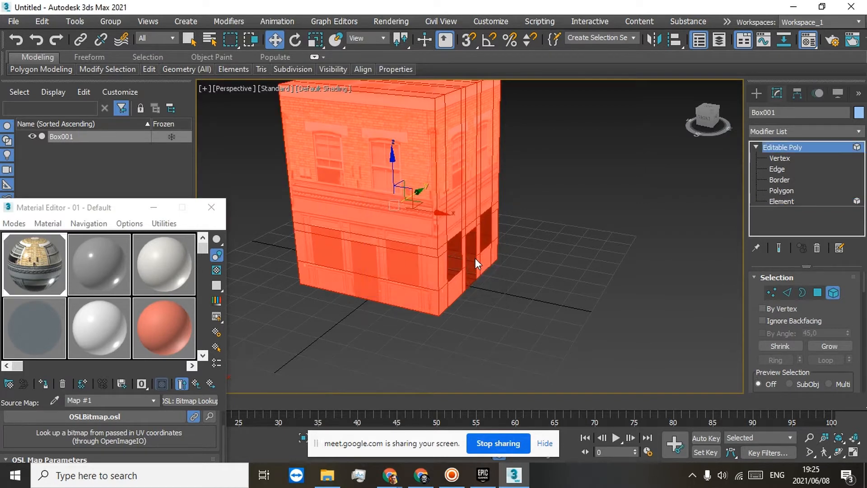
{"action": "key", "text": "5"}
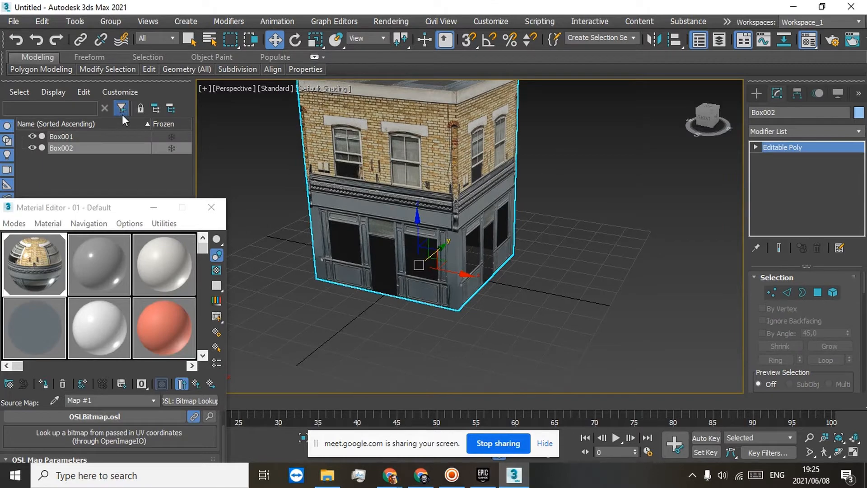
Step: Undo the clone of the building and redo it
{"action": "left_click", "coordinate": [704, 118]}
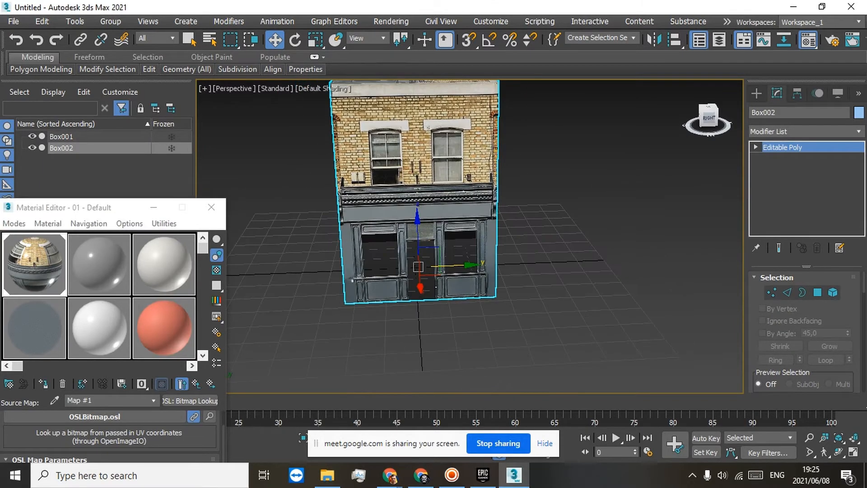
{"action": "scroll", "coordinate": [425, 253], "scroll_direction": "up", "scroll_amount": 5}
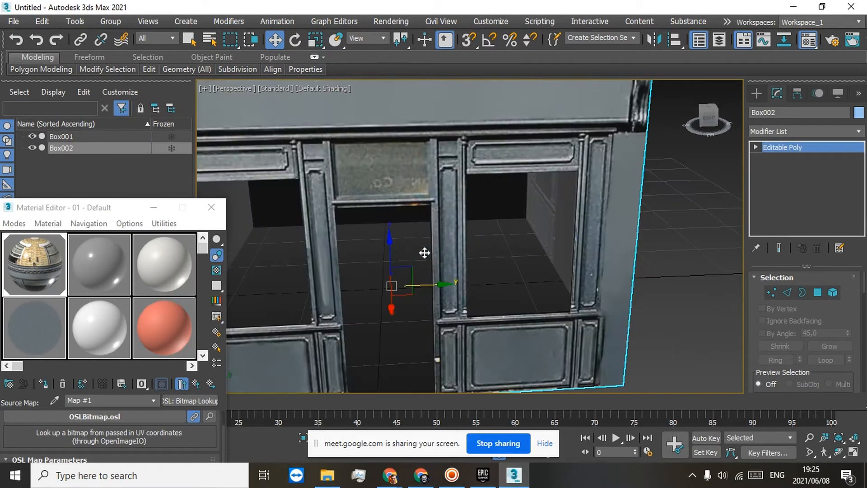
{"action": "left_click", "coordinate": [21, 42]}
{"action": "left_click", "coordinate": [51, 42]}
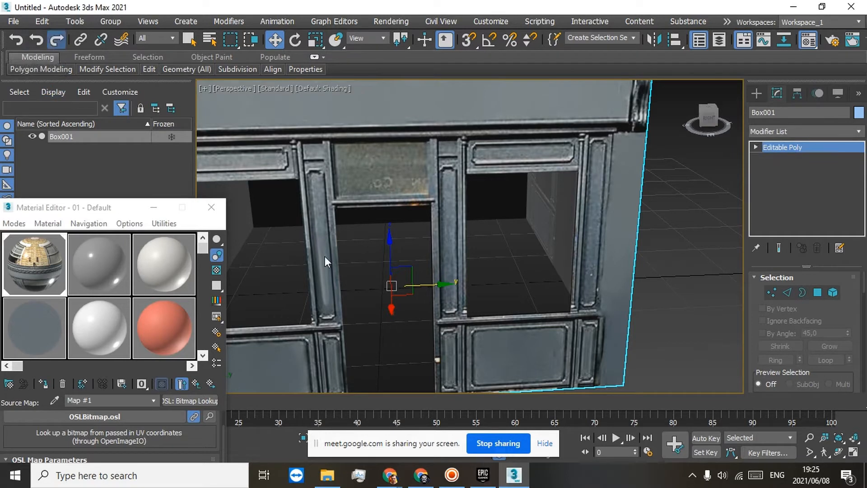
Step: Scale the cloned building down slightly along Y, uniformly and along X so it sits just inside the original walls
{"action": "middle_click_drag", "start_coordinate": [367, 314], "coordinate": [387, 276]}
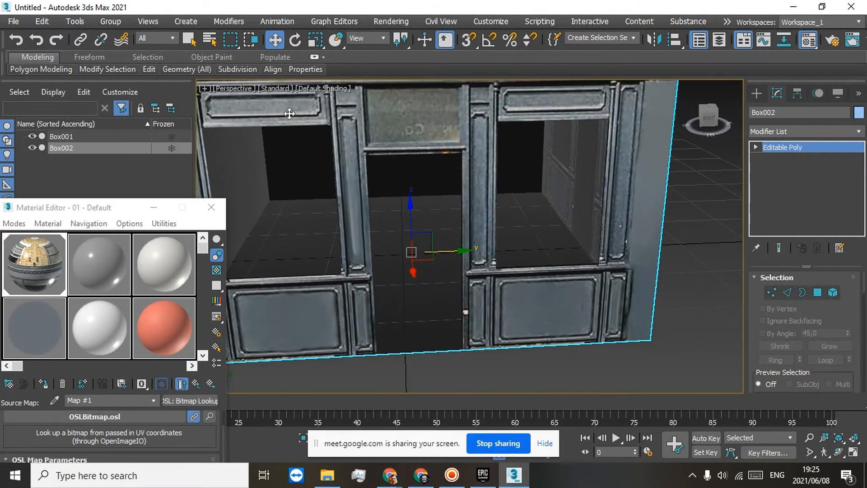
{"action": "left_click", "coordinate": [314, 45]}
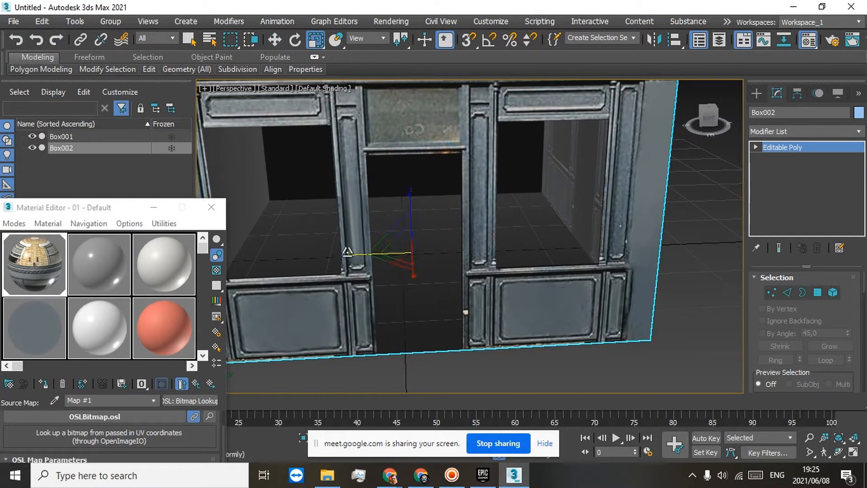
{"action": "left_click_drag", "start_coordinate": [347, 255], "coordinate": [348, 258]}
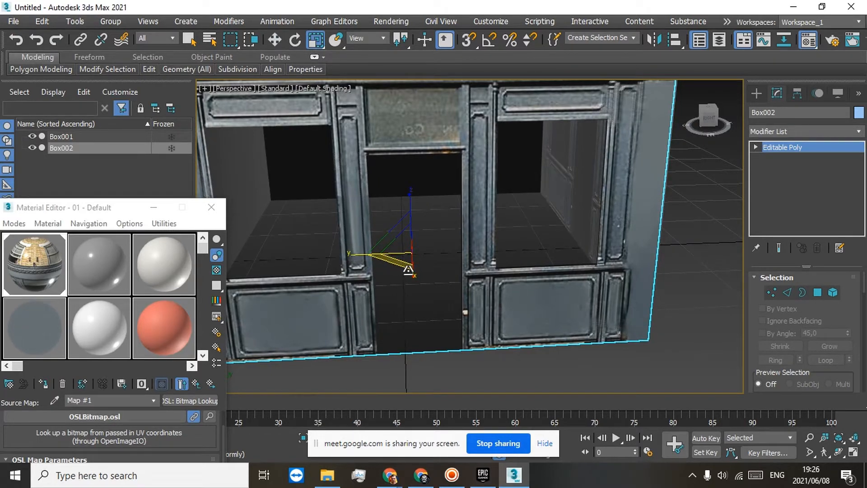
{"action": "left_click_drag", "start_coordinate": [410, 273], "coordinate": [409, 271]}
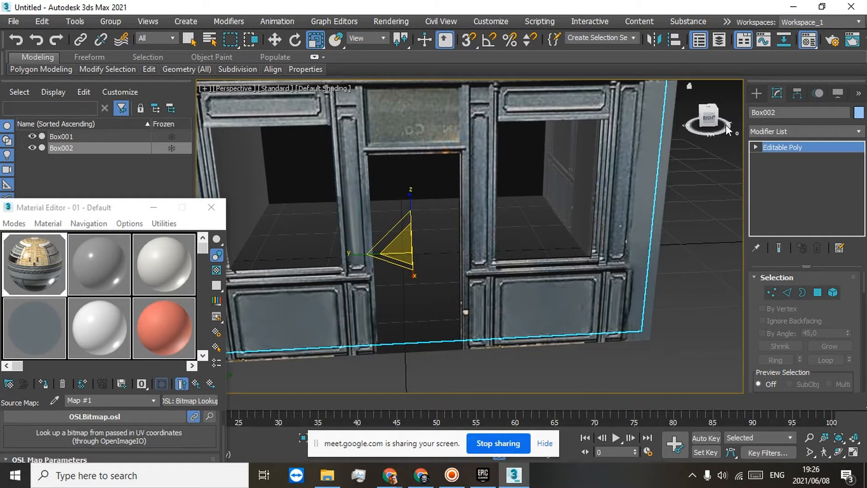
{"action": "mouse_move", "coordinate": [712, 121]}
{"action": "left_mouse_down"}
{"action": "mouse_move", "coordinate": [725, 132]}
{"action": "mouse_move", "coordinate": [752, 128]}
{"action": "left_mouse_up"}
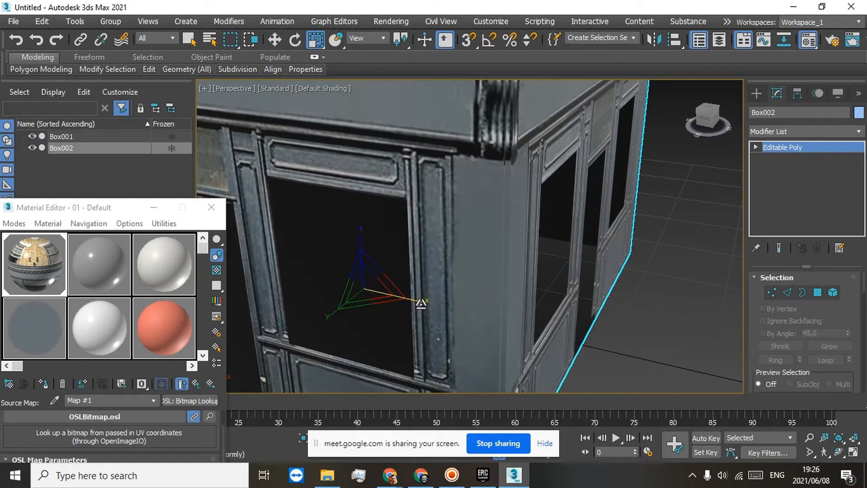
{"action": "left_click_drag", "start_coordinate": [421, 303], "coordinate": [418, 297]}
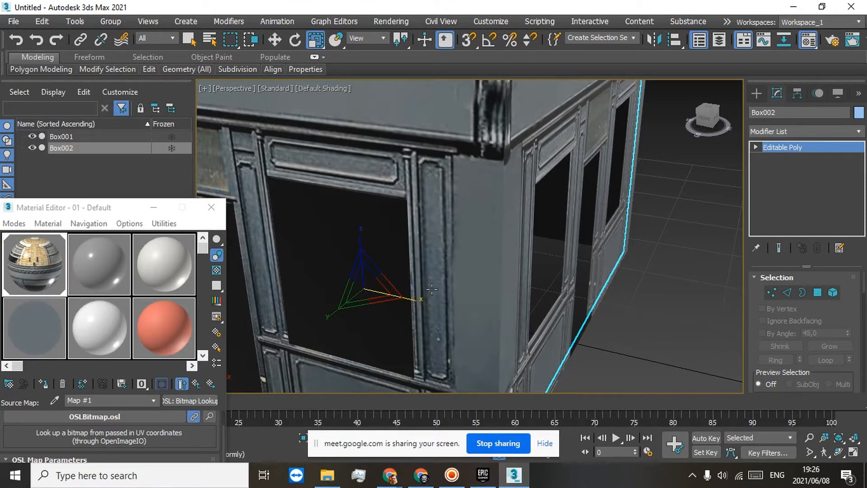
{"action": "mouse_move", "coordinate": [710, 117]}
{"action": "left_mouse_down"}
{"action": "mouse_move", "coordinate": [623, 104]}
{"action": "mouse_move", "coordinate": [633, 121]}
{"action": "mouse_move", "coordinate": [706, 119]}
{"action": "mouse_move", "coordinate": [715, 108]}
{"action": "left_mouse_up"}
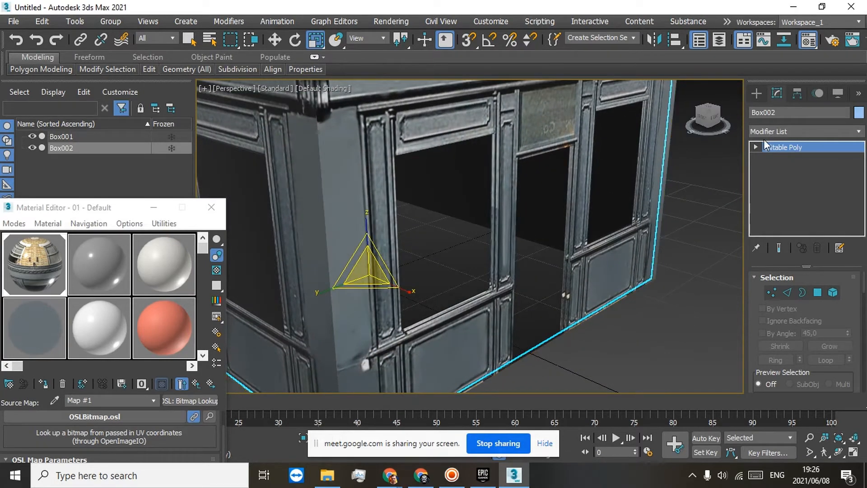
Step: Select Box001 and attach the inner clone Box002 to it
{"action": "left_click", "coordinate": [761, 147]}
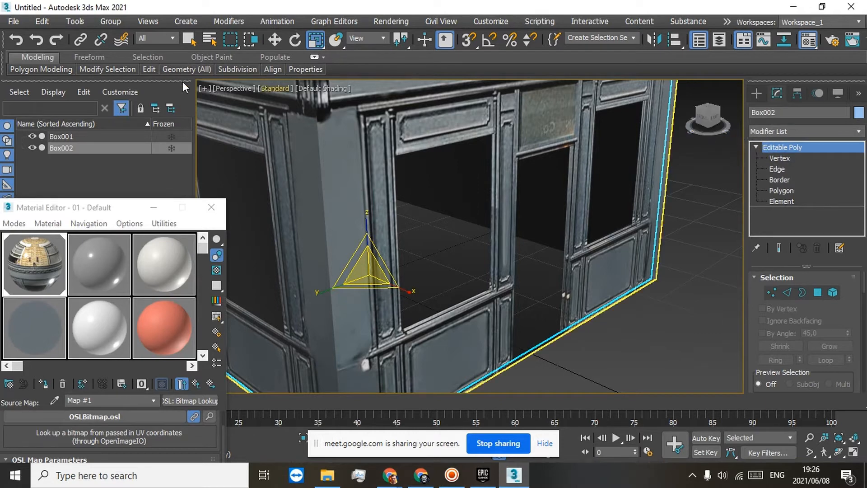
{"action": "left_click", "coordinate": [76, 135]}
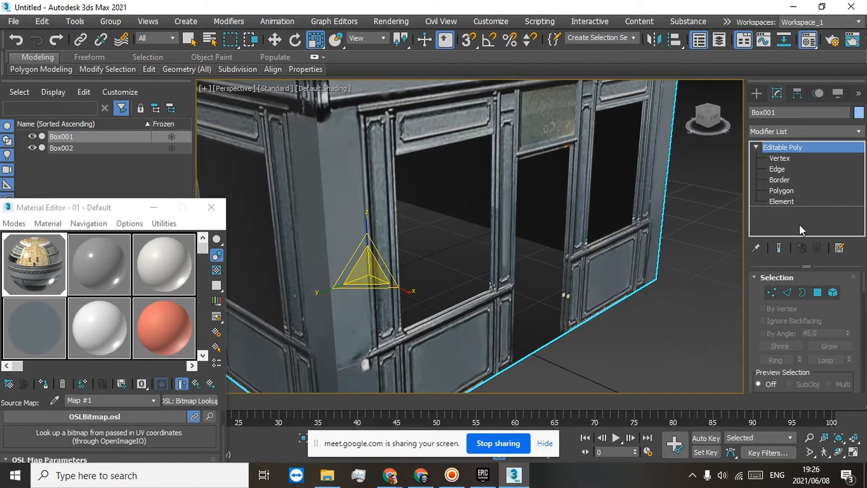
{"action": "scroll", "coordinate": [766, 329], "scroll_direction": "down", "scroll_amount": 5}
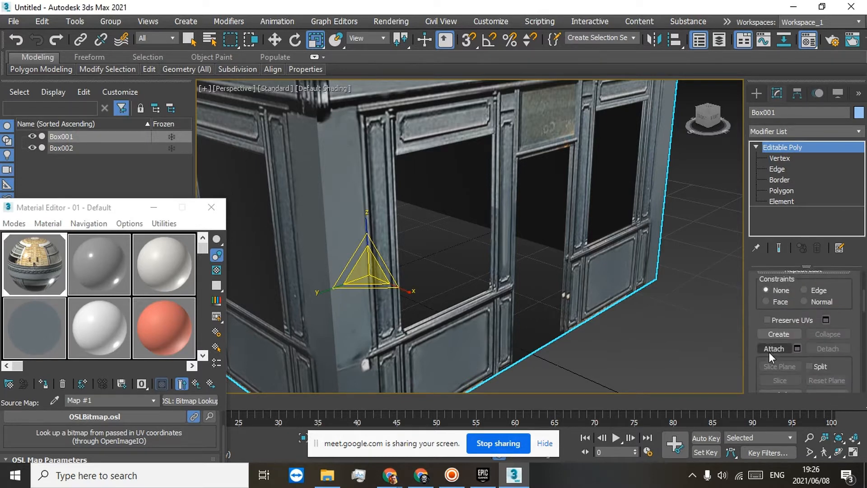
{"action": "left_click", "coordinate": [773, 348]}
{"action": "left_click", "coordinate": [583, 219]}
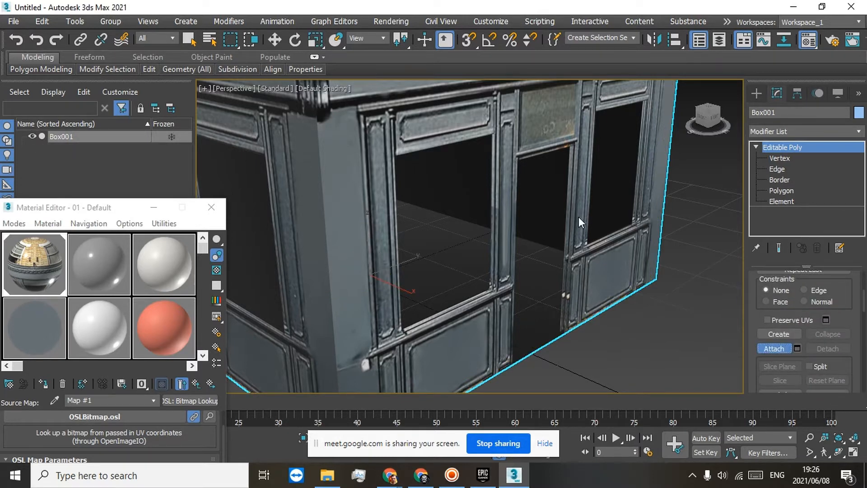
{"action": "left_click", "coordinate": [774, 344]}
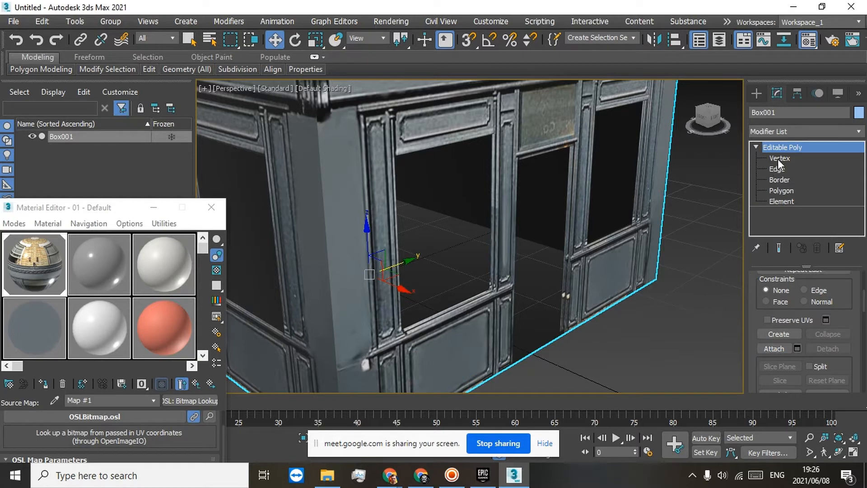
Step: Try a Cap Holes modifier on the combined building, inspect the doorway and windows, and undo it
{"action": "left_click", "coordinate": [854, 131]}
{"action": "left_click_drag", "start_coordinate": [858, 180], "coordinate": [858, 201]}
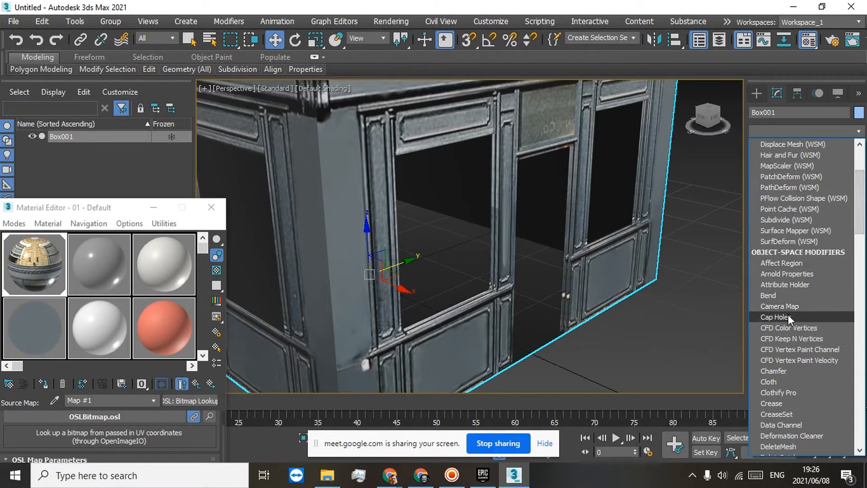
{"action": "left_click", "coordinate": [787, 315]}
{"action": "scroll", "coordinate": [606, 200], "scroll_direction": "down", "scroll_amount": 3}
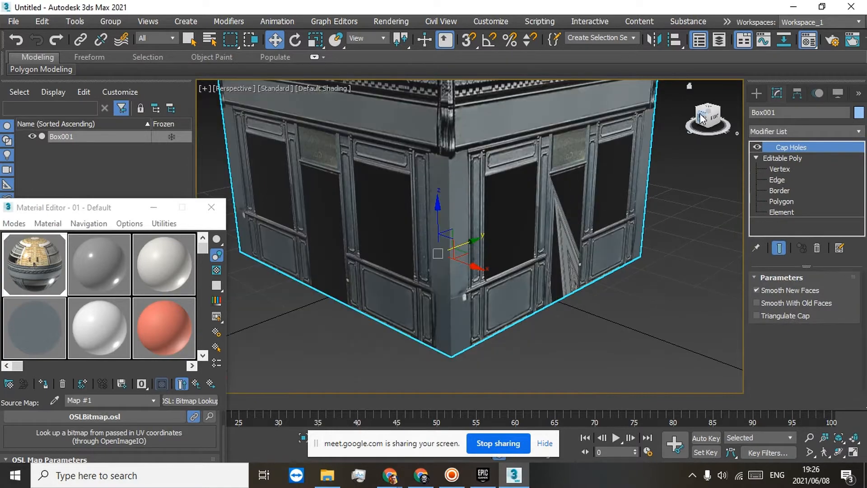
{"action": "left_click_drag", "start_coordinate": [702, 117], "coordinate": [681, 110]}
{"action": "mouse_move", "coordinate": [622, 97]}
{"action": "middle_mouse_down", "text": "alt"}
{"action": "mouse_move", "coordinate": [630, 68]}
{"action": "mouse_move", "coordinate": [622, 106]}
{"action": "middle_mouse_up", "text": "alt"}
{"action": "left_click", "coordinate": [13, 46]}
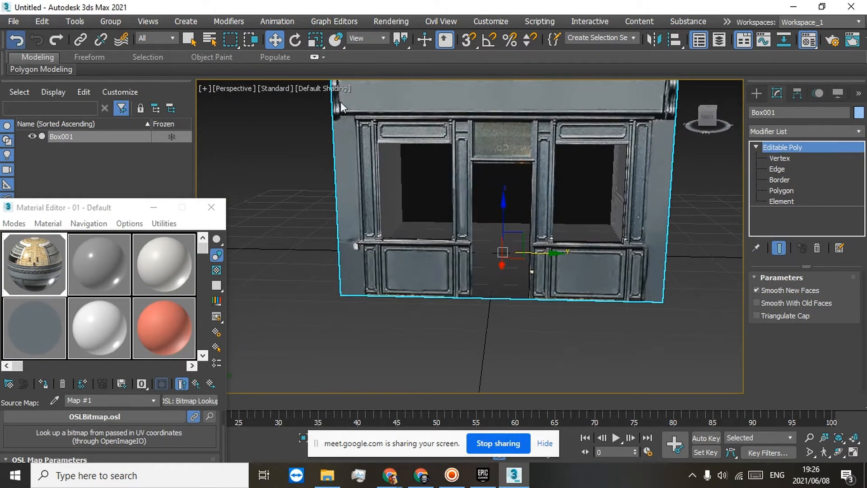
Step: Draw a narrow Plane about 6.5 long and 0.6 wide on the ground across the doorway threshold
{"action": "left_click_drag", "start_coordinate": [701, 111], "coordinate": [706, 115]}
{"action": "scroll", "coordinate": [501, 174], "scroll_direction": "up", "scroll_amount": 10}
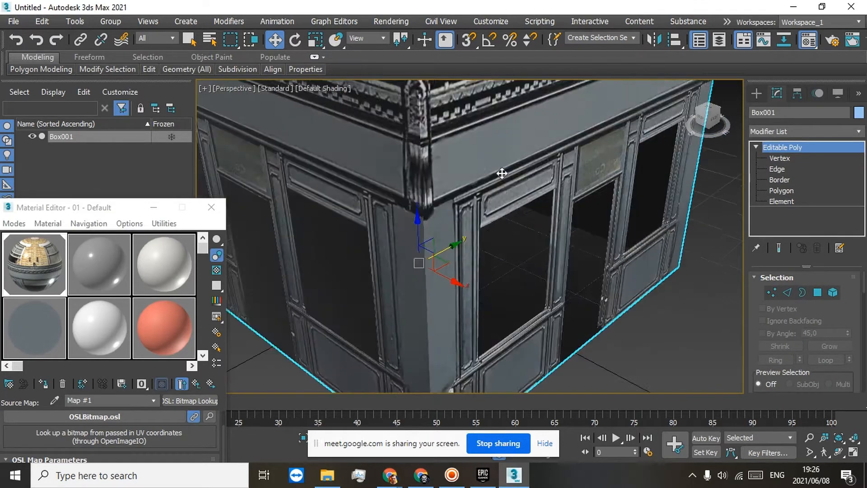
{"action": "scroll", "coordinate": [521, 210], "scroll_direction": "down", "scroll_amount": 5}
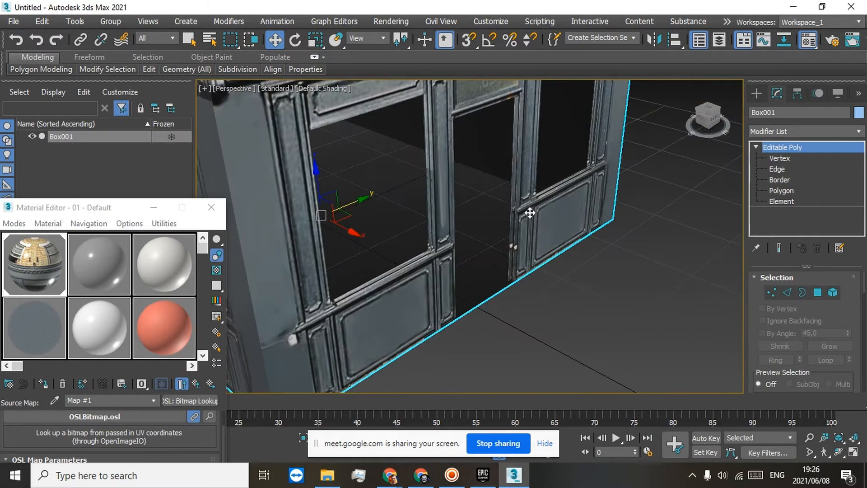
{"action": "scroll", "coordinate": [519, 261], "scroll_direction": "up", "scroll_amount": 6}
{"action": "left_click", "coordinate": [191, 21]}
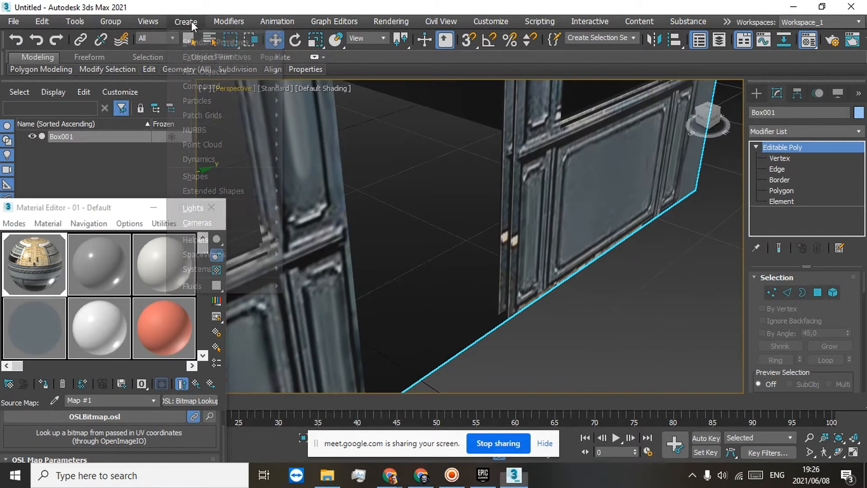
{"action": "mouse_move", "coordinate": [206, 41]}
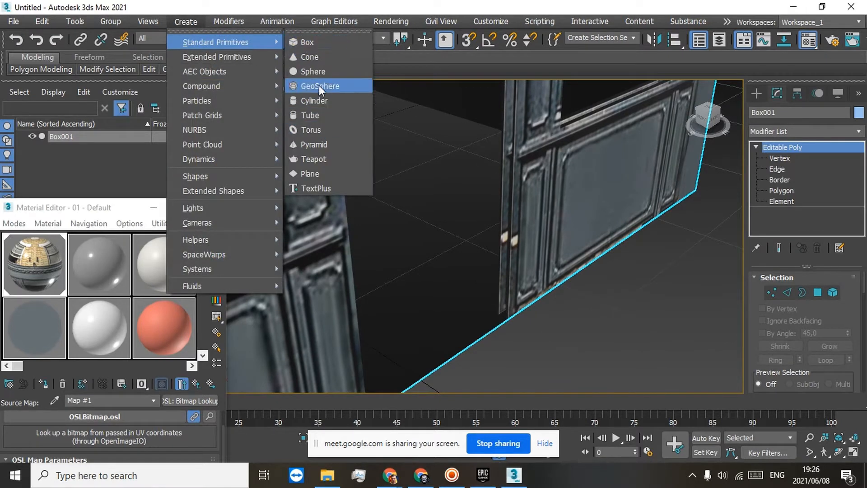
{"action": "left_click", "coordinate": [311, 171]}
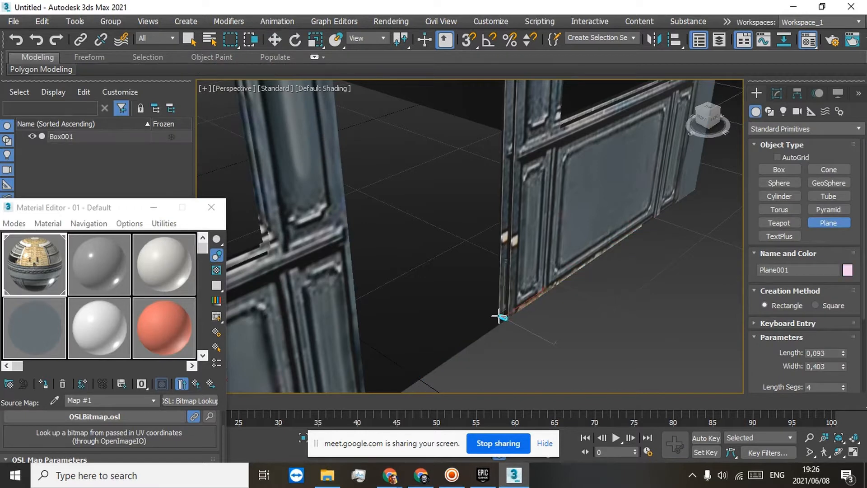
{"action": "left_click_drag", "start_coordinate": [499, 315], "coordinate": [399, 383]}
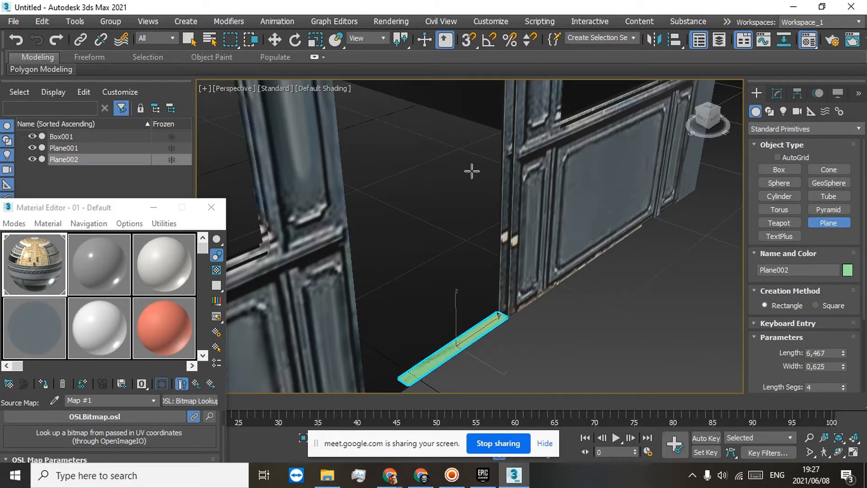
Step: Rotate the narrow plane upright and move it into the wall gap along the doorway's side, roughly midway up the opening
{"action": "left_click", "coordinate": [295, 40]}
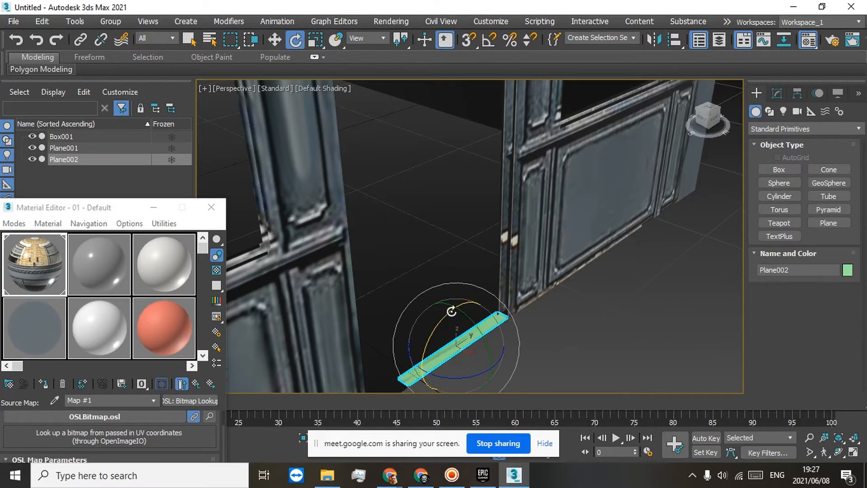
{"action": "left_click_drag", "start_coordinate": [452, 311], "coordinate": [377, 399]}
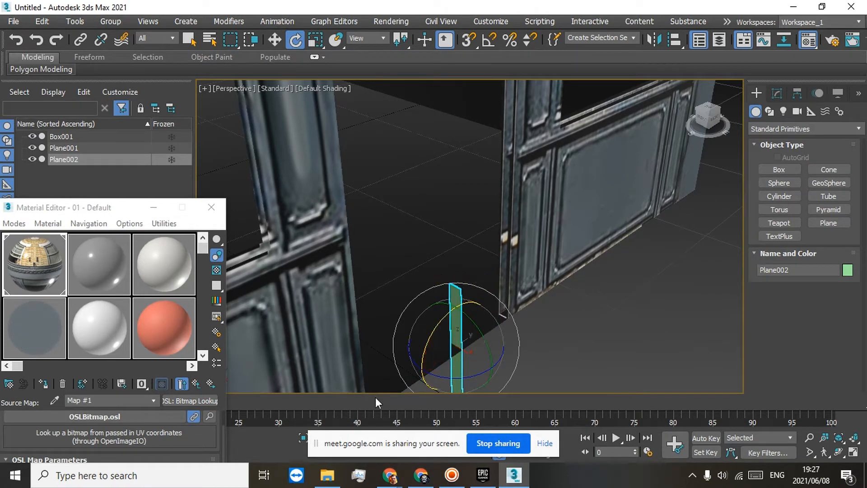
{"action": "left_click", "coordinate": [275, 41]}
{"action": "left_click_drag", "start_coordinate": [487, 322], "coordinate": [502, 148]}
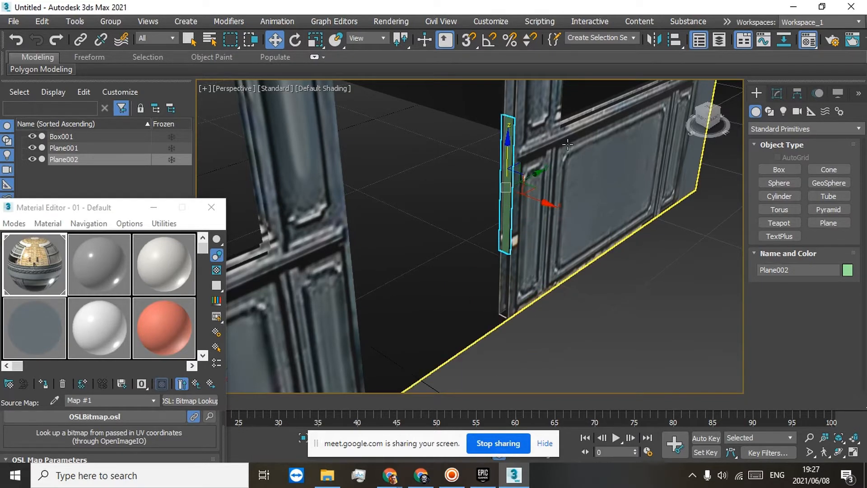
{"action": "left_click_drag", "start_coordinate": [715, 116], "coordinate": [716, 95]}
{"action": "middle_click_drag", "start_coordinate": [663, 136], "coordinate": [615, 271]}
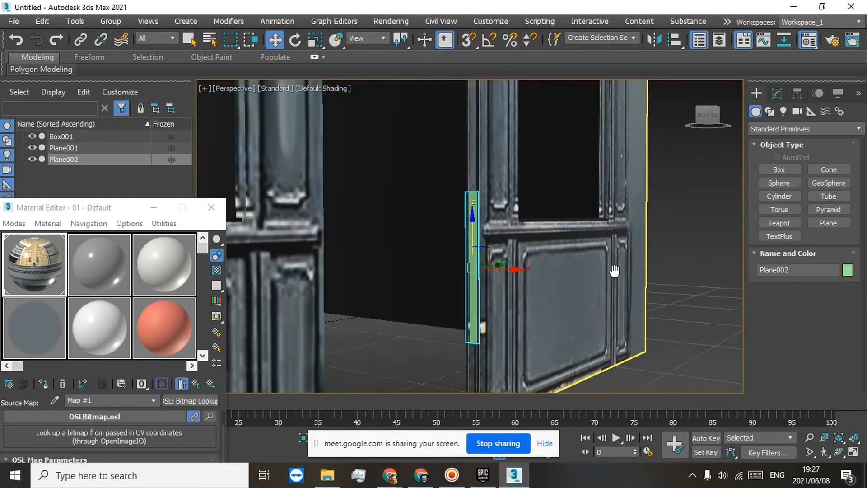
{"action": "scroll", "coordinate": [603, 171], "scroll_direction": "down", "scroll_amount": 3}
{"action": "middle_click_drag", "start_coordinate": [597, 190], "coordinate": [573, 257]}
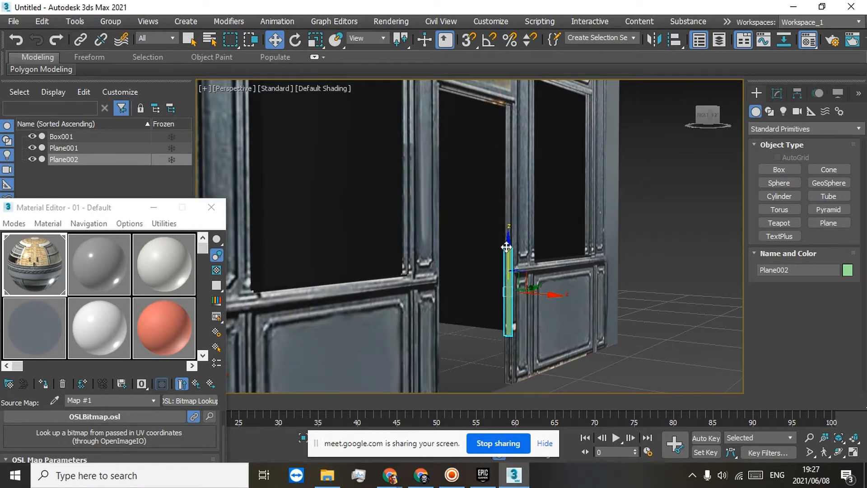
{"action": "left_click_drag", "start_coordinate": [506, 247], "coordinate": [506, 185]}
{"action": "left_click", "coordinate": [776, 93]}
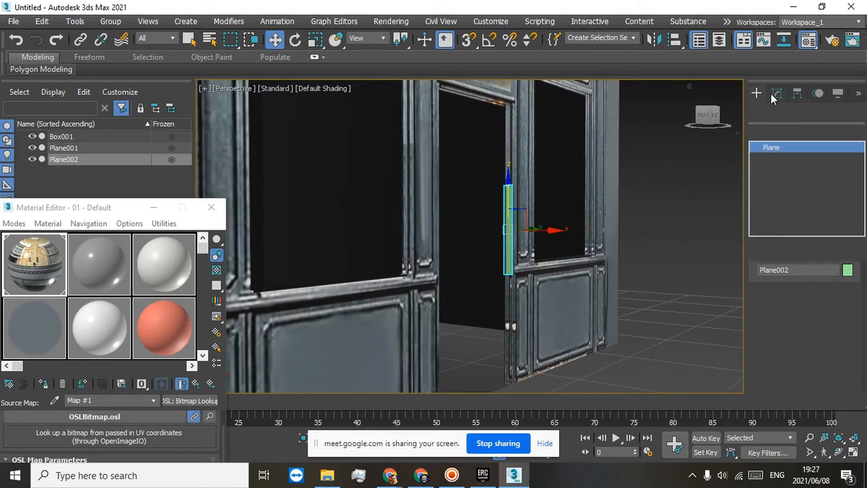
{"action": "right_click", "coordinate": [769, 148]}
{"action": "left_click", "coordinate": [776, 158]}
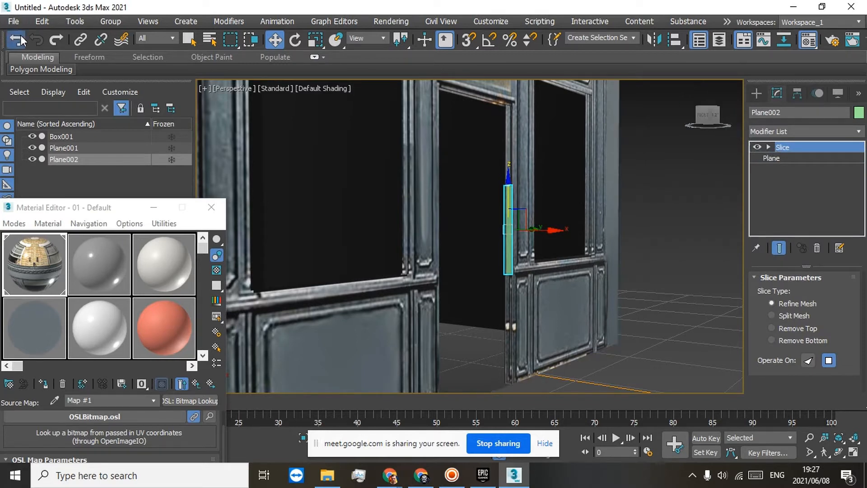
{"action": "key", "text": "ctrl+z"}
Step: Convert the plane to an Editable Mesh and raise its top row of vertices to the doorway's upper edge
{"action": "right_click", "coordinate": [766, 145]}
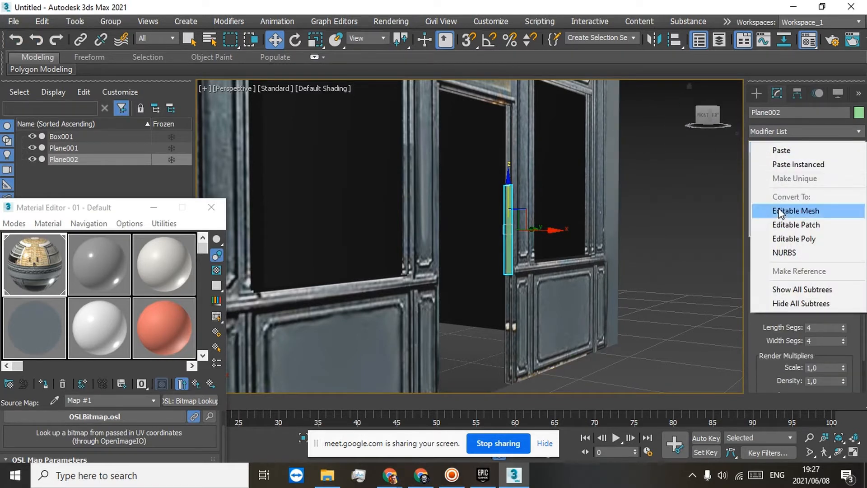
{"action": "left_click", "coordinate": [779, 213]}
{"action": "left_click", "coordinate": [752, 147]}
{"action": "left_click", "coordinate": [781, 158]}
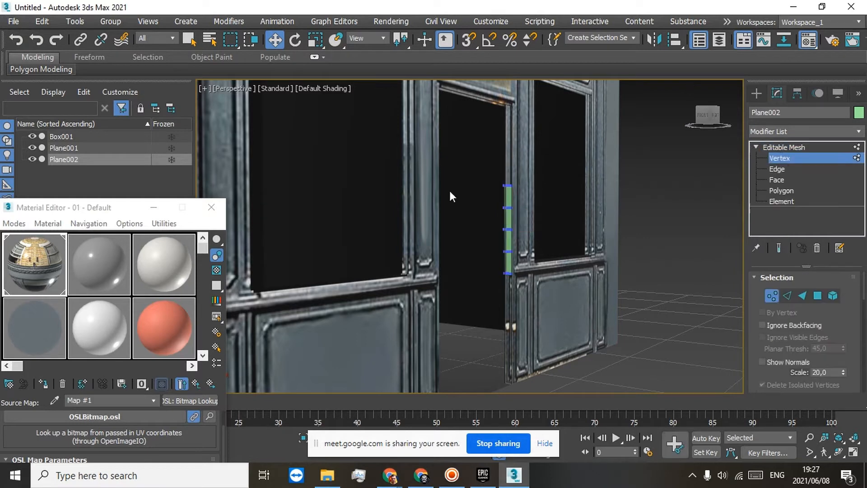
{"action": "left_click_drag", "start_coordinate": [529, 197], "coordinate": [528, 196]}
{"action": "scroll", "coordinate": [519, 181], "scroll_direction": "up", "scroll_amount": 3}
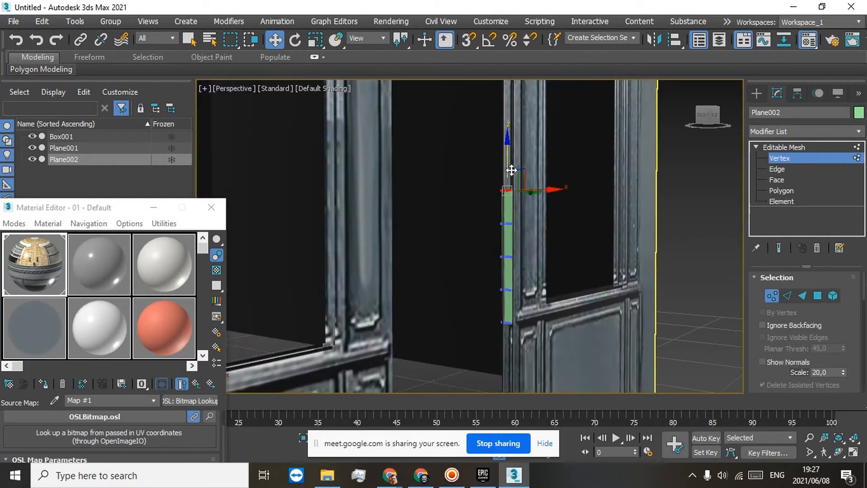
{"action": "middle_click_drag", "start_coordinate": [526, 110], "coordinate": [551, 274]}
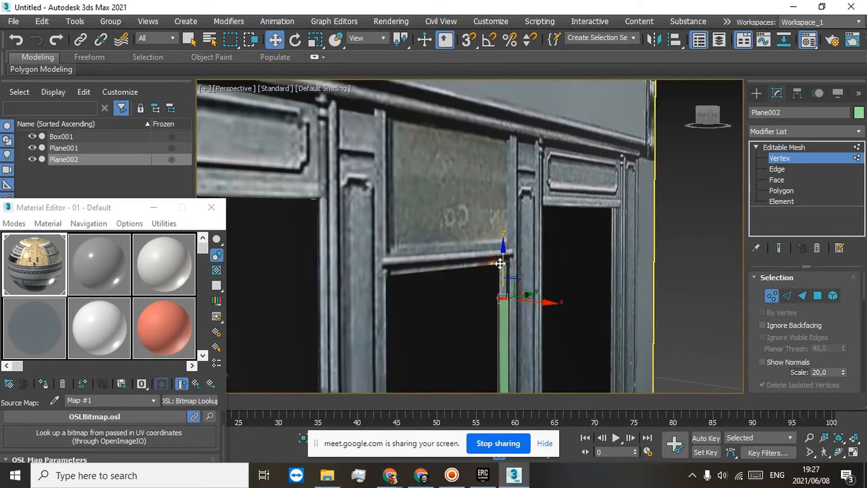
{"action": "left_click_drag", "start_coordinate": [499, 263], "coordinate": [511, 229]}
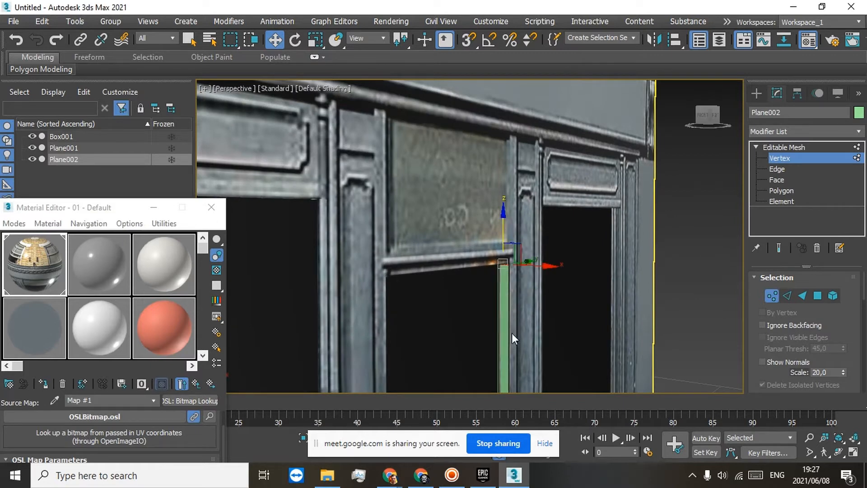
Step: Select the plane's bottom row of vertices and lower it to the ground at the base of the doorway
{"action": "middle_click_drag", "start_coordinate": [511, 332], "coordinate": [489, 127]}
{"action": "scroll", "coordinate": [513, 291], "scroll_direction": "up", "scroll_amount": 3}
{"action": "middle_click_drag", "start_coordinate": [513, 290], "coordinate": [483, 219]}
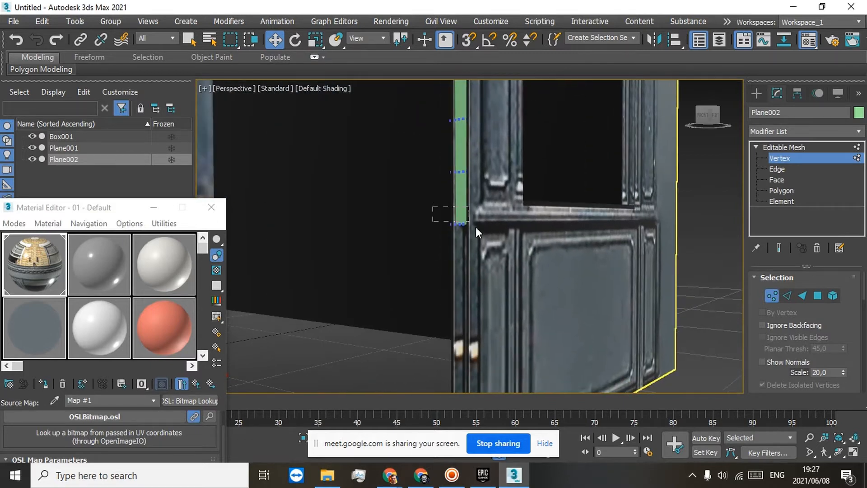
{"action": "scroll", "coordinate": [533, 326], "scroll_direction": "down", "scroll_amount": 3}
{"action": "middle_click_drag", "start_coordinate": [479, 271], "coordinate": [461, 196]}
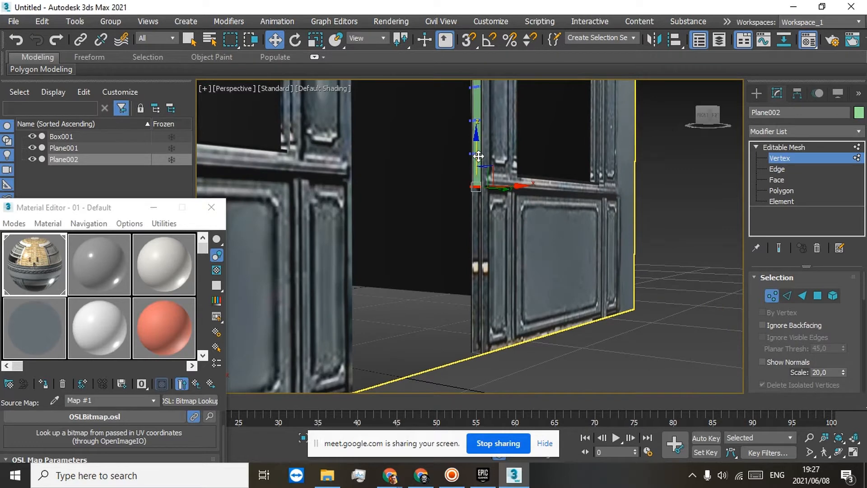
{"action": "left_click_drag", "start_coordinate": [479, 156], "coordinate": [478, 266]}
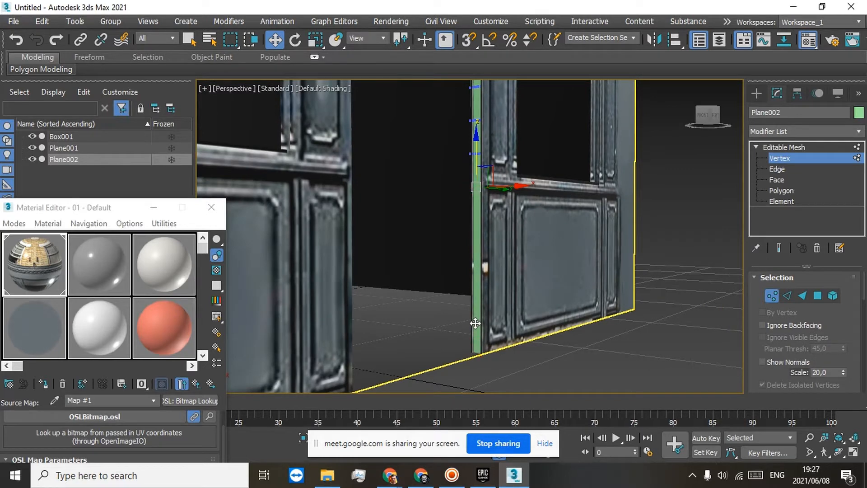
Step: Leave vertex editing and examine the filled doorway side and both ground-floor facades of the building
{"action": "middle_click_drag", "start_coordinate": [470, 194], "coordinate": [448, 282]}
{"action": "scroll", "coordinate": [449, 246], "scroll_direction": "down", "scroll_amount": 4}
{"action": "scroll", "coordinate": [454, 226], "scroll_direction": "up", "scroll_amount": 3}
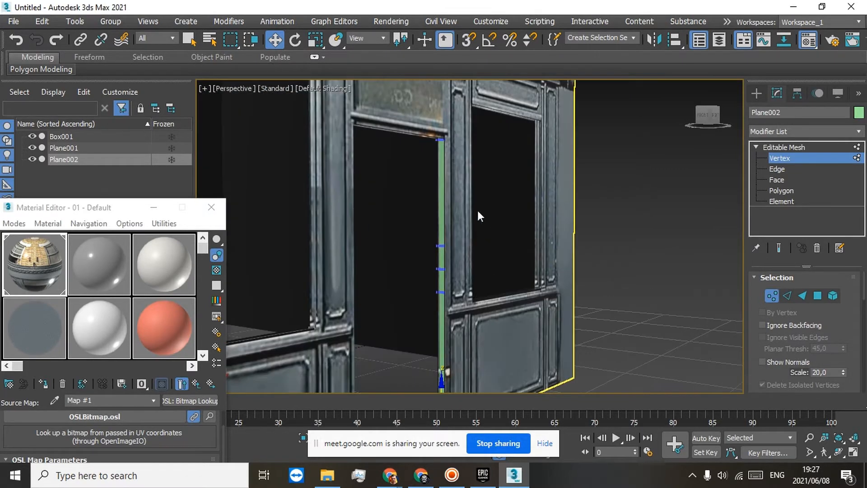
{"action": "left_click_drag", "start_coordinate": [715, 118], "coordinate": [701, 135]}
{"action": "scroll", "coordinate": [434, 150], "scroll_direction": "down", "scroll_amount": 5}
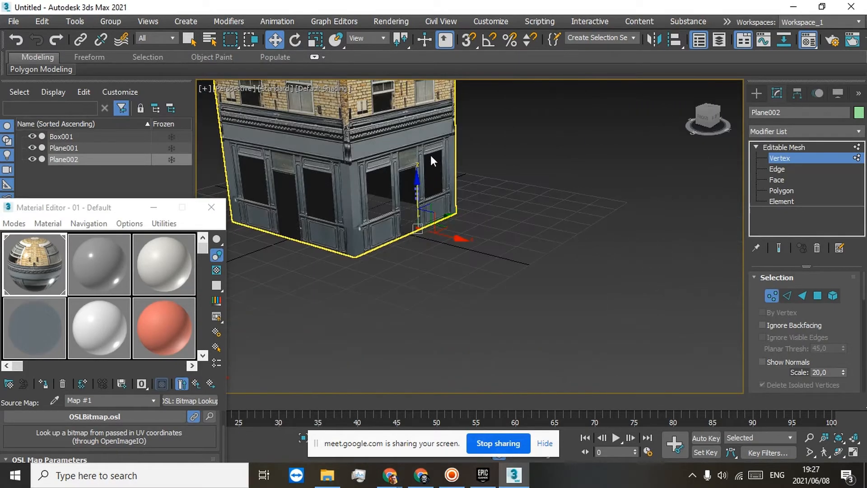
{"action": "scroll", "coordinate": [430, 156], "scroll_direction": "up", "scroll_amount": 2}
{"action": "middle_click_drag", "start_coordinate": [430, 156], "coordinate": [445, 230]}
{"action": "scroll", "coordinate": [445, 230], "scroll_direction": "down", "scroll_amount": 5}
{"action": "left_click", "coordinate": [787, 148]}
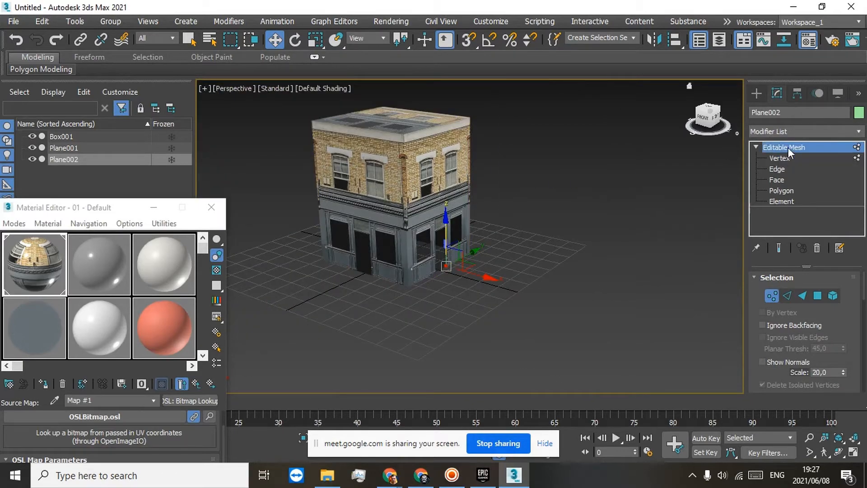
{"action": "left_click_drag", "start_coordinate": [704, 120], "coordinate": [698, 105]}
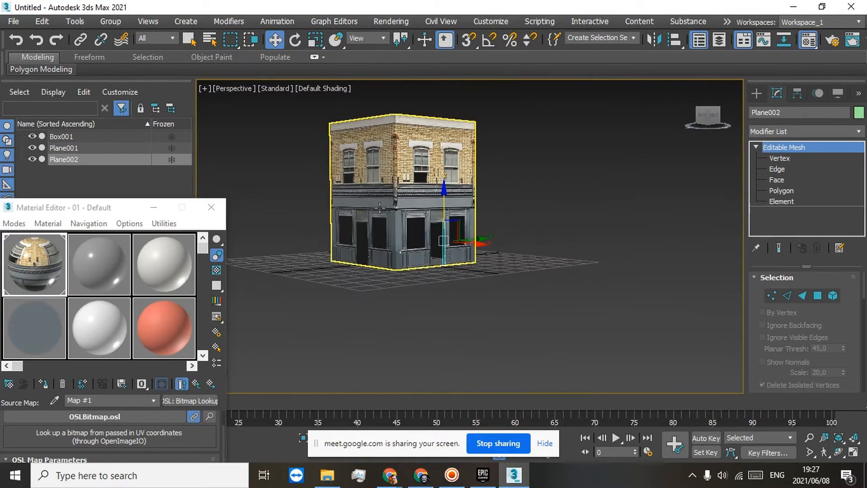
{"action": "scroll", "coordinate": [390, 198], "scroll_direction": "up", "scroll_amount": 5}
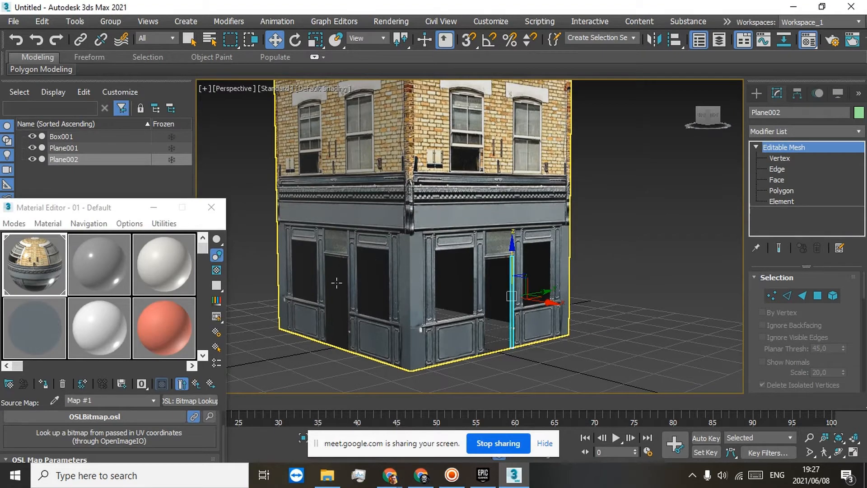
{"action": "scroll", "coordinate": [336, 283], "scroll_direction": "up", "scroll_amount": 5}
{"action": "scroll", "coordinate": [324, 255], "scroll_direction": "down", "scroll_amount": 5}
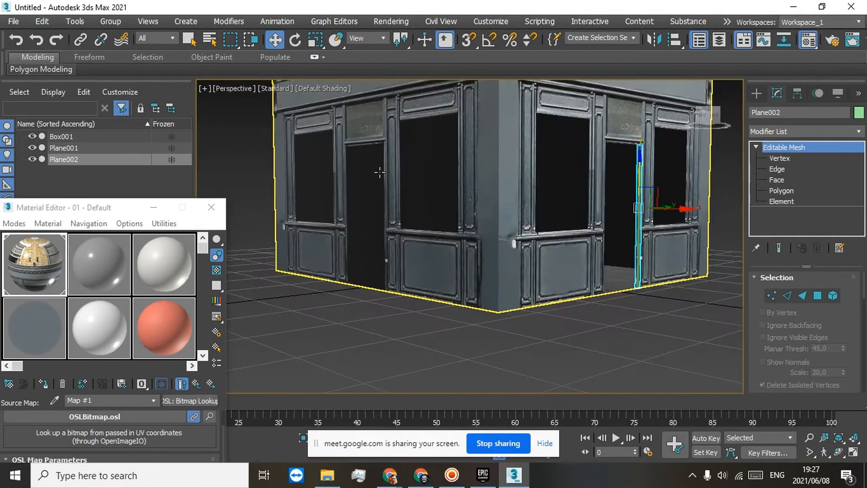
Step: Switch to File Explorer, open the Fisade folder inside Textures > Buildings on drive D, and look through its facade images
{"action": "left_click", "coordinate": [327, 475]}
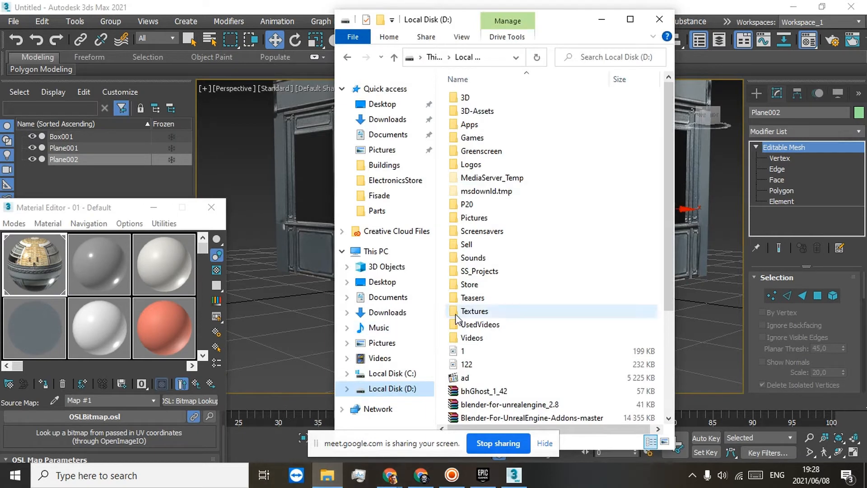
{"action": "double_click", "coordinate": [474, 311]}
{"action": "double_click", "coordinate": [475, 113]}
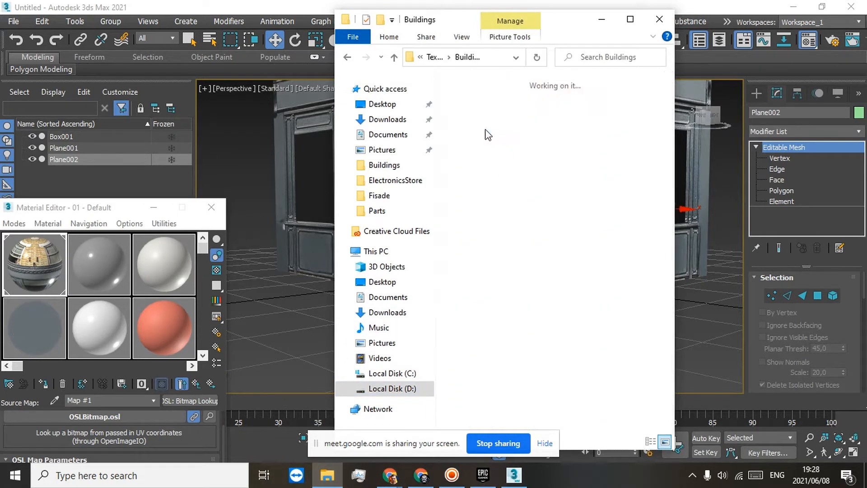
{"action": "double_click", "coordinate": [473, 104]}
{"action": "scroll", "coordinate": [587, 181], "scroll_direction": "down", "scroll_amount": 5}
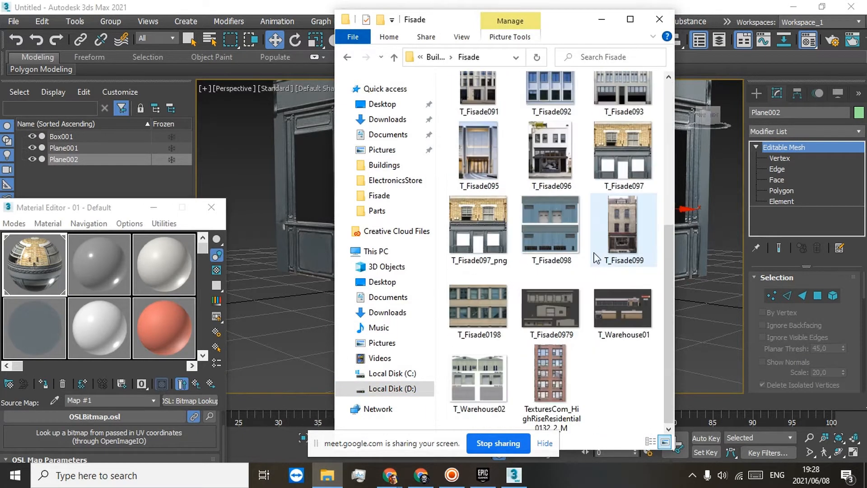
{"action": "scroll", "coordinate": [603, 191], "scroll_direction": "up", "scroll_amount": 4}
{"action": "scroll", "coordinate": [609, 337], "scroll_direction": "down", "scroll_amount": 3}
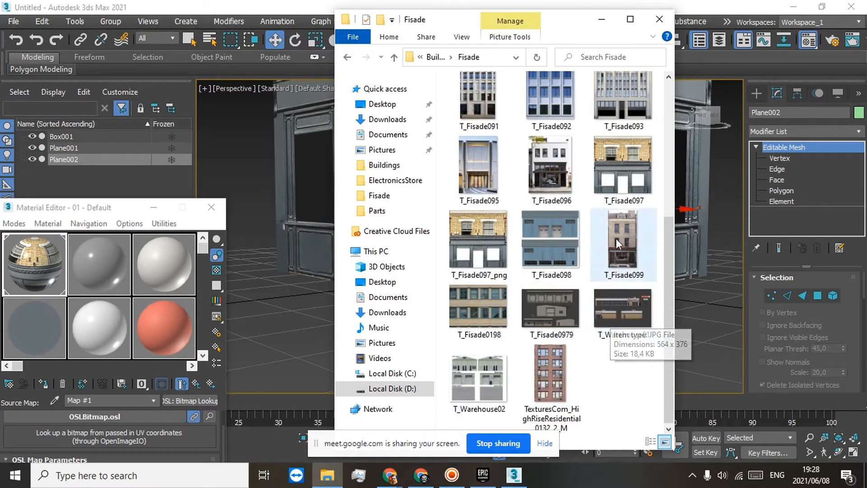
Step: Open the T_Fisade097 image for editing in Paint and activate the Select tool over its shopfront area
{"action": "right_click", "coordinate": [605, 152]}
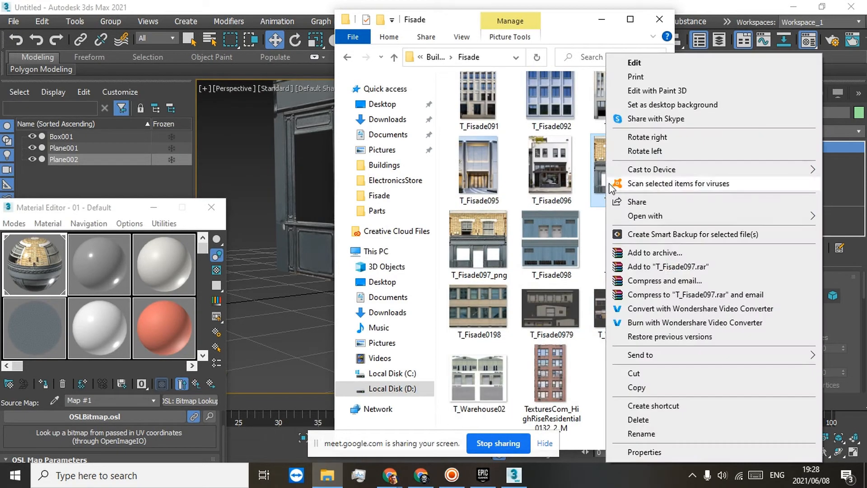
{"action": "left_click", "coordinate": [643, 66]}
{"action": "scroll", "coordinate": [461, 266], "scroll_direction": "down", "scroll_amount": 5}
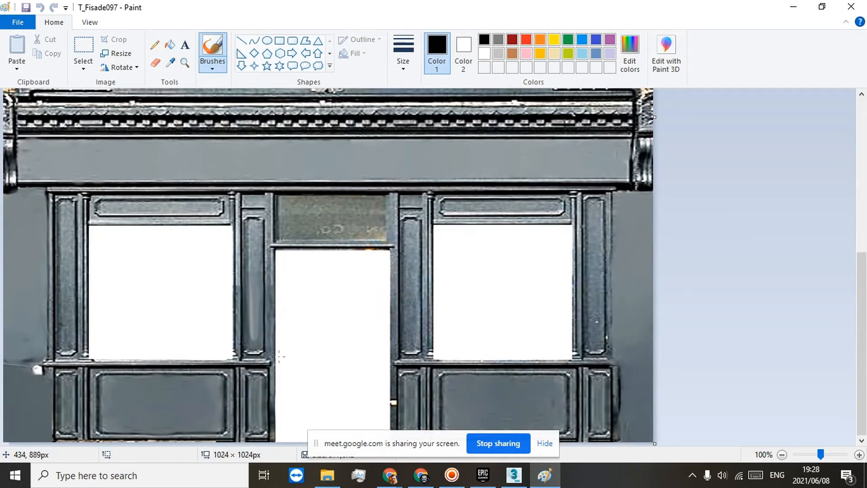
{"action": "left_click", "coordinate": [83, 45]}
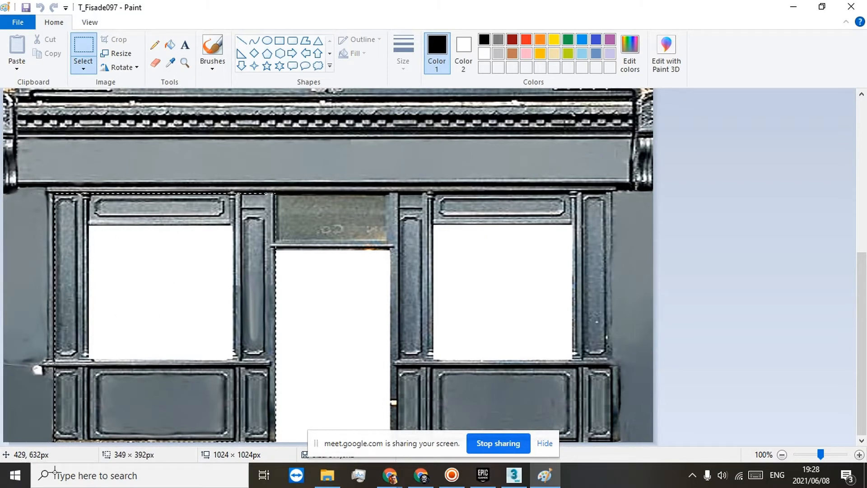
Step: Switch to the Google Meet call, admit the waiting participant, and return to the facade image in Paint
{"action": "left_click", "coordinate": [421, 475]}
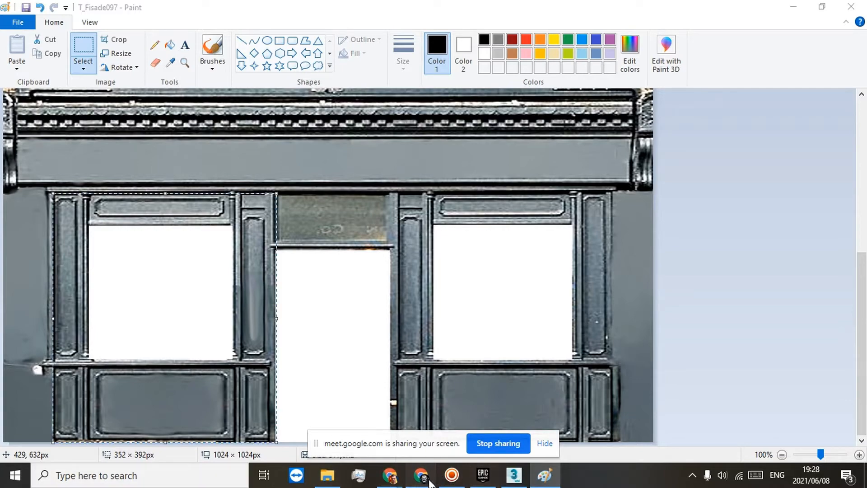
{"action": "left_click", "coordinate": [111, 10]}
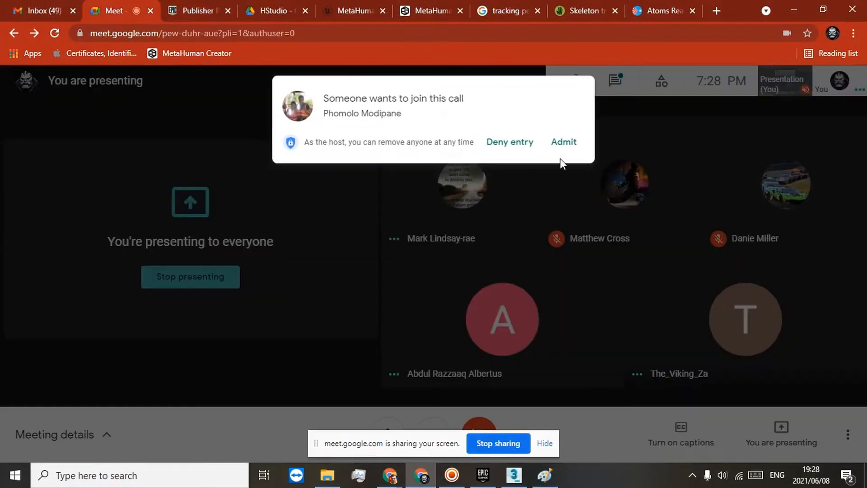
{"action": "left_click", "coordinate": [563, 142]}
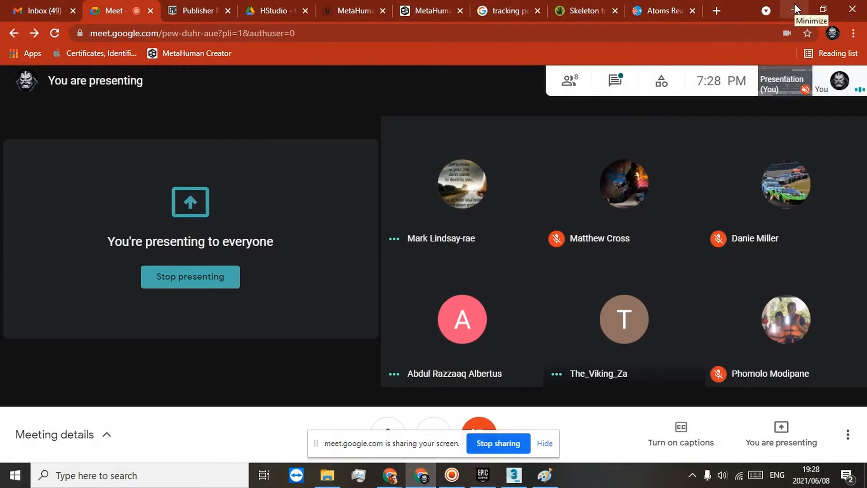
{"action": "left_click", "coordinate": [794, 8]}
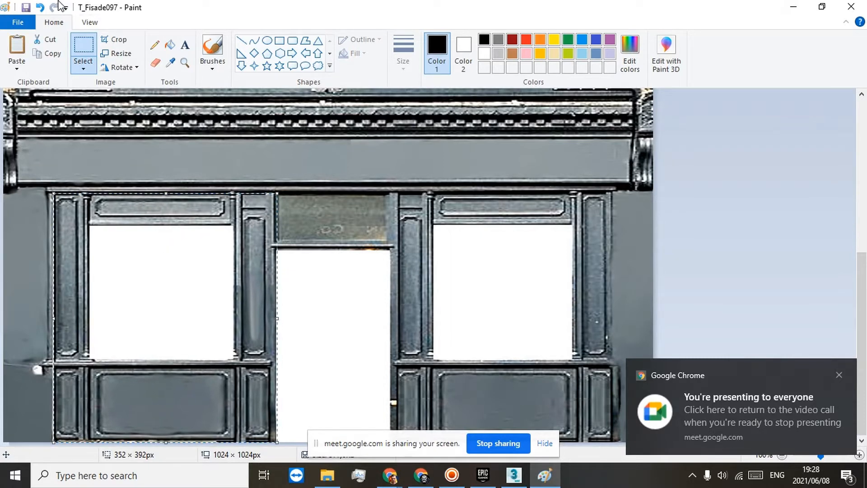
Step: Paste a copy of the left window section, place it over the doorway and narrow it to 304 px wide
{"action": "left_click", "coordinate": [40, 9]}
{"action": "left_click", "coordinate": [16, 45]}
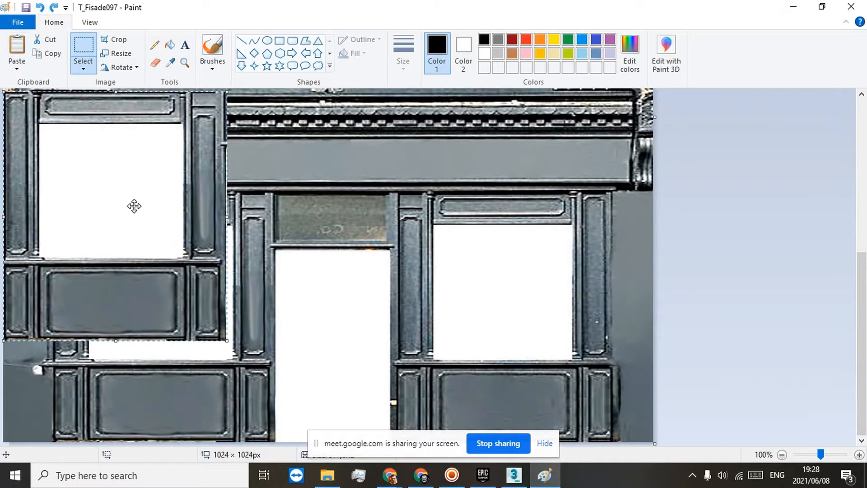
{"action": "left_click_drag", "start_coordinate": [133, 206], "coordinate": [354, 301]}
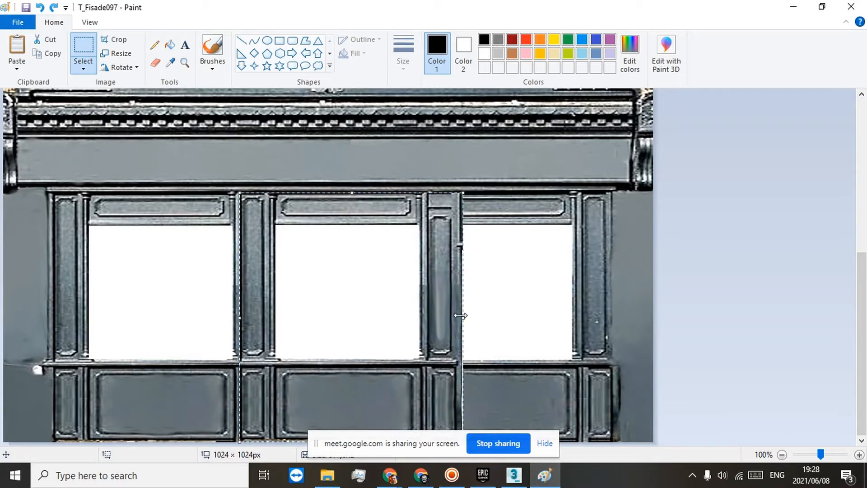
{"action": "left_click_drag", "start_coordinate": [460, 315], "coordinate": [433, 318]}
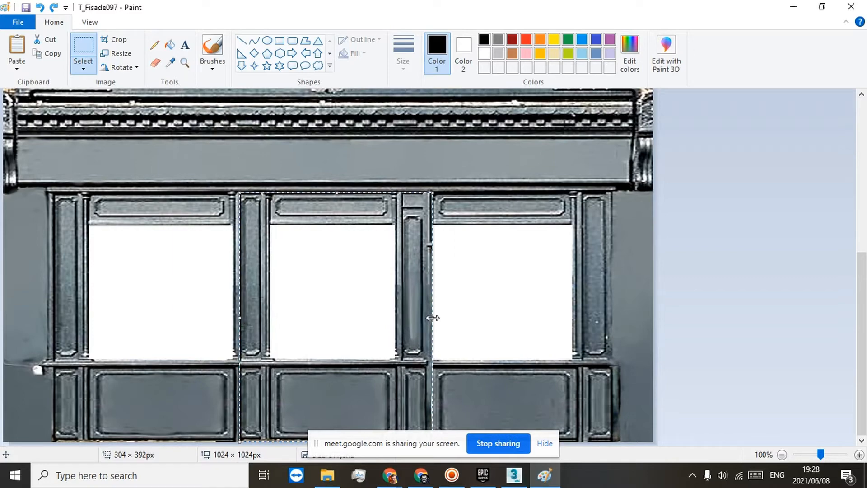
{"action": "left_click", "coordinate": [539, 195]}
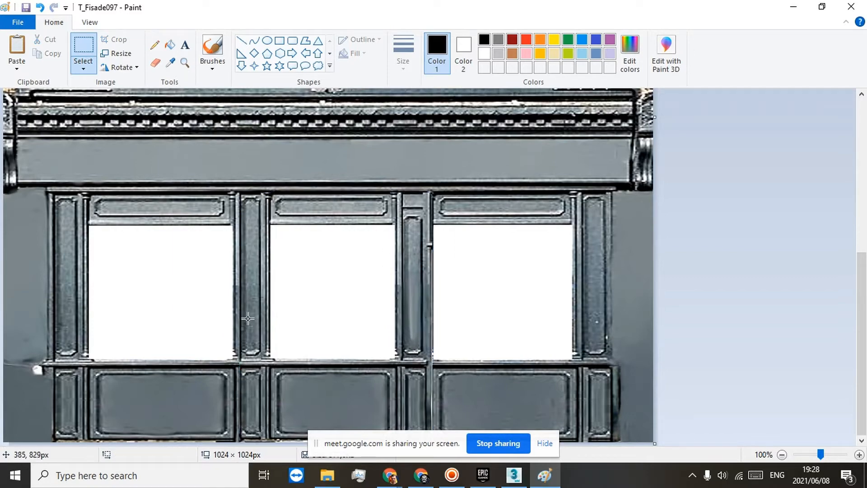
Step: Look over the whole edited facade image, save it and close Paint
{"action": "scroll", "coordinate": [247, 318], "scroll_direction": "up", "scroll_amount": 3}
{"action": "scroll", "coordinate": [69, 266], "scroll_direction": "down", "scroll_amount": 3}
{"action": "scroll", "coordinate": [141, 112], "scroll_direction": "up", "scroll_amount": 3}
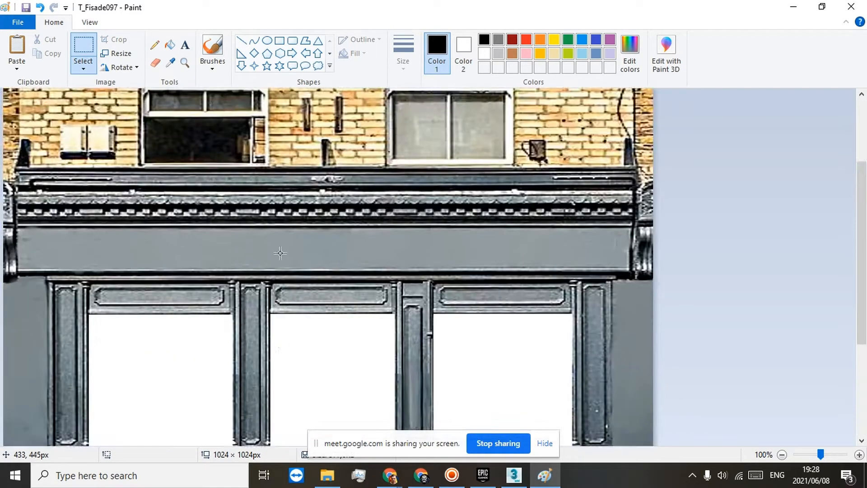
{"action": "scroll", "coordinate": [324, 271], "scroll_direction": "down", "scroll_amount": 3}
{"action": "scroll", "coordinate": [311, 262], "scroll_direction": "up", "scroll_amount": 3}
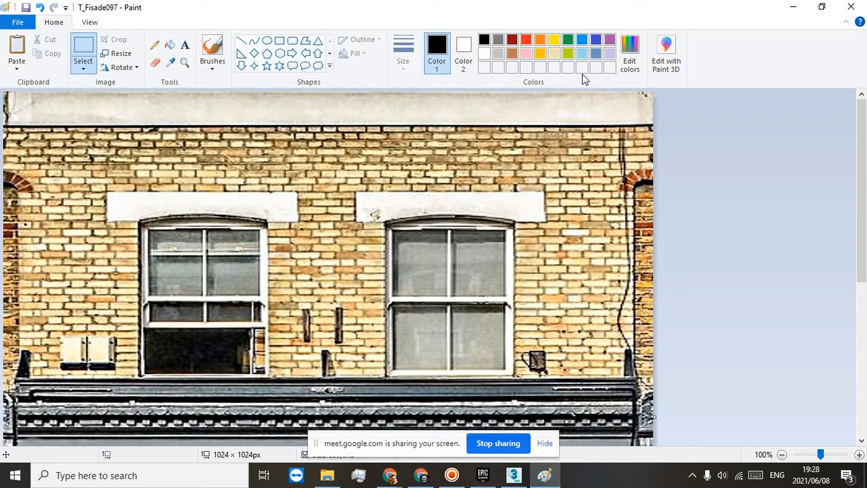
{"action": "left_click", "coordinate": [851, 7]}
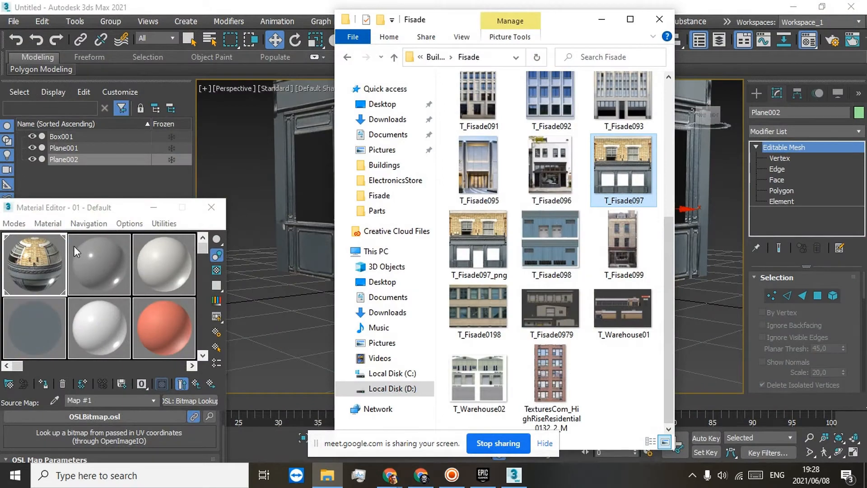
Step: Switch to 3ds Max and assign a Bitmap Lookup map with the T_Fisade097 image to the second material's Base Color
{"action": "left_click", "coordinate": [96, 262]}
{"action": "left_click", "coordinate": [104, 412]}
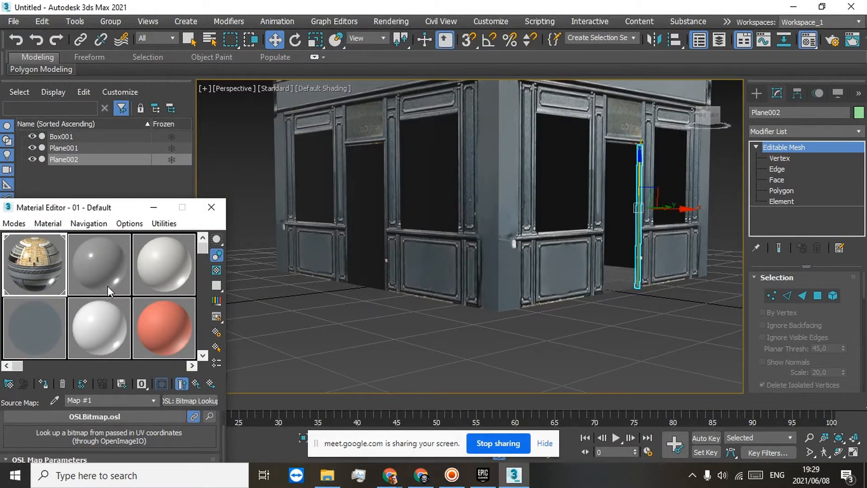
{"action": "left_click", "coordinate": [108, 286]}
{"action": "scroll", "coordinate": [121, 432], "scroll_direction": "down", "scroll_amount": 10}
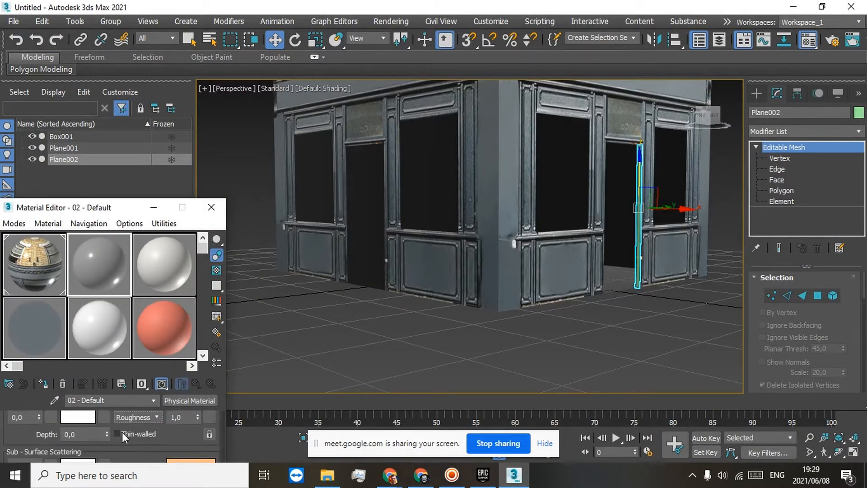
{"action": "scroll", "coordinate": [122, 432], "scroll_direction": "down", "scroll_amount": 12}
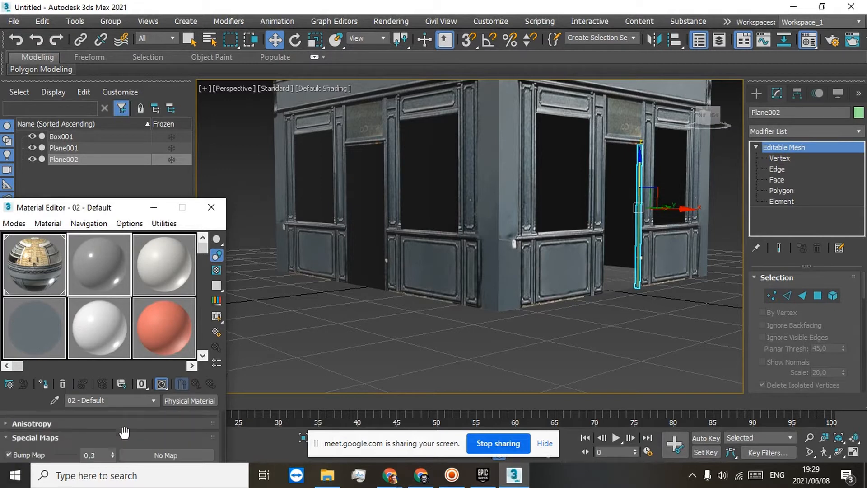
{"action": "scroll", "coordinate": [123, 433], "scroll_direction": "down", "scroll_amount": 3}
{"action": "scroll", "coordinate": [137, 429], "scroll_direction": "up", "scroll_amount": 1}
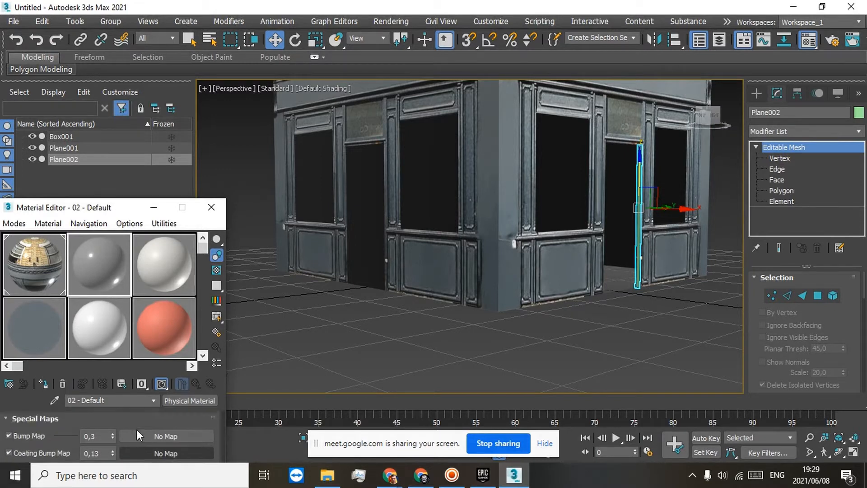
{"action": "scroll", "coordinate": [139, 432], "scroll_direction": "down", "scroll_amount": 3}
{"action": "left_click", "coordinate": [139, 445]}
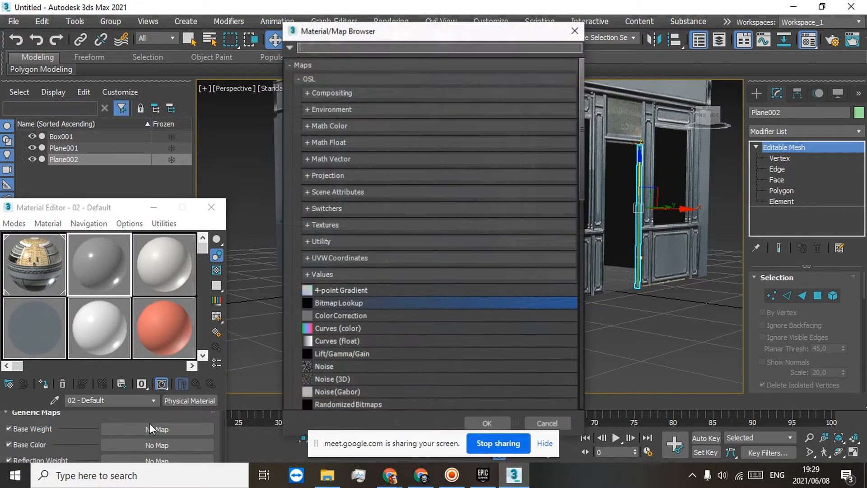
{"action": "double_click", "coordinate": [372, 305]}
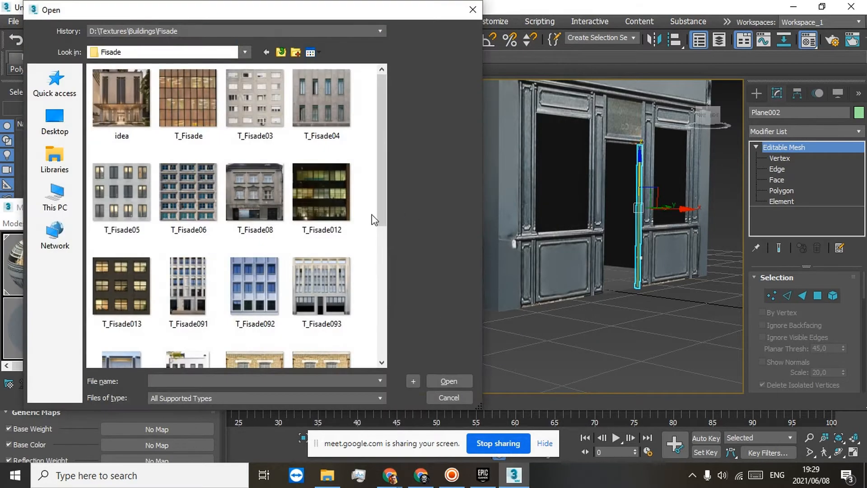
{"action": "scroll", "coordinate": [301, 199], "scroll_direction": "down", "scroll_amount": 5}
{"action": "double_click", "coordinate": [251, 136]}
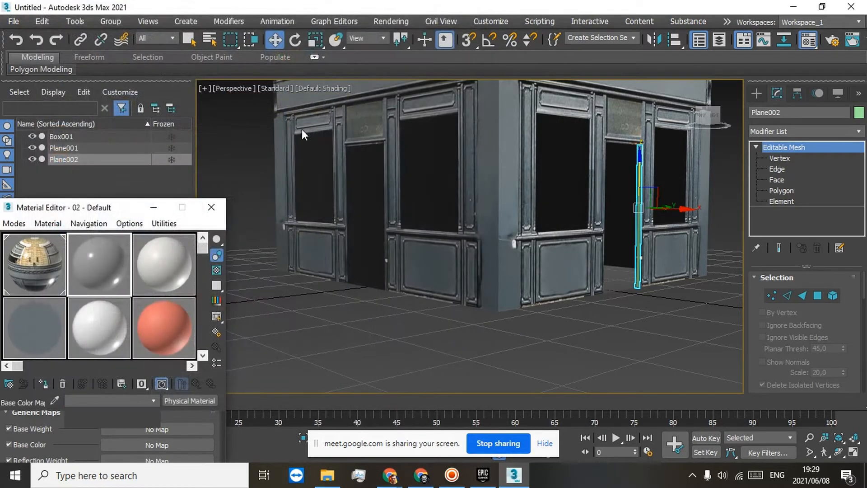
Step: Select all polygons of the building's front facade and apply the 02 - Default material to them
{"action": "scroll", "coordinate": [424, 190], "scroll_direction": "down", "scroll_amount": 10}
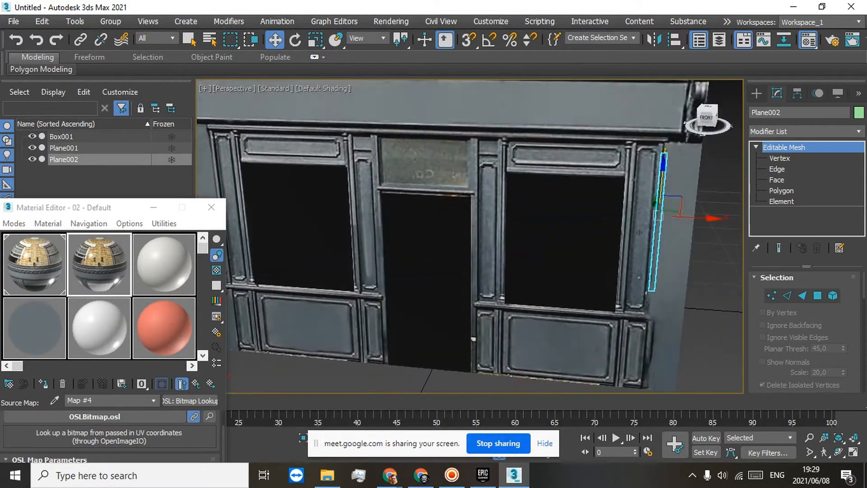
{"action": "left_click", "coordinate": [404, 199]}
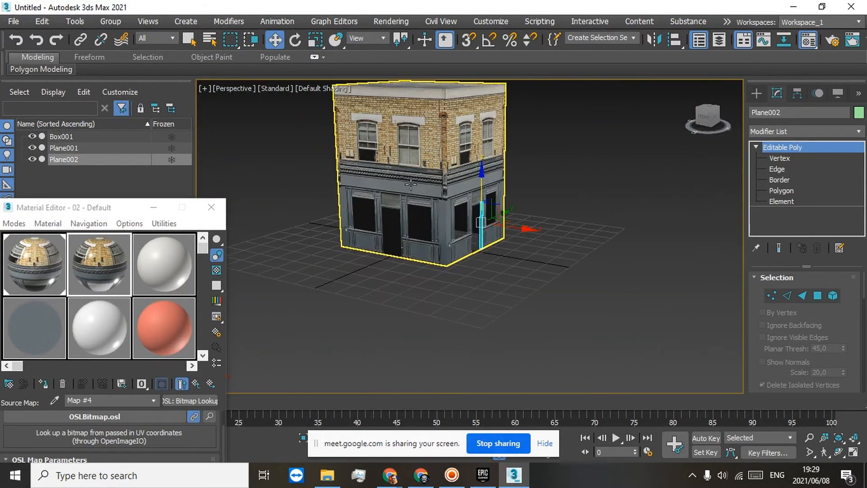
{"action": "left_click", "coordinate": [781, 201]}
{"action": "left_click", "coordinate": [405, 206]}
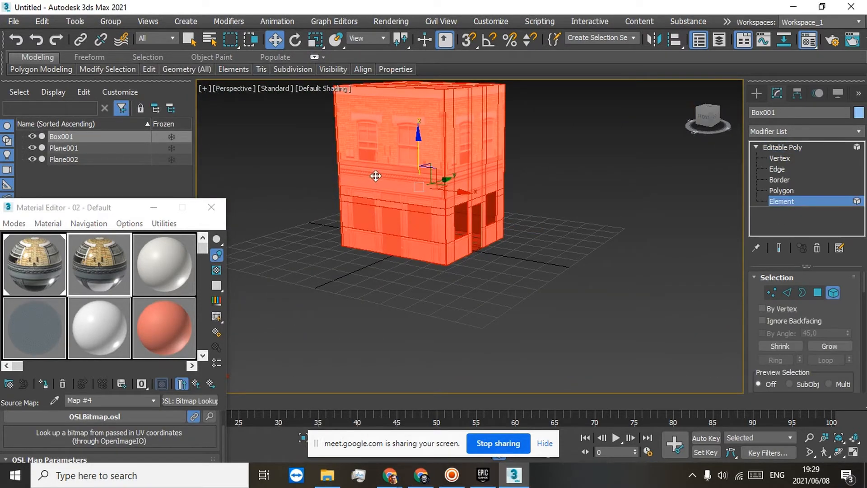
{"action": "left_click", "coordinate": [780, 191]}
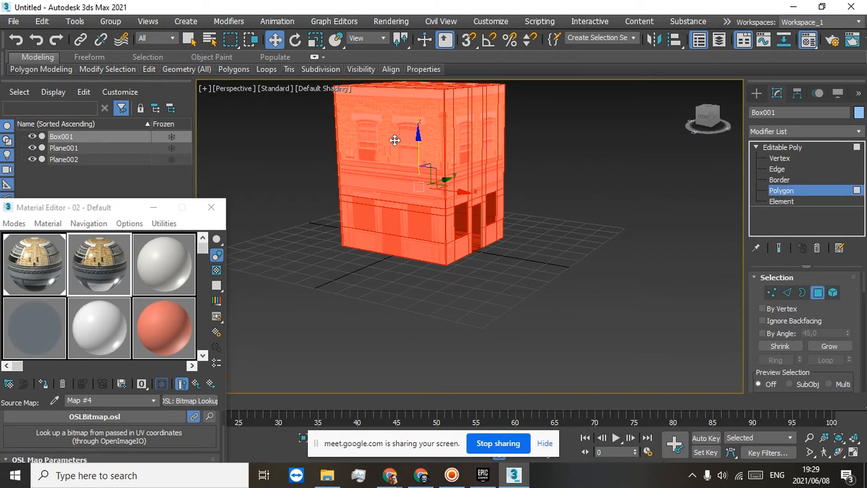
{"action": "left_click", "coordinate": [397, 187]}
{"action": "scroll", "coordinate": [394, 198], "scroll_direction": "up", "scroll_amount": 6}
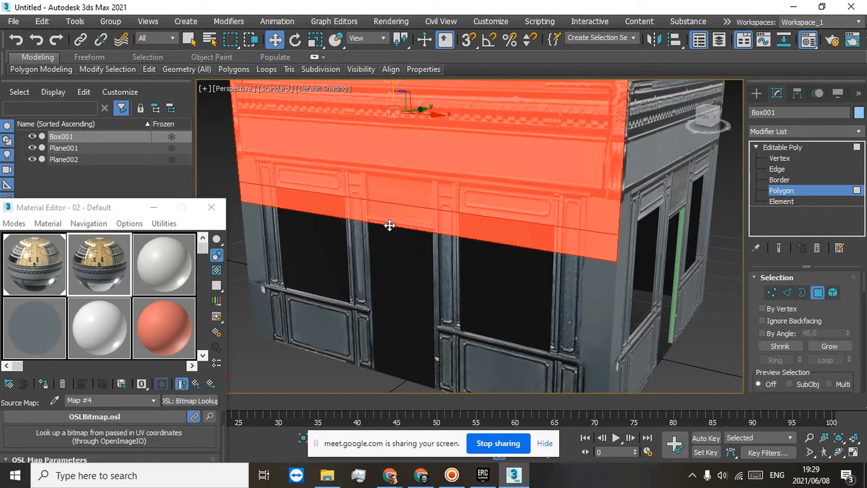
{"action": "left_click", "coordinate": [388, 228], "text": "ctrl"}
{"action": "left_click", "coordinate": [343, 322], "text": "ctrl"}
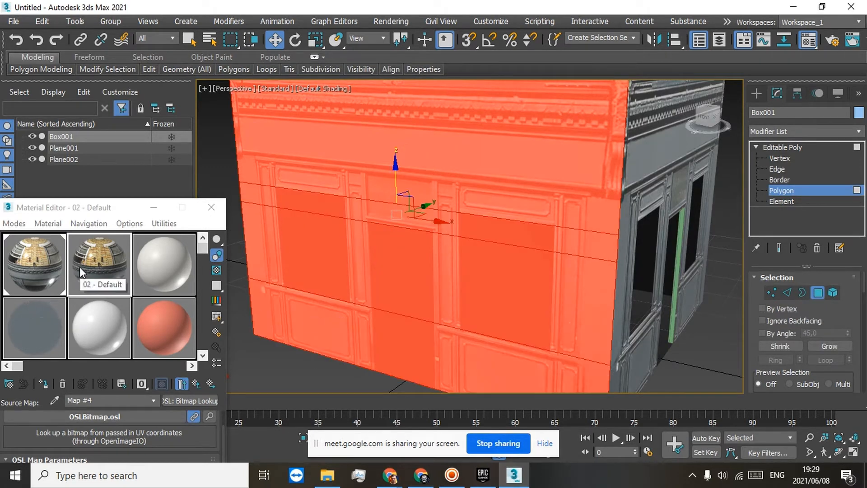
{"action": "scroll", "coordinate": [410, 258], "scroll_direction": "down", "scroll_amount": 4}
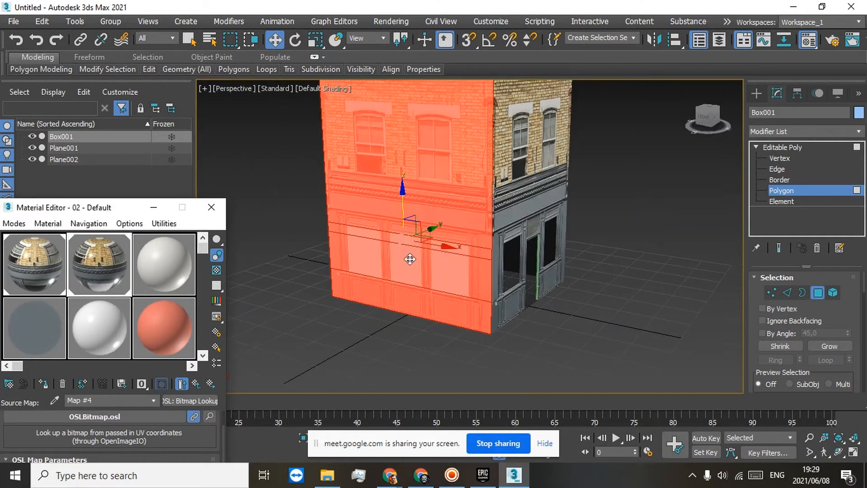
{"action": "left_click", "coordinate": [632, 221]}
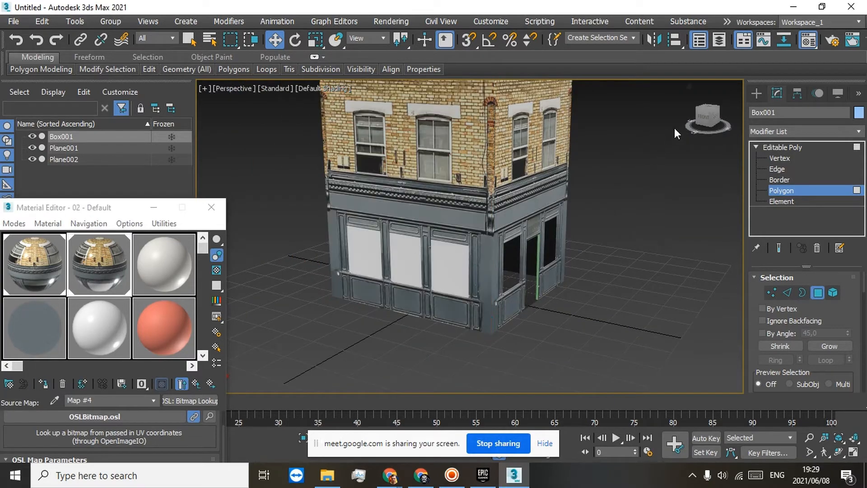
Step: Select every polygon of the building's back facade and assign the 02 - Default material to the selection
{"action": "mouse_move", "coordinate": [706, 116]}
{"action": "left_mouse_down"}
{"action": "mouse_move", "coordinate": [657, 125]}
{"action": "mouse_move", "coordinate": [718, 108]}
{"action": "mouse_move", "coordinate": [691, 112]}
{"action": "mouse_move", "coordinate": [711, 103]}
{"action": "mouse_move", "coordinate": [701, 112]}
{"action": "mouse_move", "coordinate": [713, 118]}
{"action": "left_mouse_up"}
{"action": "scroll", "coordinate": [479, 276], "scroll_direction": "up", "scroll_amount": 4}
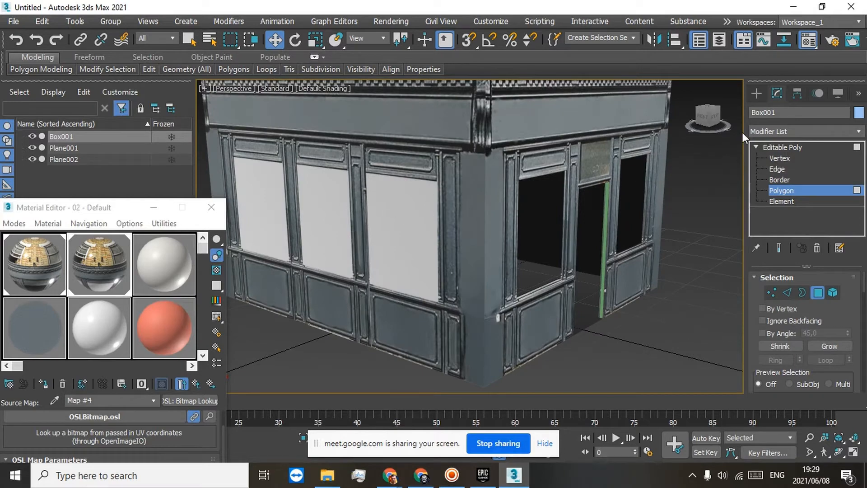
{"action": "left_click_drag", "start_coordinate": [708, 116], "coordinate": [711, 119]}
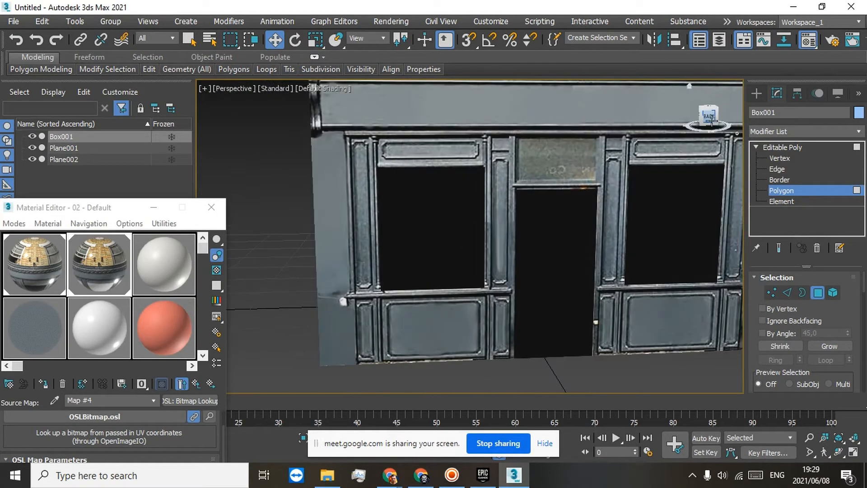
{"action": "left_click", "coordinate": [419, 175]}
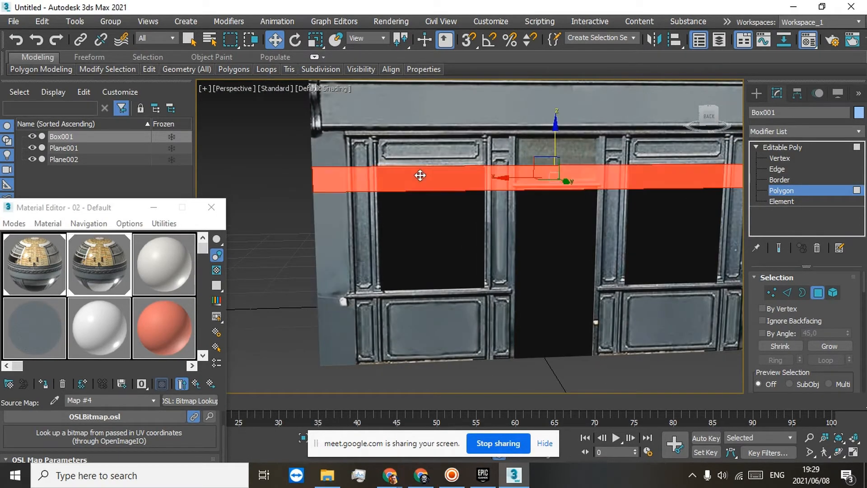
{"action": "left_click", "coordinate": [440, 216], "text": "ctrl"}
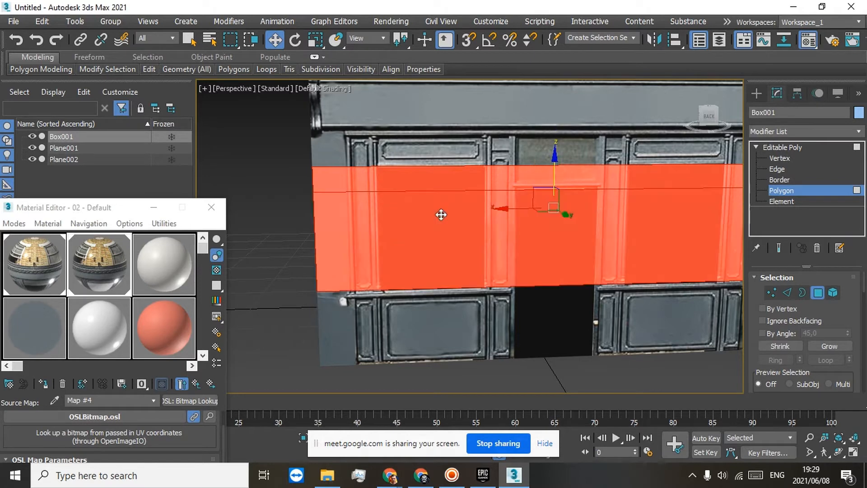
{"action": "left_click", "coordinate": [437, 138], "text": "ctrl"}
{"action": "left_click", "coordinate": [433, 320], "text": "ctrl"}
{"action": "scroll", "coordinate": [443, 274], "scroll_direction": "down", "scroll_amount": 4}
{"action": "middle_click_drag", "start_coordinate": [430, 194], "coordinate": [431, 324]}
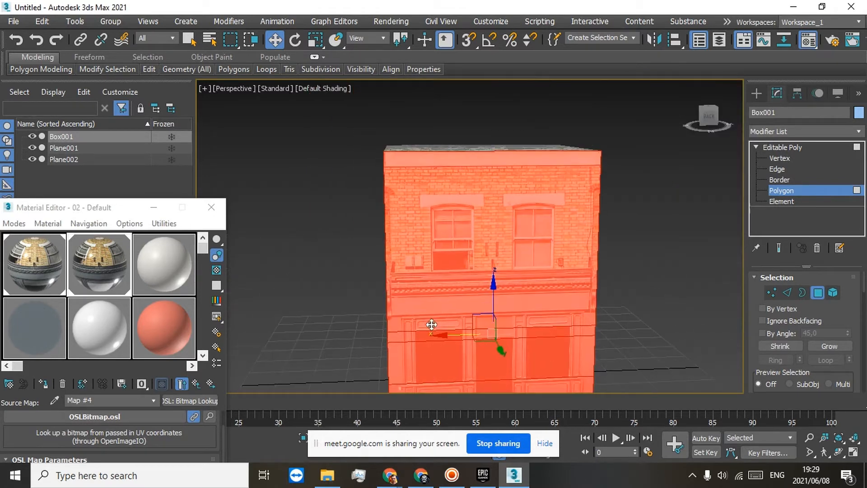
{"action": "left_click", "coordinate": [43, 383]}
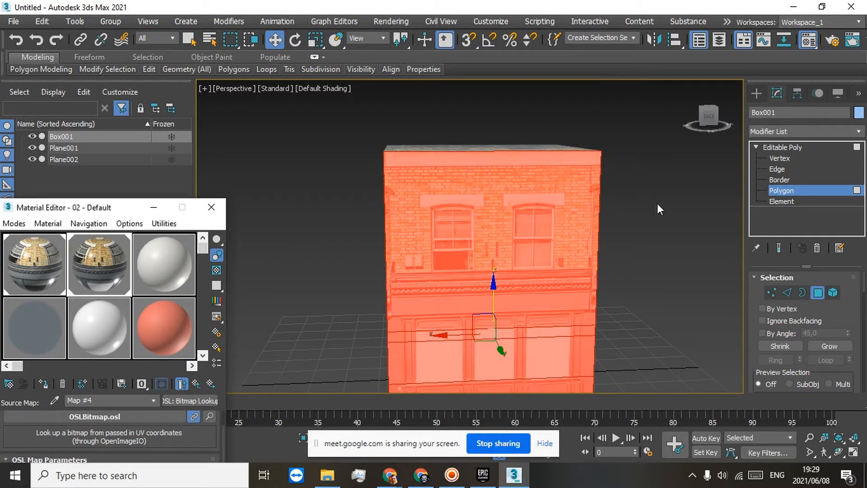
Step: Select all the tall upper-storey polygons across the building's left facade
{"action": "left_click_drag", "start_coordinate": [707, 127], "coordinate": [616, 125]}
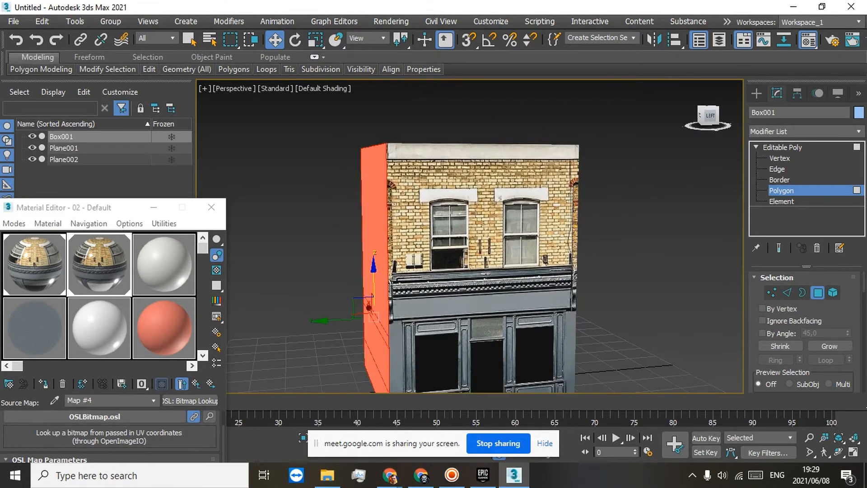
{"action": "left_click", "coordinate": [447, 256]}
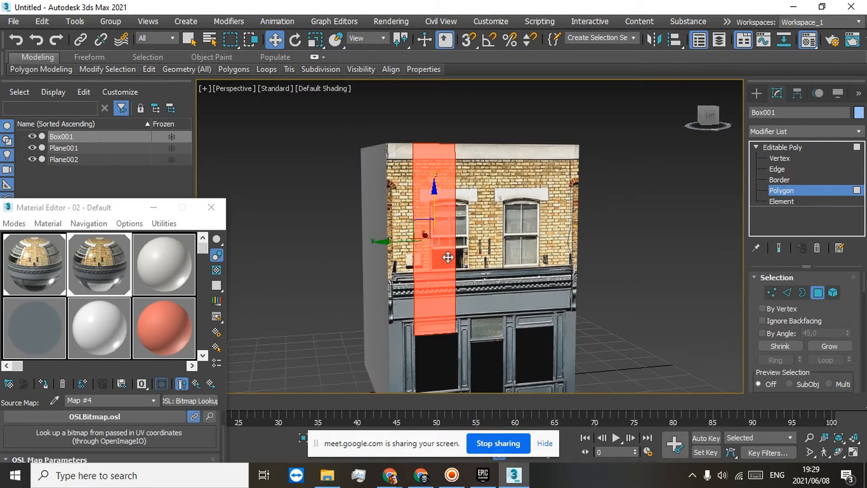
{"action": "left_click", "coordinate": [399, 199], "text": "ctrl"}
{"action": "left_click", "coordinate": [478, 197], "text": "ctrl"}
{"action": "left_click", "coordinate": [522, 188], "text": "ctrl"}
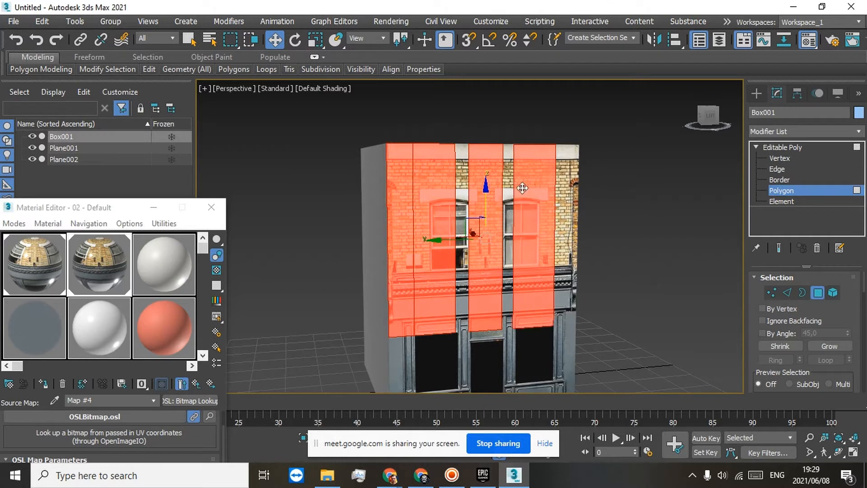
{"action": "left_click", "coordinate": [560, 182], "text": "ctrl"}
{"action": "left_click", "coordinate": [513, 188], "text": "ctrl"}
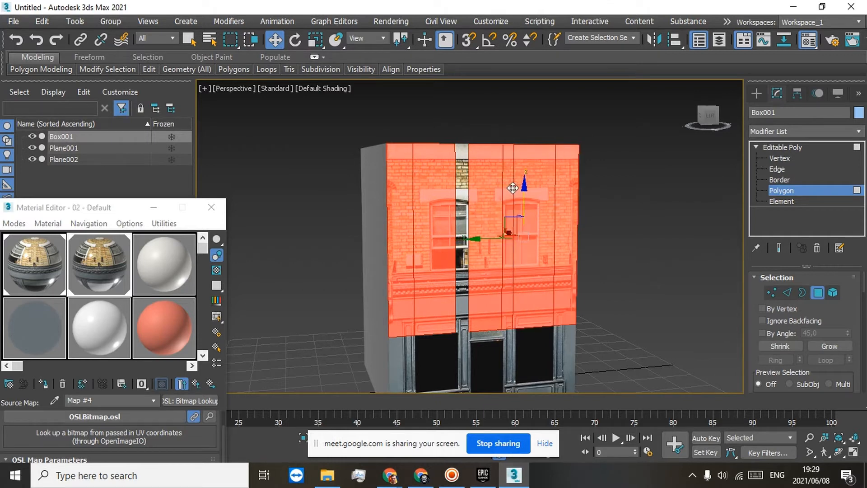
{"action": "left_click", "coordinate": [466, 193], "text": "ctrl"}
Step: Add the left facade's ground-floor polygons around the first shop window, above the doorway and second window, and at the far edge to the selection
{"action": "middle_click_drag", "start_coordinate": [482, 351], "coordinate": [452, 212]}
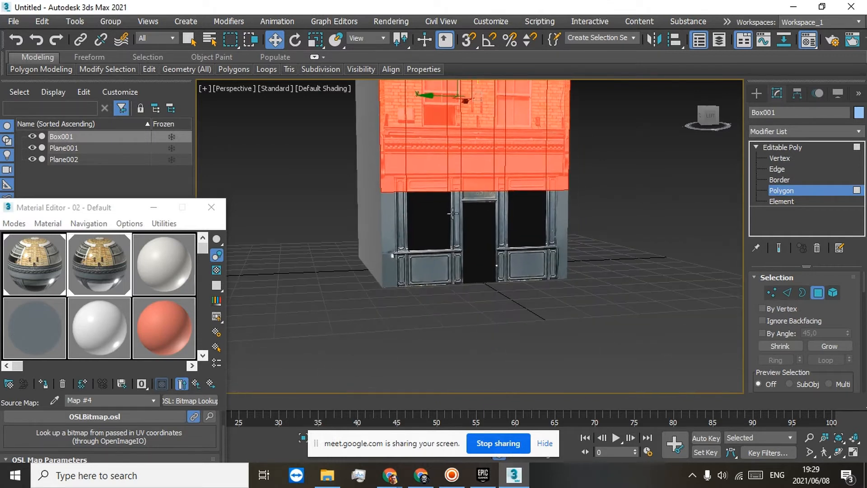
{"action": "left_click", "coordinate": [390, 220], "text": "ctrl"}
{"action": "left_click", "coordinate": [422, 197], "text": "ctrl"}
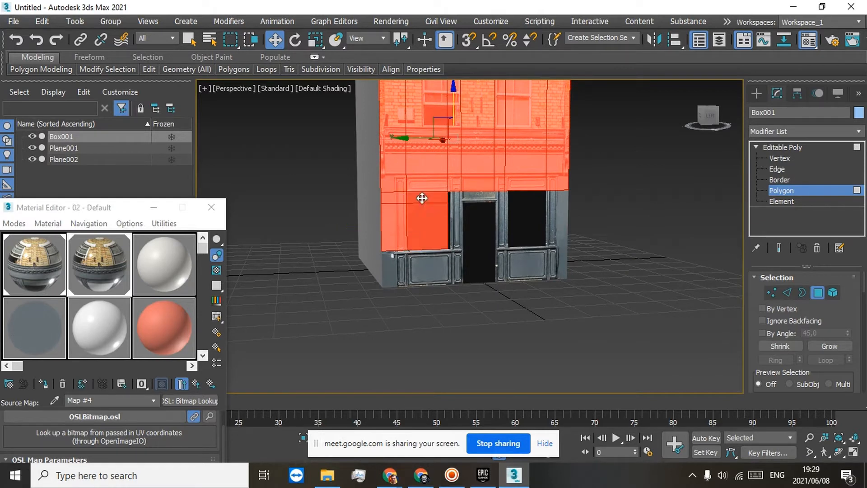
{"action": "left_click", "coordinate": [457, 197], "text": "ctrl"}
{"action": "left_click", "coordinate": [468, 195], "text": "ctrl"}
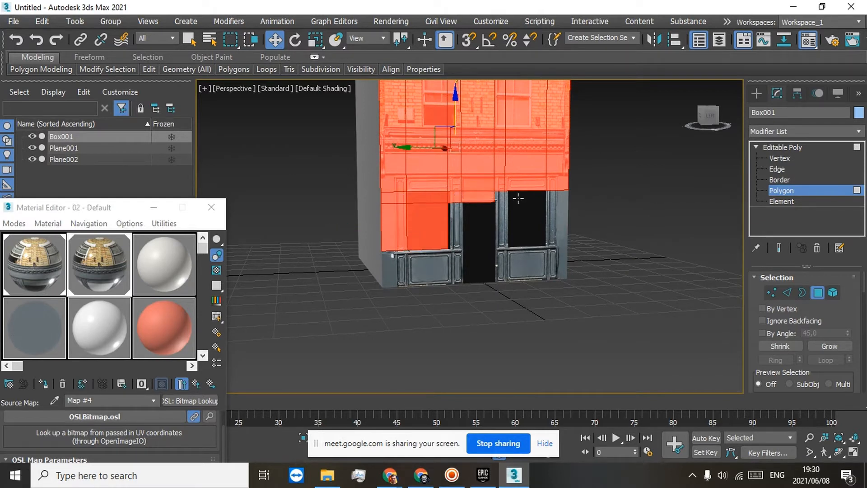
{"action": "left_click", "coordinate": [518, 198], "text": "ctrl"}
{"action": "left_click", "coordinate": [553, 201], "text": "ctrl"}
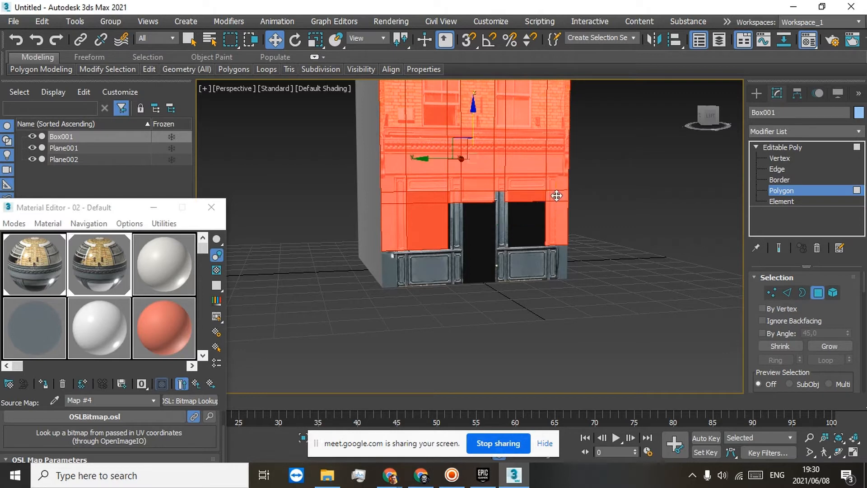
Step: Add the remaining ground-floor polygons of the left facade to the selection, assign the 02 - Default material to them and clear the selection
{"action": "left_click", "coordinate": [525, 234], "text": "ctrl"}
{"action": "left_click", "coordinate": [524, 253], "text": "ctrl"}
{"action": "left_click", "coordinate": [499, 251], "text": "ctrl"}
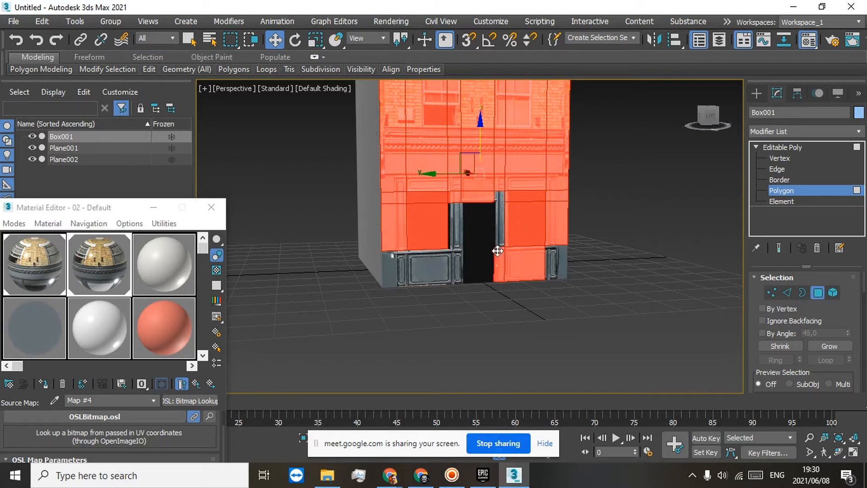
{"action": "left_click", "coordinate": [490, 226], "text": "ctrl"}
{"action": "left_click", "coordinate": [502, 221], "text": "ctrl"}
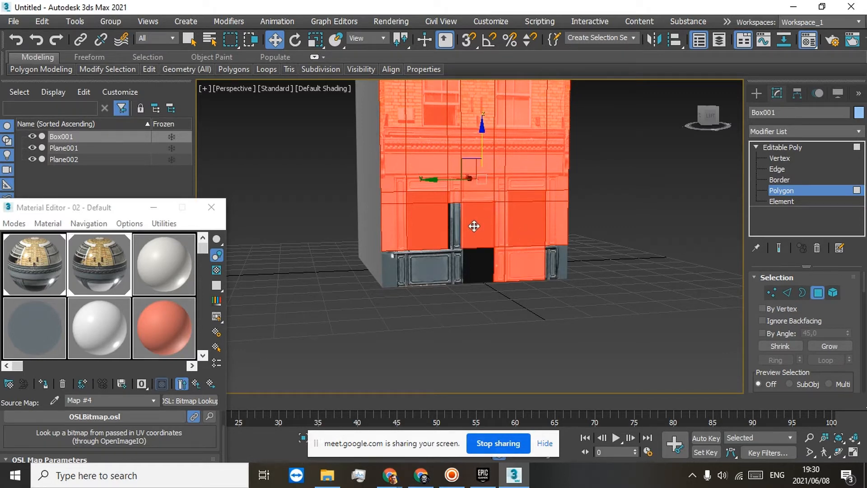
{"action": "left_click", "coordinate": [456, 228], "text": "ctrl"}
{"action": "left_click", "coordinate": [449, 268], "text": "ctrl"}
{"action": "left_click", "coordinate": [429, 267], "text": "ctrl"}
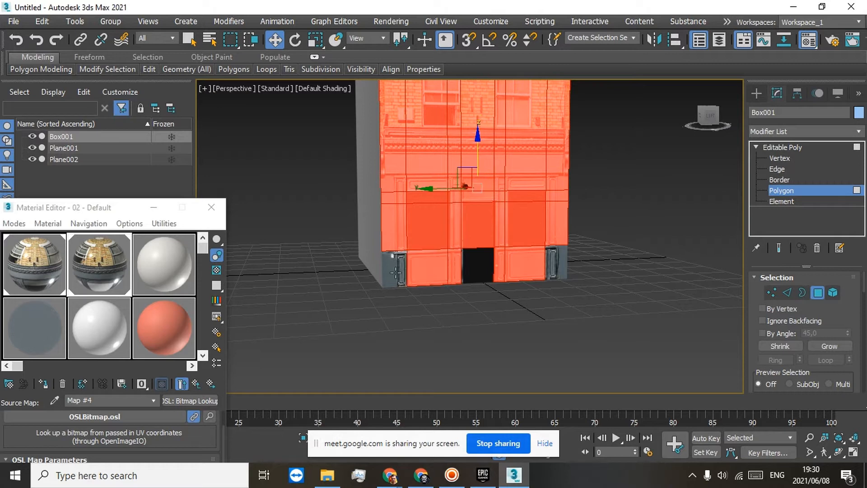
{"action": "left_click", "coordinate": [396, 273], "text": "ctrl"}
{"action": "left_click", "coordinate": [546, 257], "text": "ctrl"}
{"action": "left_click", "coordinate": [477, 258], "text": "ctrl"}
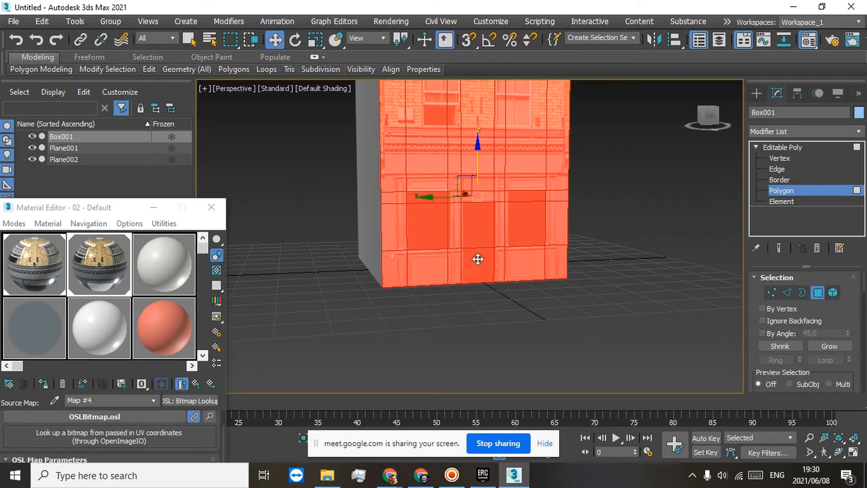
{"action": "left_click", "coordinate": [53, 382]}
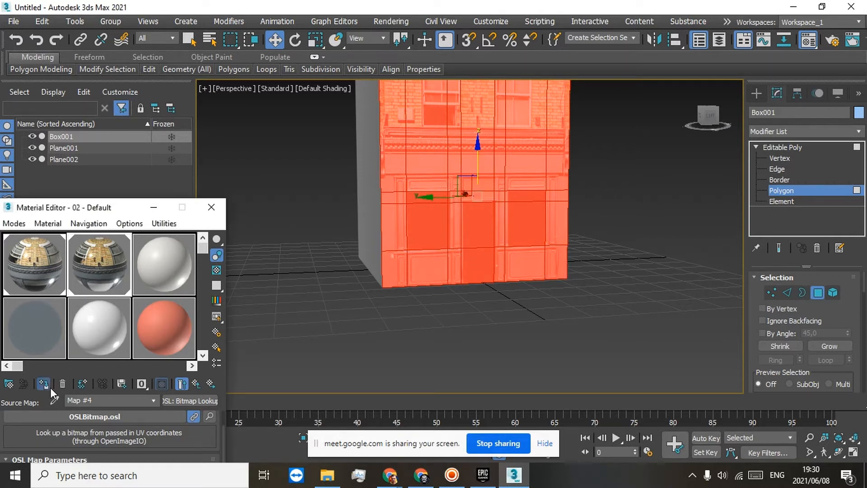
{"action": "left_click", "coordinate": [274, 294]}
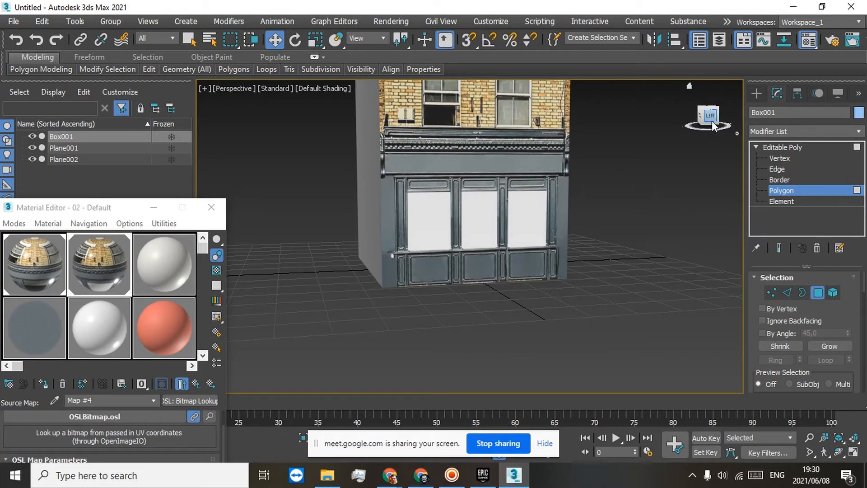
Step: Inspect the textured facades around the building and select the entire building body at Element level
{"action": "left_click_drag", "start_coordinate": [712, 127], "coordinate": [701, 137]}
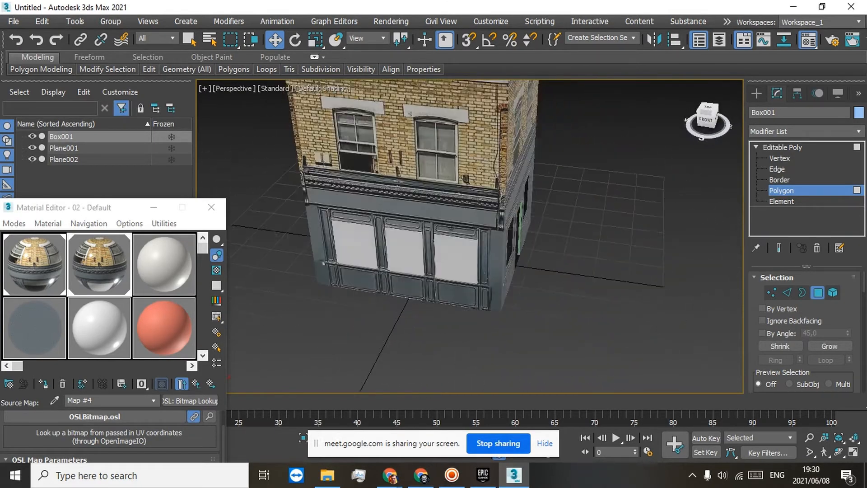
{"action": "middle_click_drag", "start_coordinate": [519, 266], "coordinate": [447, 260], "text": "alt"}
{"action": "scroll", "coordinate": [536, 167], "scroll_direction": "up", "scroll_amount": 5}
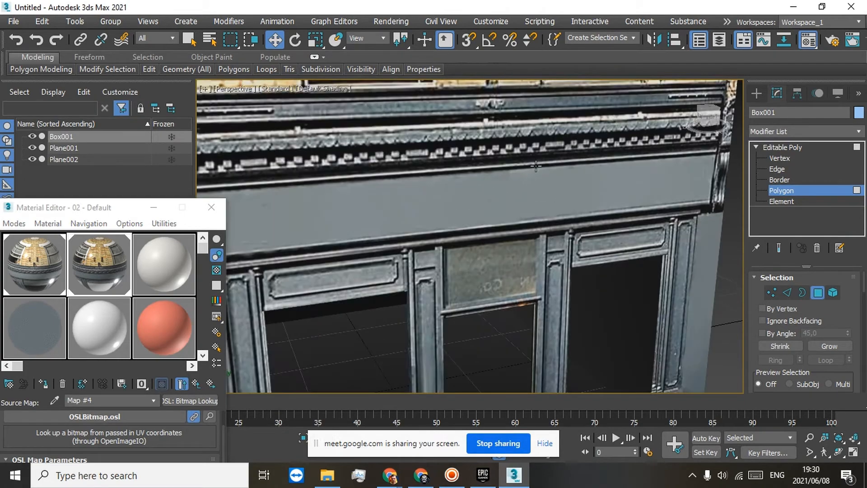
{"action": "scroll", "coordinate": [668, 122], "scroll_direction": "down", "scroll_amount": 4}
{"action": "left_click_drag", "start_coordinate": [708, 116], "coordinate": [728, 105]}
{"action": "middle_click_drag", "start_coordinate": [604, 205], "coordinate": [534, 299]}
{"action": "left_click", "coordinate": [771, 150]}
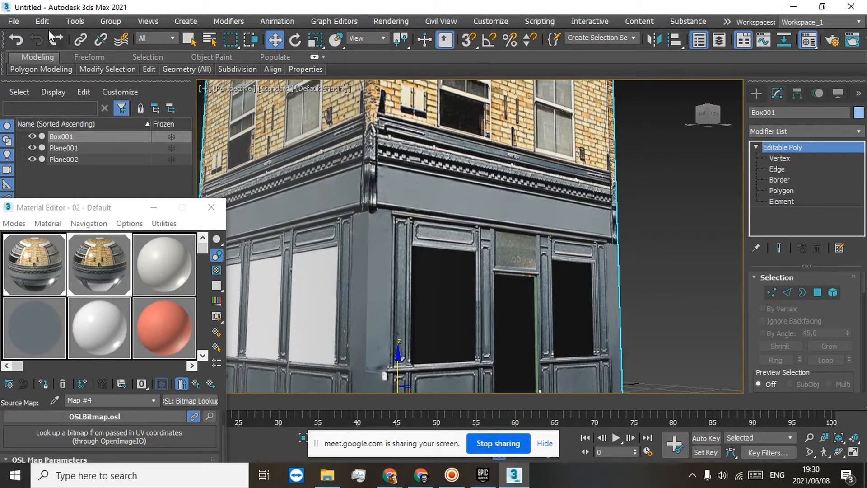
{"action": "left_click", "coordinate": [21, 37]}
{"action": "left_click", "coordinate": [770, 202]}
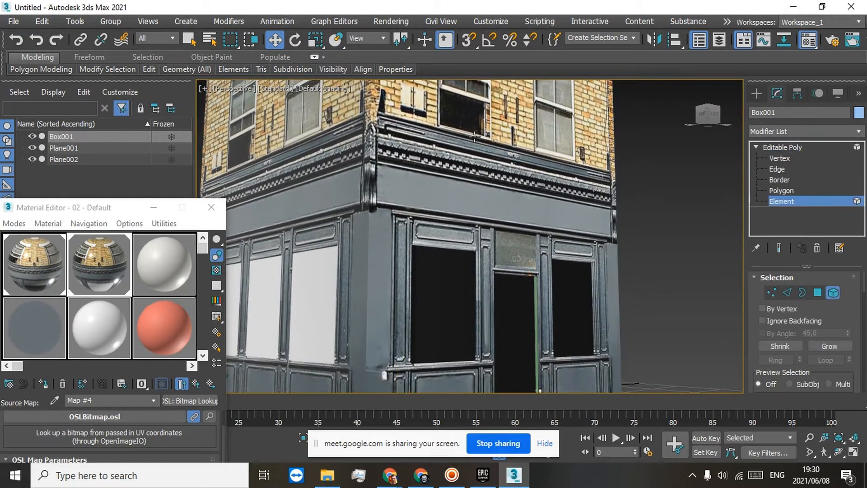
{"action": "left_click", "coordinate": [473, 136]}
Step: Add a Slice modifier to the selected building element
{"action": "left_click", "coordinate": [859, 132]}
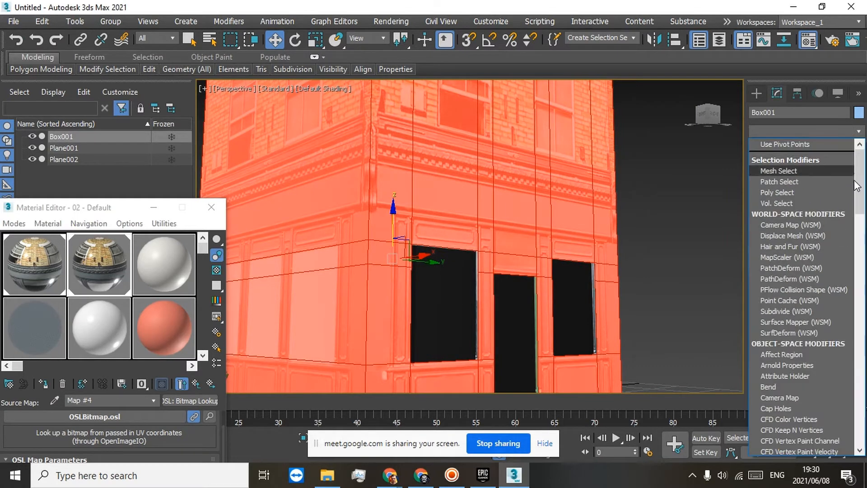
{"action": "scroll", "coordinate": [849, 407], "scroll_direction": "down", "scroll_amount": 15}
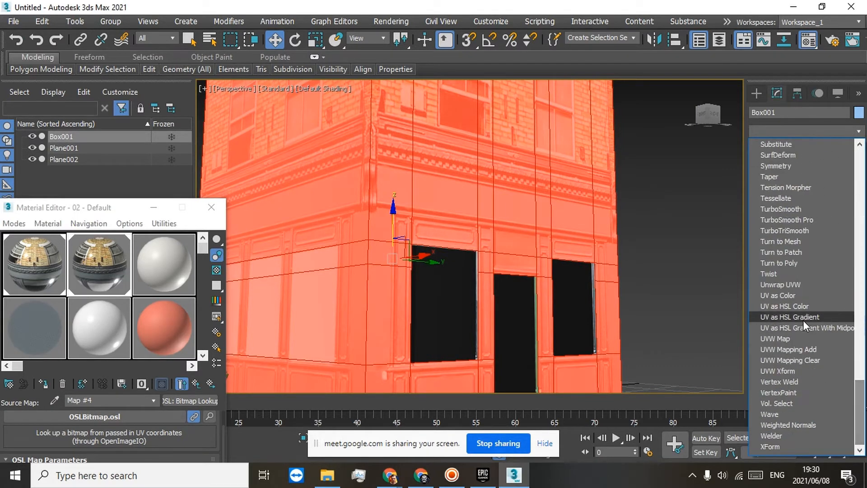
{"action": "scroll", "coordinate": [782, 209], "scroll_direction": "up", "scroll_amount": 2}
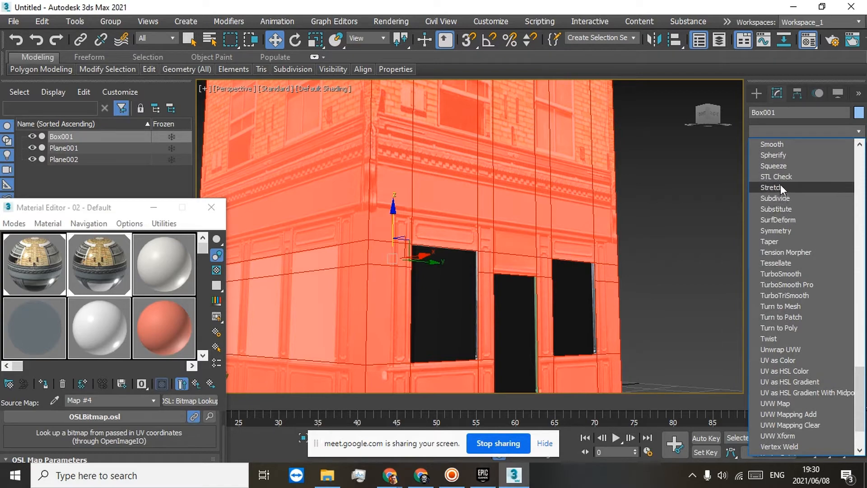
{"action": "scroll", "coordinate": [781, 187], "scroll_direction": "up", "scroll_amount": 2}
{"action": "left_click", "coordinate": [771, 198]}
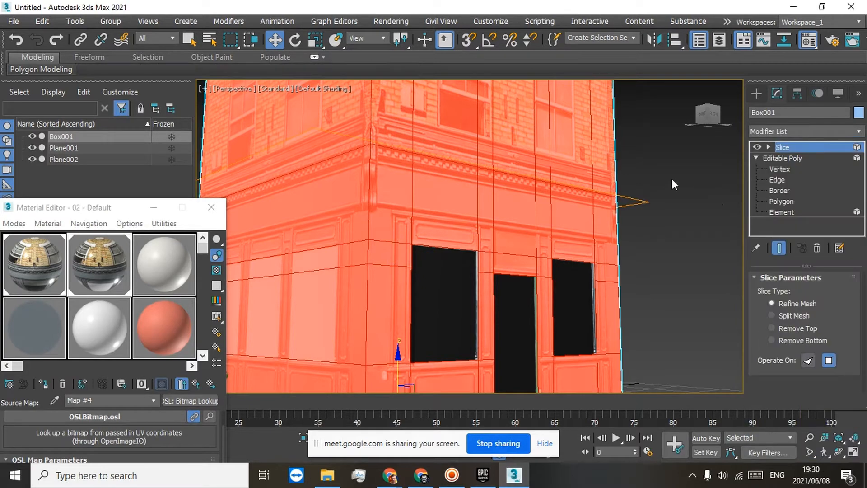
Step: Raise the Slice modifier's slice plane to just above the cornice's dentil moulding
{"action": "left_click", "coordinate": [789, 148]}
{"action": "middle_click_drag", "start_coordinate": [505, 130], "coordinate": [522, 171]}
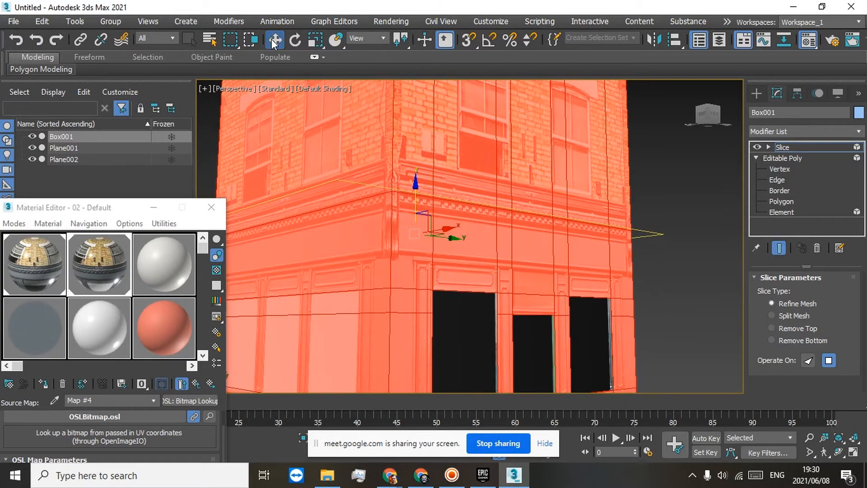
{"action": "scroll", "coordinate": [476, 239], "scroll_direction": "up", "scroll_amount": 4}
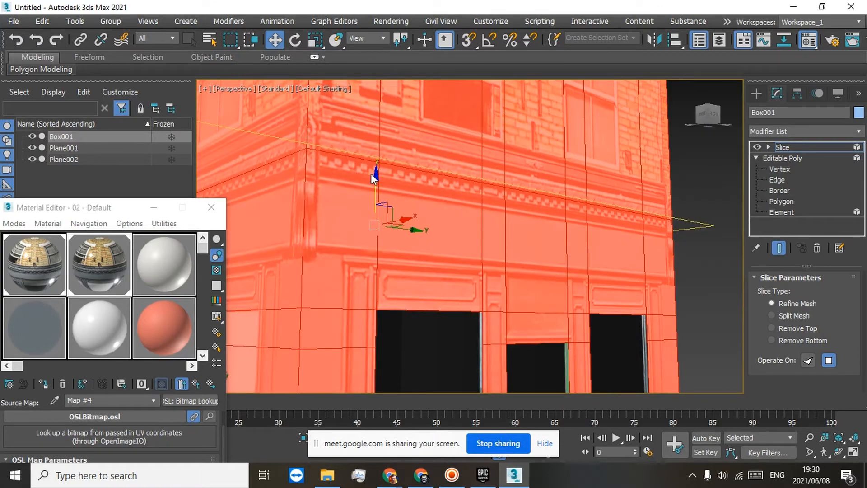
{"action": "left_click_drag", "start_coordinate": [375, 179], "coordinate": [374, 167]}
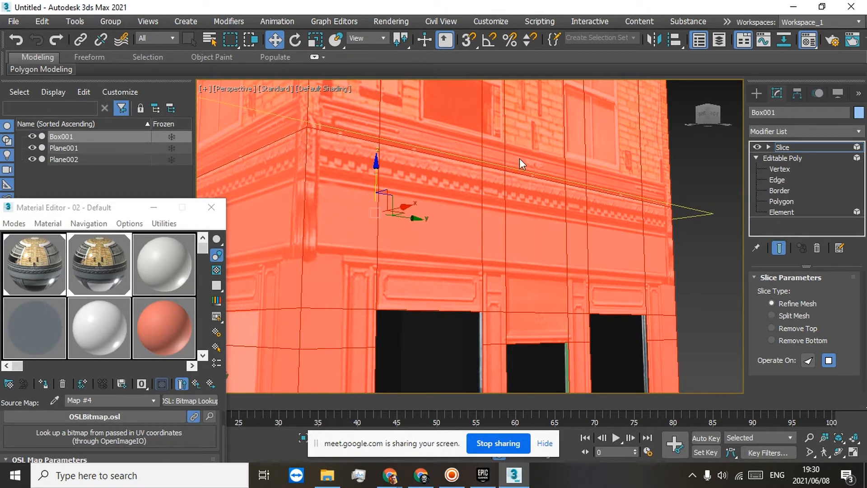
Step: Duplicate the Slice modifier in the stack and lower the copy's slice plane to just below the dentil moulding
{"action": "right_click", "coordinate": [784, 145]}
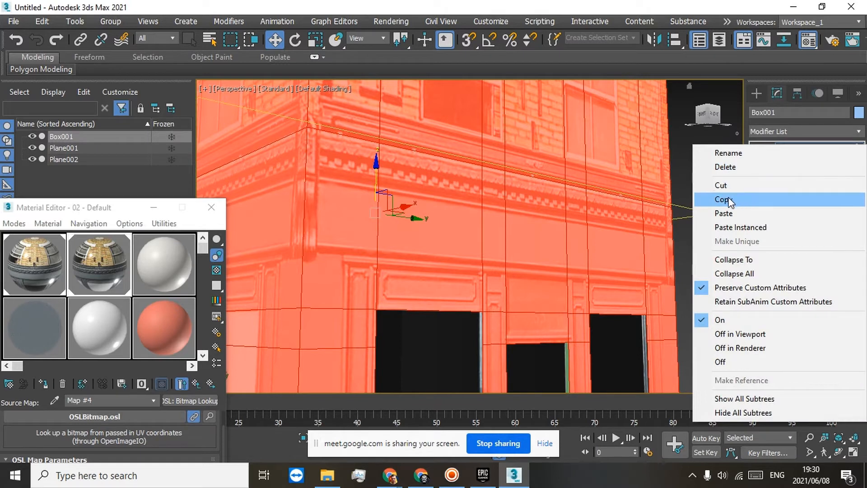
{"action": "left_click", "coordinate": [770, 199]}
{"action": "right_click", "coordinate": [789, 145]}
{"action": "left_click", "coordinate": [747, 212]}
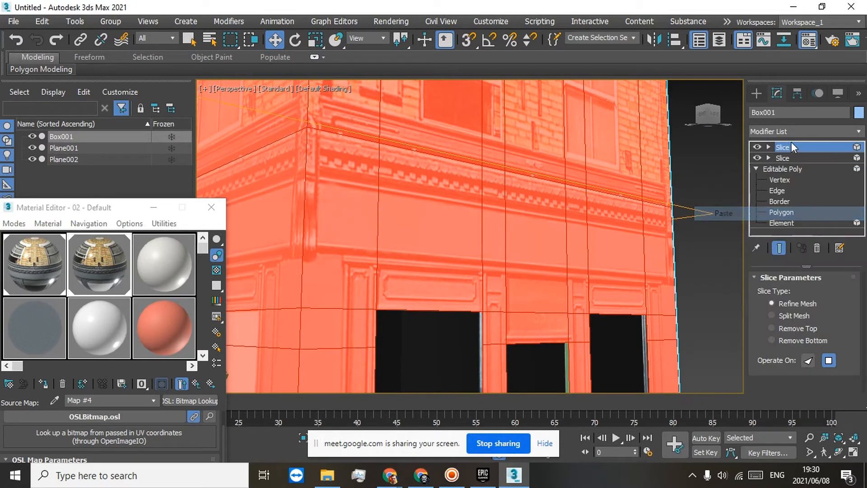
{"action": "key", "text": "1"}
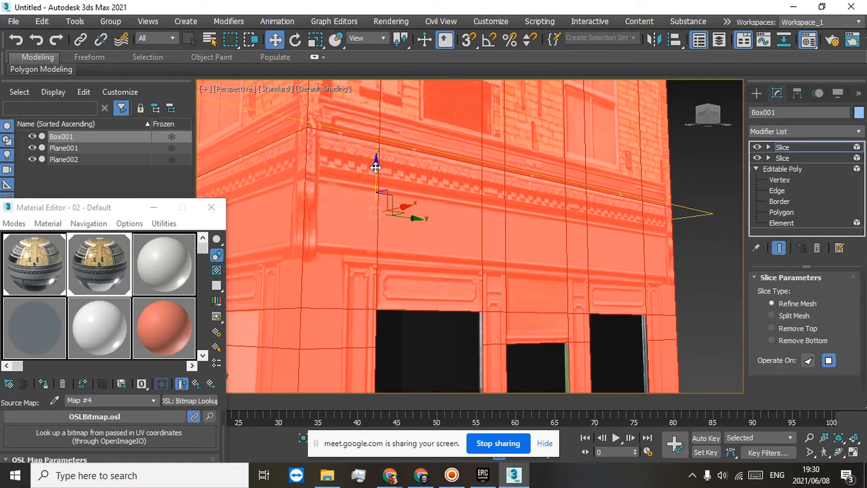
{"action": "left_click_drag", "start_coordinate": [376, 168], "coordinate": [377, 194]}
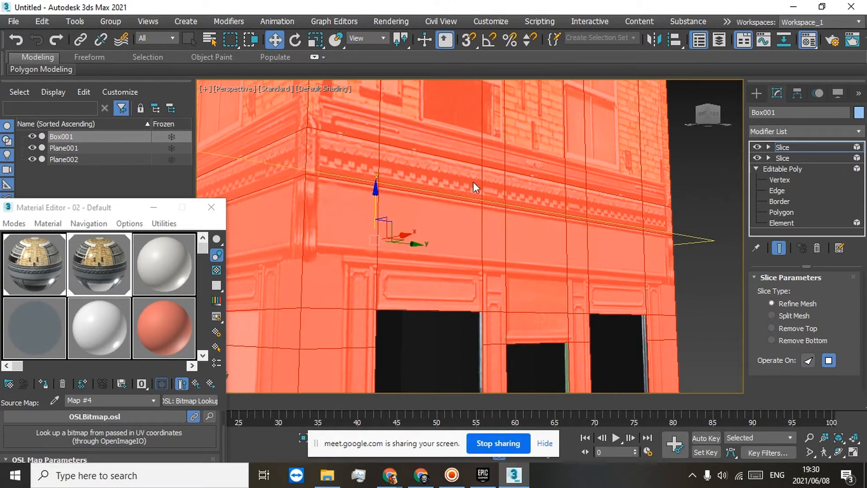
Step: Duplicate the topmost Slice modifier again and lower the new slice plane slightly to form a narrow band beneath the cornice
{"action": "right_click", "coordinate": [782, 147]}
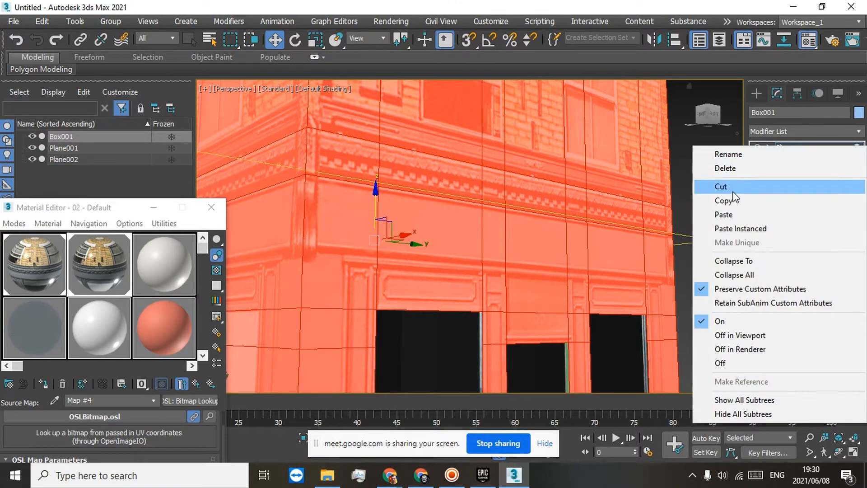
{"action": "left_click", "coordinate": [723, 201]}
{"action": "right_click", "coordinate": [782, 145]}
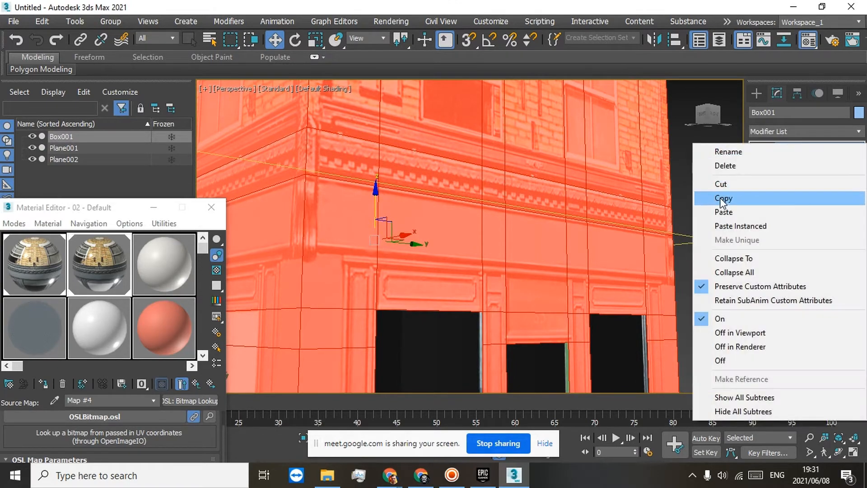
{"action": "left_click", "coordinate": [724, 212]}
{"action": "left_click", "coordinate": [782, 148]}
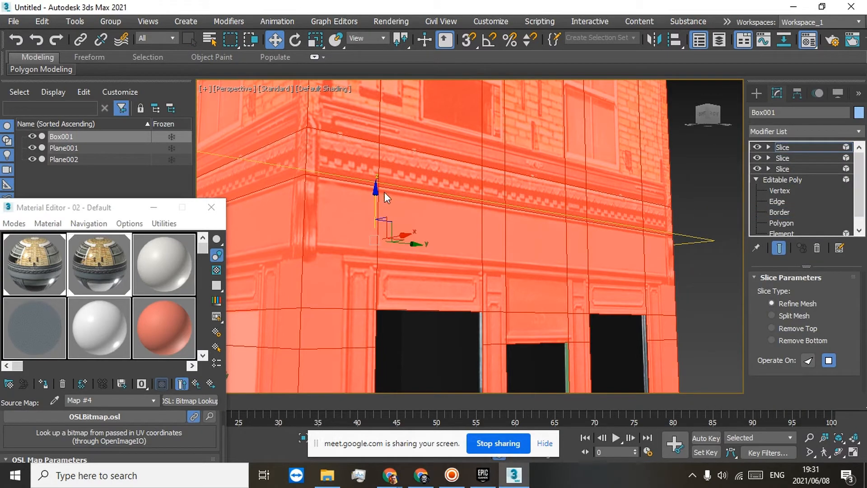
{"action": "left_click_drag", "start_coordinate": [375, 199], "coordinate": [376, 204]}
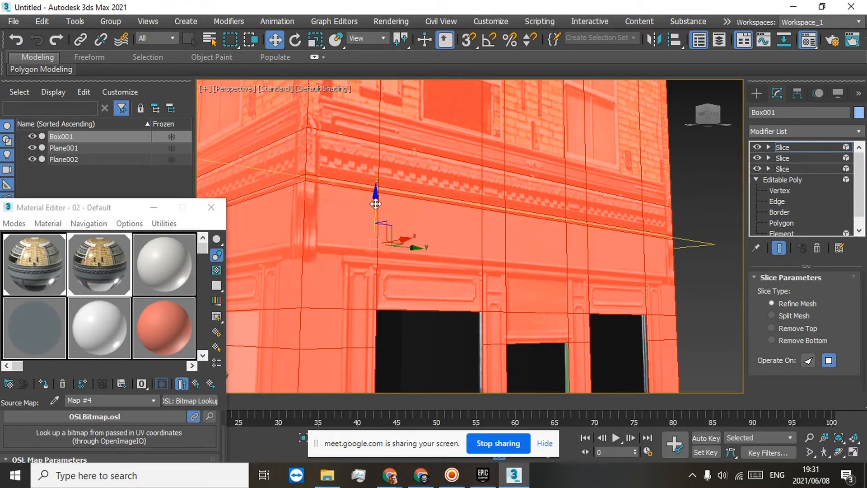
Step: Duplicate the topmost Slice modifier in the stack and raise the copy's slice plane to near the cornice's upper edge
{"action": "right_click", "coordinate": [787, 143]}
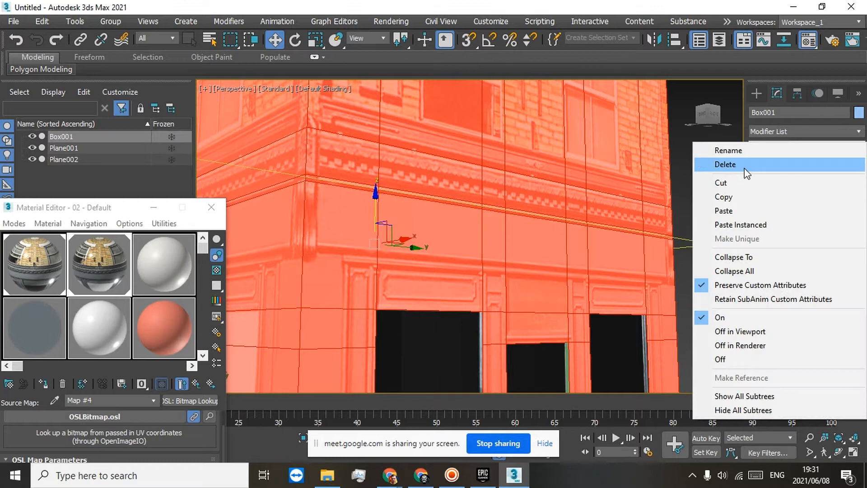
{"action": "left_click", "coordinate": [725, 199]}
{"action": "right_click", "coordinate": [785, 147]}
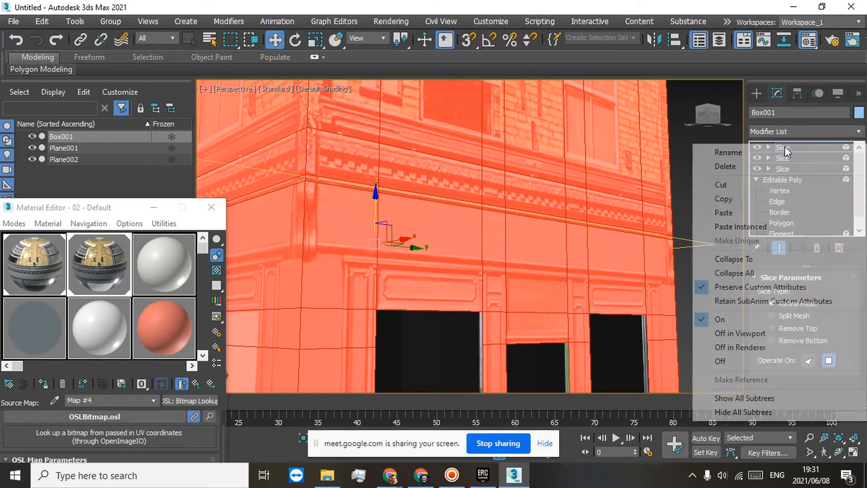
{"action": "left_click", "coordinate": [723, 210]}
{"action": "double_click", "coordinate": [776, 147]}
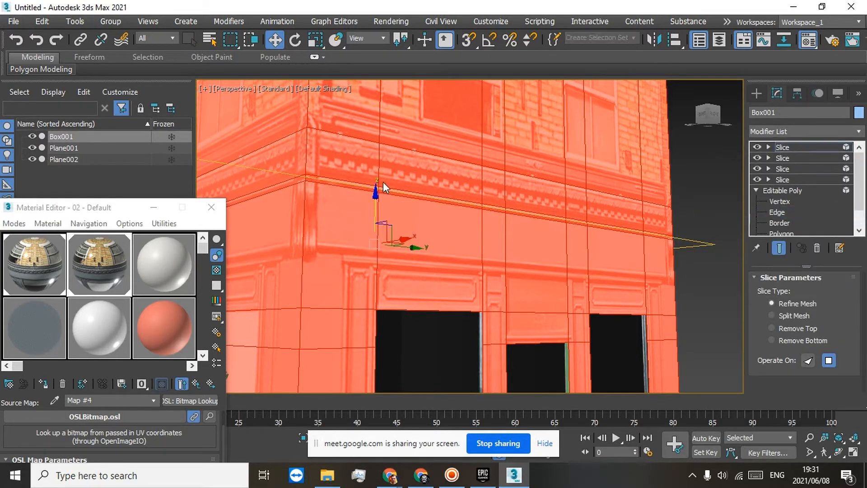
{"action": "left_click_drag", "start_coordinate": [378, 200], "coordinate": [387, 152]}
Step: Duplicate the topmost Slice modifier once more and raise its slice plane slightly to form a narrow band along the cornice's top
{"action": "right_click", "coordinate": [781, 144]}
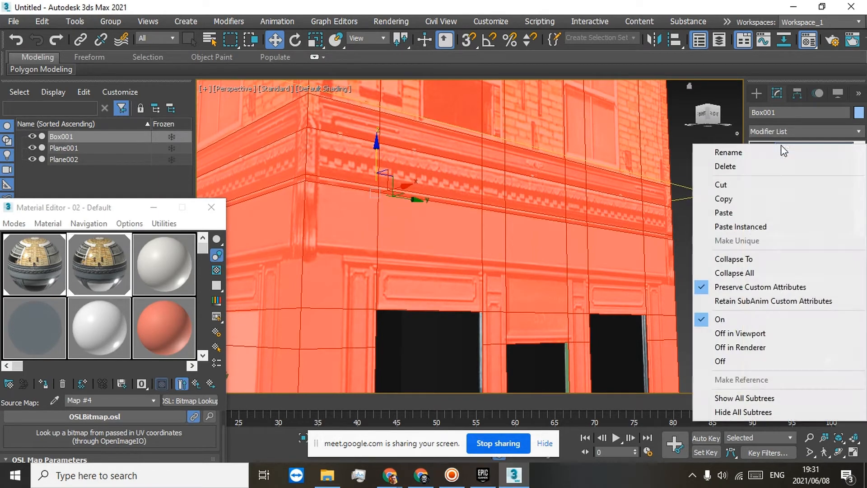
{"action": "left_click", "coordinate": [732, 201]}
{"action": "right_click", "coordinate": [789, 148]}
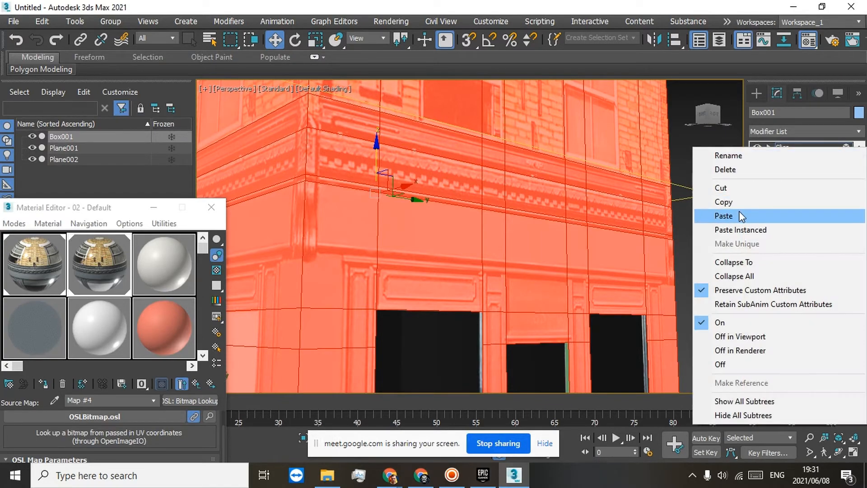
{"action": "left_click", "coordinate": [731, 215]}
{"action": "middle_click_drag", "start_coordinate": [508, 167], "coordinate": [547, 227]}
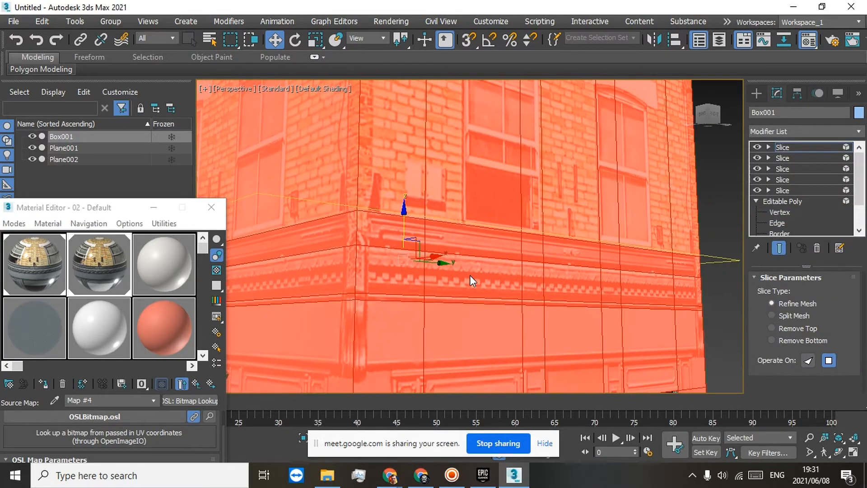
{"action": "left_click_drag", "start_coordinate": [404, 217], "coordinate": [404, 215]}
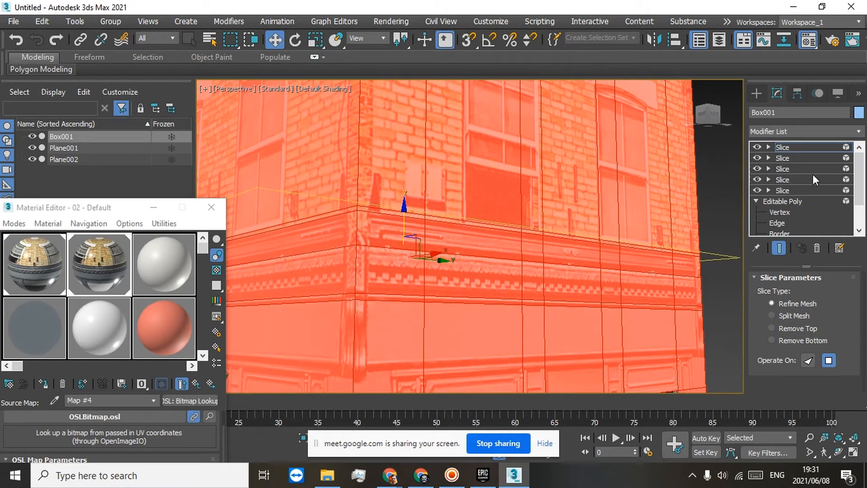
Step: Collapse the whole modifier stack of Box001 into a single Editable Poly
{"action": "right_click", "coordinate": [788, 147]}
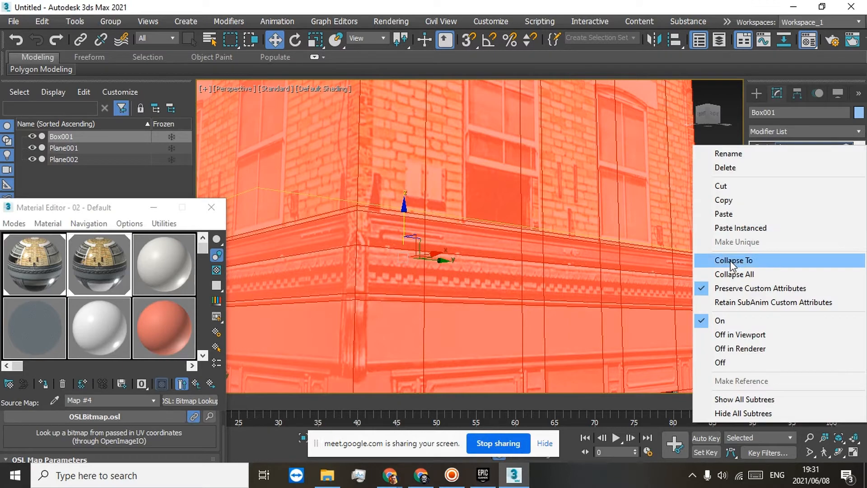
{"action": "left_click", "coordinate": [726, 273]}
{"action": "left_click", "coordinate": [459, 277]}
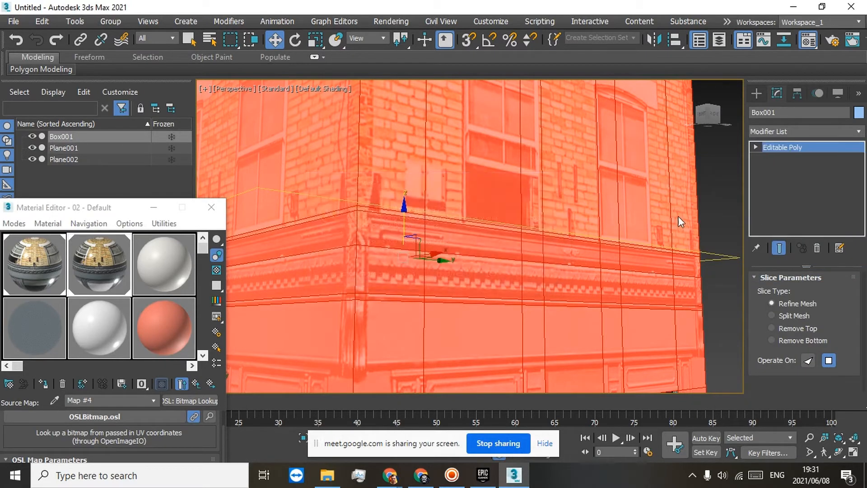
{"action": "mouse_move", "coordinate": [707, 115]}
{"action": "left_mouse_down"}
{"action": "mouse_move", "coordinate": [696, 117]}
{"action": "mouse_move", "coordinate": [708, 119]}
{"action": "left_mouse_up"}
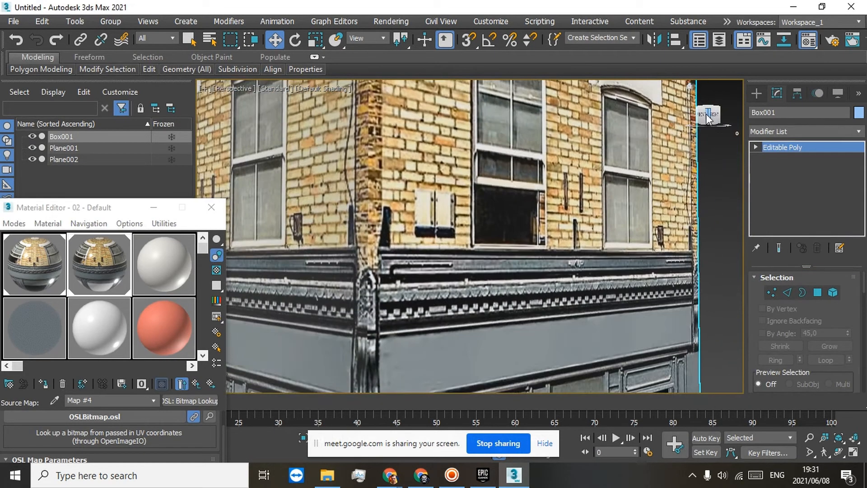
Step: Select all polygons of the upper cornice band on the right facade and move them outward to overhang the wall
{"action": "left_click", "coordinate": [756, 147]}
{"action": "scroll", "coordinate": [601, 262], "scroll_direction": "down", "scroll_amount": 6}
{"action": "scroll", "coordinate": [588, 277], "scroll_direction": "up", "scroll_amount": 6}
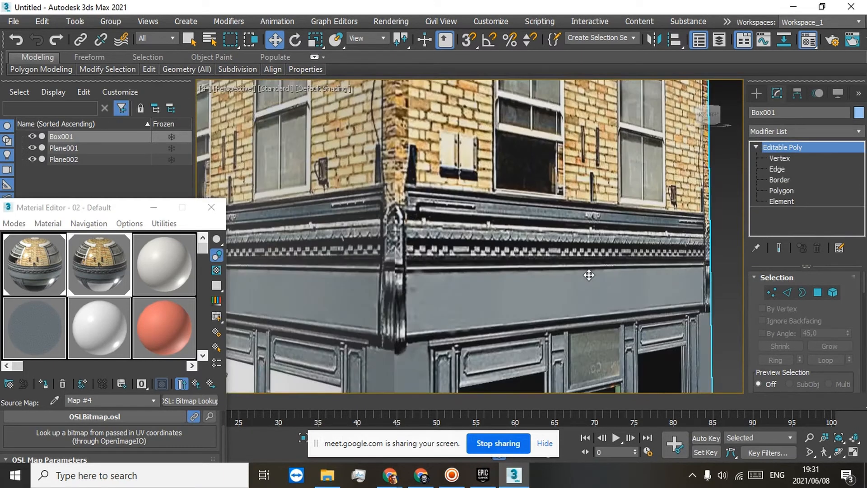
{"action": "left_click", "coordinate": [782, 190]}
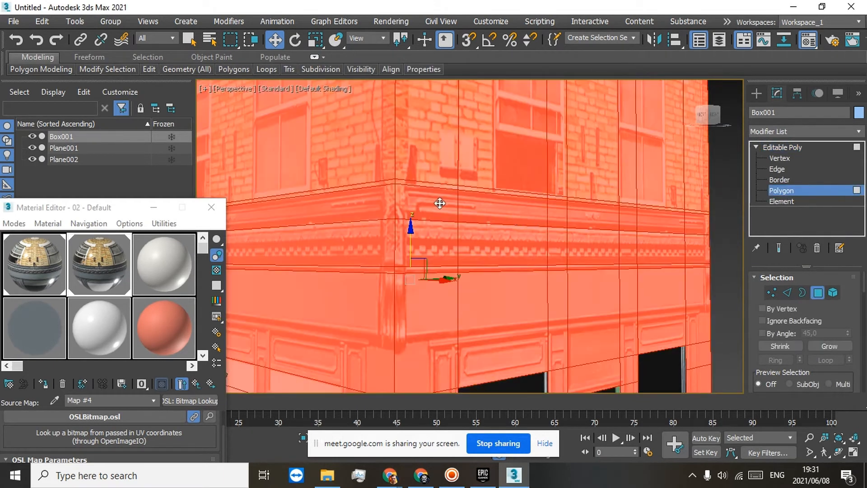
{"action": "left_click", "coordinate": [440, 203]}
{"action": "left_click", "coordinate": [487, 205], "text": "ctrl"}
{"action": "left_click", "coordinate": [573, 220], "text": "ctrl"}
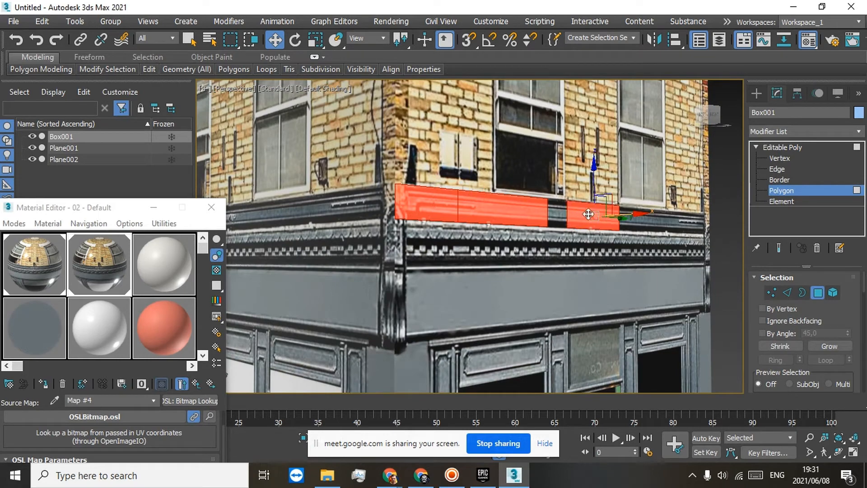
{"action": "left_click", "coordinate": [630, 215], "text": "ctrl"}
{"action": "left_click", "coordinate": [660, 216], "text": "ctrl"}
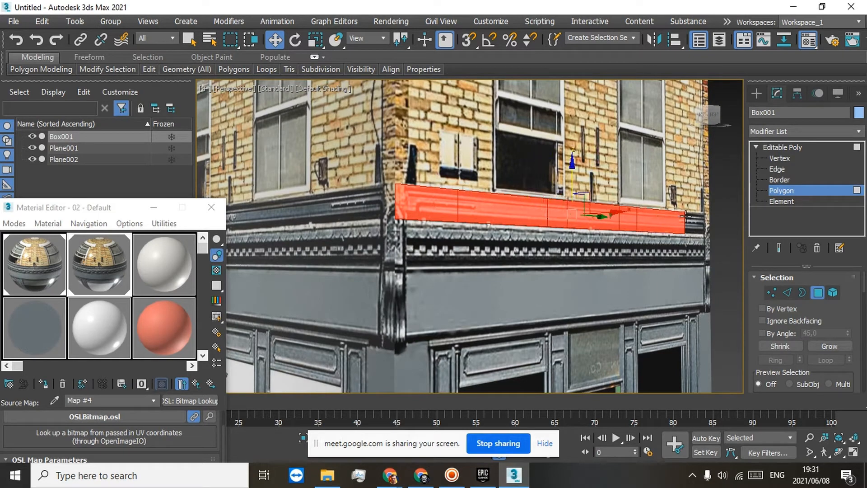
{"action": "left_click", "coordinate": [697, 219], "text": "ctrl"}
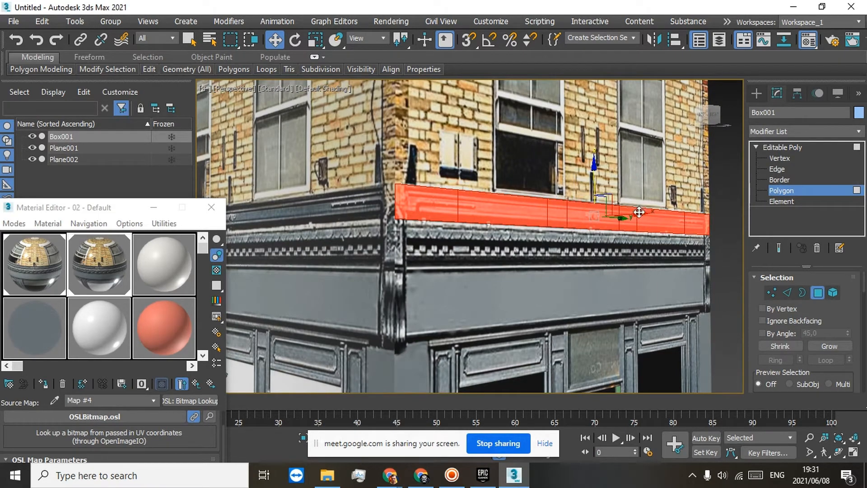
{"action": "left_click_drag", "start_coordinate": [635, 217], "coordinate": [667, 214]}
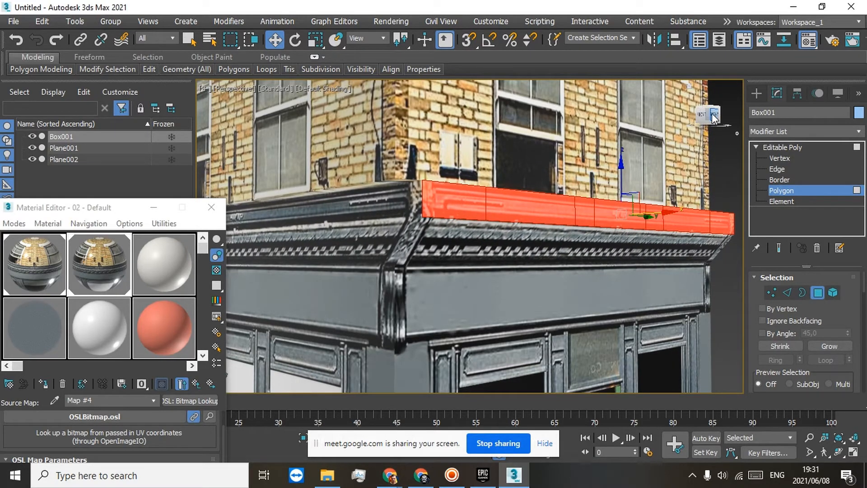
{"action": "mouse_move", "coordinate": [713, 118]}
{"action": "left_mouse_down"}
{"action": "mouse_move", "coordinate": [747, 118]}
{"action": "mouse_move", "coordinate": [714, 119]}
{"action": "left_mouse_up"}
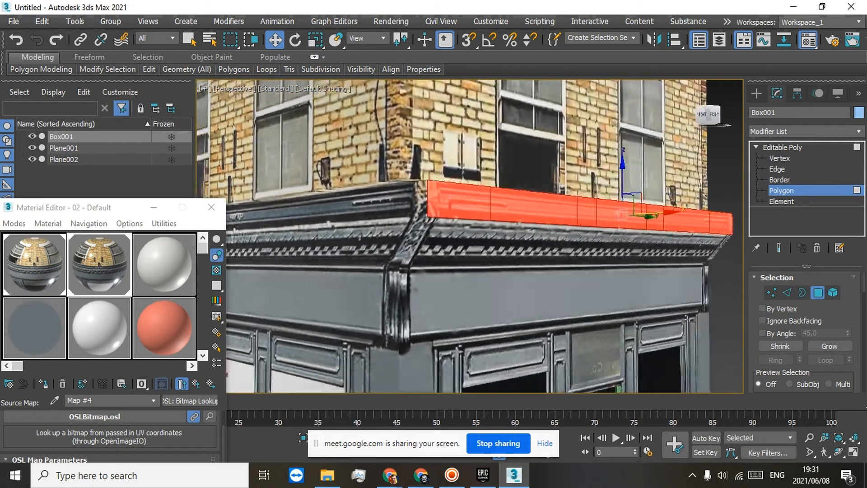
{"action": "middle_click_drag", "start_coordinate": [659, 266], "coordinate": [471, 170], "text": "alt"}
{"action": "scroll", "coordinate": [499, 282], "scroll_direction": "down", "scroll_amount": 3}
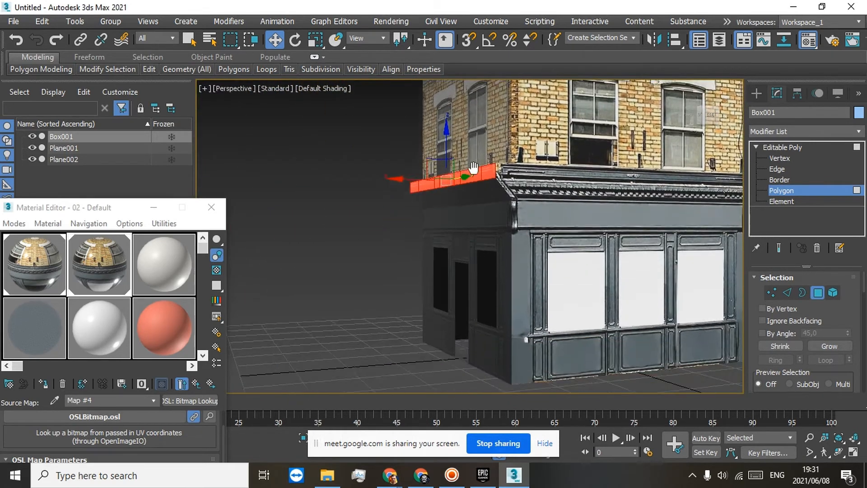
{"action": "scroll", "coordinate": [470, 184], "scroll_direction": "up", "scroll_amount": 6}
{"action": "middle_click_drag", "start_coordinate": [420, 218], "coordinate": [400, 188], "text": "alt"}
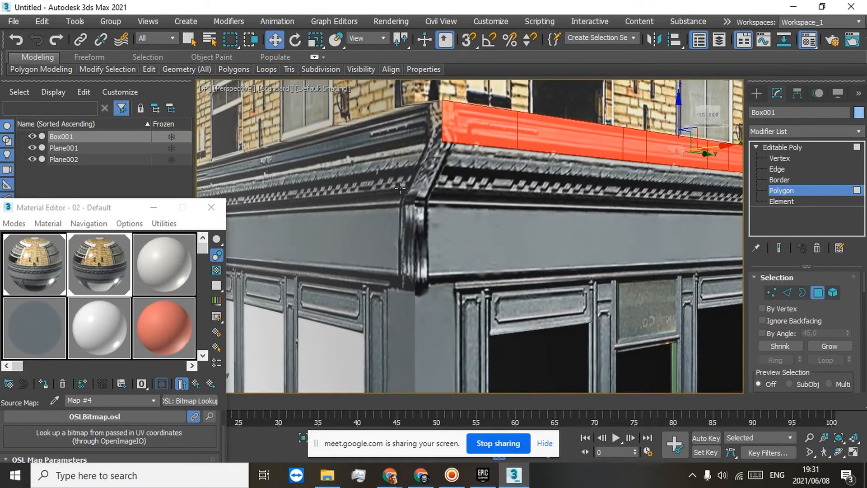
{"action": "left_click", "coordinate": [465, 163]}
{"action": "left_click", "coordinate": [536, 168]}
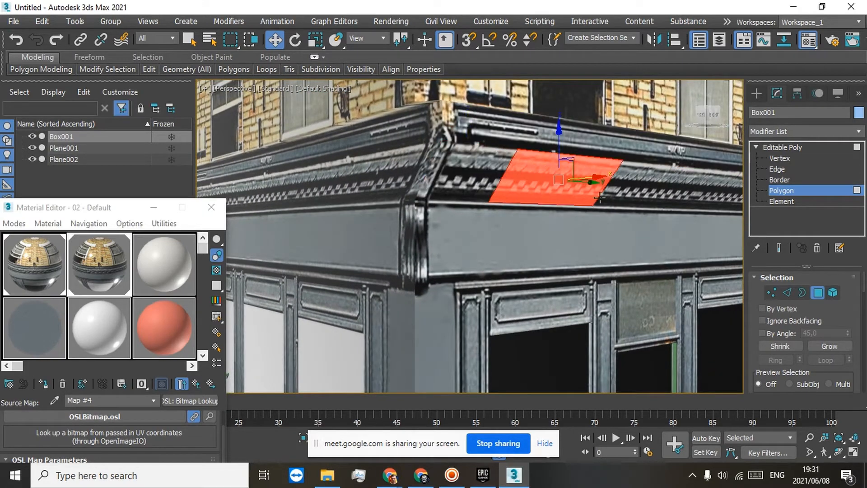
{"action": "left_click", "coordinate": [654, 184]}
{"action": "left_click", "coordinate": [703, 194]}
{"action": "middle_click_drag", "start_coordinate": [703, 193], "coordinate": [436, 173], "text": "alt"}
{"action": "left_click", "coordinate": [436, 173]}
{"action": "left_click", "coordinate": [504, 178]}
{"action": "scroll", "coordinate": [524, 167], "scroll_direction": "down", "scroll_amount": 5}
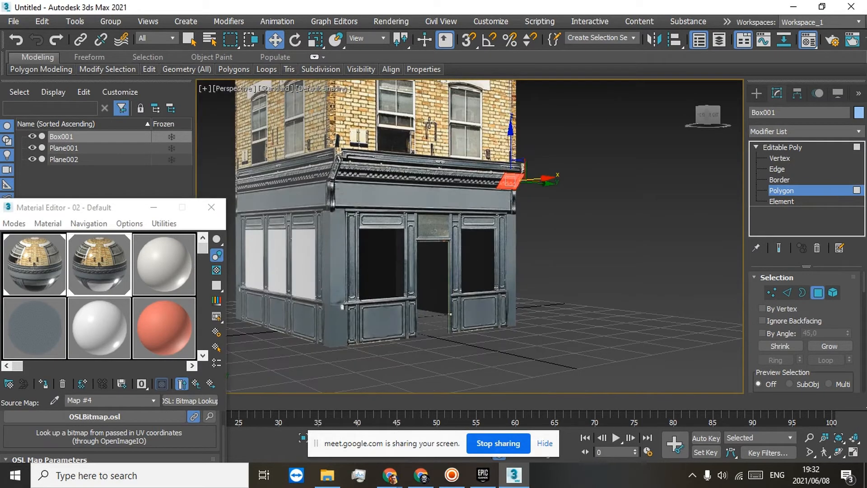
Step: Move the upper cornice band's polygons outward on the front facade, and do the same on the back facade
{"action": "middle_click_drag", "start_coordinate": [460, 129], "coordinate": [490, 137]}
{"action": "left_click", "coordinate": [366, 172]}
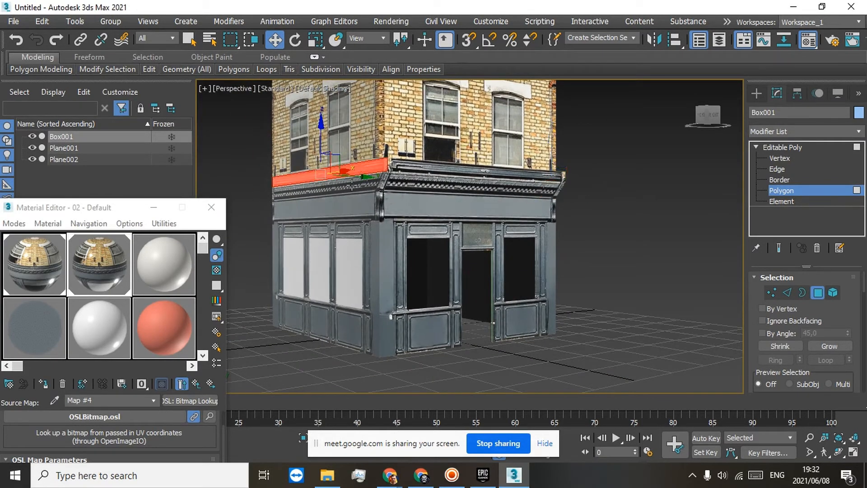
{"action": "left_click_drag", "start_coordinate": [358, 176], "coordinate": [343, 177]}
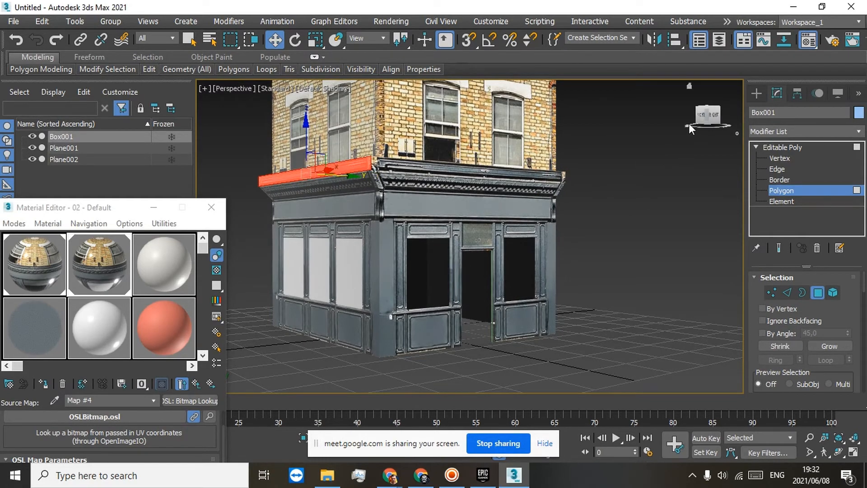
{"action": "middle_click_drag", "start_coordinate": [451, 171], "coordinate": [503, 169], "text": "alt"}
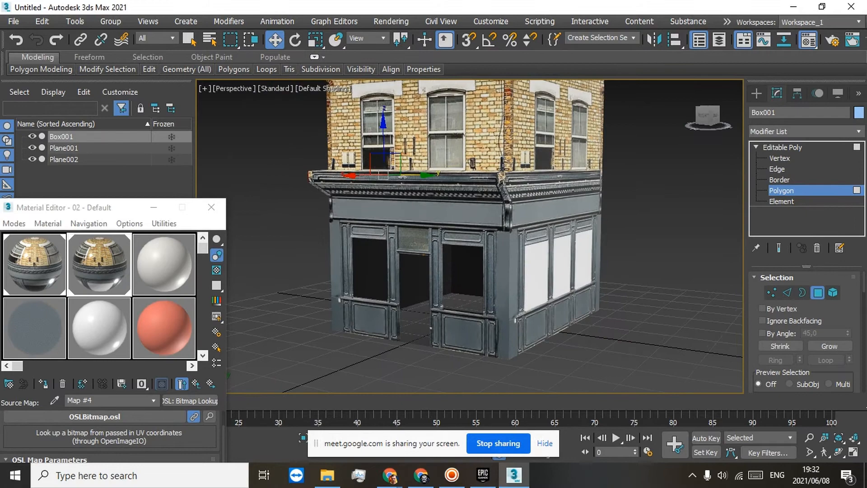
{"action": "left_click", "coordinate": [534, 177]}
{"action": "left_click_drag", "start_coordinate": [607, 177], "coordinate": [617, 180]}
Step: Select all polygons of the upper cornice band on the left facade and move them outward to match the neighbouring overhangs
{"action": "left_click_drag", "start_coordinate": [718, 119], "coordinate": [669, 119]}
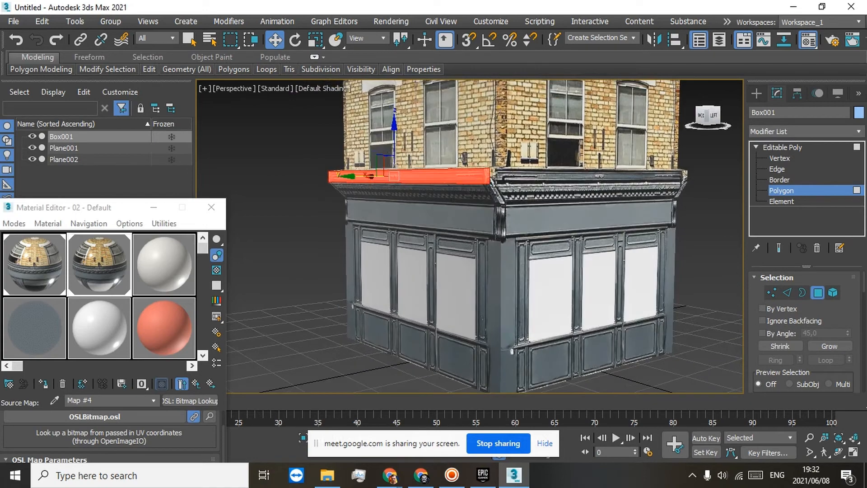
{"action": "left_click", "coordinate": [512, 181]}
{"action": "left_click", "coordinate": [540, 176], "text": "ctrl"}
{"action": "left_click", "coordinate": [593, 176], "text": "ctrl"}
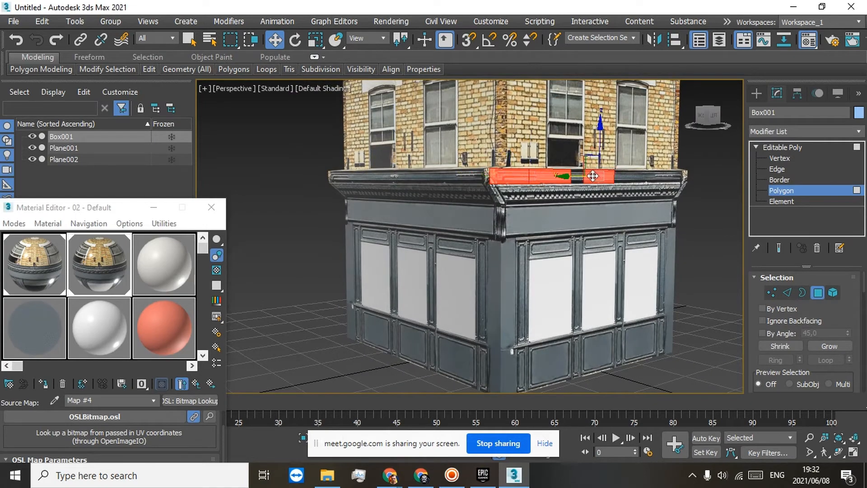
{"action": "left_click", "coordinate": [628, 178], "text": "ctrl"}
{"action": "left_click", "coordinate": [678, 175], "text": "ctrl"}
{"action": "left_click", "coordinate": [617, 176], "text": "ctrl"}
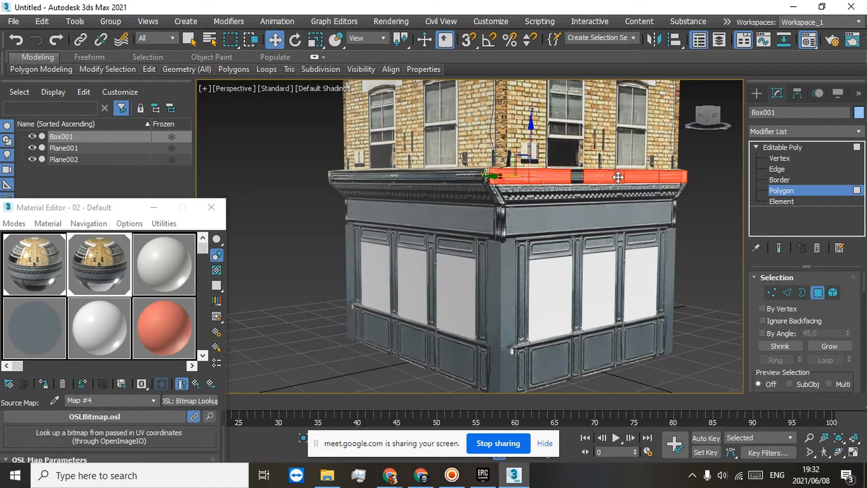
{"action": "left_click", "coordinate": [582, 176], "text": "ctrl"}
{"action": "scroll", "coordinate": [587, 177], "scroll_direction": "up", "scroll_amount": 3}
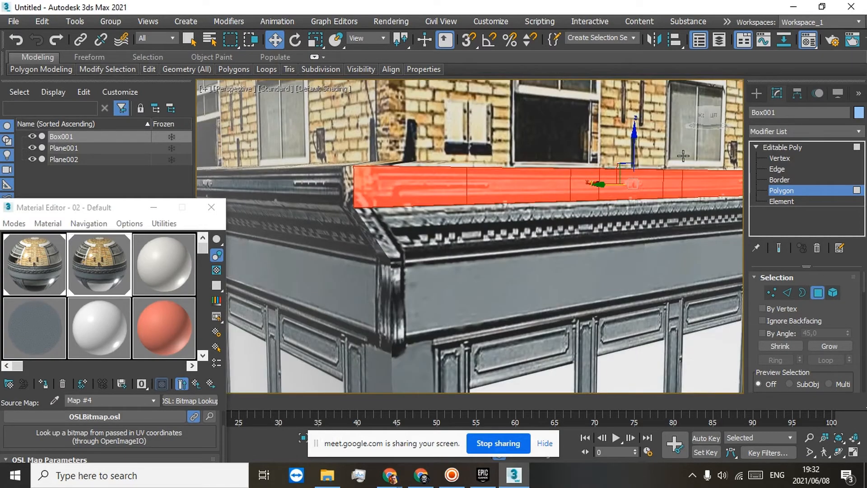
{"action": "left_click_drag", "start_coordinate": [710, 124], "coordinate": [717, 143]}
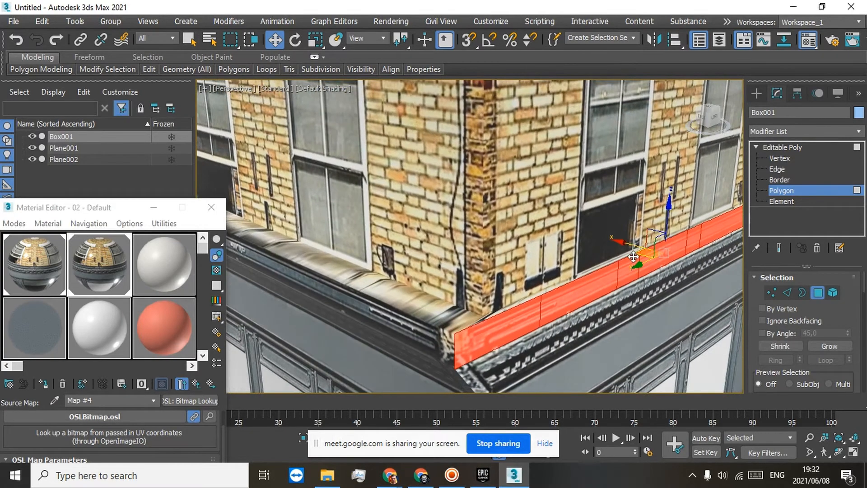
{"action": "left_click_drag", "start_coordinate": [631, 244], "coordinate": [636, 248]}
{"action": "scroll", "coordinate": [648, 257], "scroll_direction": "down", "scroll_amount": 10}
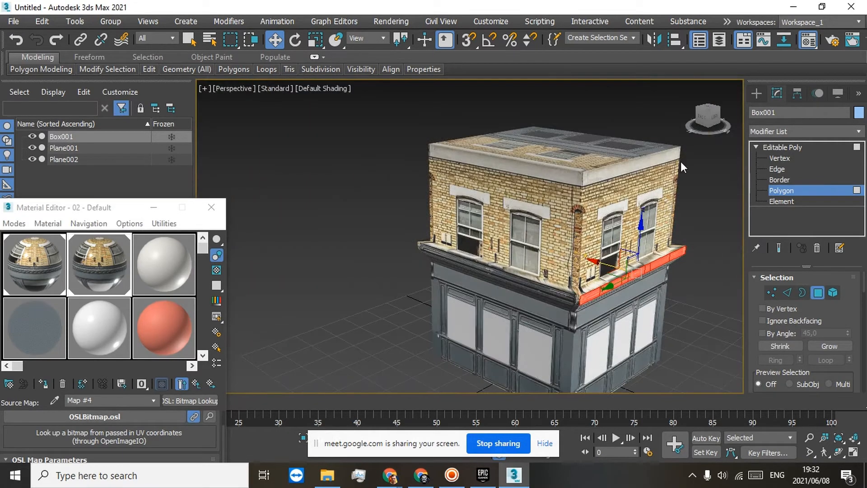
{"action": "scroll", "coordinate": [648, 276], "scroll_direction": "up", "scroll_amount": 3}
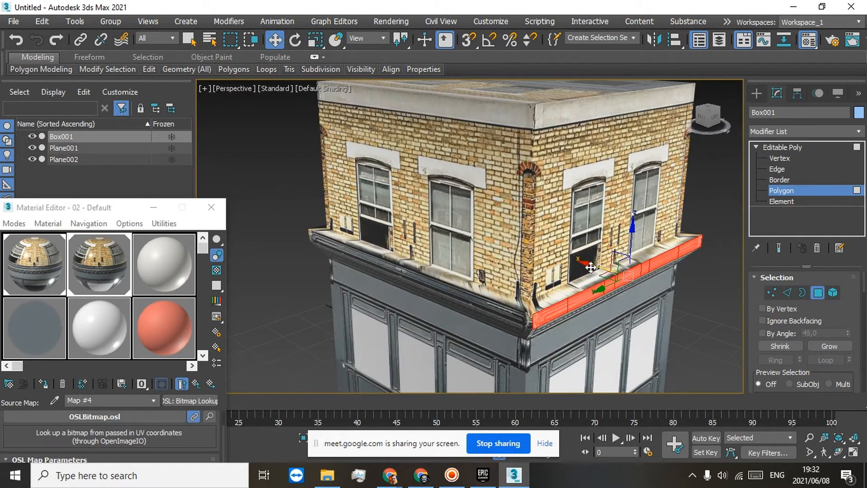
{"action": "left_click_drag", "start_coordinate": [591, 267], "coordinate": [586, 266]}
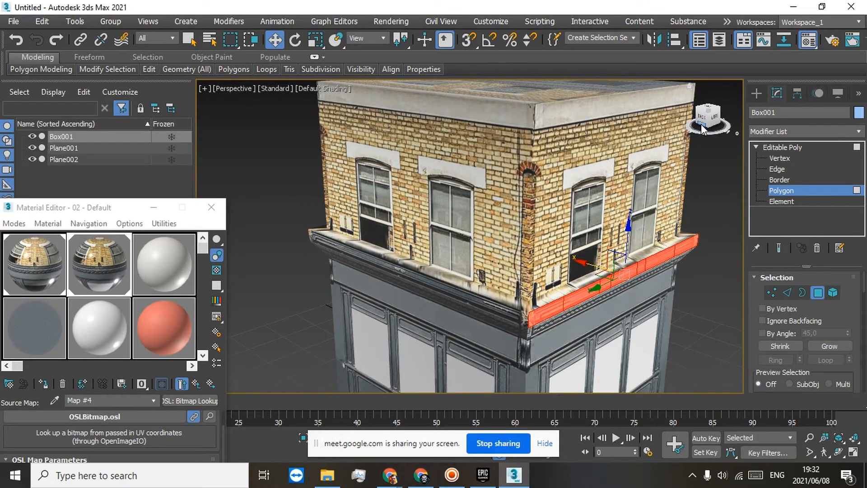
Step: Select the polygons on the sloping top of the right facade's lower cornice and assign the red Wall Paint material to them
{"action": "left_click_drag", "start_coordinate": [701, 125], "coordinate": [766, 138]}
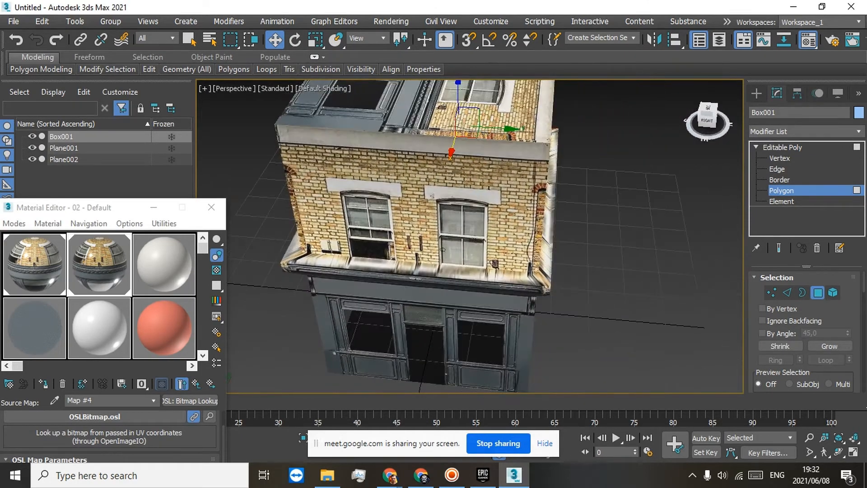
{"action": "scroll", "coordinate": [463, 265], "scroll_direction": "up", "scroll_amount": 4}
{"action": "scroll", "coordinate": [439, 240], "scroll_direction": "down", "scroll_amount": 4}
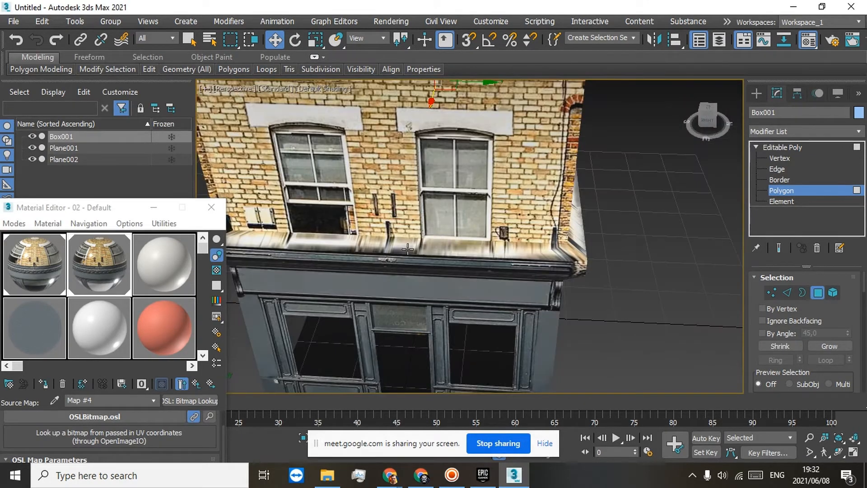
{"action": "left_click", "coordinate": [389, 245]}
{"action": "left_click", "coordinate": [491, 247], "text": "ctrl"}
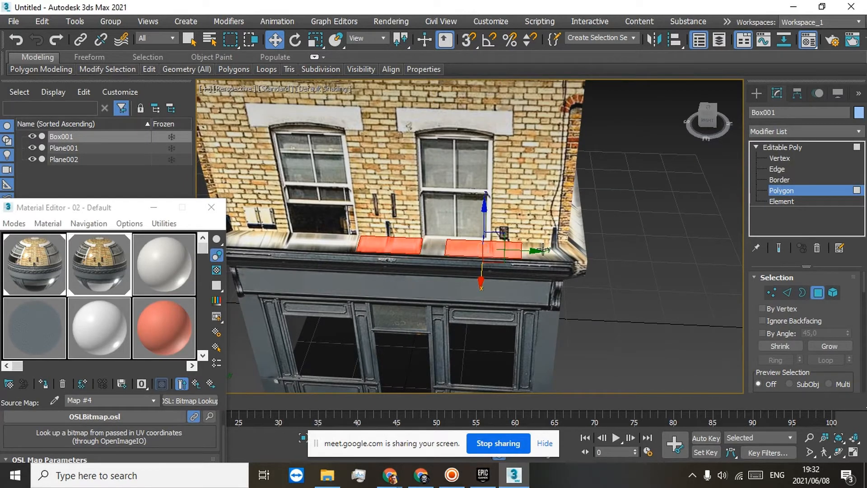
{"action": "left_click", "coordinate": [542, 251], "text": "ctrl"}
{"action": "left_click", "coordinate": [429, 251], "text": "ctrl"}
{"action": "left_click", "coordinate": [347, 249], "text": "ctrl"}
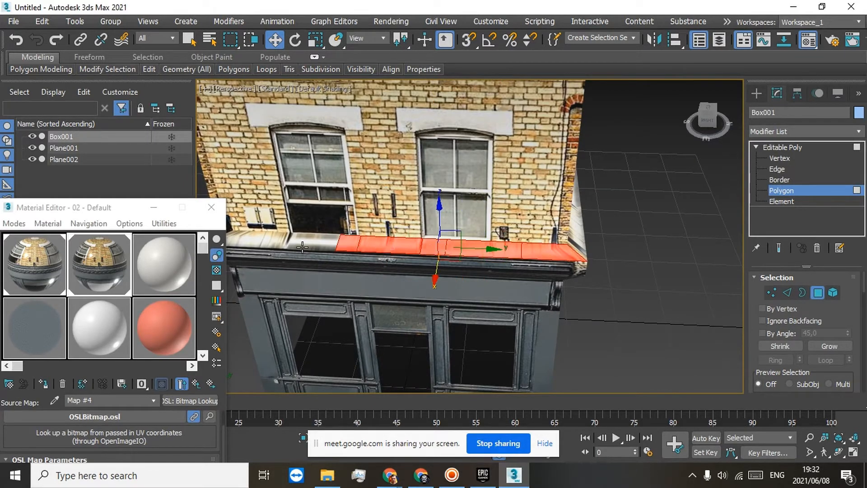
{"action": "left_click", "coordinate": [296, 246], "text": "ctrl"}
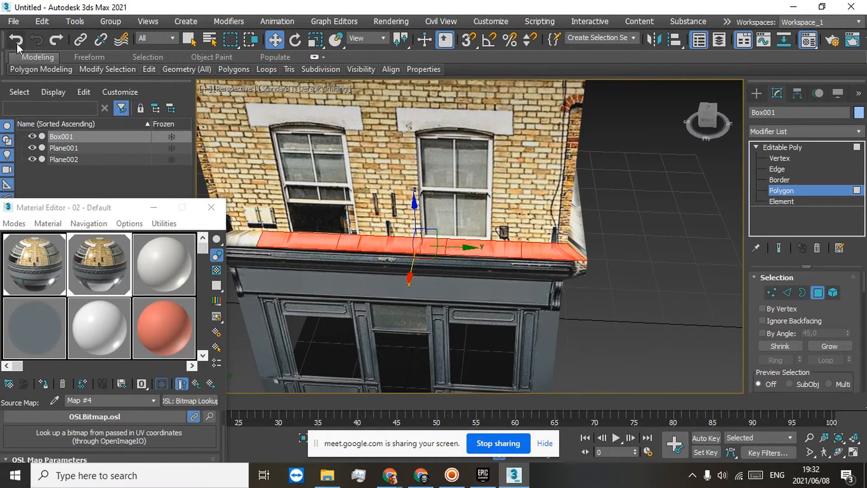
{"action": "middle_click_drag", "start_coordinate": [251, 239], "coordinate": [357, 251], "text": "alt"}
{"action": "left_click", "coordinate": [158, 329]}
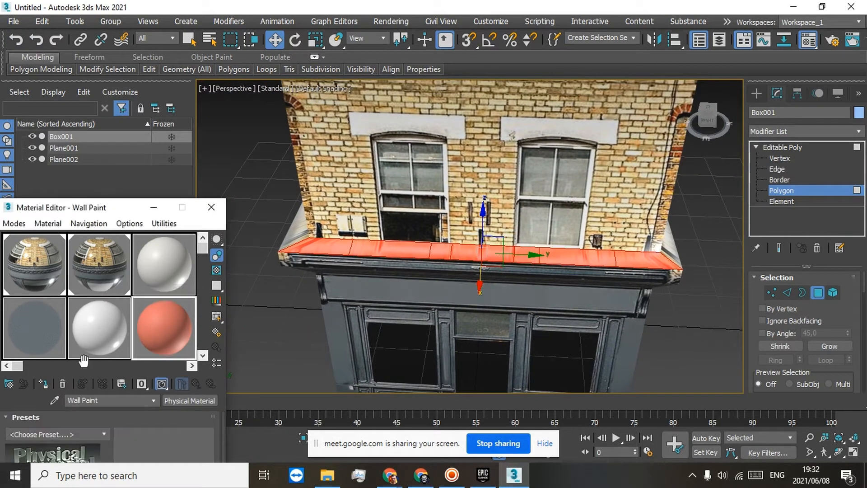
{"action": "left_click", "coordinate": [43, 383]}
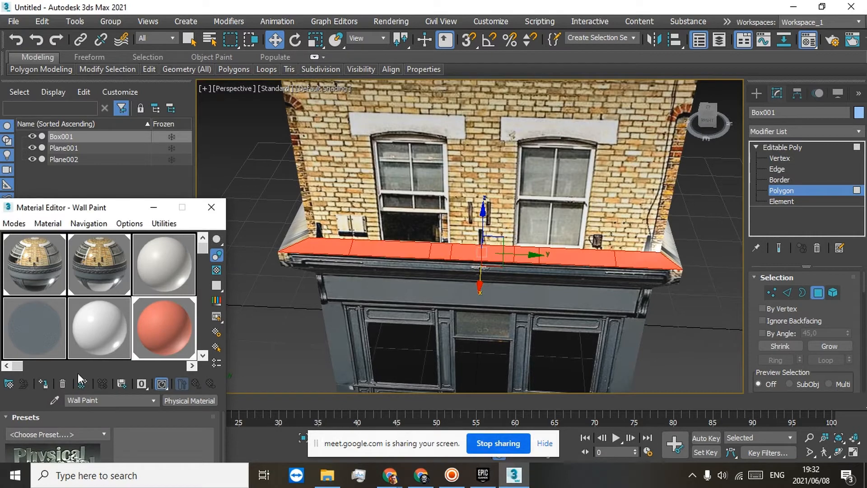
{"action": "left_click", "coordinate": [687, 301]}
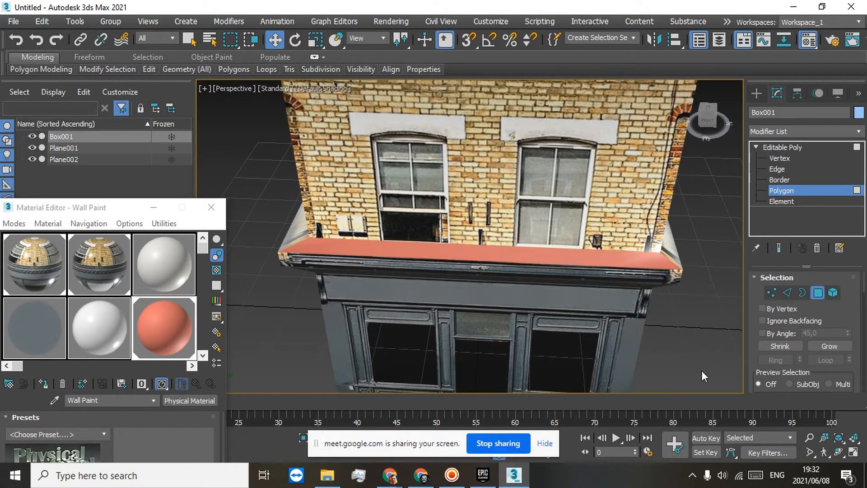
Step: Assign the tiled 11 - Default material to all the polygons on top of the right facade's lower cornice
{"action": "left_click_drag", "start_coordinate": [709, 119], "coordinate": [578, 136]}
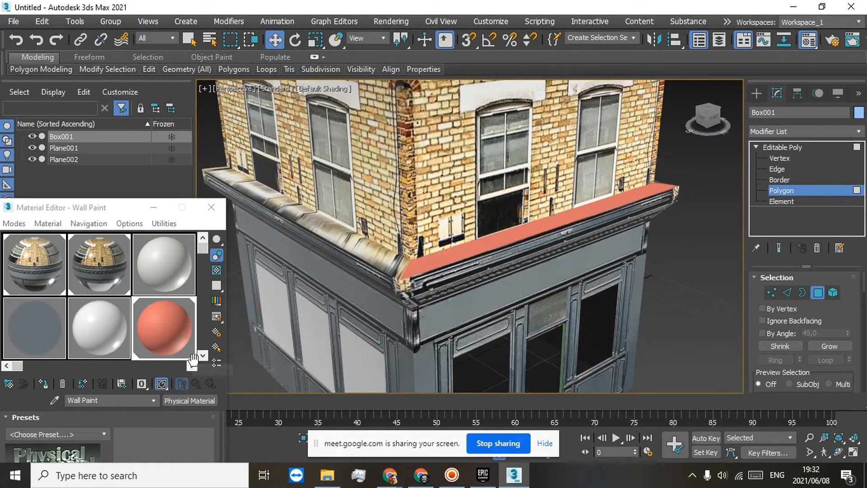
{"action": "left_click", "coordinate": [192, 367]}
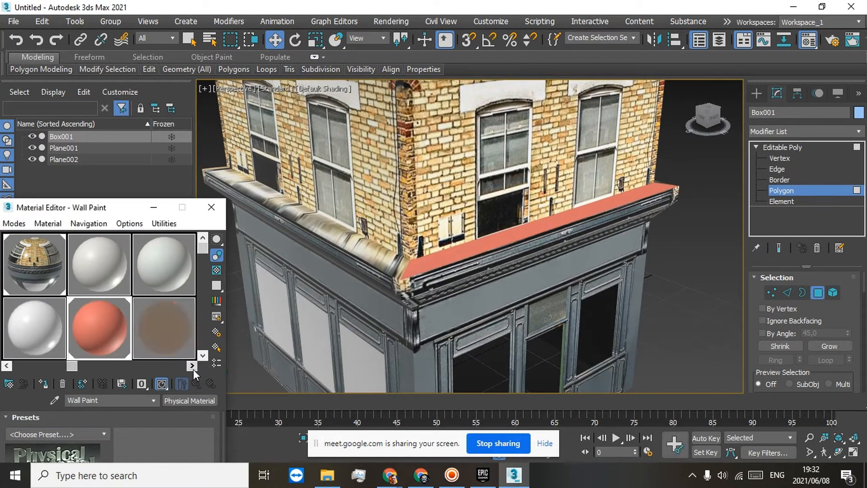
{"action": "left_click", "coordinate": [192, 365]}
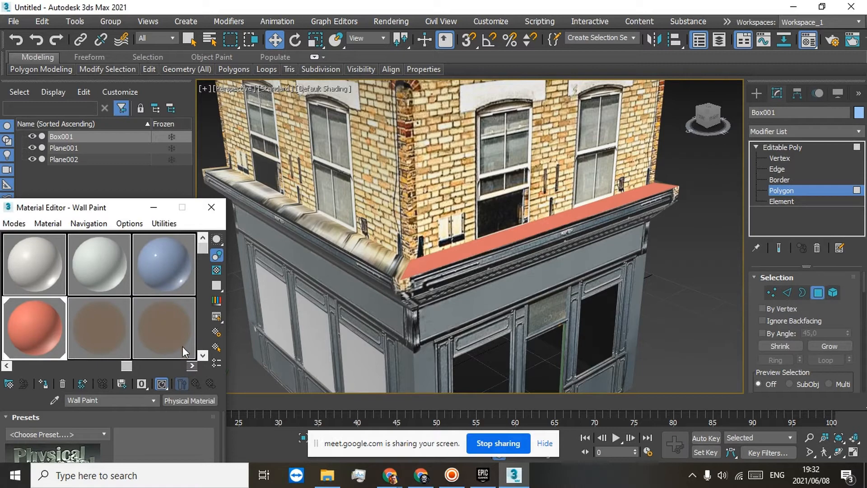
{"action": "left_click", "coordinate": [162, 333]}
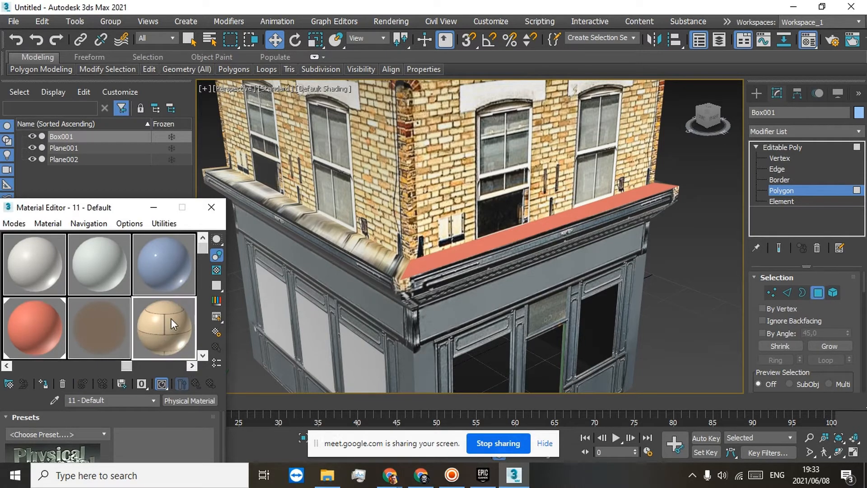
{"action": "left_click", "coordinate": [428, 262]}
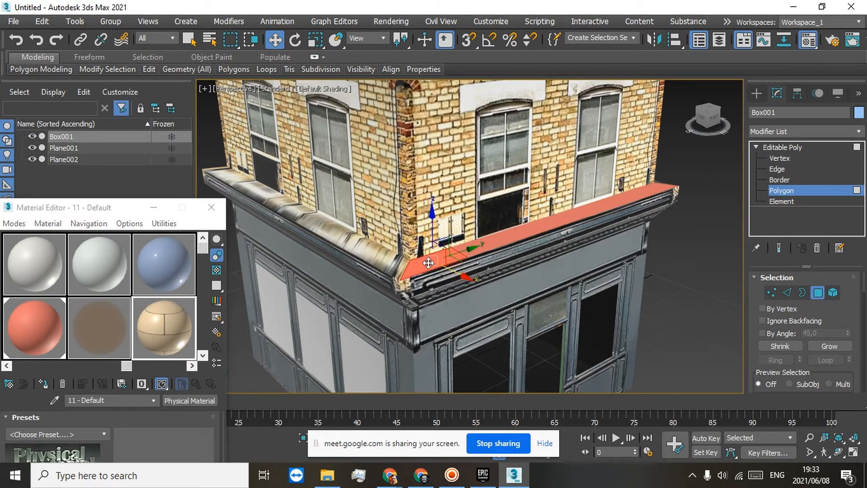
{"action": "left_click", "coordinate": [496, 238], "text": "ctrl"}
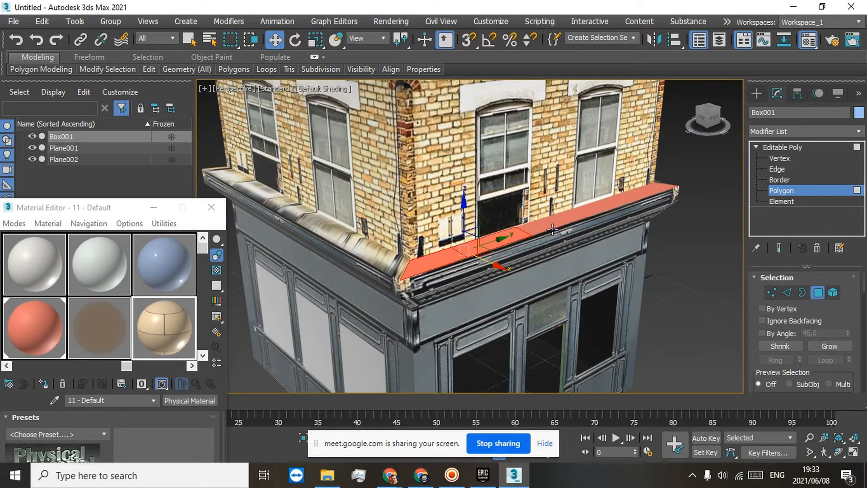
{"action": "left_click", "coordinate": [552, 230], "text": "ctrl"}
{"action": "left_click", "coordinate": [540, 230], "text": "ctrl"}
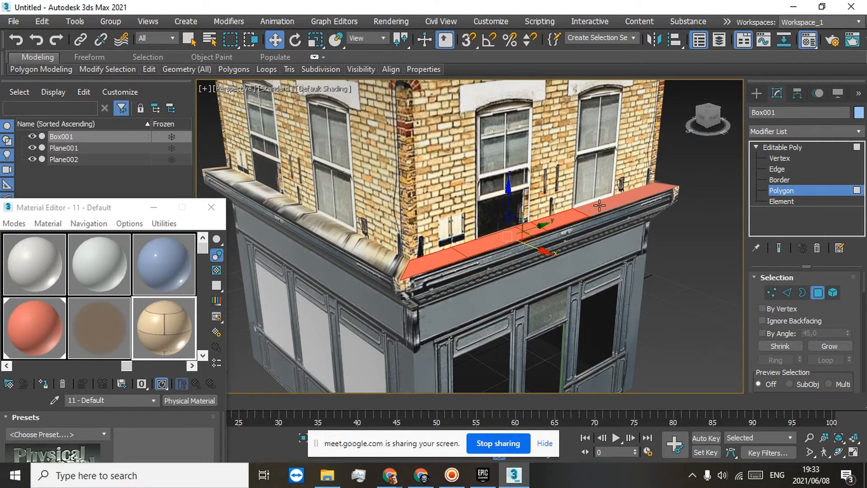
{"action": "left_click", "coordinate": [632, 192]}
{"action": "left_click", "coordinate": [653, 186], "text": "ctrl"}
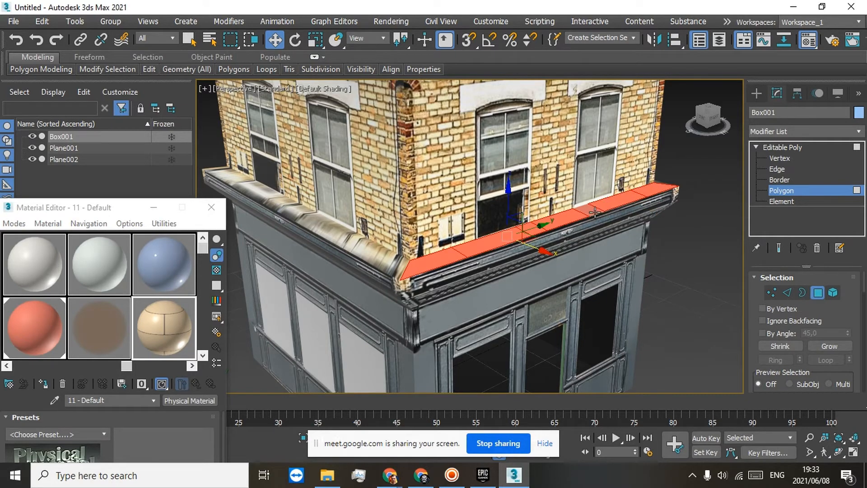
{"action": "left_click", "coordinate": [595, 212], "text": "ctrl"}
{"action": "left_click", "coordinate": [43, 385]}
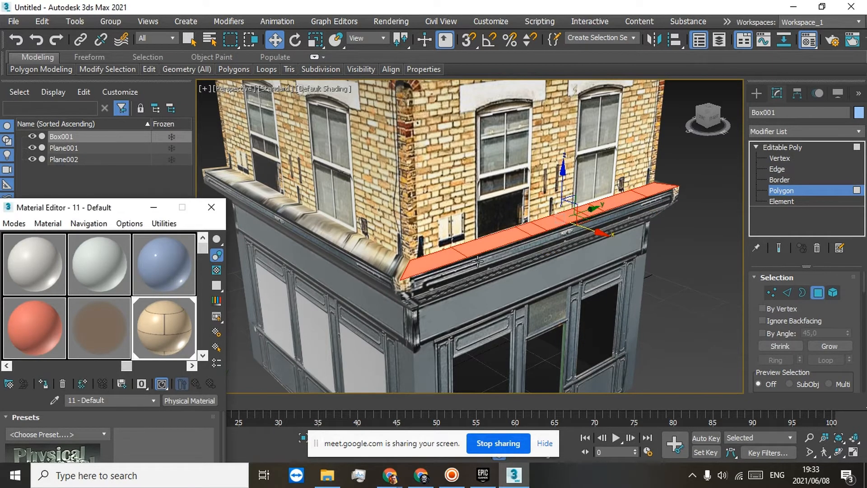
Step: Add a UVW Map modifier to the selected cornice polygons and set its mapping to Box
{"action": "scroll", "coordinate": [575, 213], "scroll_direction": "up", "scroll_amount": 5}
{"action": "scroll", "coordinate": [575, 213], "scroll_direction": "down", "scroll_amount": 3}
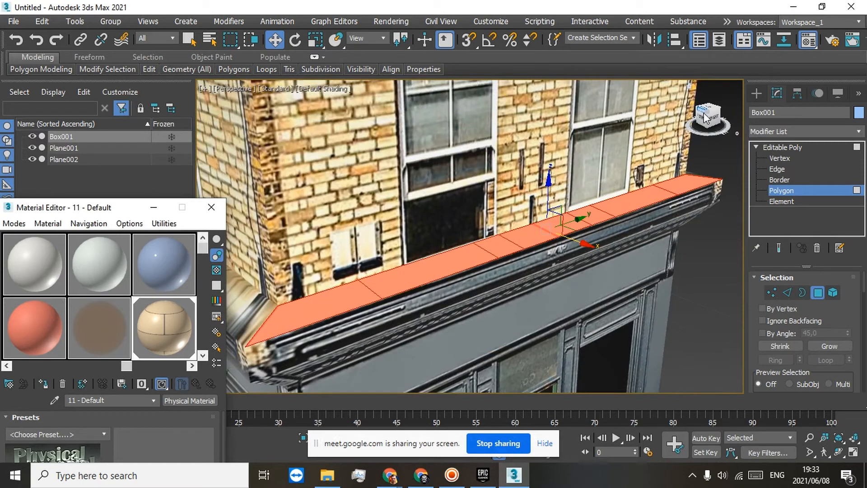
{"action": "middle_click_drag", "start_coordinate": [604, 195], "coordinate": [449, 259], "text": "alt"}
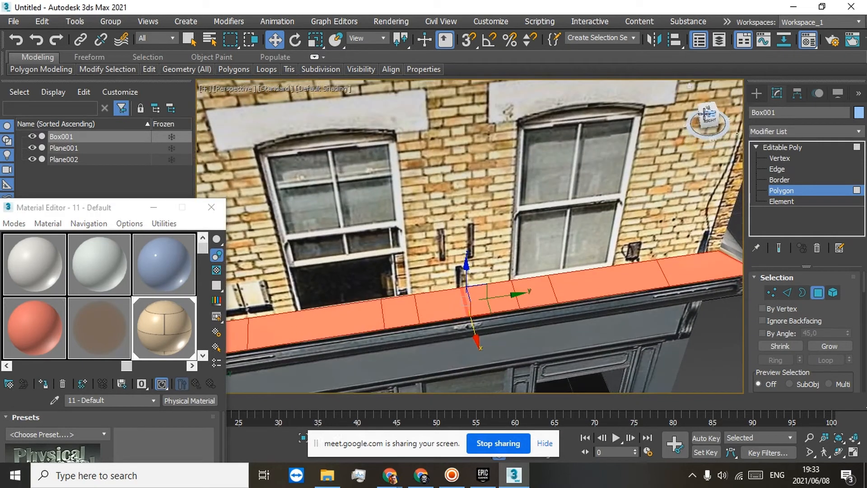
{"action": "left_click", "coordinate": [857, 133]}
{"action": "scroll", "coordinate": [789, 317], "scroll_direction": "down", "scroll_amount": 20}
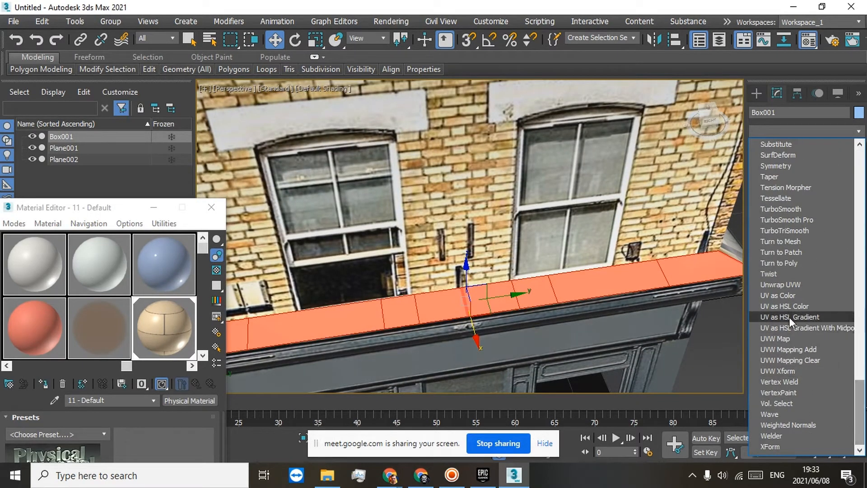
{"action": "left_click", "coordinate": [789, 339]}
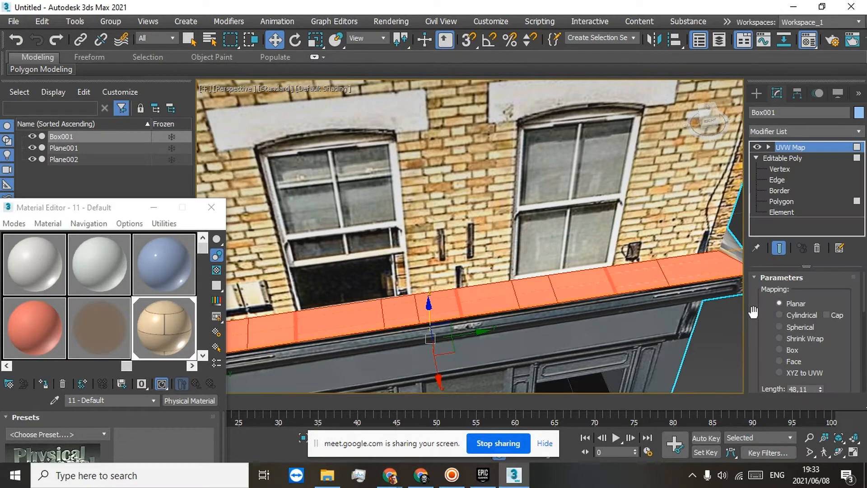
{"action": "left_click", "coordinate": [779, 349]}
Step: Scale the UVW Map gizmo down so that smaller tiles repeat along the top of the cornice
{"action": "middle_click_drag", "start_coordinate": [512, 289], "coordinate": [517, 210], "text": "alt"}
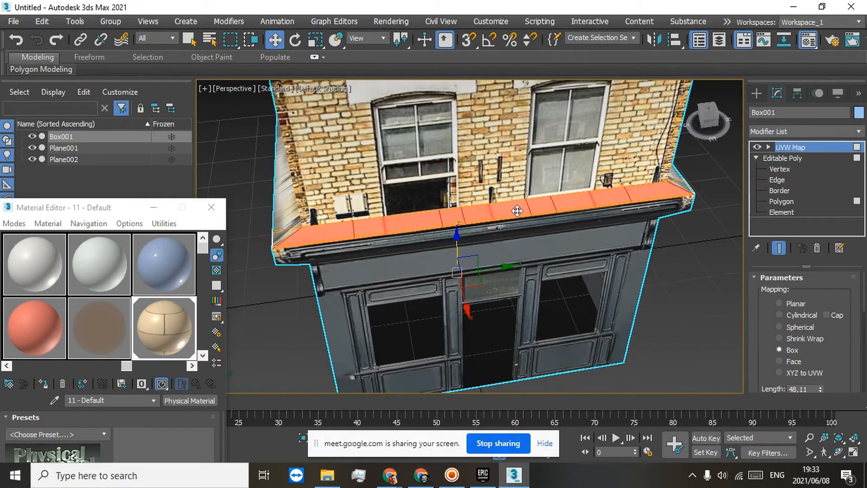
{"action": "left_click", "coordinate": [789, 148]}
{"action": "left_click", "coordinate": [316, 41]}
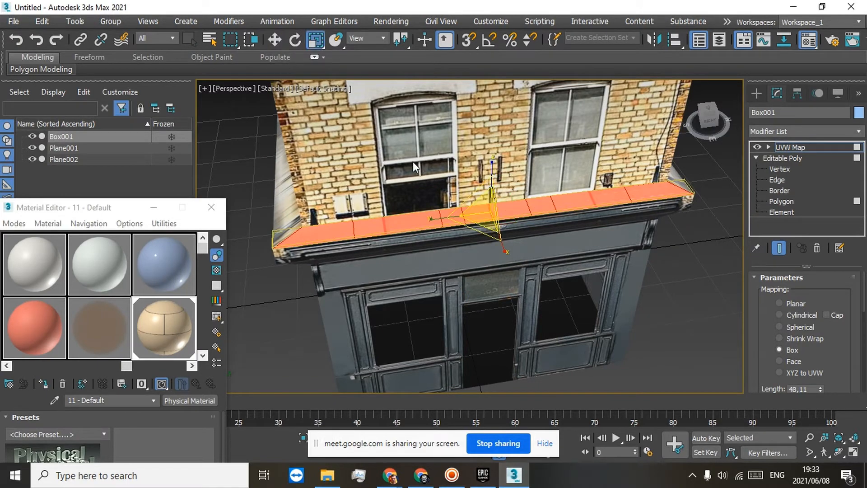
{"action": "scroll", "coordinate": [430, 167], "scroll_direction": "up", "scroll_amount": 4}
{"action": "left_click_drag", "start_coordinate": [478, 229], "coordinate": [551, 217]}
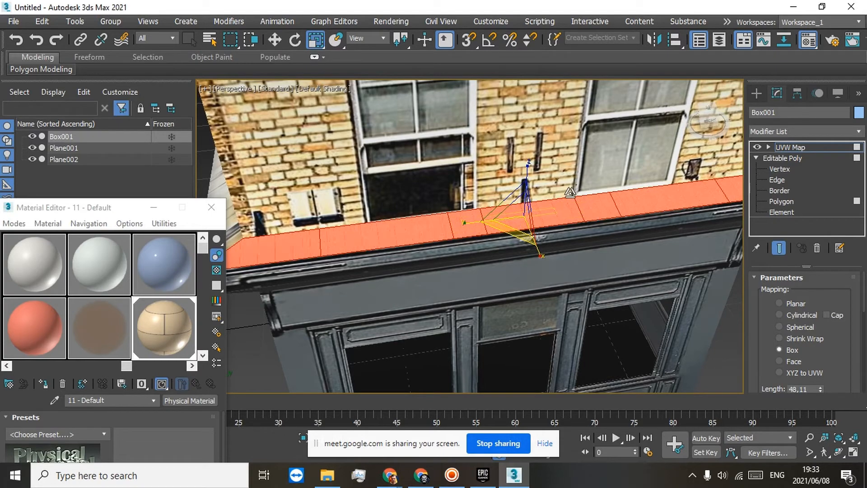
{"action": "scroll", "coordinate": [433, 229], "scroll_direction": "up", "scroll_amount": 8}
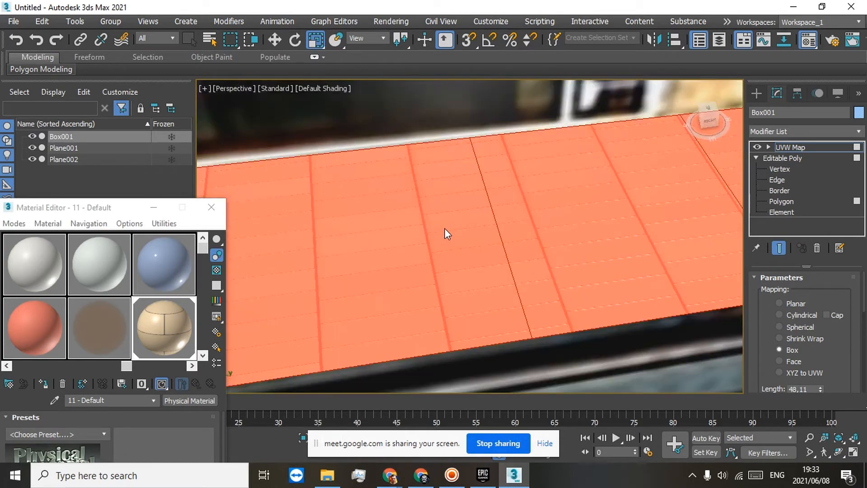
{"action": "scroll", "coordinate": [445, 229], "scroll_direction": "down", "scroll_amount": 3}
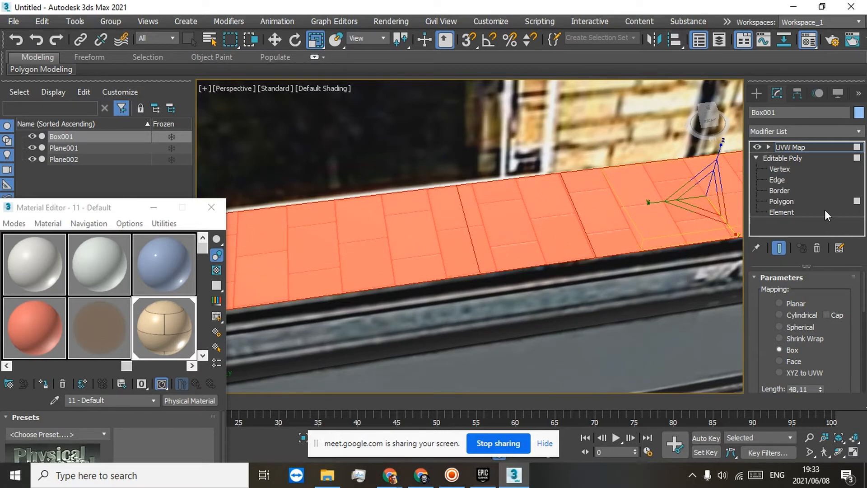
Step: Collapse the UVW Map modifier of Box001 into the Editable Poly
{"action": "right_click", "coordinate": [777, 151]}
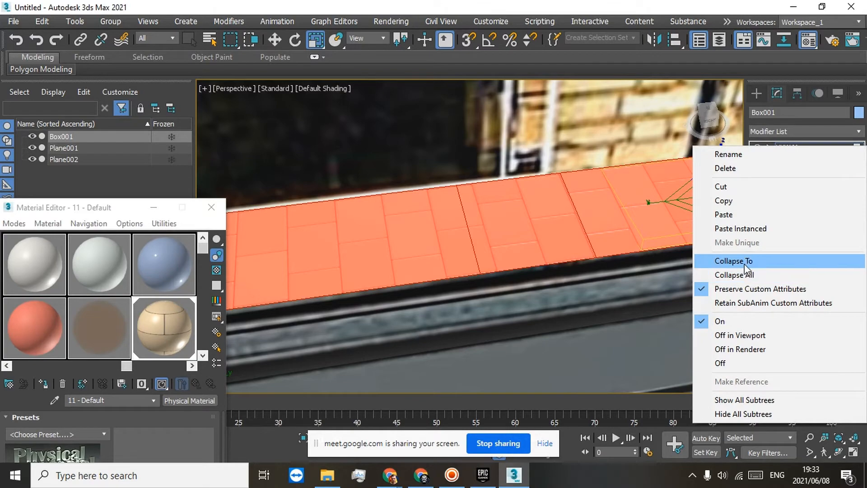
{"action": "left_click", "coordinate": [721, 258]}
{"action": "left_click", "coordinate": [451, 289]}
Step: Examine the tiled cornice top and the building's corner up close and from a distance
{"action": "scroll", "coordinate": [527, 259], "scroll_direction": "down", "scroll_amount": 5}
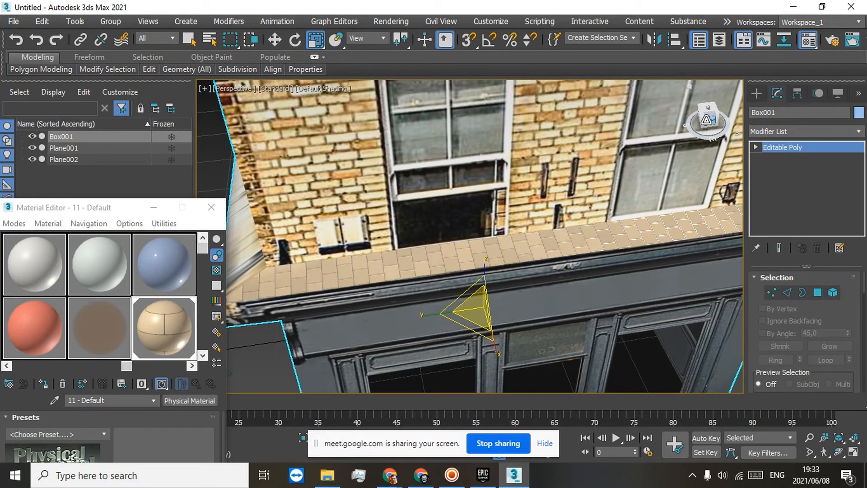
{"action": "left_click_drag", "start_coordinate": [707, 119], "coordinate": [542, 200]}
{"action": "middle_click_drag", "start_coordinate": [542, 200], "coordinate": [587, 235], "text": "alt"}
{"action": "scroll", "coordinate": [587, 235], "scroll_direction": "down", "scroll_amount": 6}
{"action": "scroll", "coordinate": [587, 235], "scroll_direction": "up", "scroll_amount": 4}
{"action": "scroll", "coordinate": [587, 235], "scroll_direction": "down", "scroll_amount": 3}
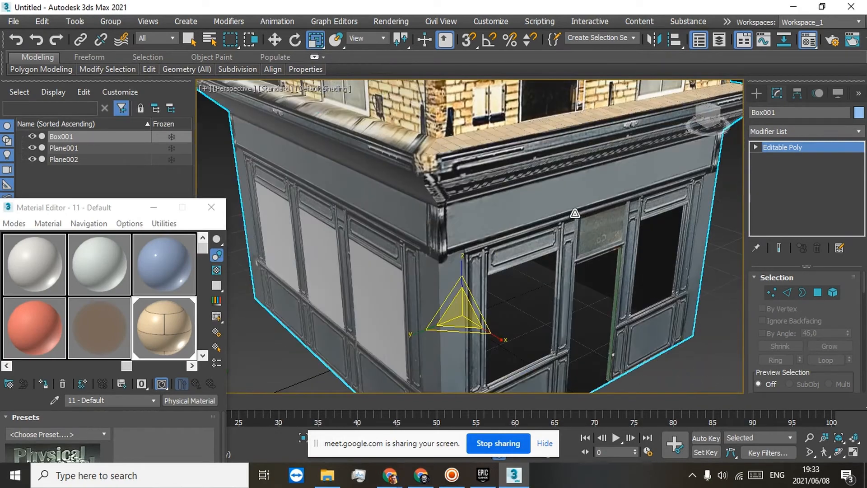
{"action": "middle_click_drag", "start_coordinate": [629, 248], "coordinate": [626, 259]}
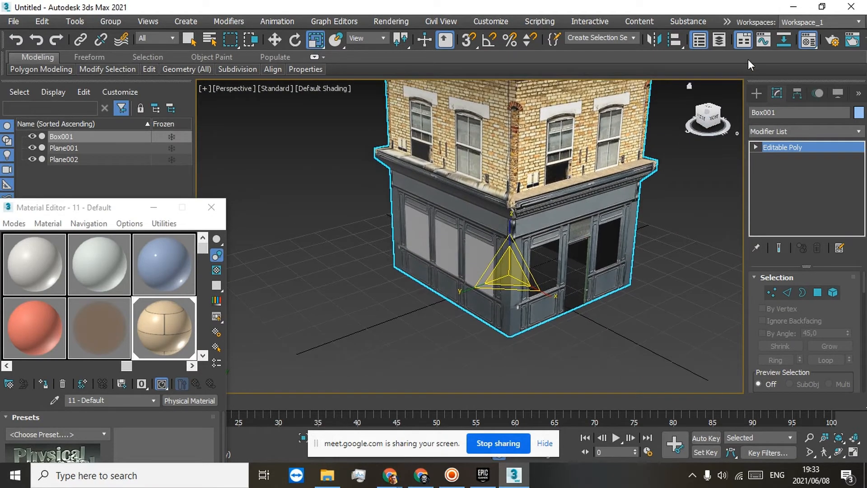
Step: Switch to Chrome and show the Sketchfab page of the SM Office Shop Combo Skyscraper model
{"action": "left_click", "coordinate": [793, 7]}
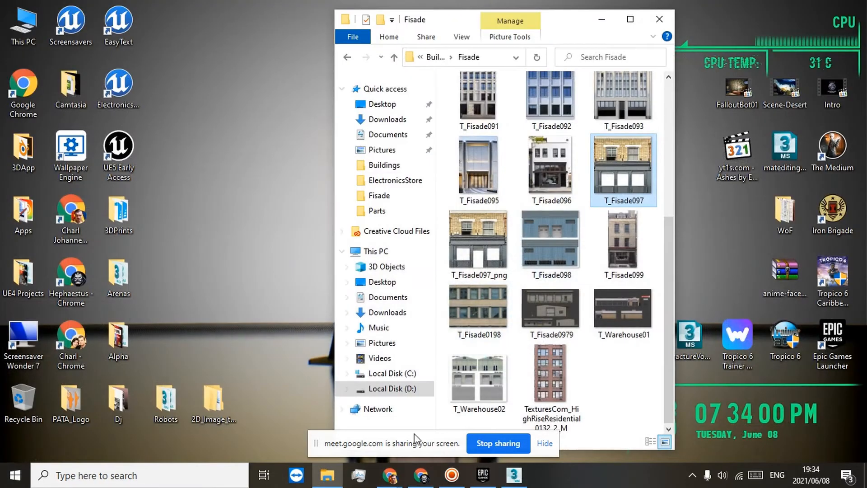
{"action": "mouse_move", "coordinate": [415, 467]}
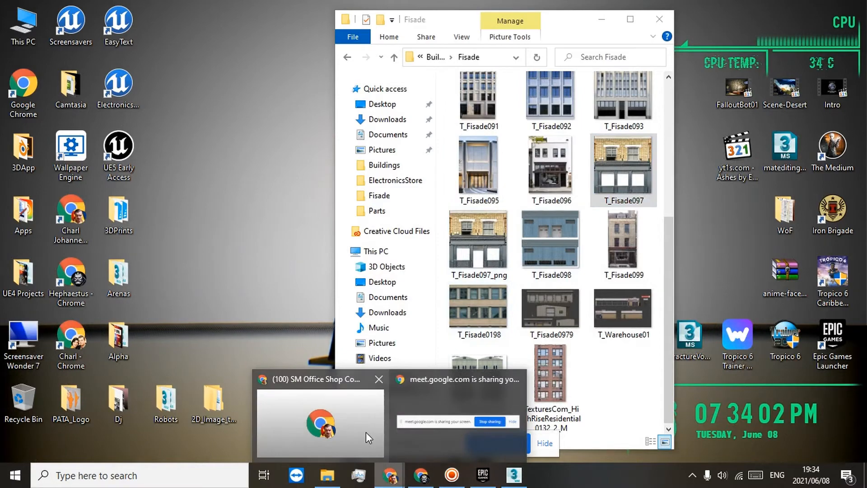
{"action": "left_click", "coordinate": [366, 432]}
{"action": "left_click", "coordinate": [604, 15]}
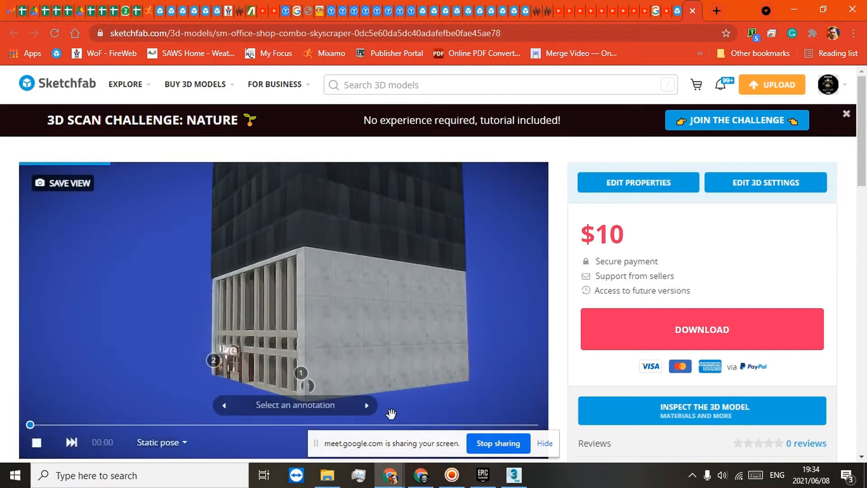
Step: View the skyscraper model full screen and examine its Tacos shop front and the elevators inside the entrance
{"action": "mouse_move", "coordinate": [219, 297]}
{"action": "left_mouse_down"}
{"action": "mouse_move", "coordinate": [264, 323]}
{"action": "mouse_move", "coordinate": [290, 325]}
{"action": "mouse_move", "coordinate": [260, 350]}
{"action": "left_mouse_up"}
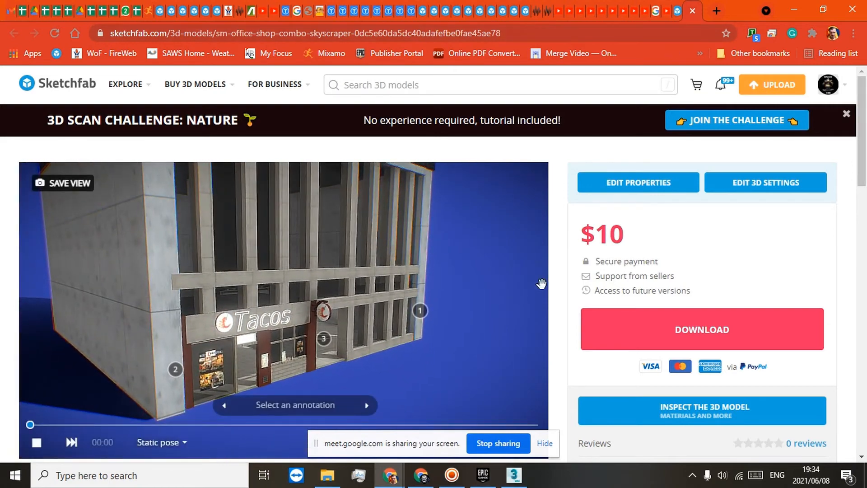
{"action": "scroll", "coordinate": [573, 264], "scroll_direction": "down", "scroll_amount": 1}
{"action": "left_click", "coordinate": [529, 380]}
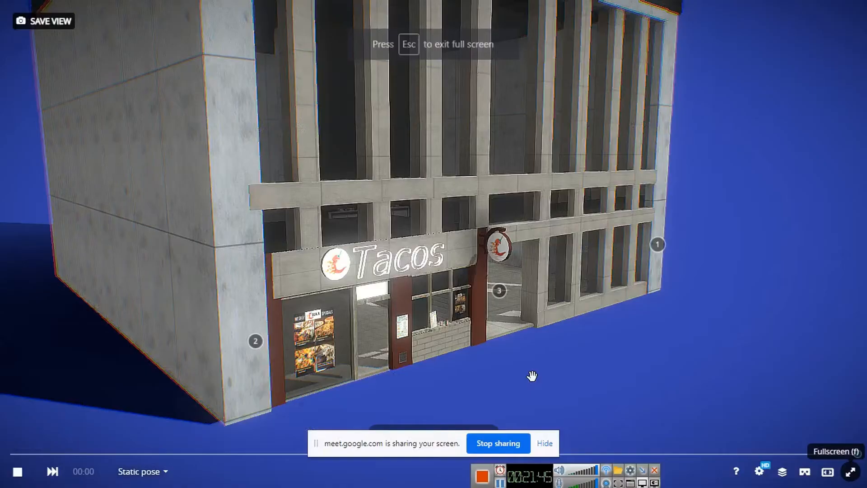
{"action": "left_click_drag", "start_coordinate": [532, 375], "coordinate": [448, 296]}
{"action": "scroll", "coordinate": [468, 265], "scroll_direction": "up", "scroll_amount": 4}
{"action": "left_click", "coordinate": [468, 265]}
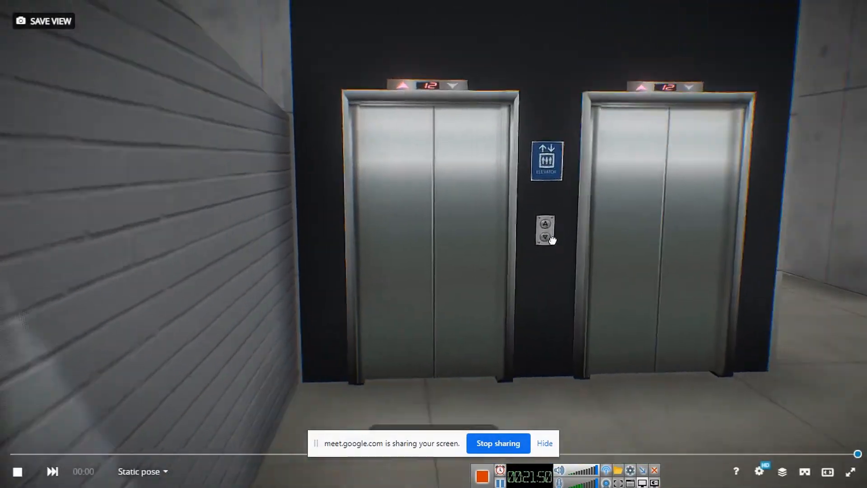
Step: Examine the skyscraper's lower facade and Tacos shop front from outside, up close and from farther back
{"action": "mouse_move", "coordinate": [552, 241]}
{"action": "left_mouse_down"}
{"action": "mouse_move", "coordinate": [567, 232]}
{"action": "mouse_move", "coordinate": [563, 157]}
{"action": "mouse_move", "coordinate": [587, 275]}
{"action": "mouse_move", "coordinate": [547, 220]}
{"action": "mouse_move", "coordinate": [576, 232]}
{"action": "left_mouse_up"}
{"action": "scroll", "coordinate": [563, 233], "scroll_direction": "down", "scroll_amount": 5}
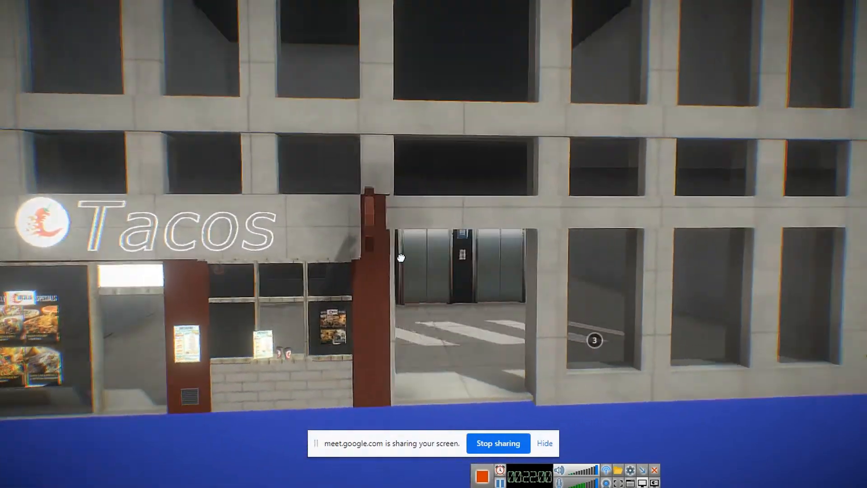
{"action": "left_click_drag", "start_coordinate": [400, 258], "coordinate": [382, 262]}
{"action": "scroll", "coordinate": [350, 236], "scroll_direction": "down", "scroll_amount": 5}
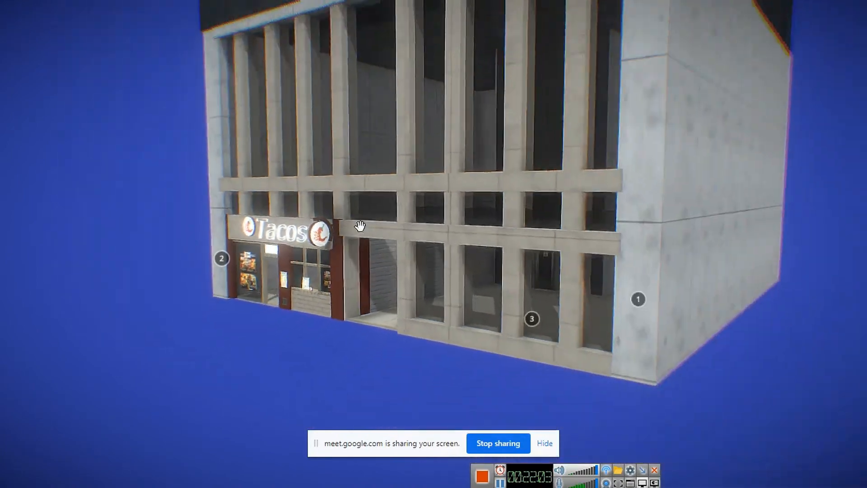
{"action": "left_click_drag", "start_coordinate": [387, 177], "coordinate": [457, 176]}
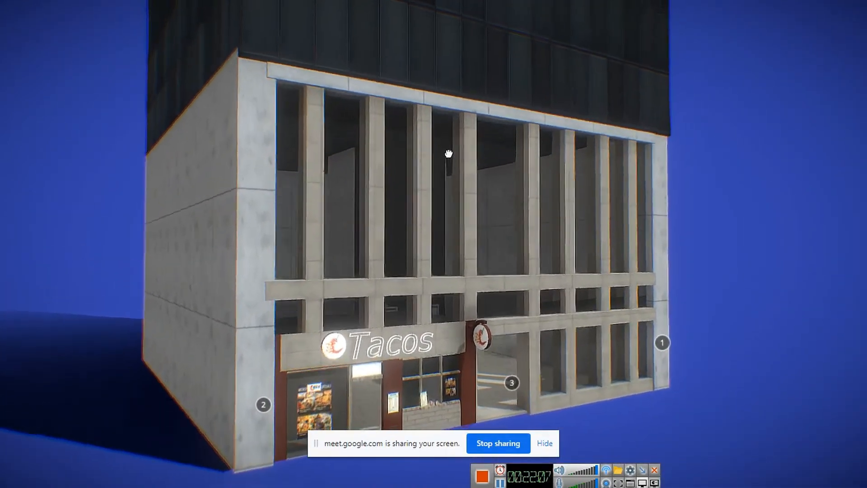
{"action": "scroll", "coordinate": [448, 226], "scroll_direction": "down", "scroll_amount": 6}
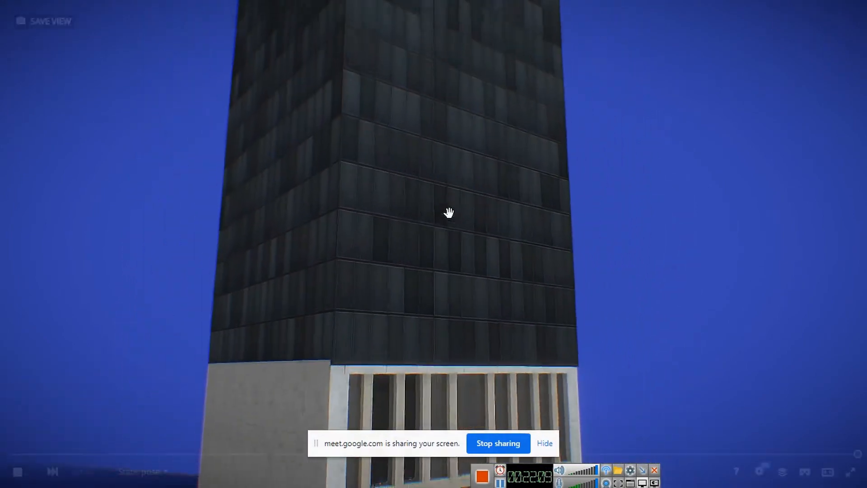
Step: Examine the skyscraper's dark tower floors up to the rooftop antenna and back down to the base
{"action": "scroll", "coordinate": [444, 190], "scroll_direction": "up", "scroll_amount": 2}
{"action": "right_click_drag", "start_coordinate": [438, 205], "coordinate": [449, 349]}
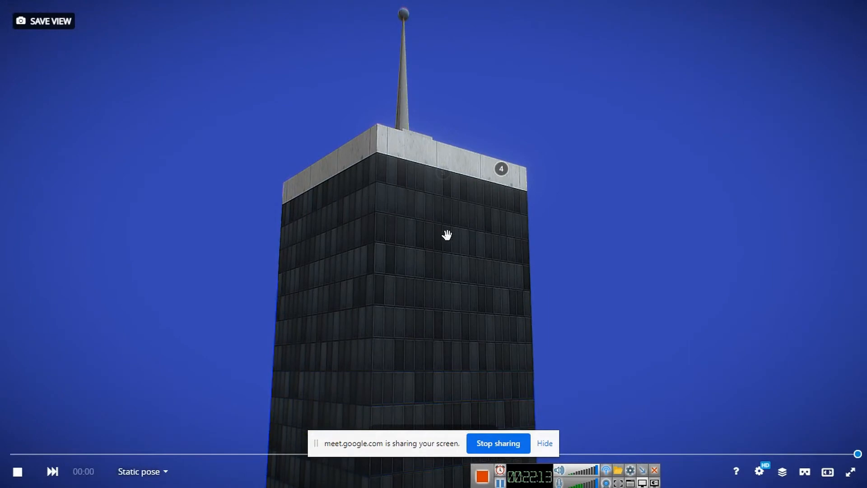
{"action": "right_click_drag", "start_coordinate": [391, 338], "coordinate": [371, 180]}
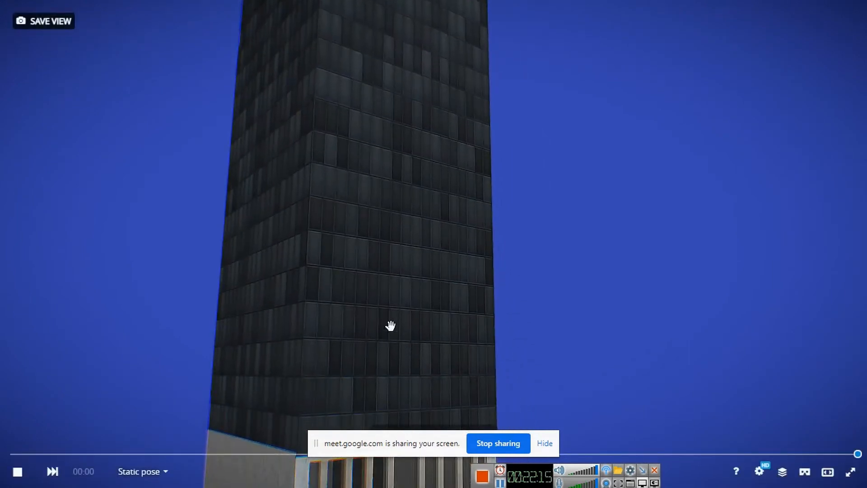
{"action": "right_click_drag", "start_coordinate": [389, 325], "coordinate": [426, 231]}
{"action": "scroll", "coordinate": [421, 183], "scroll_direction": "up", "scroll_amount": 4}
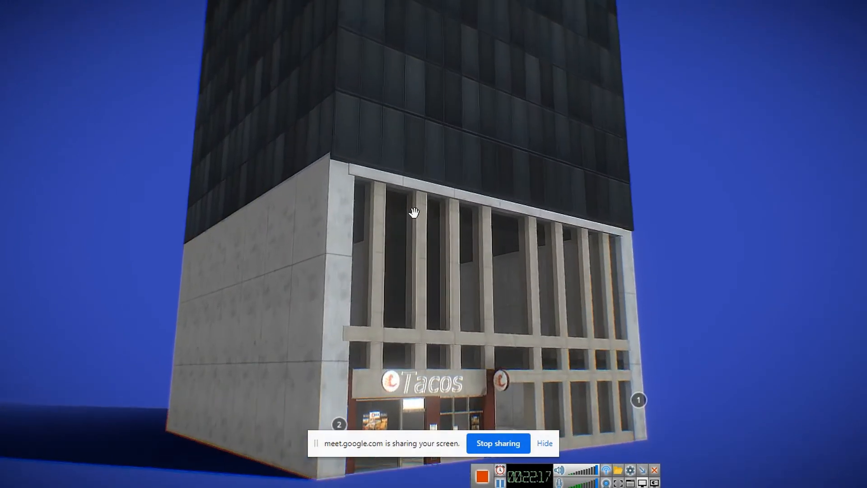
Step: Examine the concrete columns and side wall of the skyscraper's base from several angles, and leave the full-screen view
{"action": "left_click_drag", "start_coordinate": [450, 227], "coordinate": [429, 317]}
{"action": "right_click_drag", "start_coordinate": [428, 317], "coordinate": [497, 269]}
{"action": "scroll", "coordinate": [542, 264], "scroll_direction": "up", "scroll_amount": 4}
{"action": "mouse_move", "coordinate": [590, 256]}
{"action": "left_mouse_down"}
{"action": "mouse_move", "coordinate": [478, 259]}
{"action": "mouse_move", "coordinate": [537, 263]}
{"action": "mouse_move", "coordinate": [507, 271]}
{"action": "mouse_move", "coordinate": [528, 277]}
{"action": "mouse_move", "coordinate": [456, 267]}
{"action": "mouse_move", "coordinate": [470, 244]}
{"action": "mouse_move", "coordinate": [535, 201]}
{"action": "left_mouse_up"}
{"action": "scroll", "coordinate": [520, 270], "scroll_direction": "down", "scroll_amount": 3}
{"action": "scroll", "coordinate": [520, 273], "scroll_direction": "down", "scroll_amount": 3}
{"action": "scroll", "coordinate": [515, 271], "scroll_direction": "up", "scroll_amount": 3}
{"action": "scroll", "coordinate": [449, 269], "scroll_direction": "up", "scroll_amount": 2}
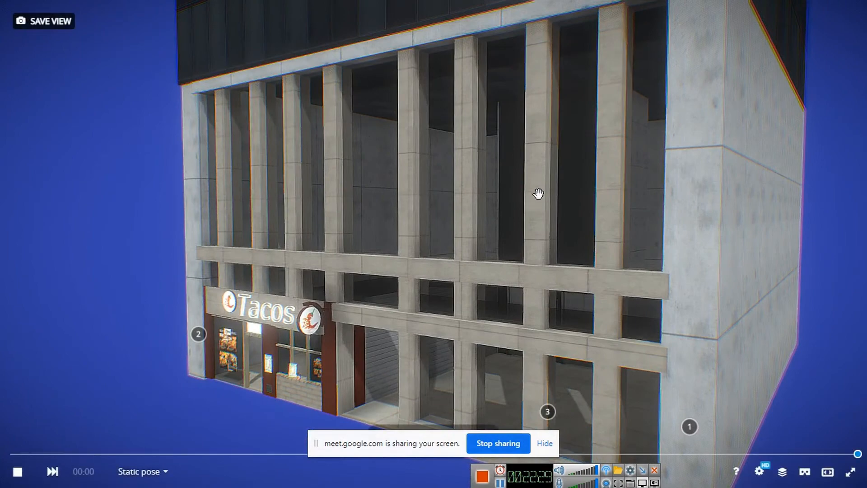
{"action": "key", "text": "Escape"}
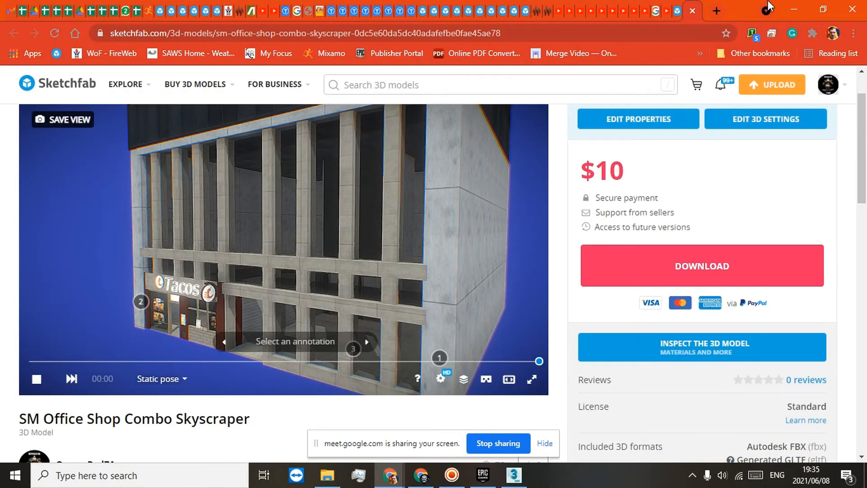
Step: Switch to the Epic Games Launcher and show its Unreal Engine Library and Marketplace pages
{"action": "left_click", "coordinate": [788, 4]}
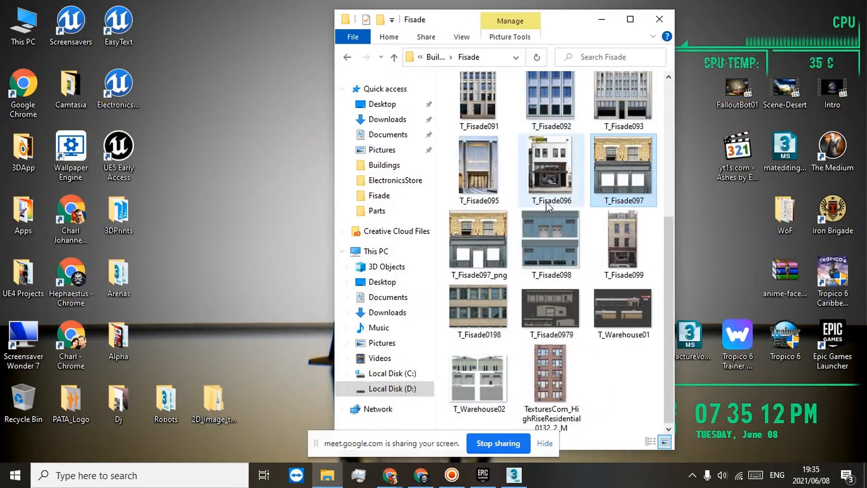
{"action": "left_click", "coordinate": [480, 477]}
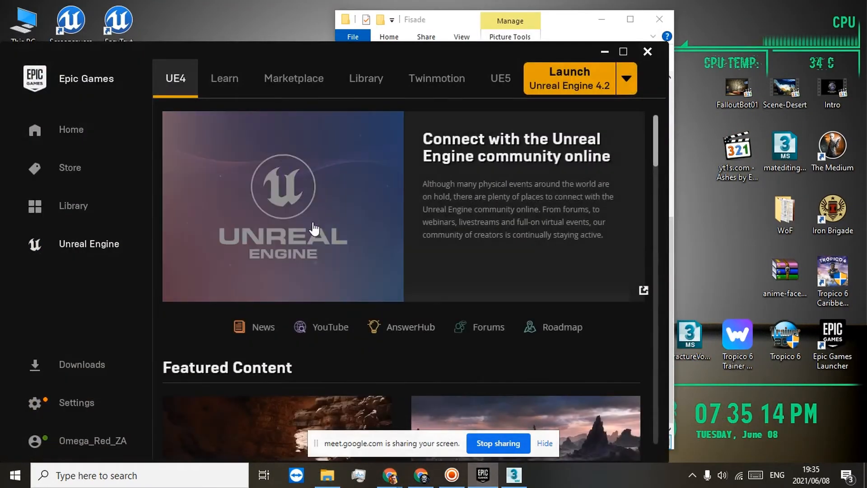
{"action": "left_click", "coordinate": [366, 79]}
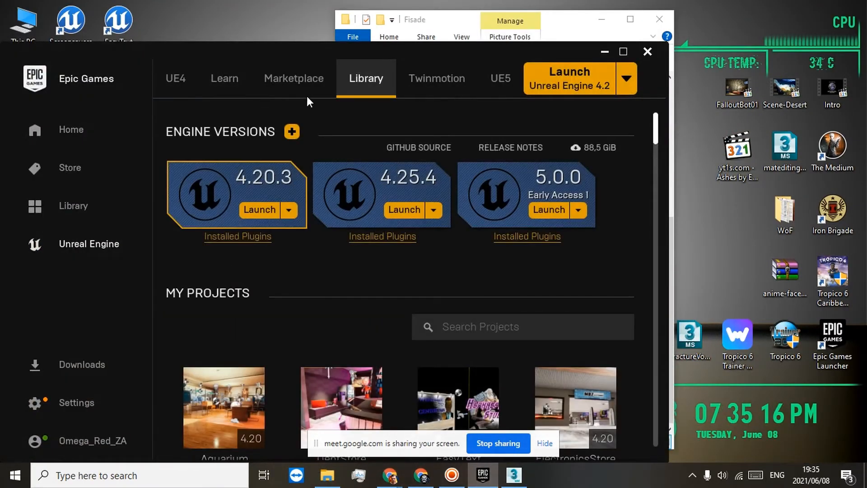
{"action": "left_click", "coordinate": [294, 79]}
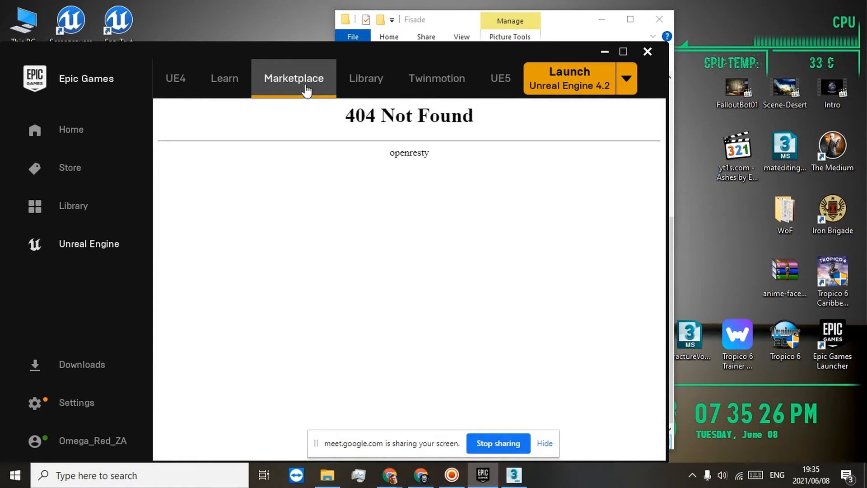
Step: Reposition the launcher window higher on the desktop and reopen the Marketplace by way of the Learn page
{"action": "left_click_drag", "start_coordinate": [480, 55], "coordinate": [495, 27]}
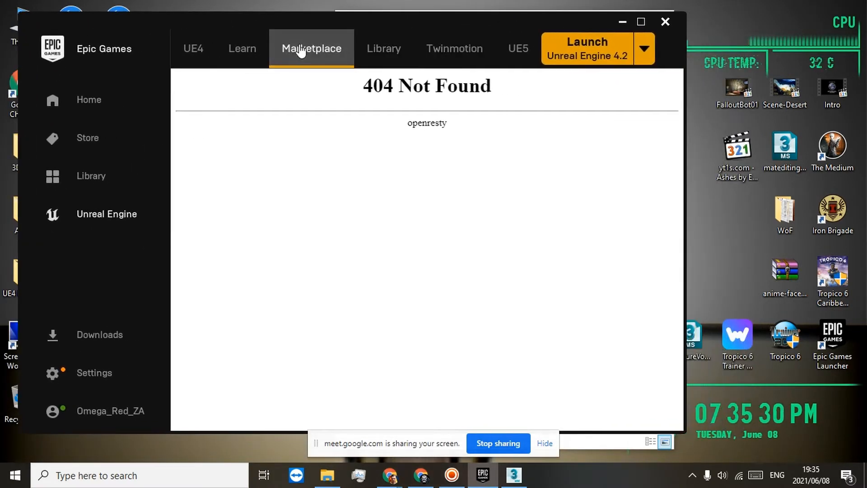
{"action": "left_click", "coordinate": [235, 50]}
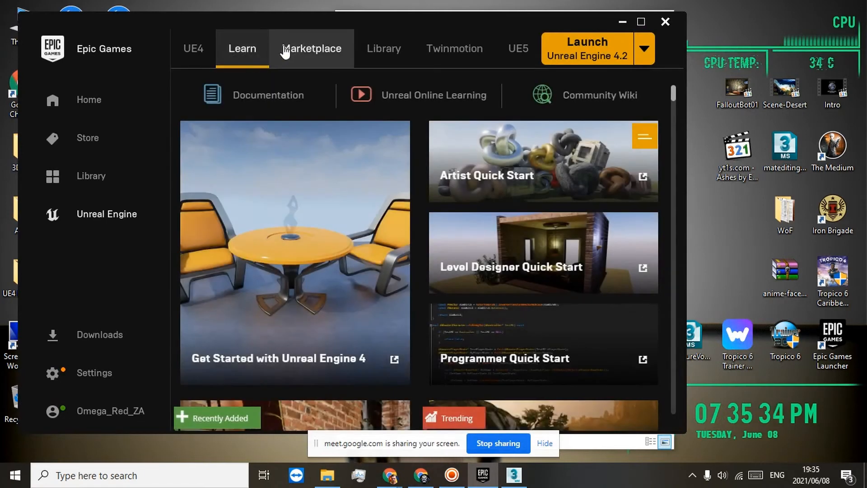
{"action": "left_click", "coordinate": [285, 50]}
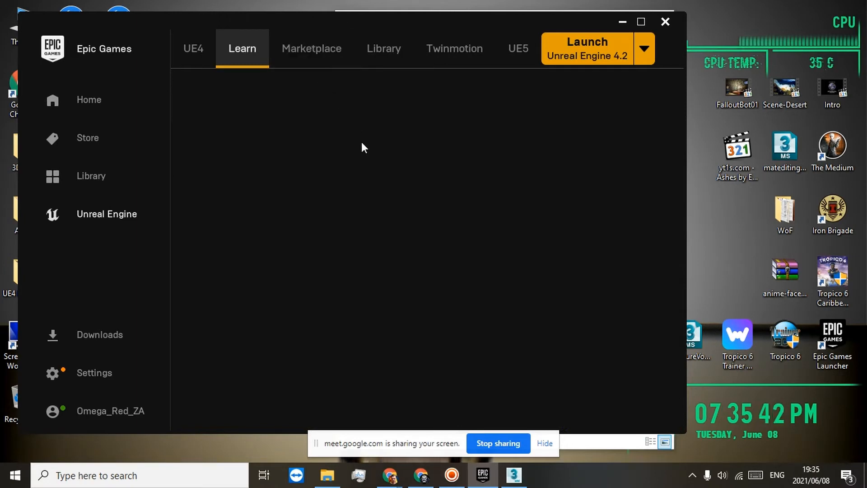
{"action": "left_click", "coordinate": [316, 47]}
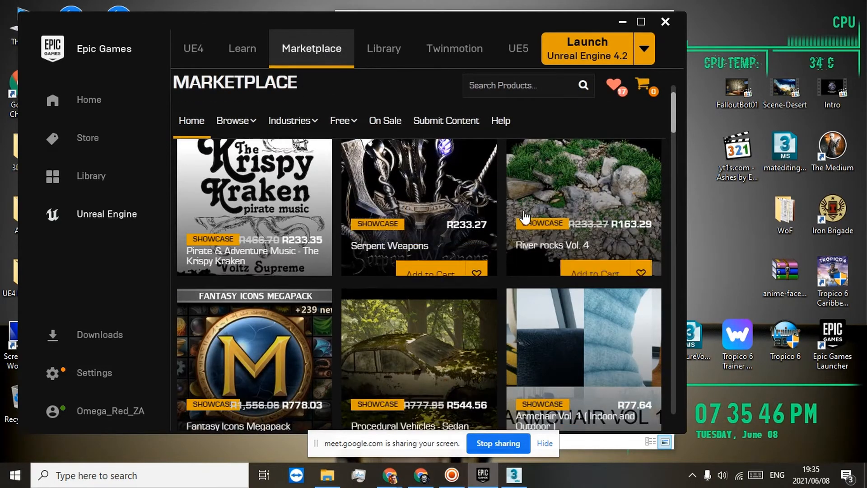
Step: Examine the Marketplace showcase, Free For The Month and Special Discounts products, and minimize the launcher
{"action": "scroll", "coordinate": [546, 248], "scroll_direction": "down", "scroll_amount": 8}
{"action": "scroll", "coordinate": [547, 248], "scroll_direction": "up", "scroll_amount": 4}
{"action": "scroll", "coordinate": [546, 248], "scroll_direction": "up", "scroll_amount": 5}
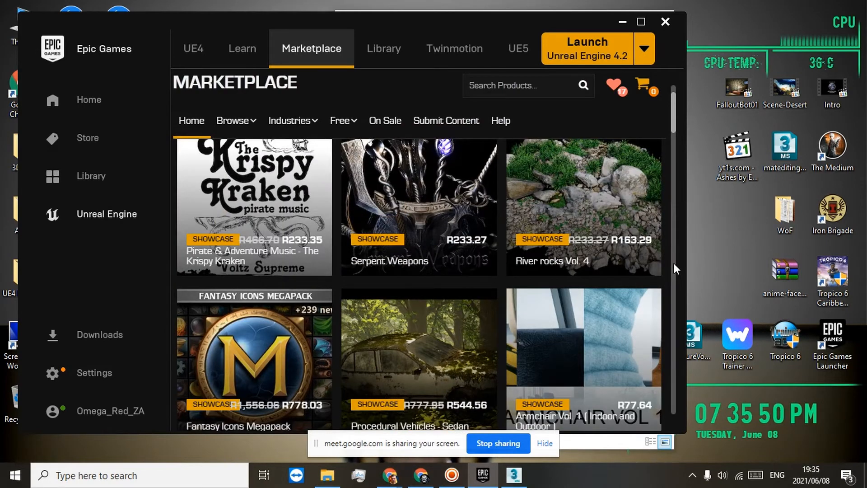
{"action": "scroll", "coordinate": [666, 278], "scroll_direction": "down", "scroll_amount": 3}
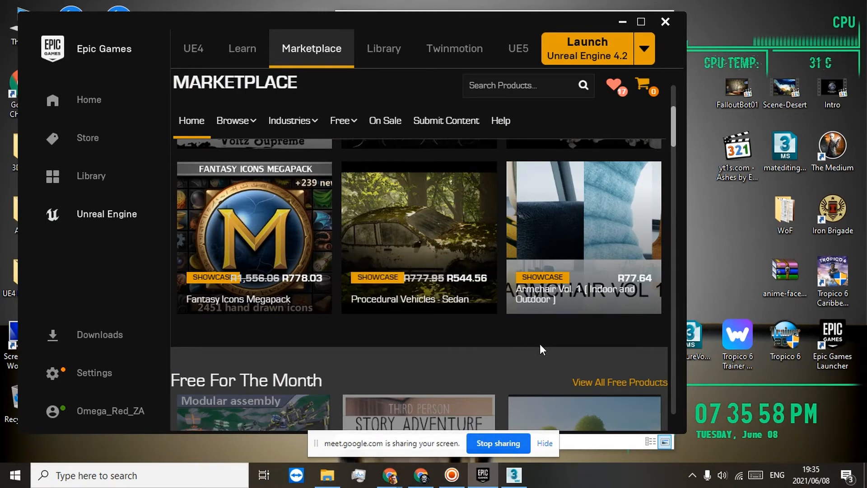
{"action": "scroll", "coordinate": [540, 343], "scroll_direction": "down", "scroll_amount": 4}
{"action": "scroll", "coordinate": [672, 304], "scroll_direction": "down", "scroll_amount": 7}
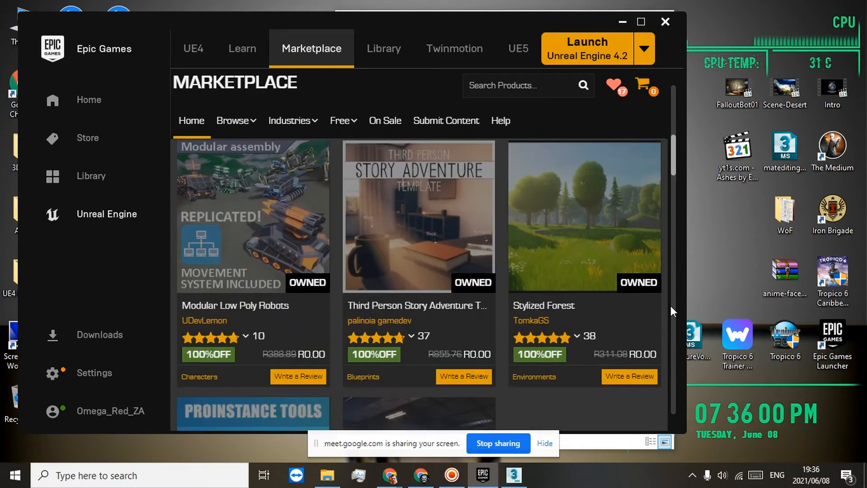
{"action": "scroll", "coordinate": [670, 308], "scroll_direction": "down", "scroll_amount": 3}
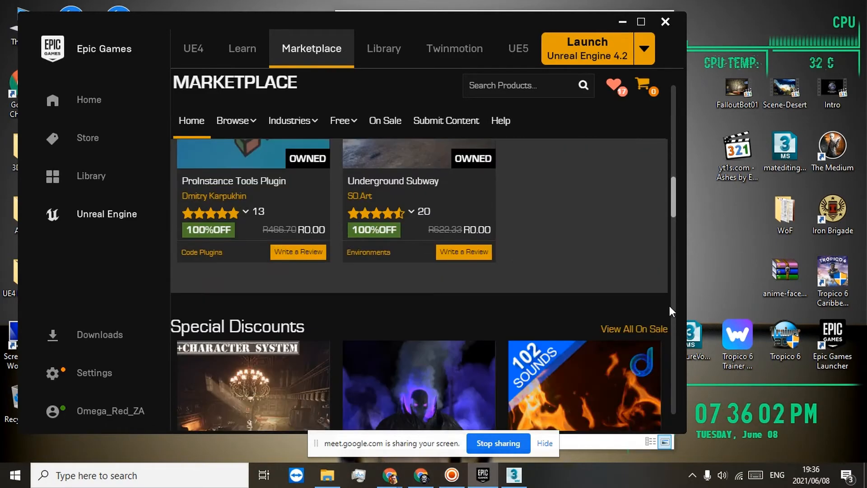
{"action": "scroll", "coordinate": [614, 239], "scroll_direction": "down", "scroll_amount": 8}
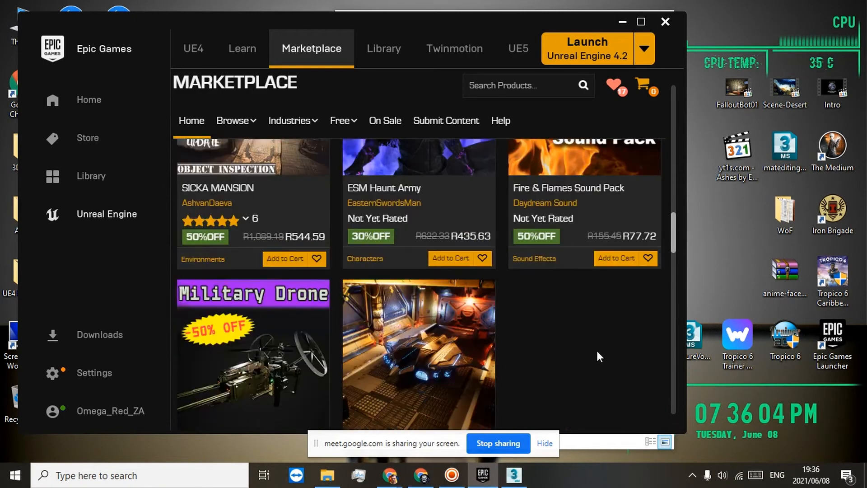
{"action": "scroll", "coordinate": [542, 319], "scroll_direction": "down", "scroll_amount": 3}
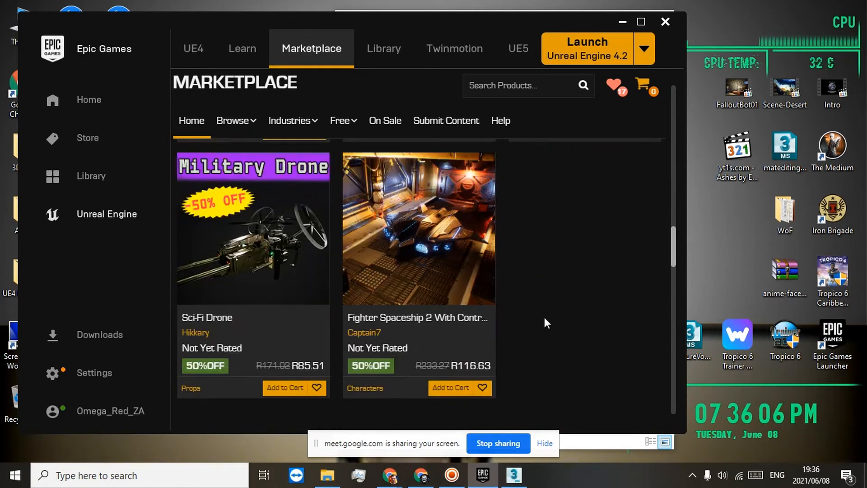
{"action": "scroll", "coordinate": [542, 312], "scroll_direction": "up", "scroll_amount": 20}
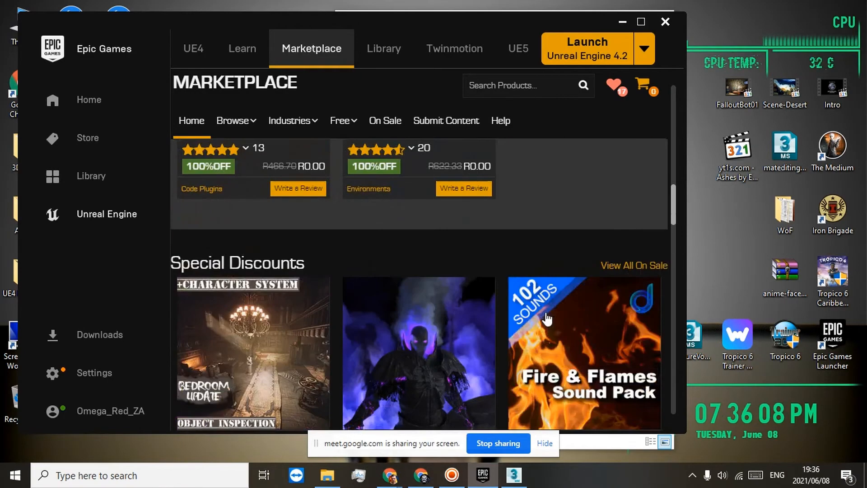
{"action": "scroll", "coordinate": [543, 267], "scroll_direction": "up", "scroll_amount": 2}
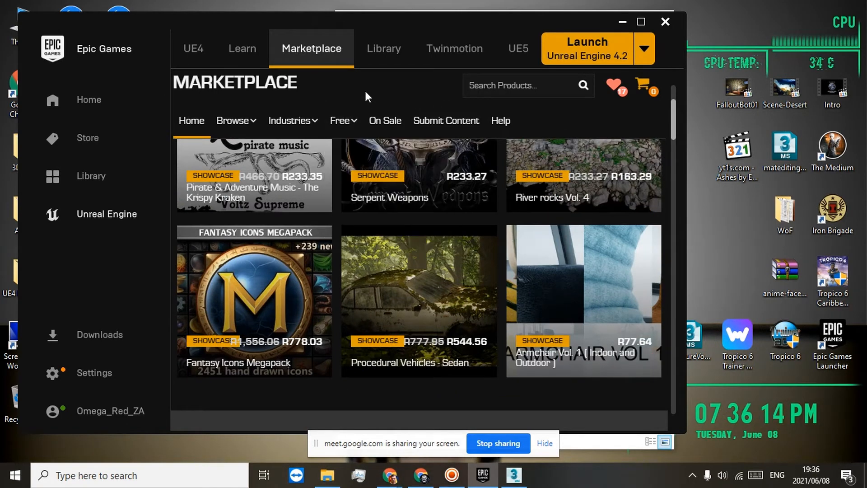
{"action": "left_click", "coordinate": [622, 22]}
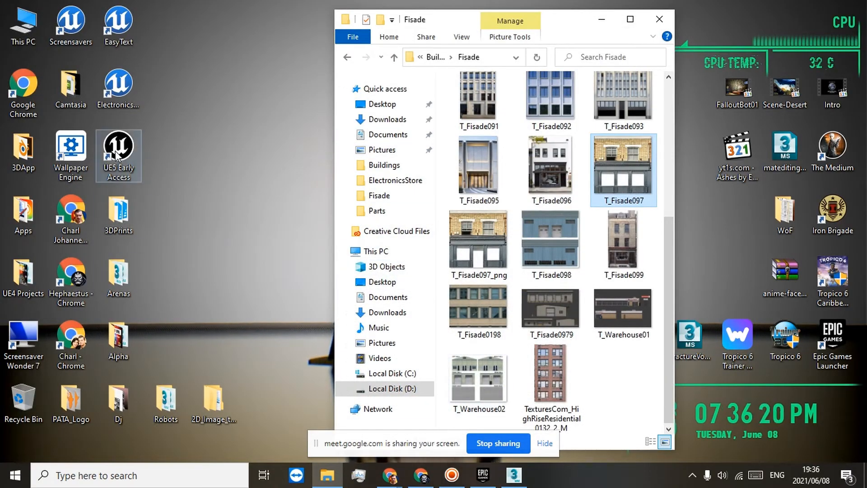
Step: Return to Chrome and close the SM Office Shop Combo Skyscraper tab to show the seller's Sketchfab models
{"action": "right_click", "coordinate": [191, 85]}
{"action": "left_click", "coordinate": [204, 116]}
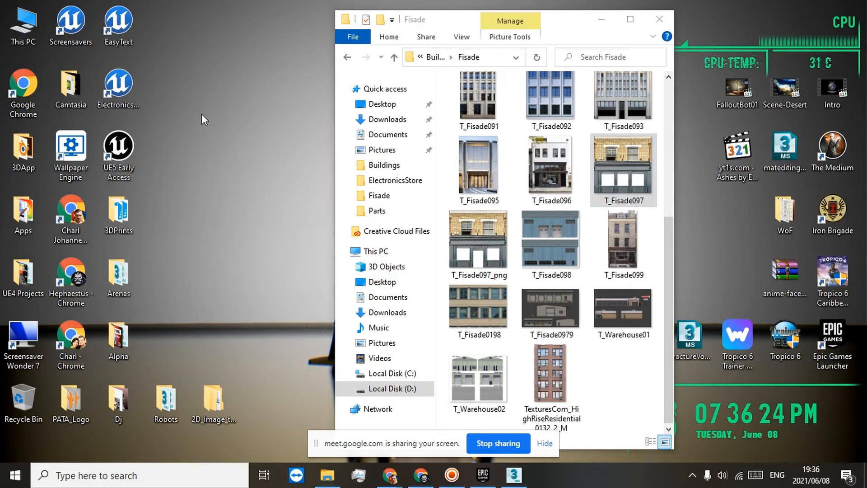
{"action": "mouse_move", "coordinate": [398, 481]}
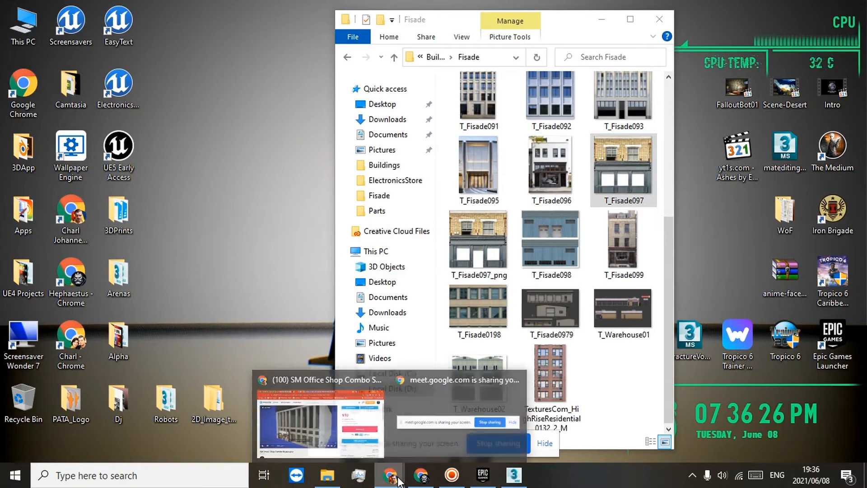
{"action": "left_click", "coordinate": [321, 416]}
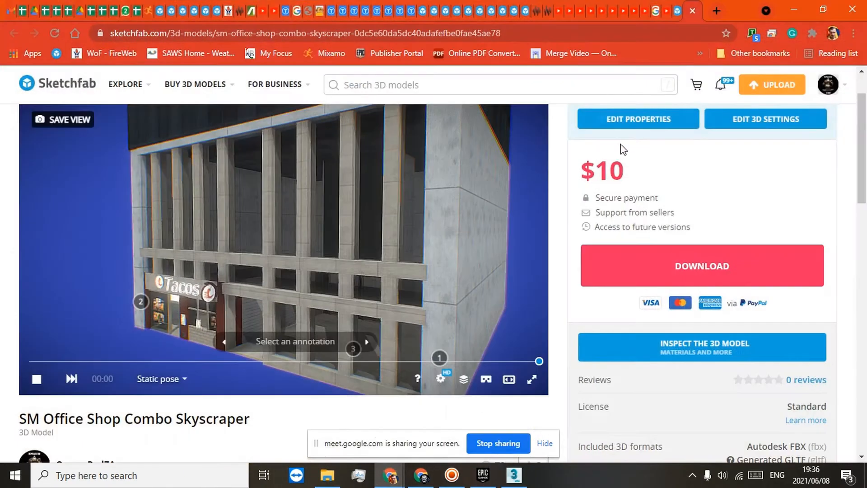
{"action": "left_click", "coordinate": [693, 11]}
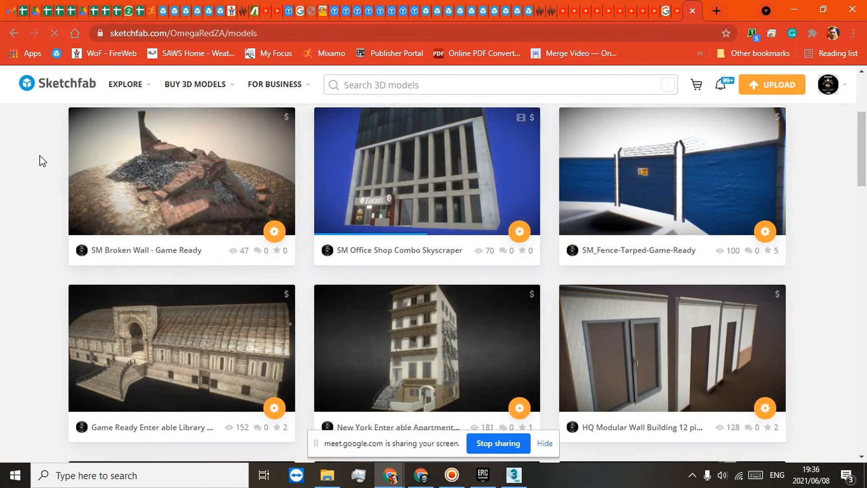
Step: Open the New York Enter able Apartment Block - Game Ready model from the list and examine its street front
{"action": "scroll", "coordinate": [45, 163], "scroll_direction": "down", "scroll_amount": 4}
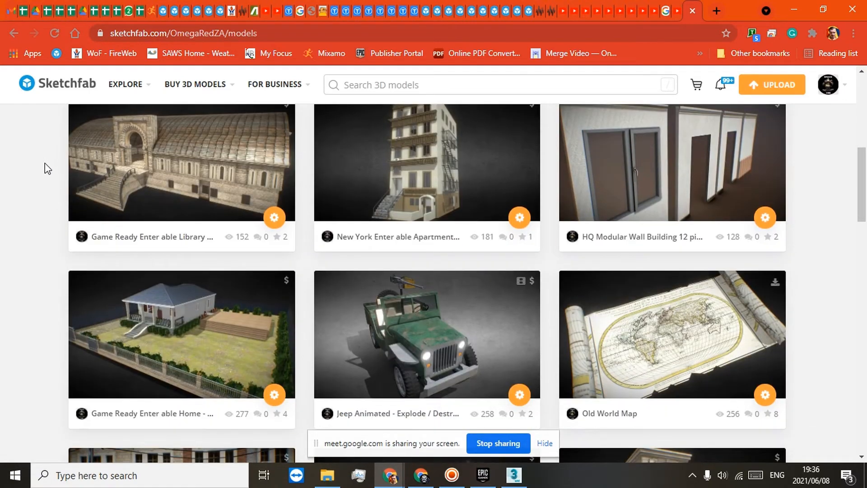
{"action": "scroll", "coordinate": [47, 167], "scroll_direction": "down", "scroll_amount": 5}
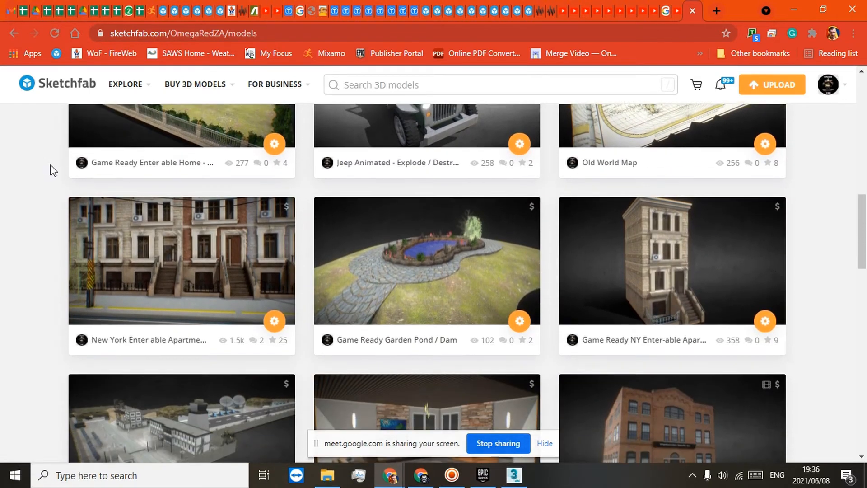
{"action": "scroll", "coordinate": [50, 165], "scroll_direction": "down", "scroll_amount": 1}
{"action": "left_click", "coordinate": [149, 165]}
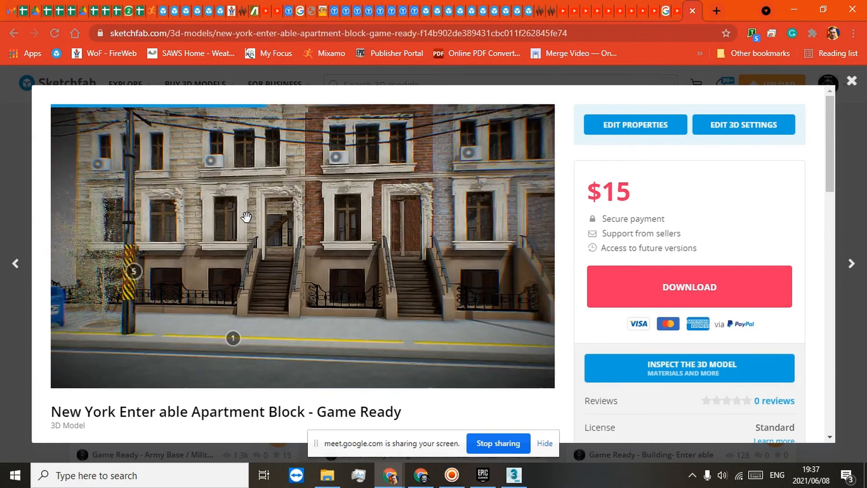
{"action": "left_click_drag", "start_coordinate": [209, 225], "coordinate": [239, 219]}
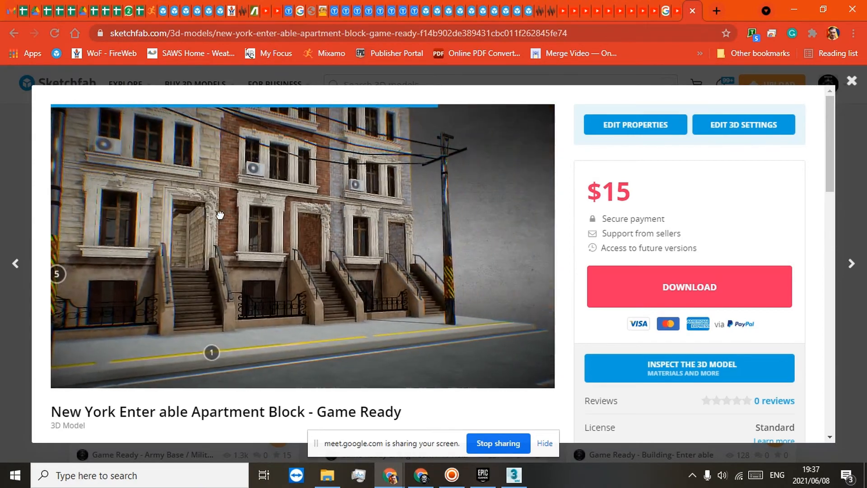
{"action": "right_click_drag", "start_coordinate": [219, 214], "coordinate": [359, 259]}
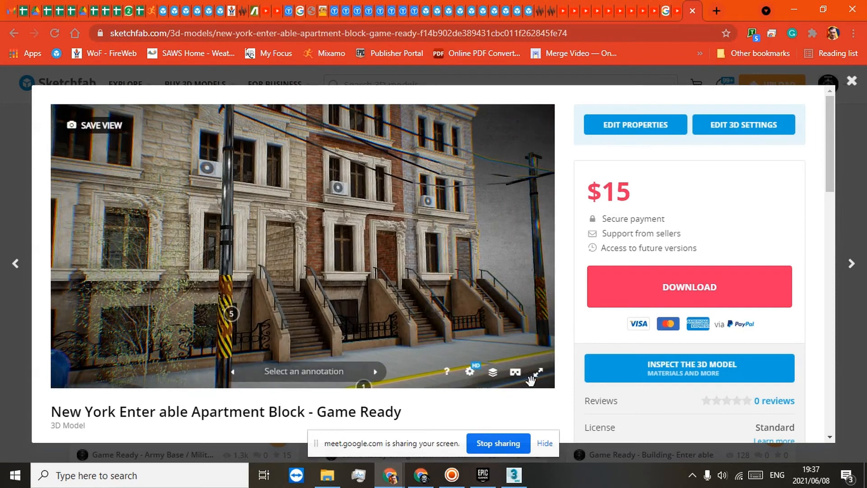
Step: Examine the New York apartment block full screen from the street and from above, and close the model
{"action": "left_click", "coordinate": [536, 379]}
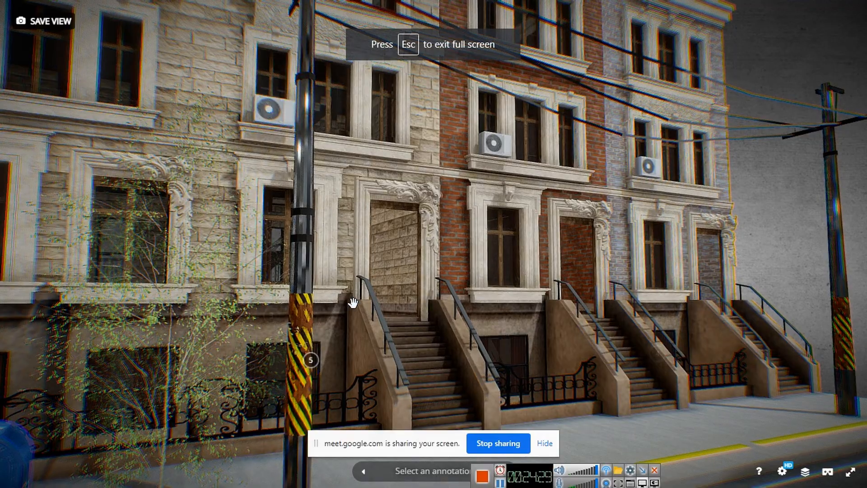
{"action": "right_click_drag", "start_coordinate": [286, 328], "coordinate": [443, 302]}
{"action": "scroll", "coordinate": [375, 290], "scroll_direction": "down", "scroll_amount": 3}
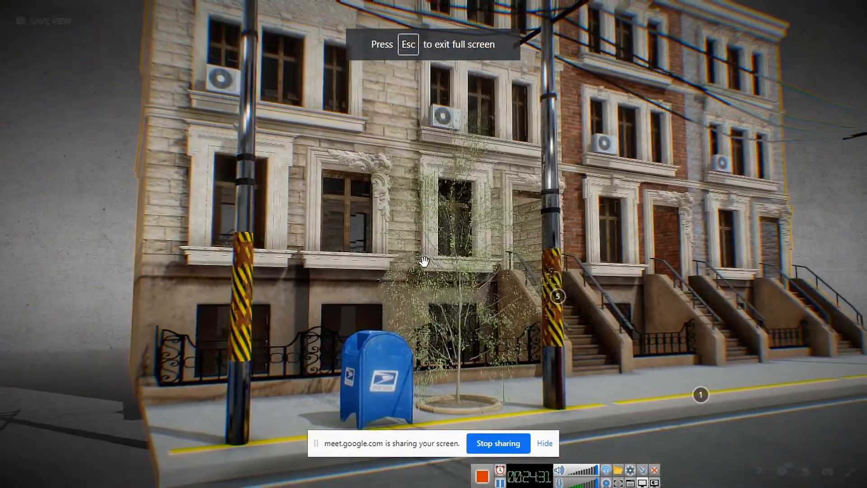
{"action": "scroll", "coordinate": [427, 261], "scroll_direction": "down", "scroll_amount": 2}
{"action": "left_click_drag", "start_coordinate": [466, 261], "coordinate": [476, 280]}
{"action": "right_click_drag", "start_coordinate": [523, 235], "coordinate": [301, 271]}
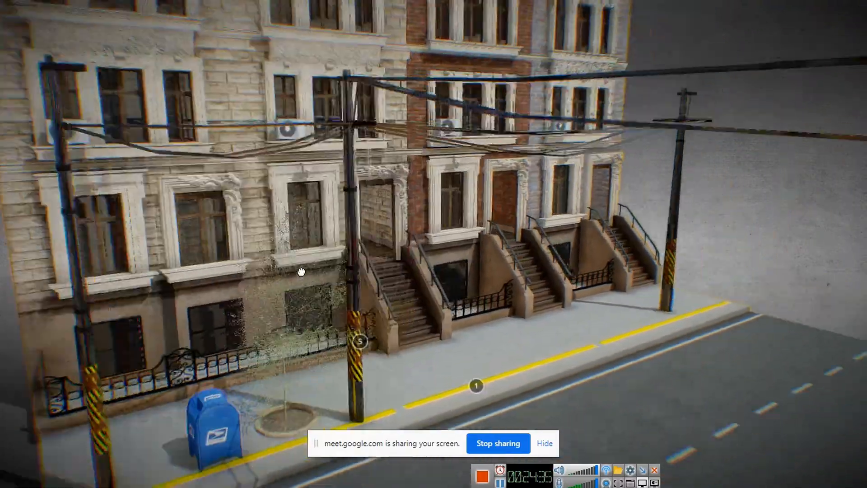
{"action": "scroll", "coordinate": [301, 271], "scroll_direction": "down", "scroll_amount": 5}
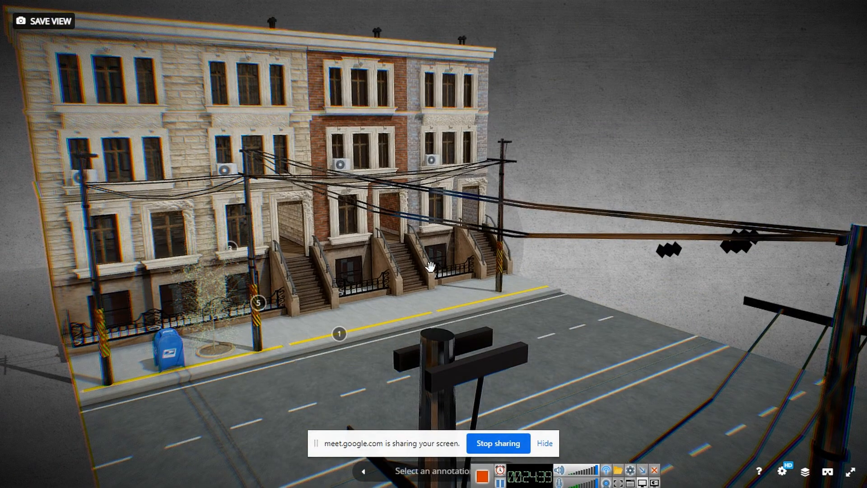
{"action": "key", "text": "Escape"}
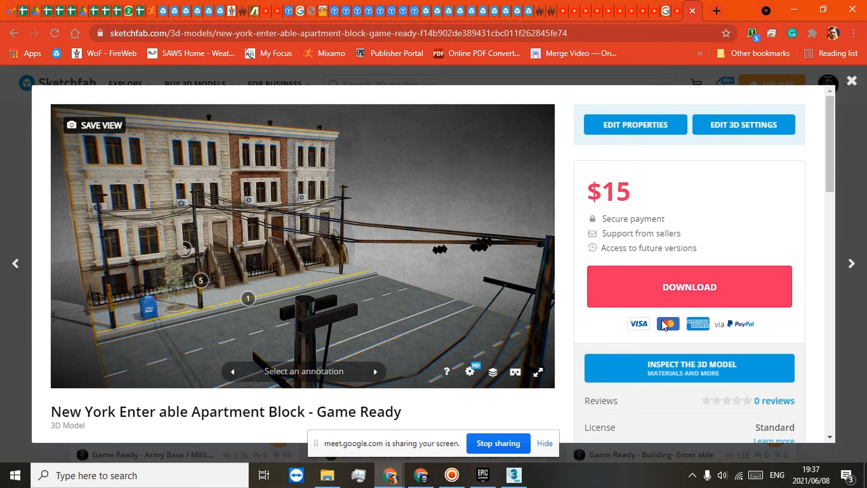
{"action": "left_click", "coordinate": [852, 81]}
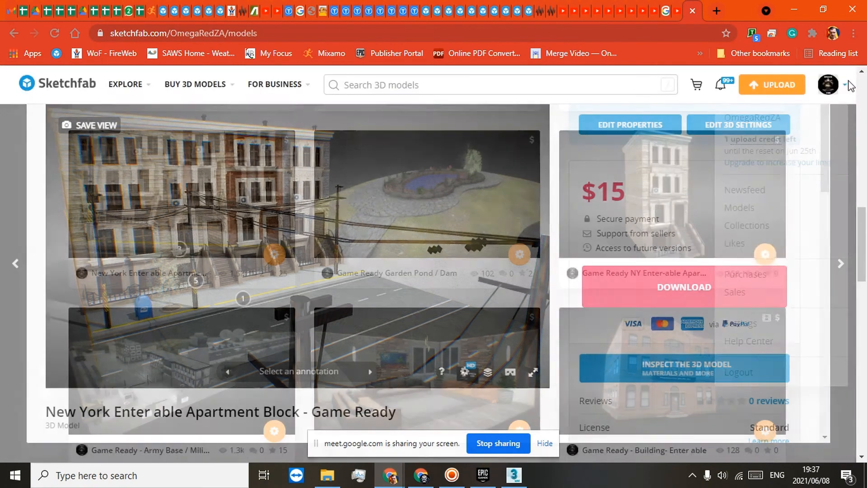
Step: Open the MH-6 Little Bird Helicopter Animated model, review its animation and its triangle and vertex counts, and close it
{"action": "scroll", "coordinate": [844, 310], "scroll_direction": "down", "scroll_amount": 5}
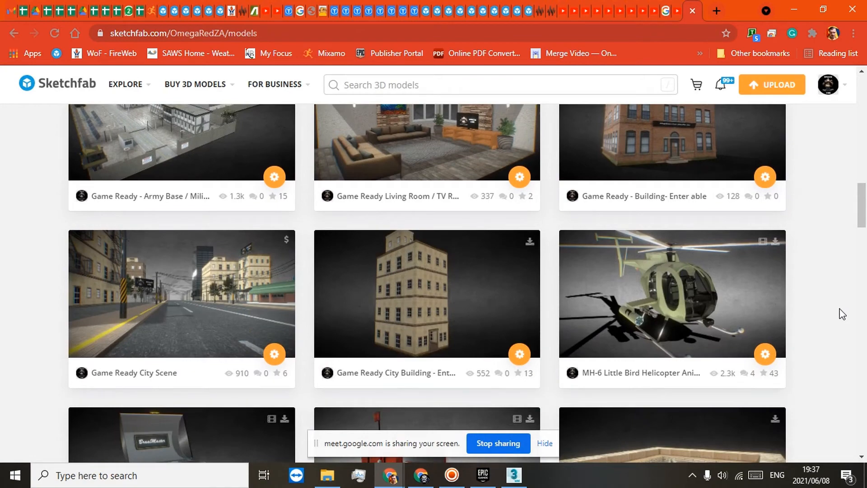
{"action": "scroll", "coordinate": [841, 313], "scroll_direction": "down", "scroll_amount": 1}
{"action": "left_click", "coordinate": [704, 242]}
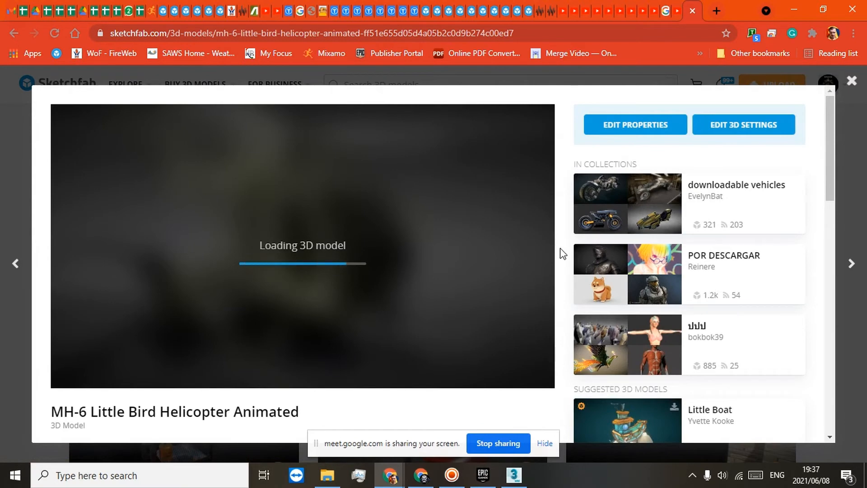
{"action": "scroll", "coordinate": [562, 259], "scroll_direction": "down", "scroll_amount": 4}
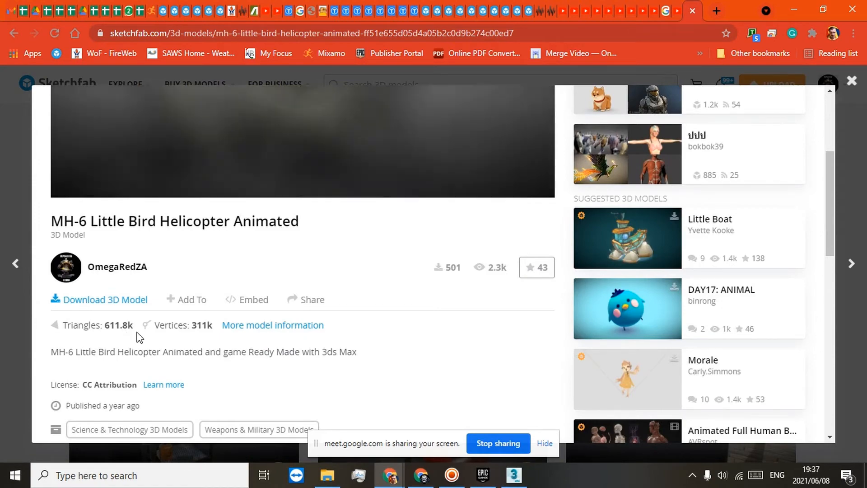
{"action": "scroll", "coordinate": [552, 294], "scroll_direction": "up", "scroll_amount": 4}
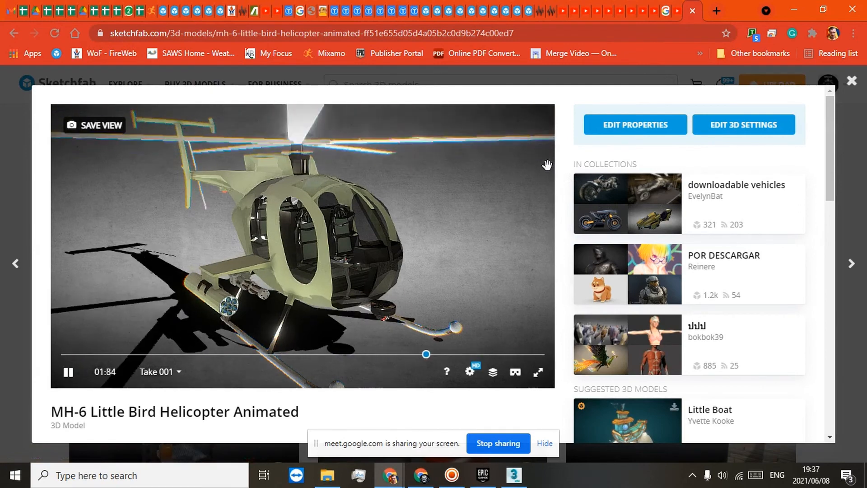
{"action": "scroll", "coordinate": [565, 197], "scroll_direction": "down", "scroll_amount": 1}
{"action": "scroll", "coordinate": [566, 197], "scroll_direction": "down", "scroll_amount": 4}
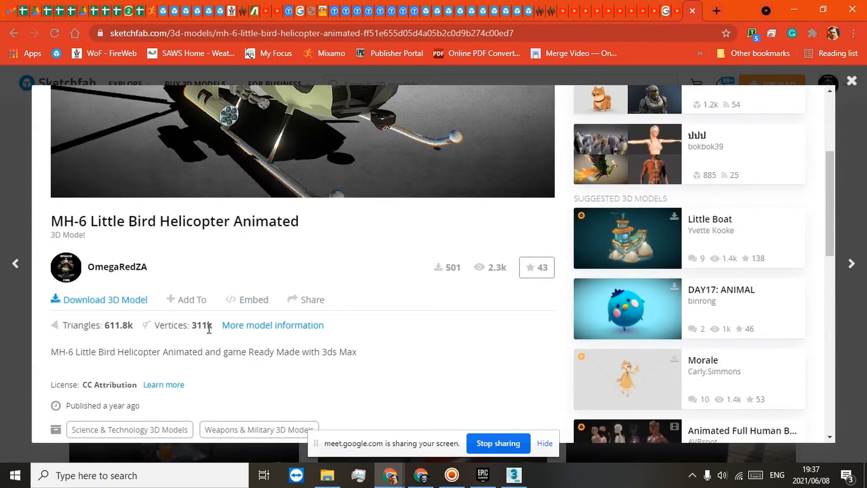
{"action": "scroll", "coordinate": [514, 263], "scroll_direction": "up", "scroll_amount": 4}
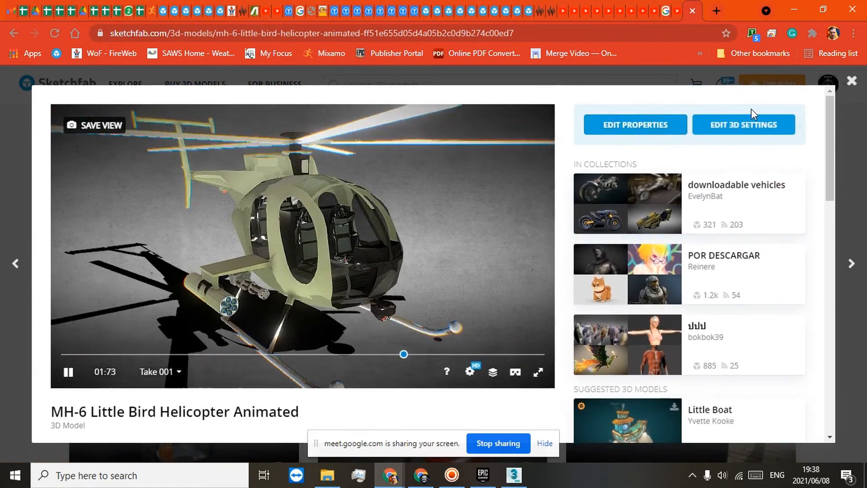
{"action": "left_click", "coordinate": [851, 81]}
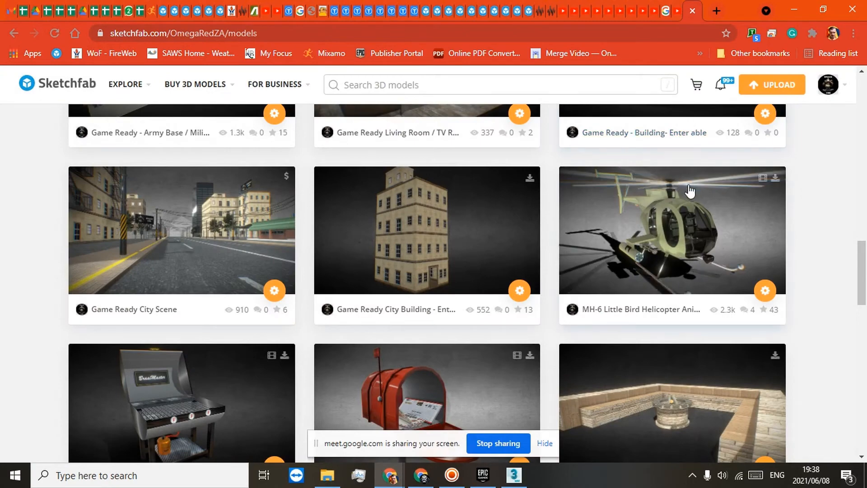
Step: Switch to 3ds Max, frame the textured corner building, and enter the vertex level of Box001's Editable Poly
{"action": "scroll", "coordinate": [836, 294], "scroll_direction": "down", "scroll_amount": 3}
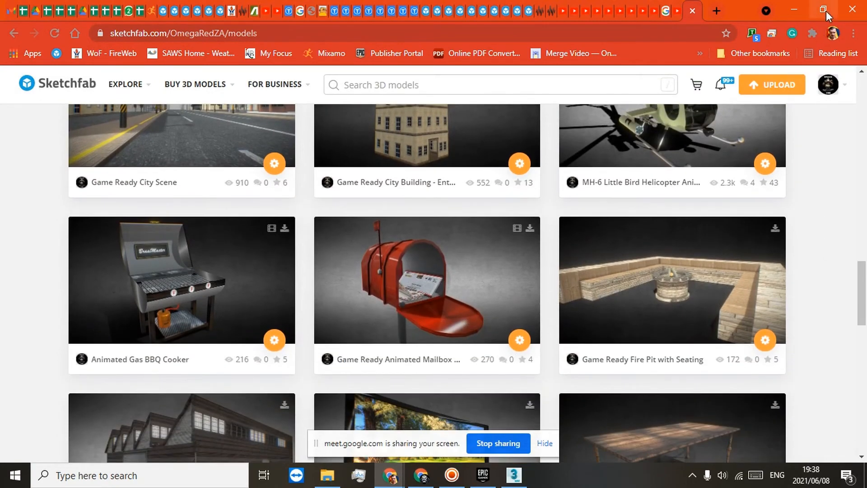
{"action": "left_click", "coordinate": [514, 474]}
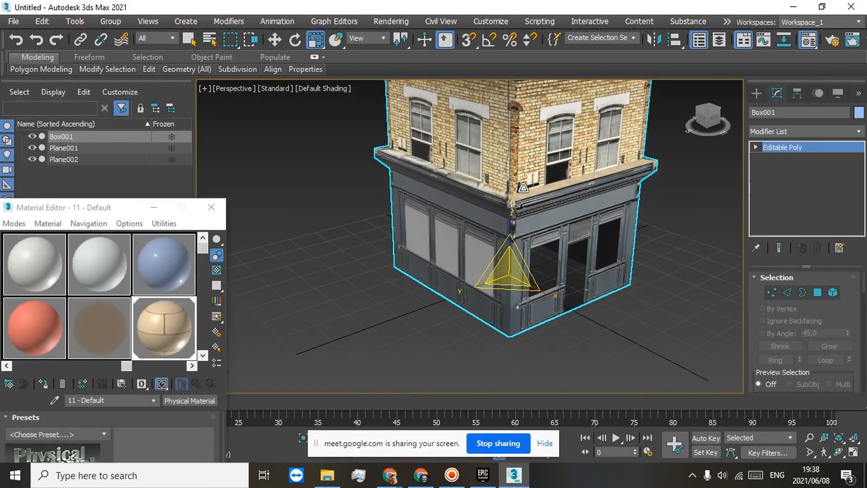
{"action": "key", "text": "z"}
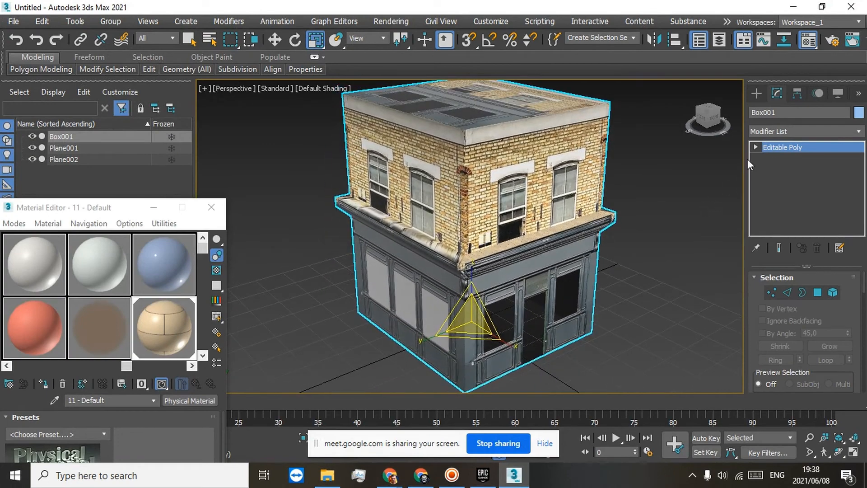
{"action": "left_click", "coordinate": [756, 147]}
{"action": "left_click", "coordinate": [775, 157]}
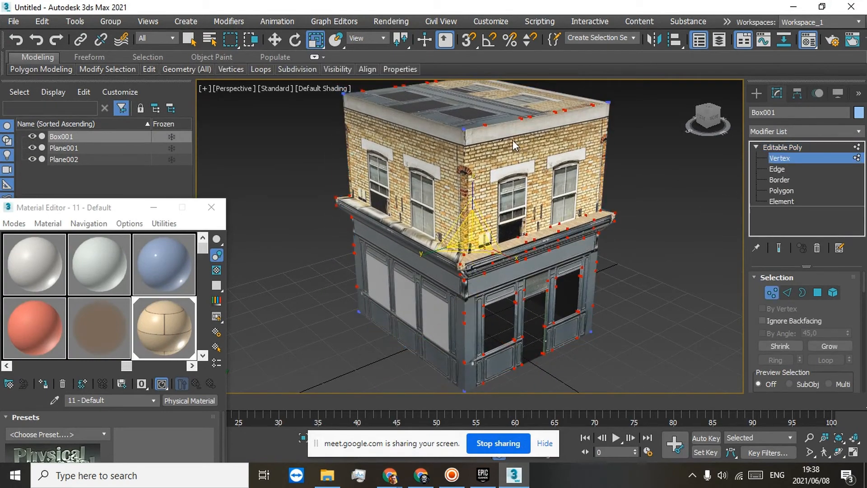
Step: Try to move the vertex at the roof's corner along the X axis, and undo the move
{"action": "scroll", "coordinate": [461, 126], "scroll_direction": "up", "scroll_amount": 5}
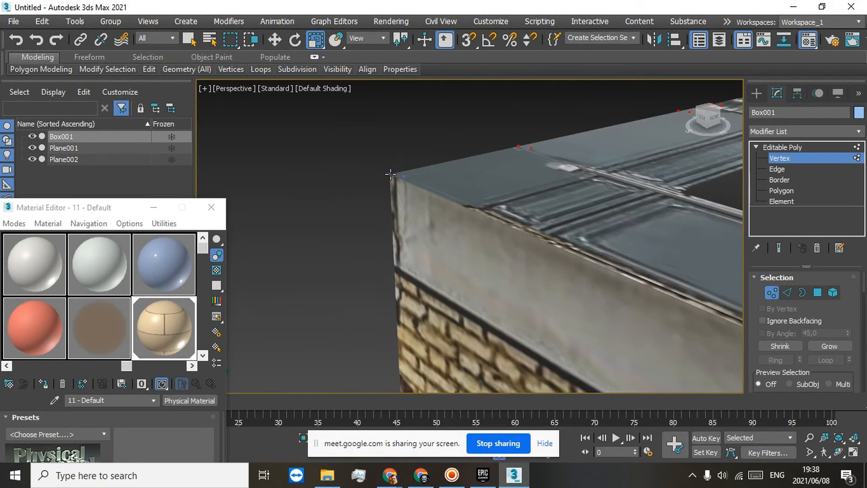
{"action": "left_click", "coordinate": [391, 174]}
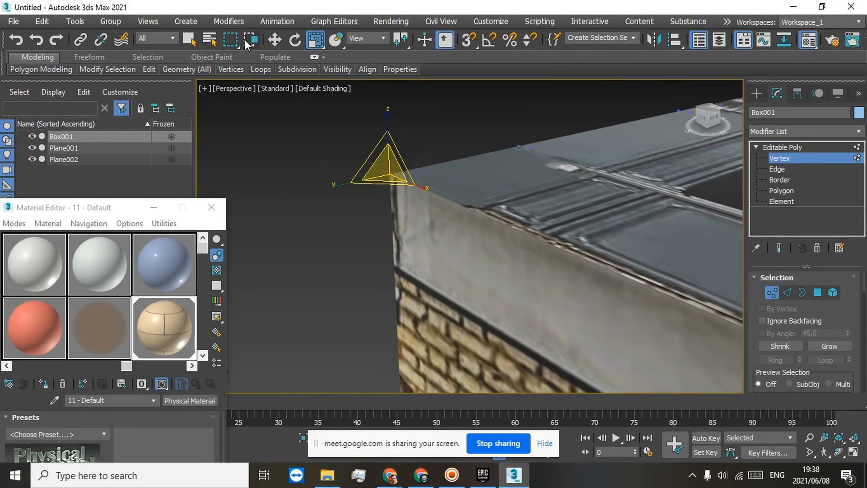
{"action": "left_click", "coordinate": [274, 39]}
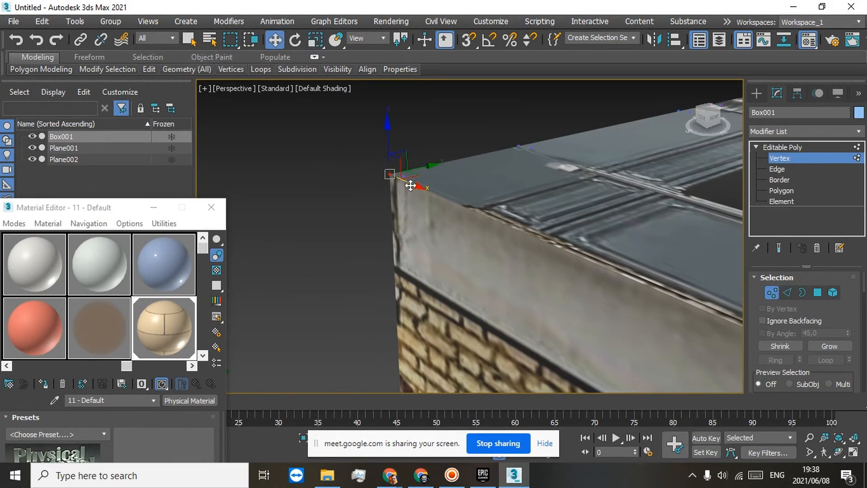
{"action": "left_click_drag", "start_coordinate": [410, 185], "coordinate": [387, 190]}
{"action": "left_click", "coordinate": [16, 40]}
Step: Examine the vertices that shape the cornice above the shopfront, selecting those along its lower edge
{"action": "scroll", "coordinate": [585, 184], "scroll_direction": "down", "scroll_amount": 5}
{"action": "scroll", "coordinate": [632, 247], "scroll_direction": "down", "scroll_amount": 2}
{"action": "middle_click_drag", "start_coordinate": [632, 248], "coordinate": [379, 117]}
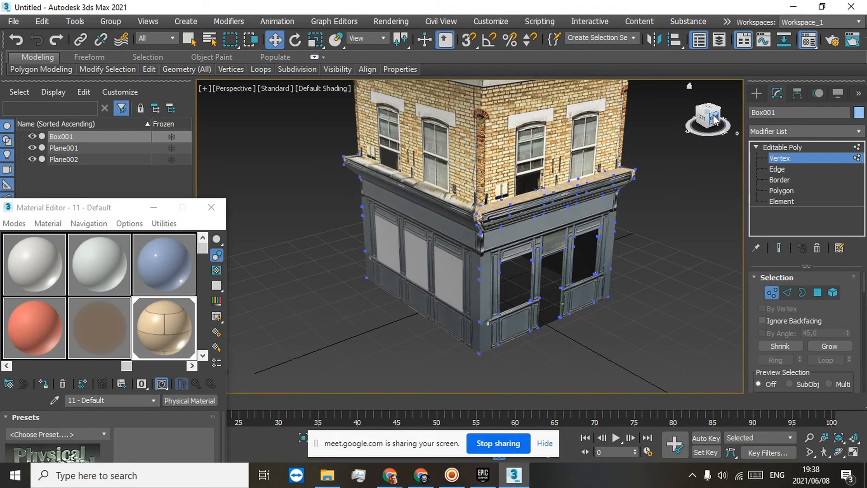
{"action": "left_click_drag", "start_coordinate": [713, 118], "coordinate": [625, 94]}
{"action": "scroll", "coordinate": [432, 184], "scroll_direction": "up", "scroll_amount": 5}
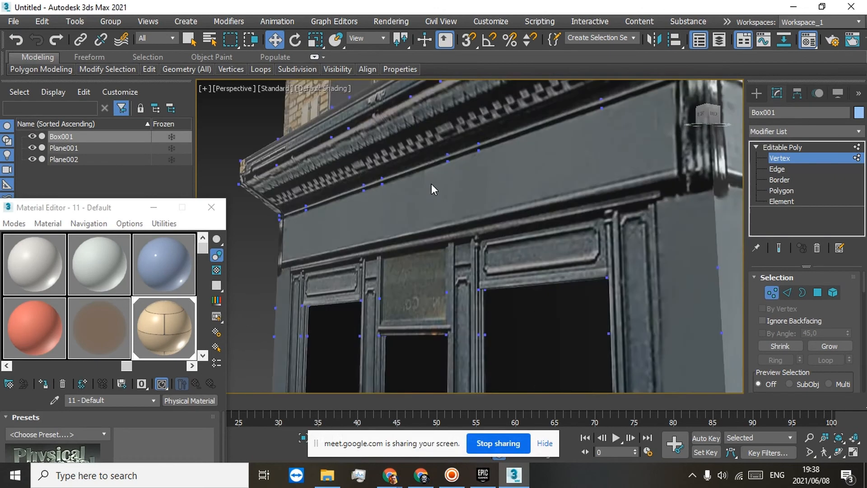
{"action": "scroll", "coordinate": [417, 184], "scroll_direction": "down", "scroll_amount": 2}
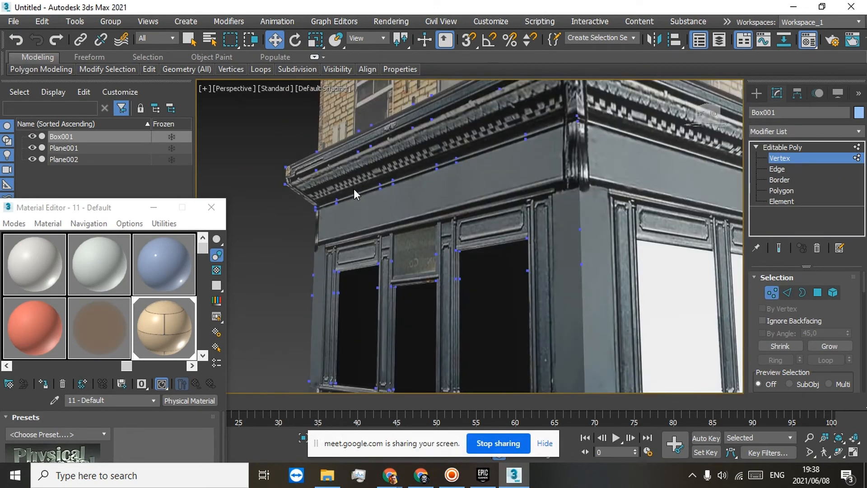
{"action": "scroll", "coordinate": [362, 185], "scroll_direction": "up", "scroll_amount": 3}
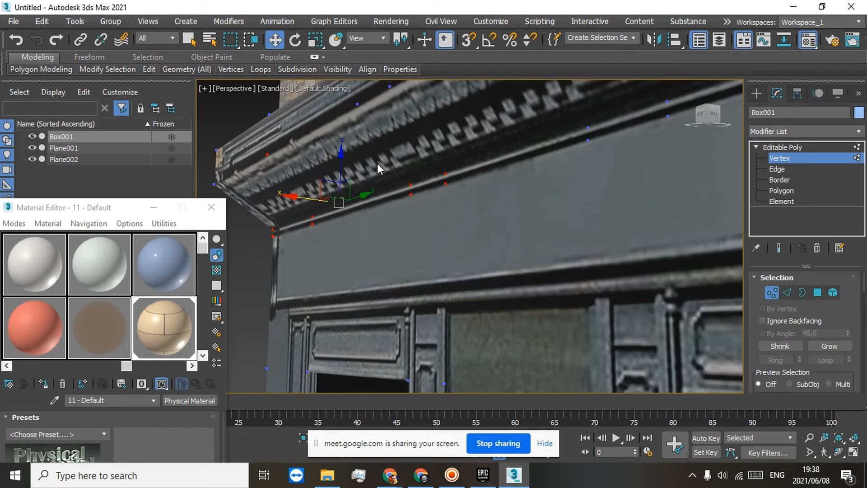
Step: Select the whole building at element level to examine its edge layout, and return to the Editable Poly's object level
{"action": "left_click", "coordinate": [778, 199]}
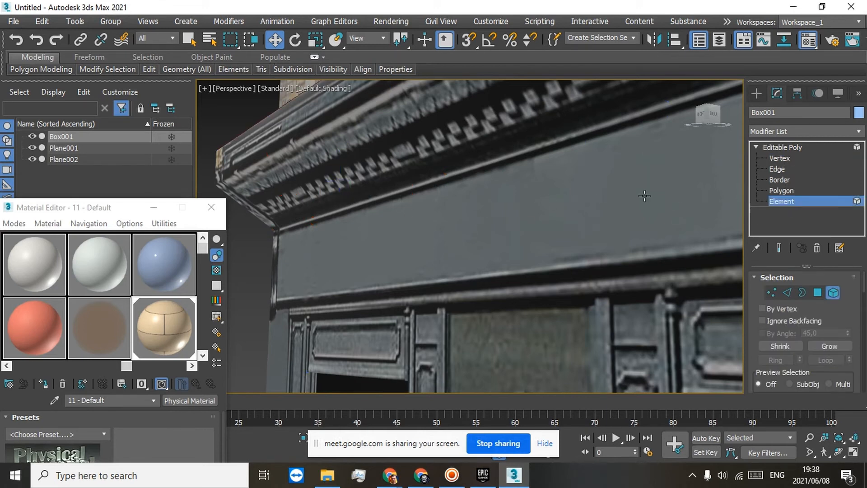
{"action": "left_click", "coordinate": [334, 183]}
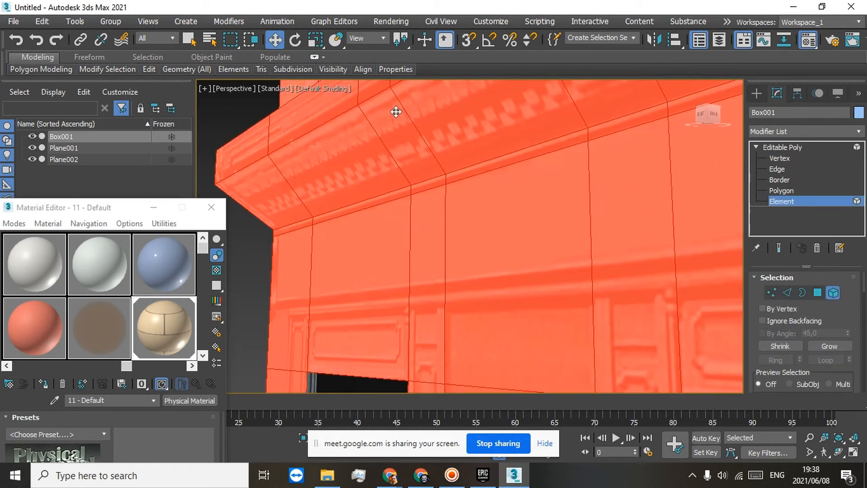
{"action": "scroll", "coordinate": [413, 172], "scroll_direction": "down", "scroll_amount": 5}
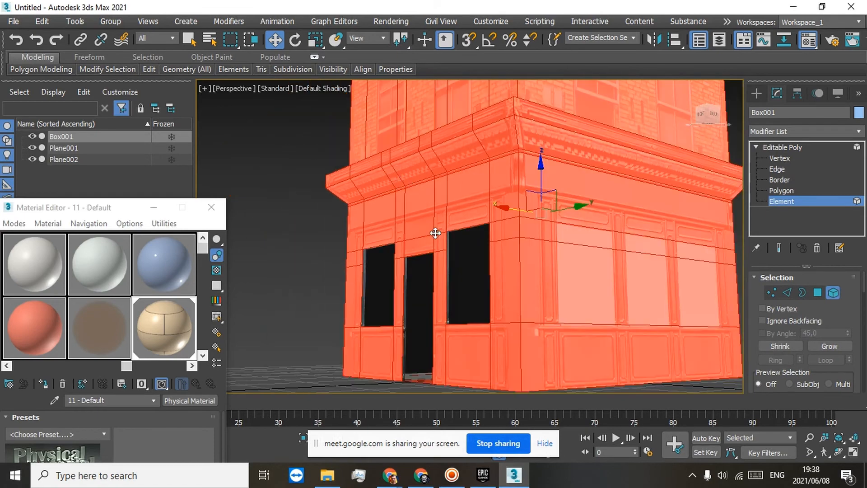
{"action": "scroll", "coordinate": [432, 222], "scroll_direction": "down", "scroll_amount": 2}
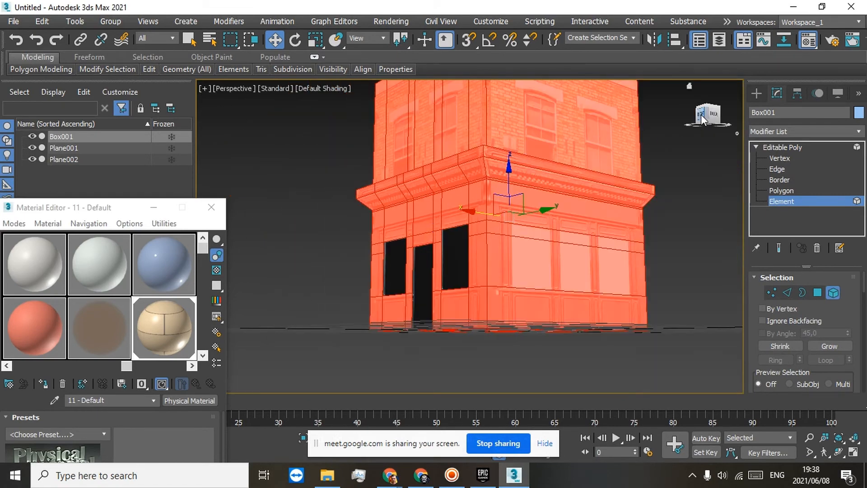
{"action": "mouse_move", "coordinate": [703, 119]}
{"action": "left_mouse_down"}
{"action": "mouse_move", "coordinate": [727, 134]}
{"action": "mouse_move", "coordinate": [722, 121]}
{"action": "mouse_move", "coordinate": [703, 118]}
{"action": "left_mouse_up"}
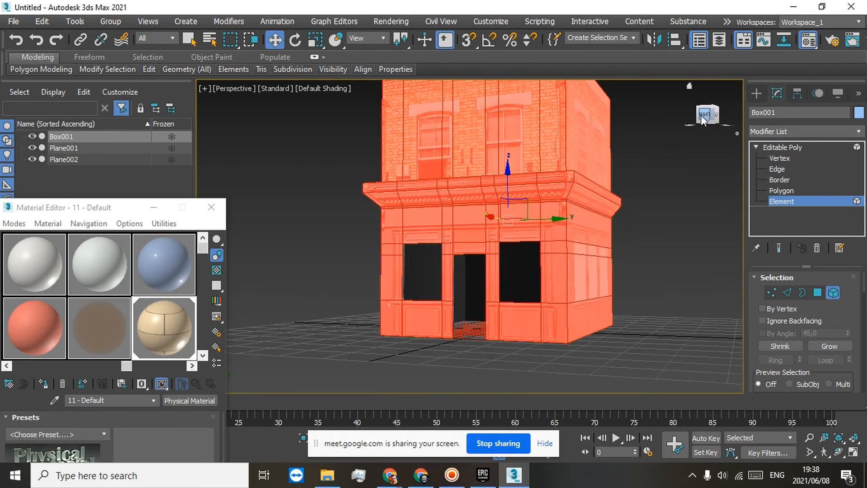
{"action": "left_click", "coordinate": [765, 145]}
{"action": "scroll", "coordinate": [504, 202], "scroll_direction": "up", "scroll_amount": 3}
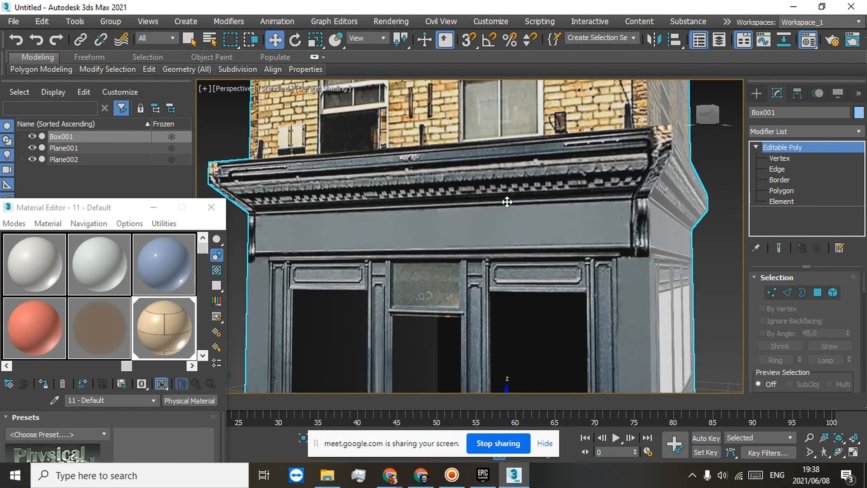
{"action": "scroll", "coordinate": [505, 202], "scroll_direction": "down", "scroll_amount": 3}
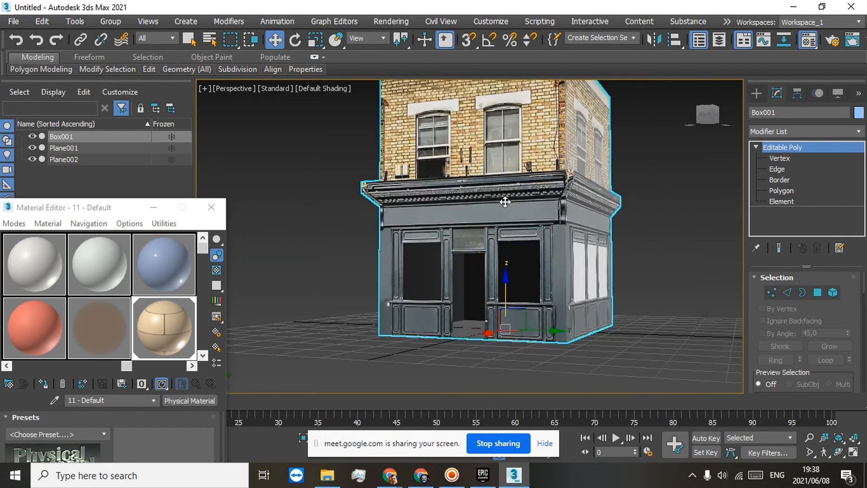
Step: Minimize 3ds Max, look through more of the seller's Sketchfab models, and switch to the Google Meet call window
{"action": "left_click", "coordinate": [800, 7]}
{"action": "scroll", "coordinate": [20, 237], "scroll_direction": "down", "scroll_amount": 3}
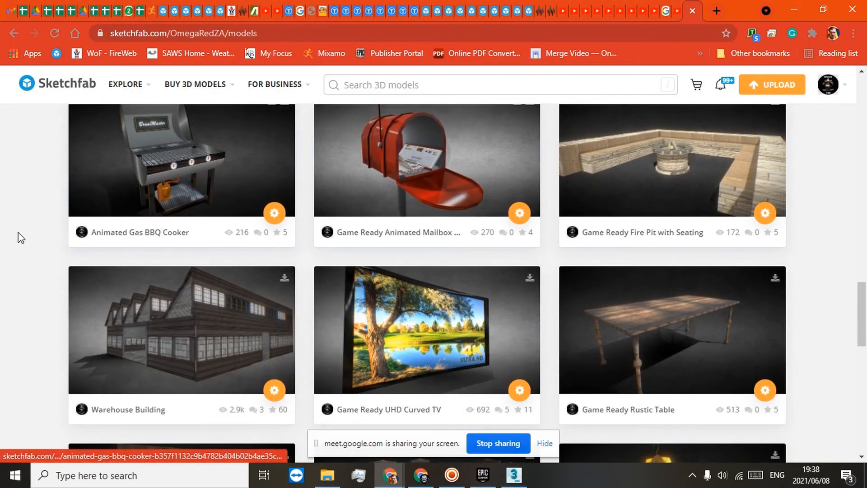
{"action": "scroll", "coordinate": [21, 237], "scroll_direction": "down", "scroll_amount": 4}
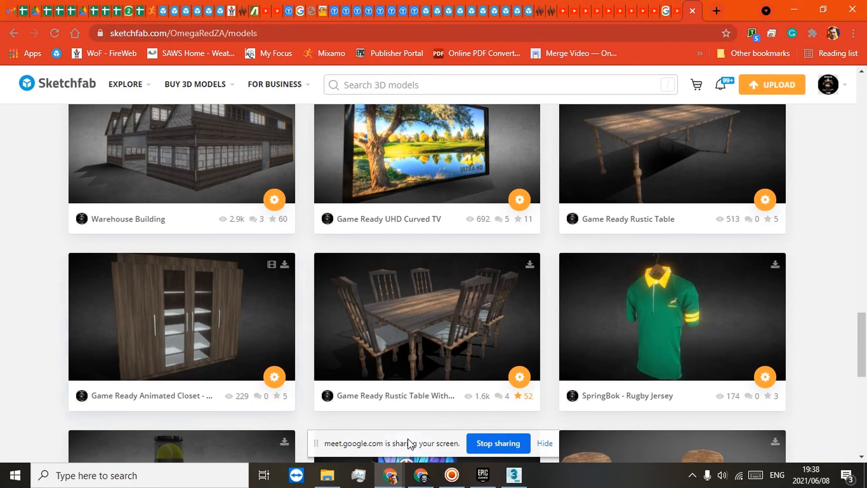
{"action": "mouse_move", "coordinate": [418, 477]}
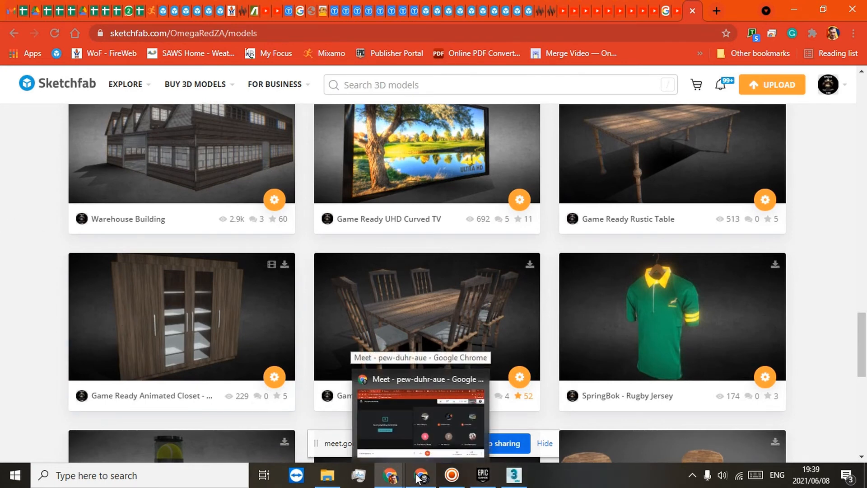
{"action": "left_click", "coordinate": [420, 422]}
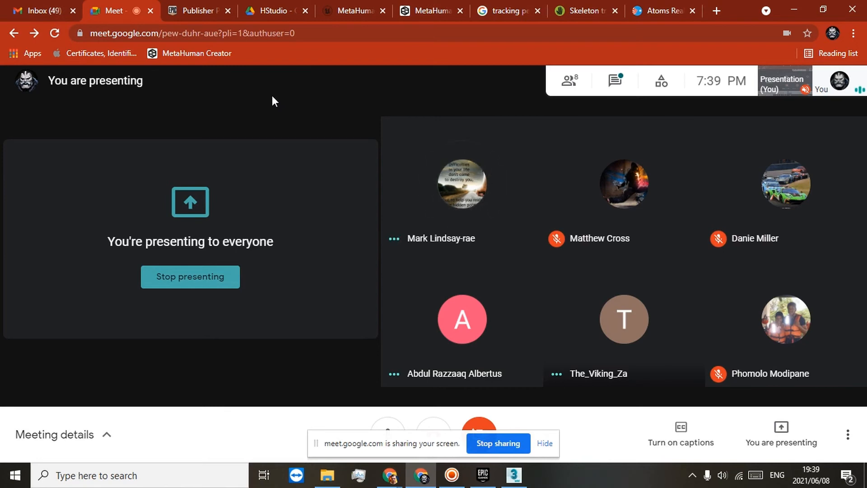
Step: Switch to 3ds Max and create a box filling the shopfront doorway, about 8.9 long, 0.26 wide and 20.5 high
{"action": "left_click", "coordinate": [525, 478]}
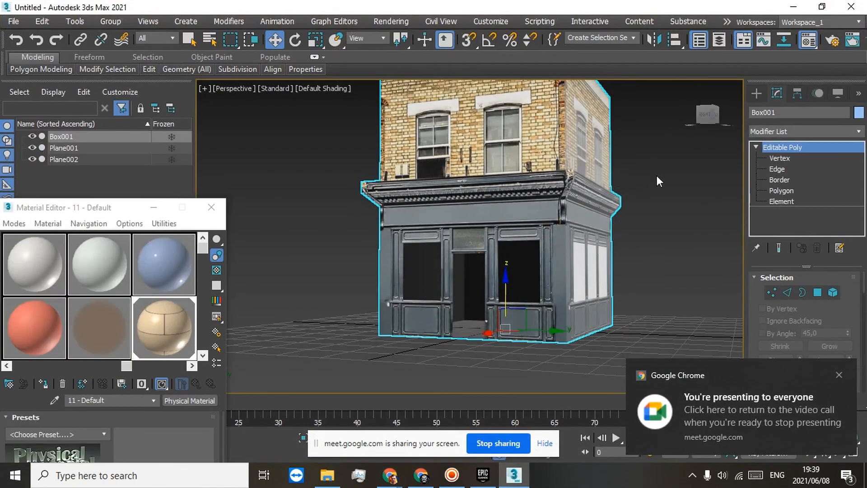
{"action": "left_click_drag", "start_coordinate": [706, 117], "coordinate": [724, 135]}
{"action": "middle_click_drag", "start_coordinate": [454, 248], "coordinate": [596, 228], "text": "alt"}
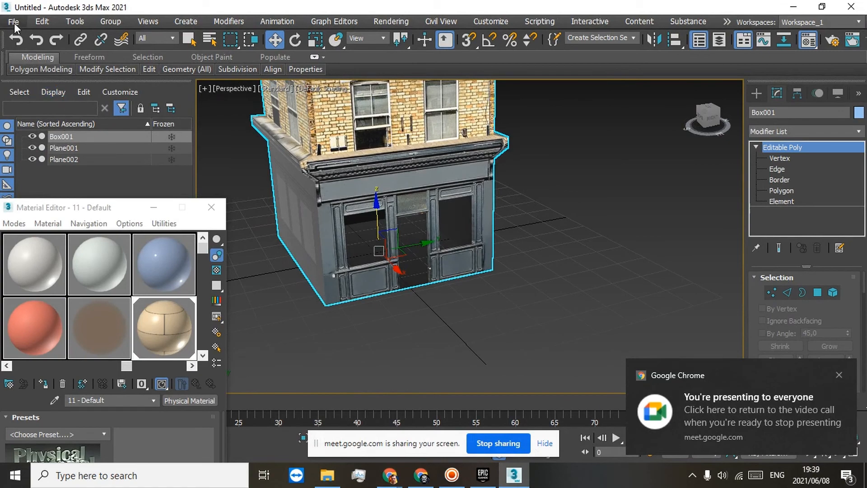
{"action": "left_click", "coordinate": [186, 21]}
{"action": "mouse_move", "coordinate": [198, 47]}
{"action": "left_click", "coordinate": [296, 44]}
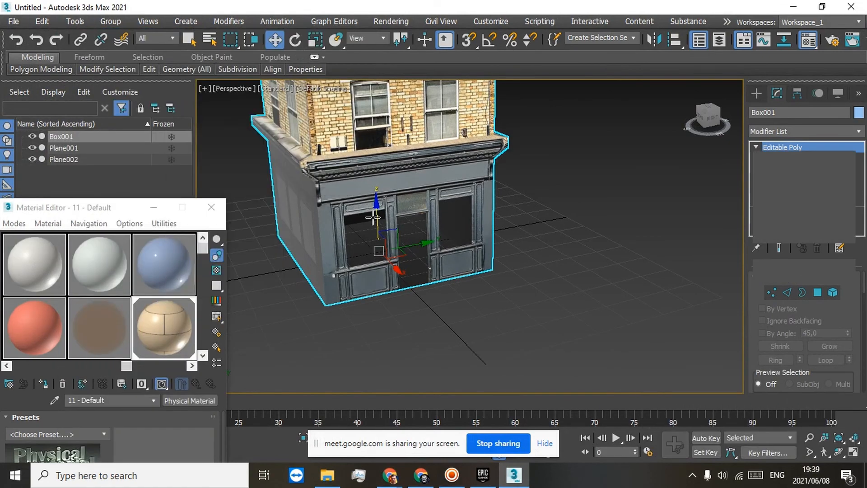
{"action": "scroll", "coordinate": [397, 294], "scroll_direction": "up", "scroll_amount": 5}
{"action": "scroll", "coordinate": [393, 276], "scroll_direction": "down", "scroll_amount": 5}
{"action": "scroll", "coordinate": [402, 325], "scroll_direction": "up", "scroll_amount": 6}
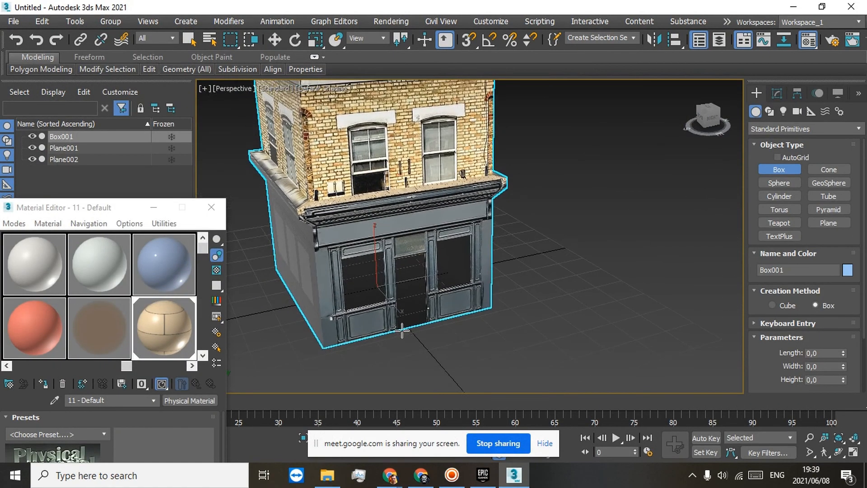
{"action": "scroll", "coordinate": [401, 336], "scroll_direction": "down", "scroll_amount": 2}
{"action": "left_click_drag", "start_coordinate": [393, 335], "coordinate": [450, 324]}
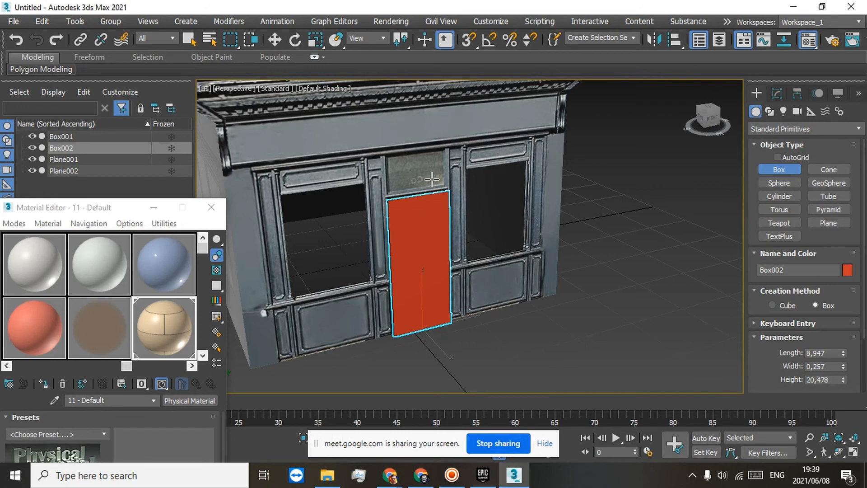
{"action": "left_click", "coordinate": [443, 192]}
{"action": "key", "text": "w"}
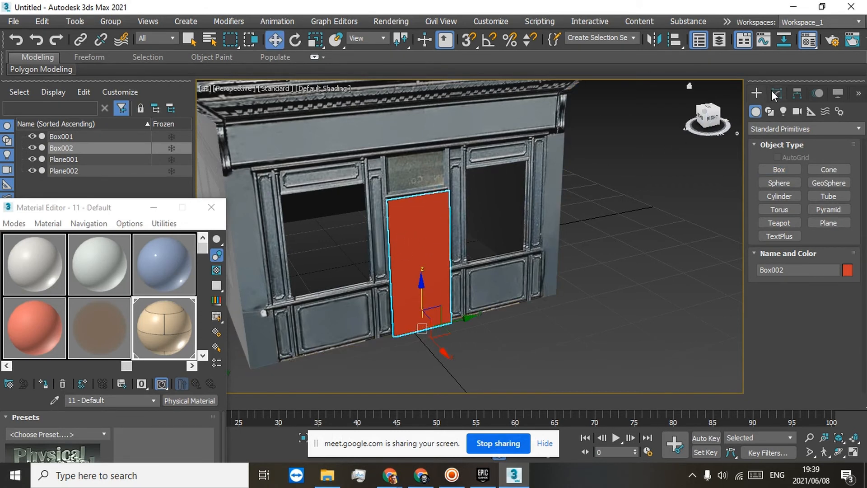
Step: Move only the door box's pivot along the Y axis to the door's right-hand edge, and leave pivot editing
{"action": "left_click", "coordinate": [796, 95]}
{"action": "left_click", "coordinate": [795, 180]}
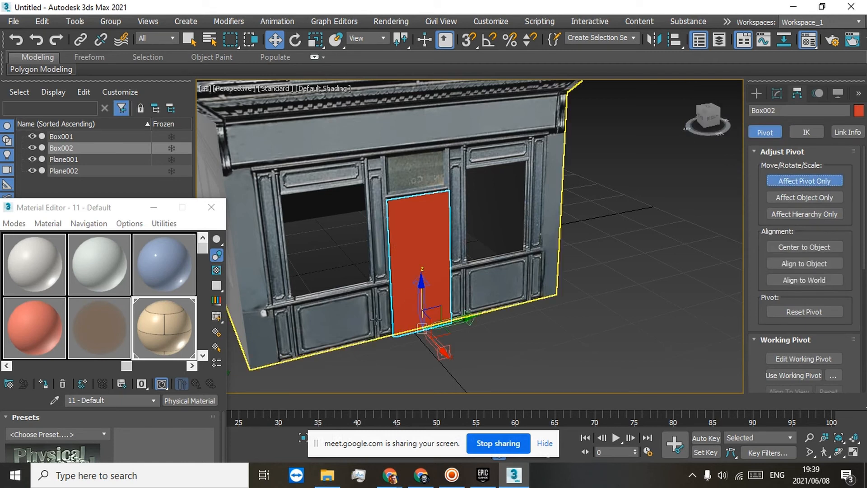
{"action": "left_click_drag", "start_coordinate": [451, 320], "coordinate": [476, 320]}
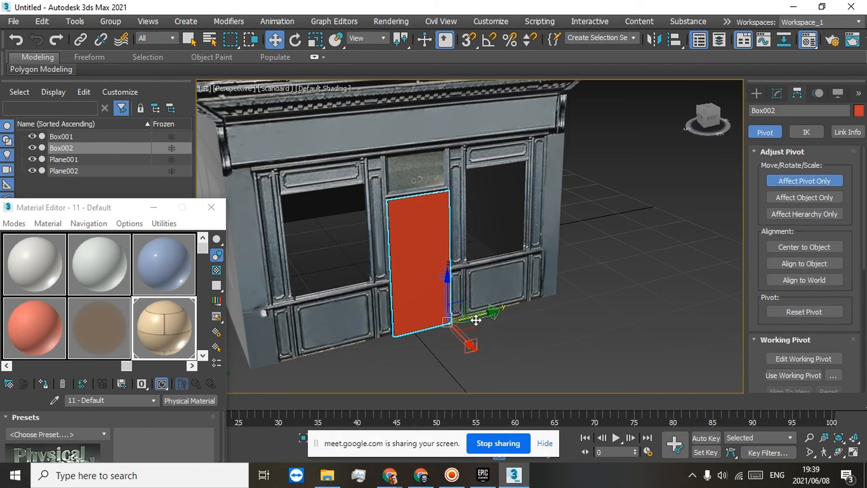
{"action": "left_click", "coordinate": [794, 179]}
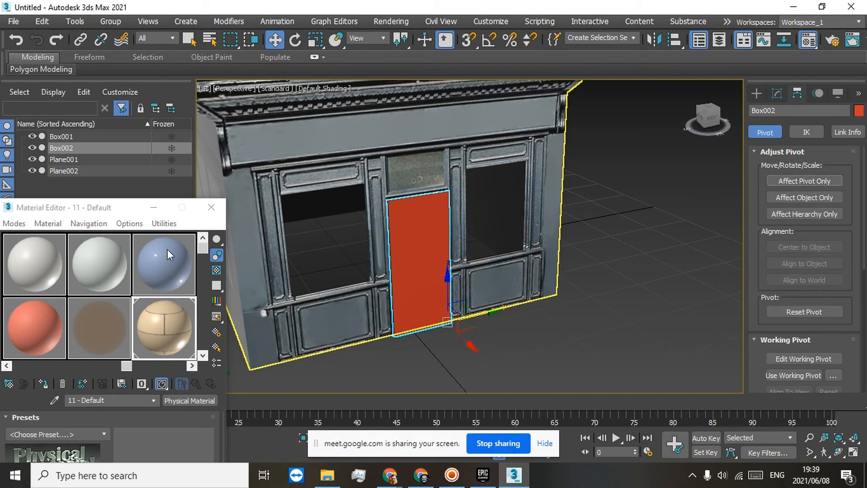
Step: Close the Material Editor and use Auto Key to animate the door swinging open outward about its Z axis by frame 100
{"action": "left_click_drag", "start_coordinate": [182, 209], "coordinate": [183, 213]}
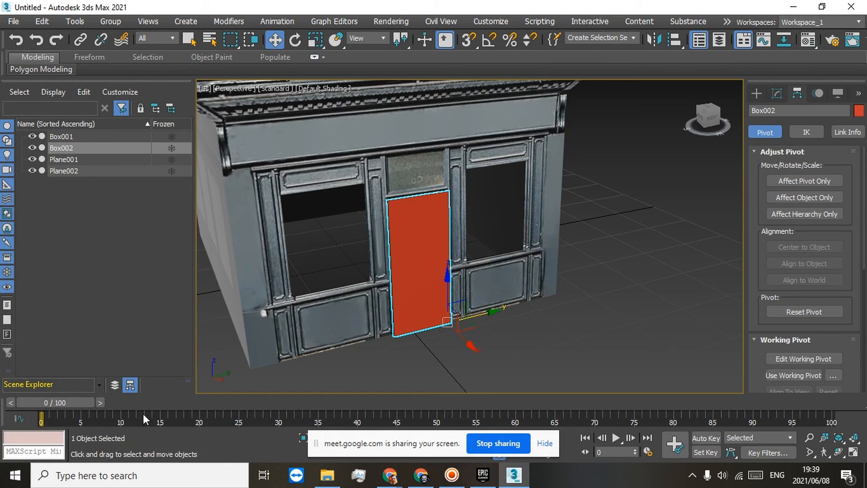
{"action": "left_click", "coordinate": [705, 437]}
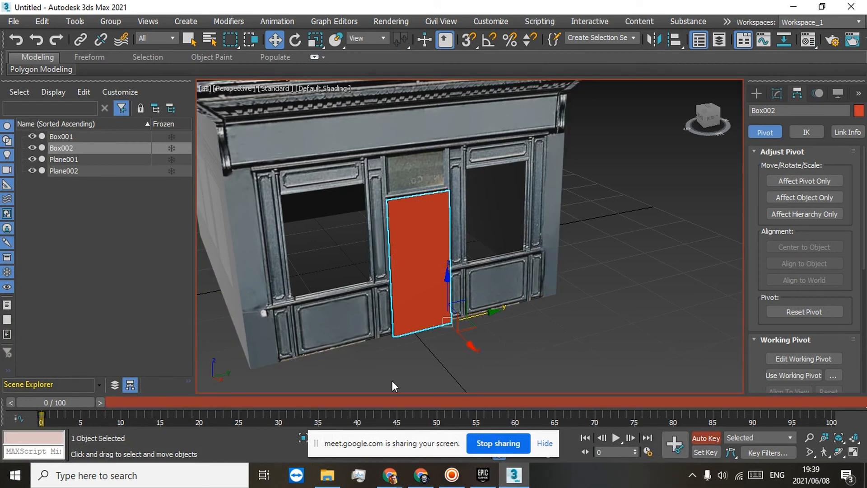
{"action": "left_click_drag", "start_coordinate": [59, 402], "coordinate": [858, 401]}
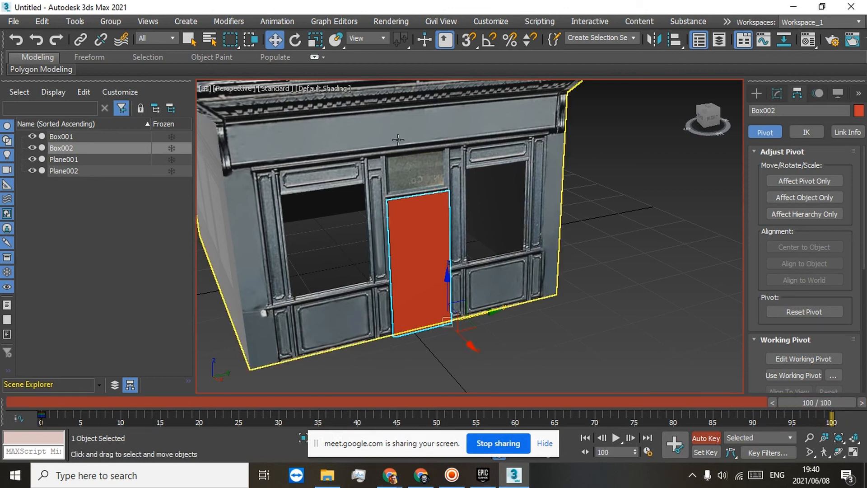
{"action": "left_click", "coordinate": [295, 40]}
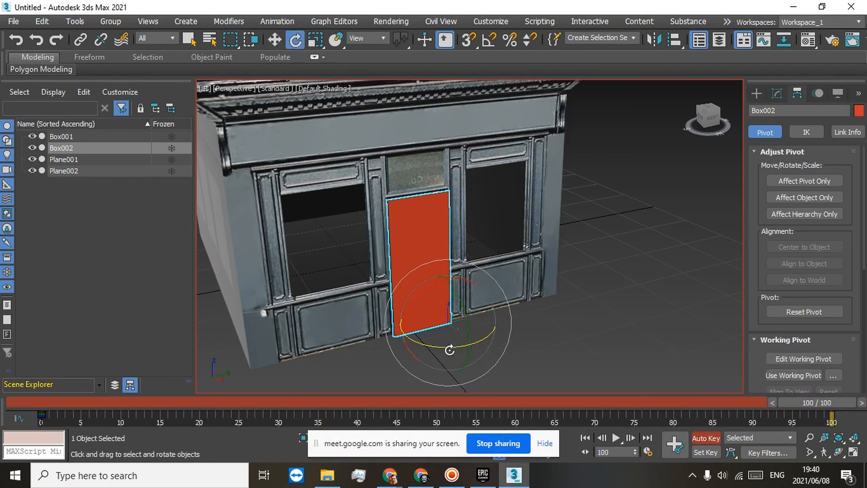
{"action": "left_click_drag", "start_coordinate": [449, 350], "coordinate": [624, 326]}
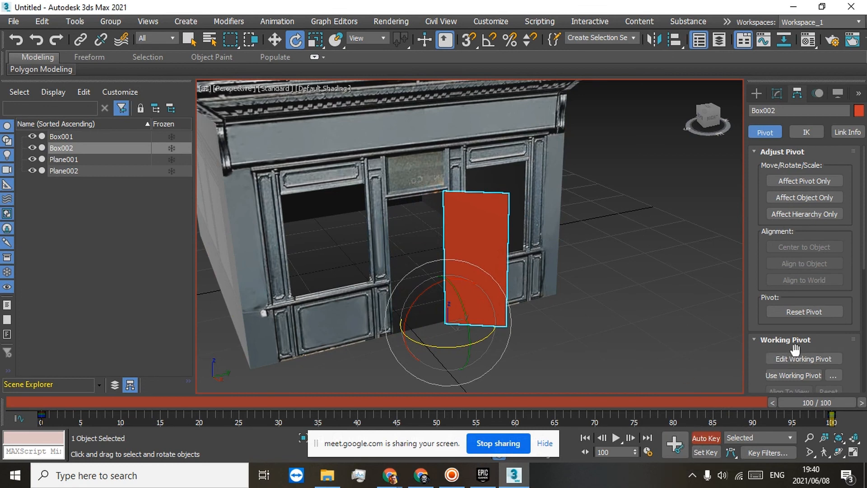
{"action": "left_click", "coordinate": [704, 438]}
Step: Play back the door-opening animation, stop it, and minimize 3ds Max to return to the Google Meet call
{"action": "left_click", "coordinate": [614, 438]}
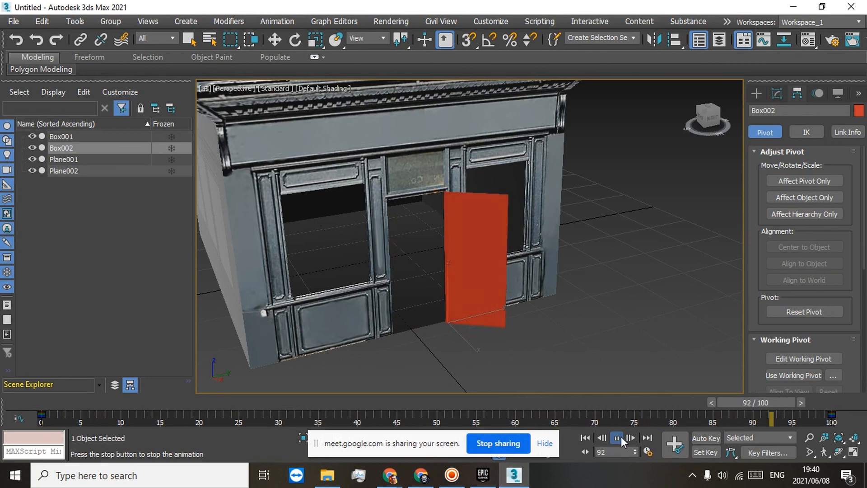
{"action": "left_click", "coordinate": [615, 436]}
{"action": "key", "text": "e"}
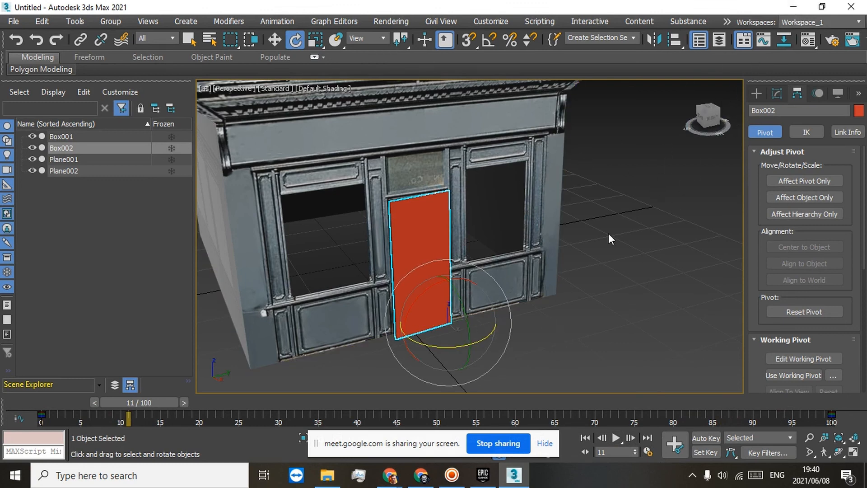
{"action": "left_click", "coordinate": [793, 6]}
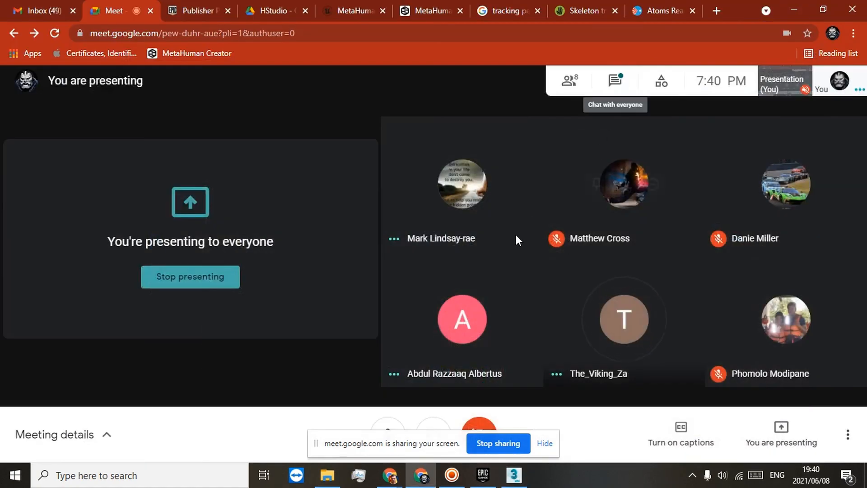